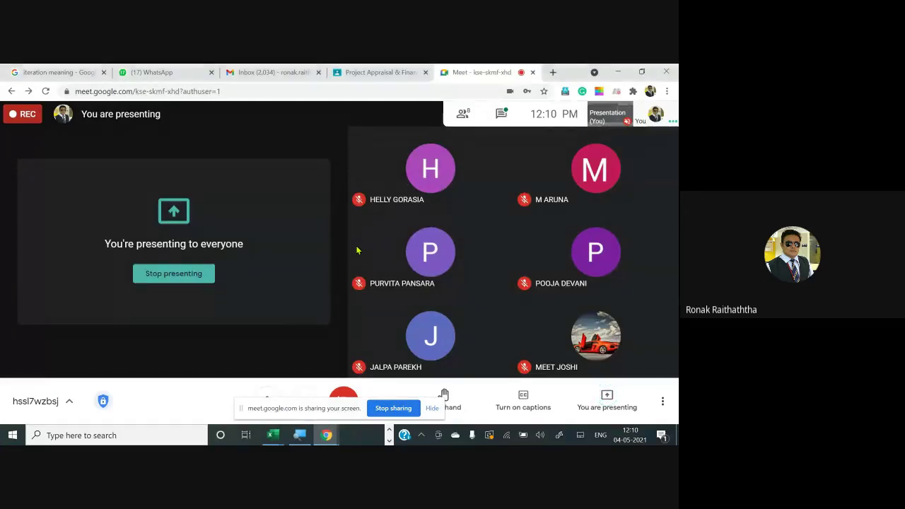
Bring the 'Risk analysis of projects in Excel' workbook in front of the Google Meet presenting view
{"action": "key", "text": "alt+Tab"}
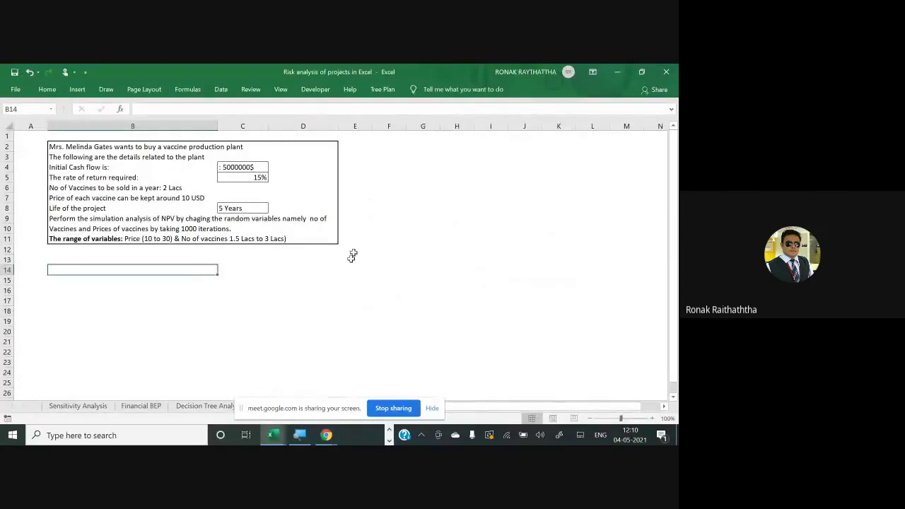
{"action": "left_click", "coordinate": [294, 290]}
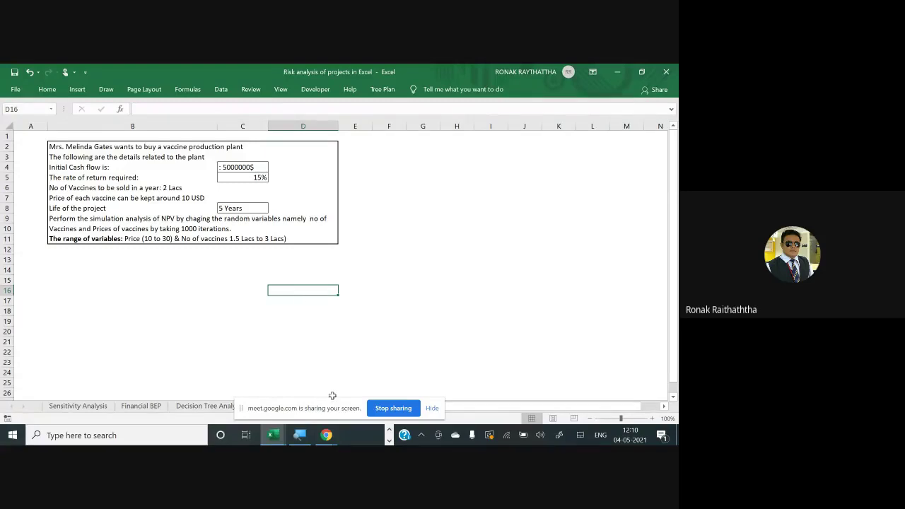
{"action": "left_click_drag", "start_coordinate": [334, 406], "coordinate": [513, 232]}
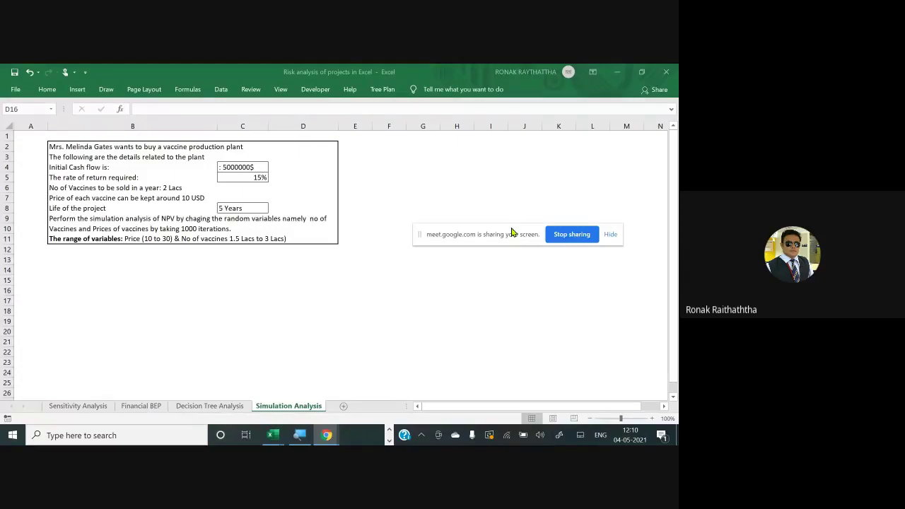
{"action": "left_click", "coordinate": [197, 407]}
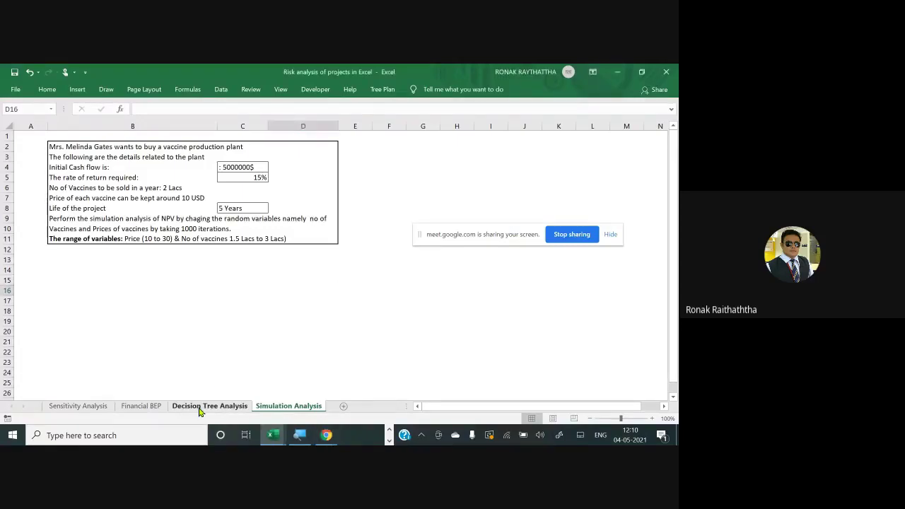
Switch to the Decision Tree Analysis sheet
{"action": "left_click", "coordinate": [198, 407]}
{"action": "scroll", "coordinate": [192, 331], "scroll_direction": "up", "scroll_amount": 1}
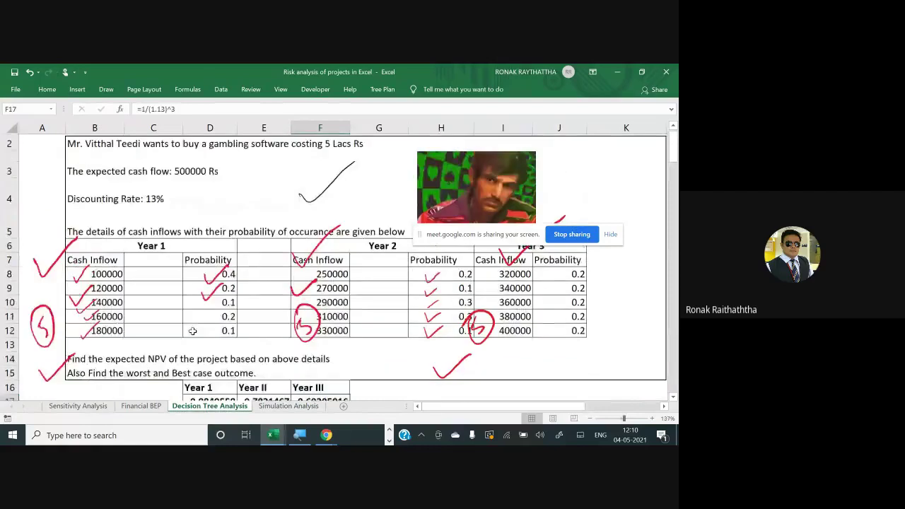
{"action": "scroll", "coordinate": [192, 330], "scroll_direction": "down", "scroll_amount": 1}
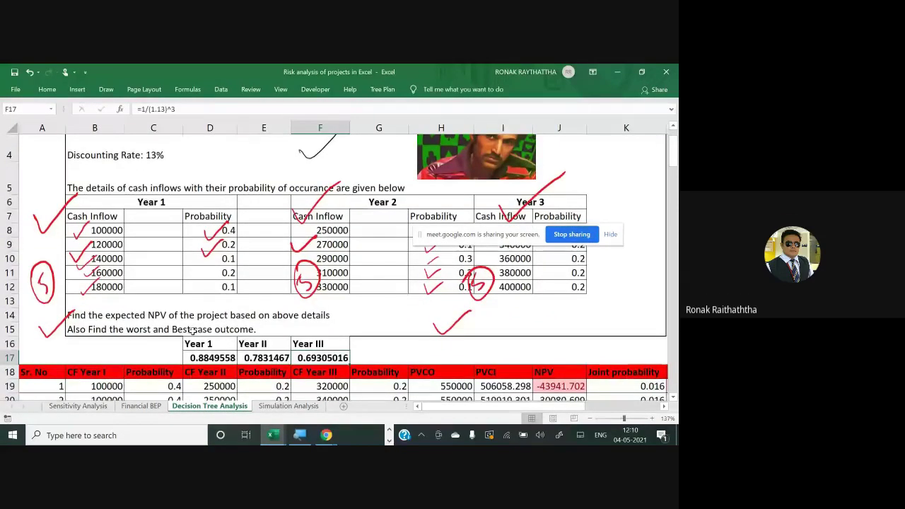
Close the WhatsApp browser tab and bring the Google Meet presenting window forward
{"action": "key", "text": "alt+Tab"}
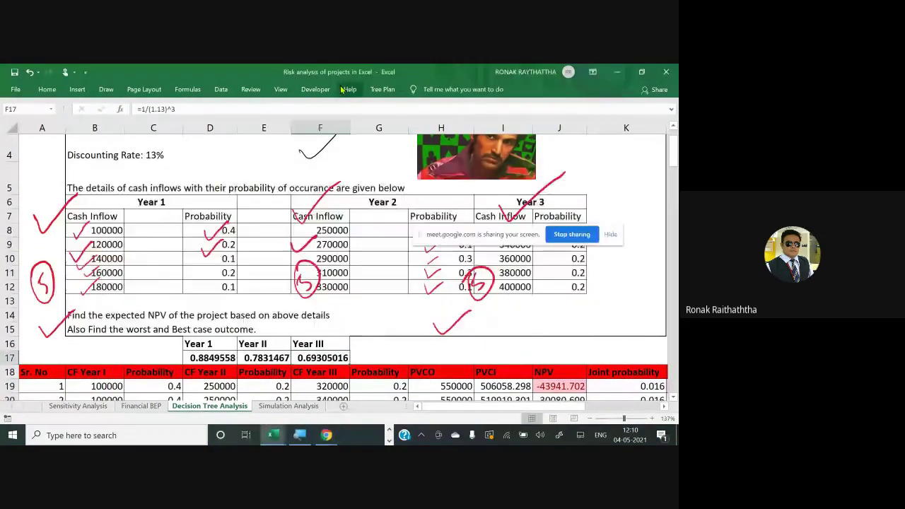
{"action": "key", "text": "alt+Tab"}
{"action": "key", "text": "alt+Tab"}
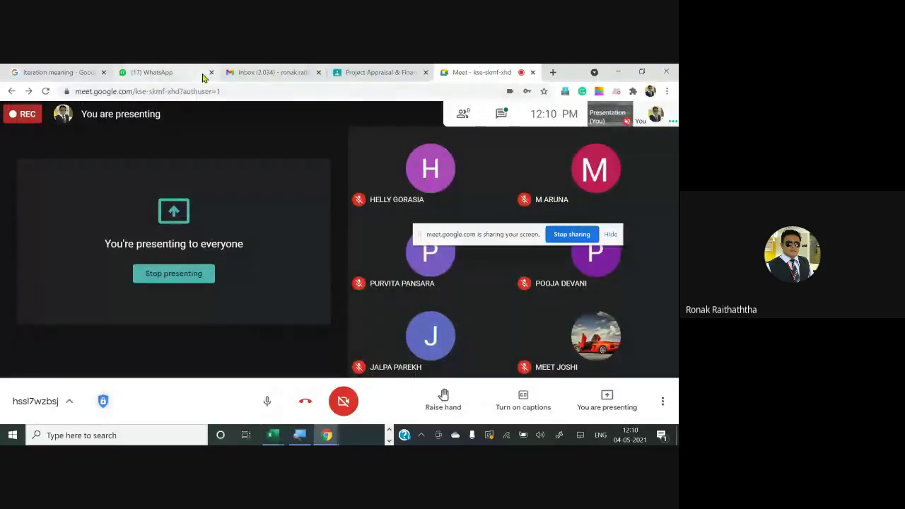
{"action": "left_click", "coordinate": [210, 73]}
{"action": "key", "text": "alt+Tab"}
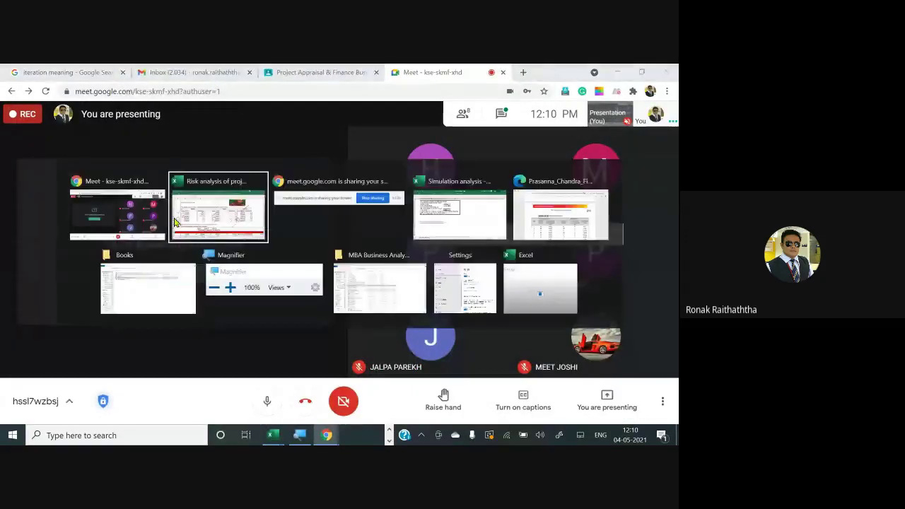
Back in the workbook, select the Year 1 probabilities D8:D12 to confirm they sum to 1
{"action": "left_click", "coordinate": [176, 222]}
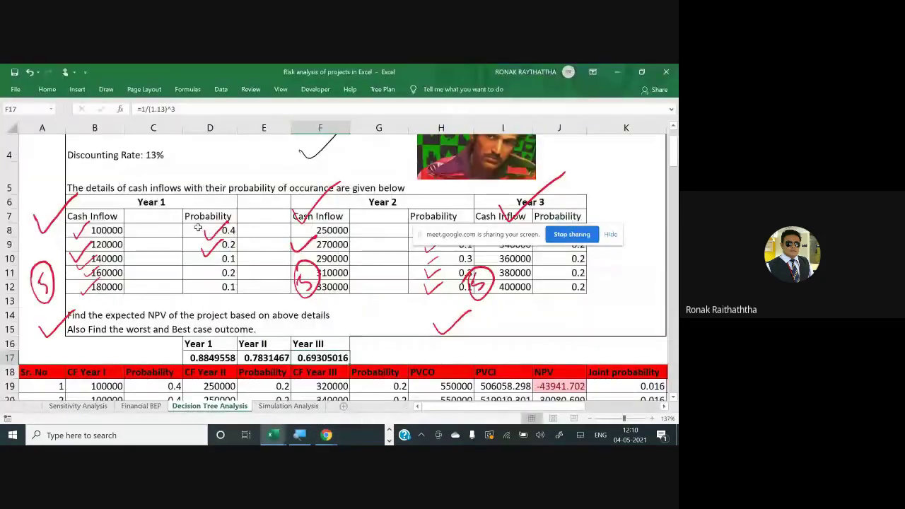
{"action": "left_click_drag", "start_coordinate": [202, 236], "coordinate": [213, 287]}
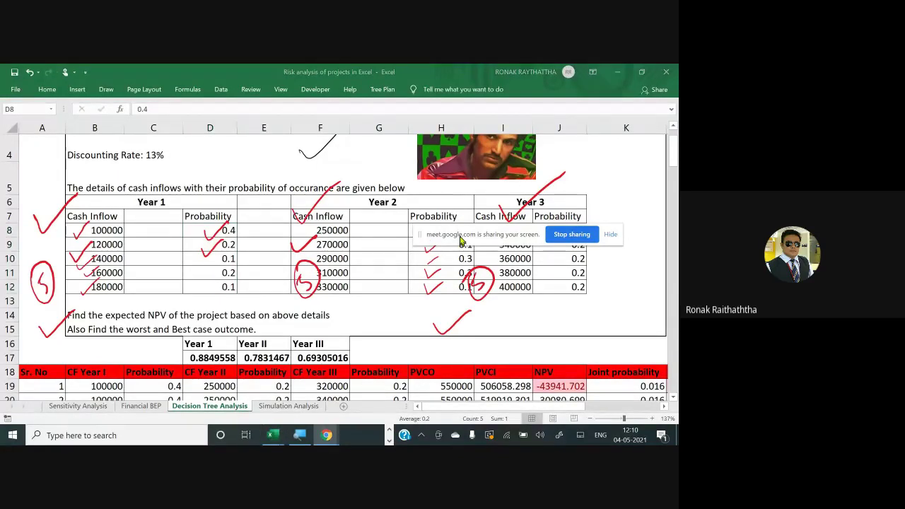
{"action": "left_click_drag", "start_coordinate": [460, 242], "coordinate": [466, 158]}
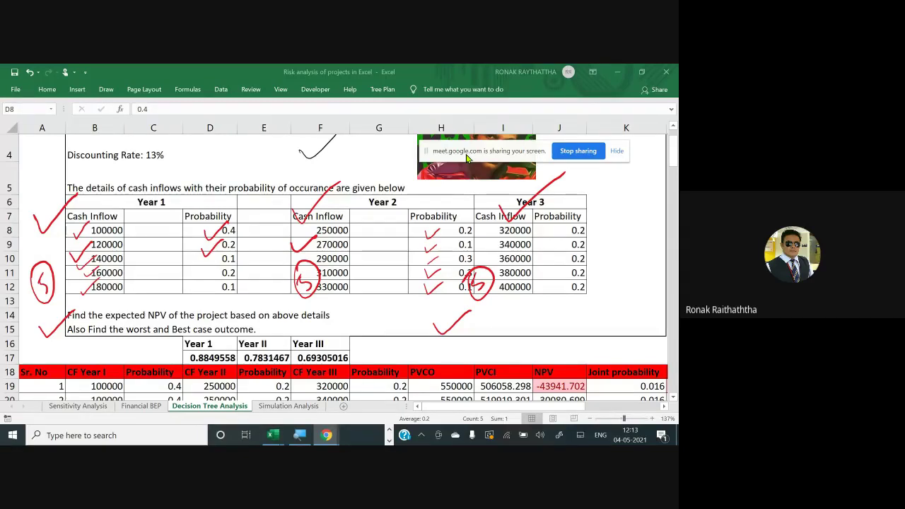
Open the Simulation Analysis sheet with the vaccine production plant problem
{"action": "left_click", "coordinate": [307, 408]}
{"action": "left_click", "coordinate": [307, 408]}
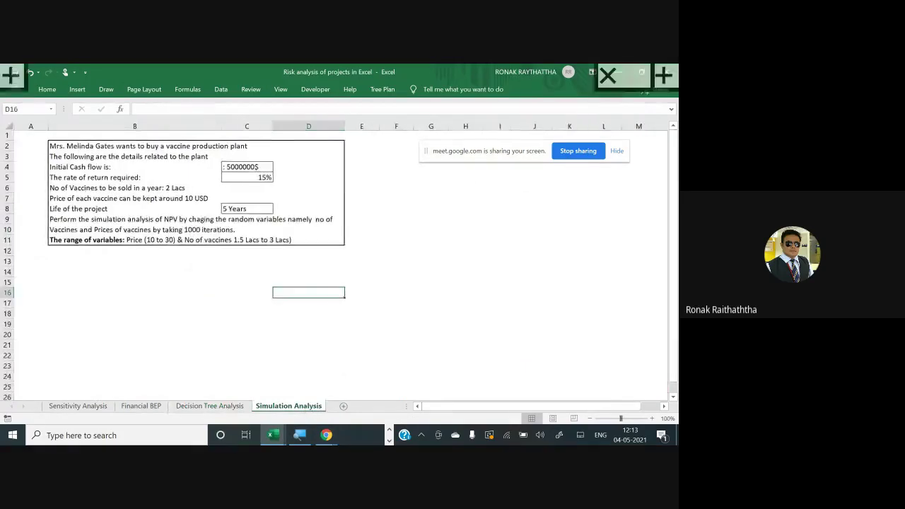
{"action": "scroll", "coordinate": [307, 403], "scroll_direction": "up", "scroll_amount": 3, "text": "ctrl"}
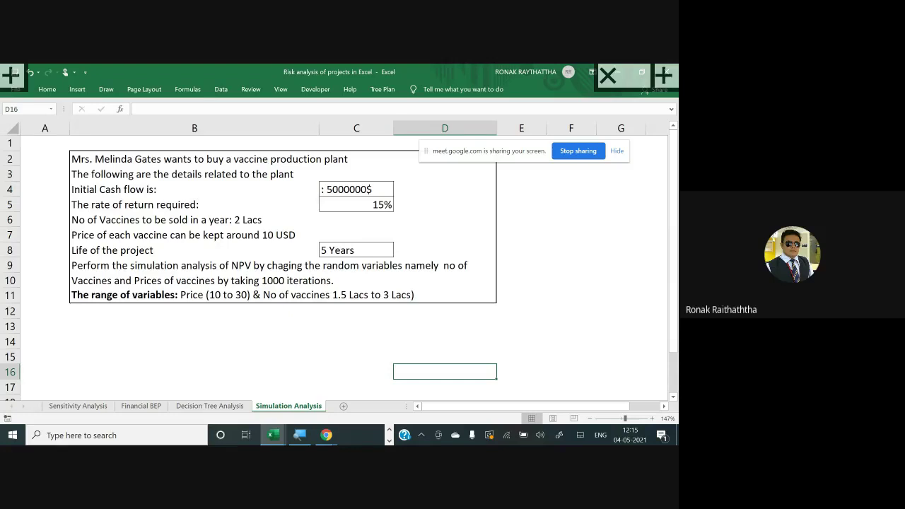
Narrow column B so the problem box fits in columns B to D, undoing the column D widening
{"action": "left_click", "coordinate": [103, 329]}
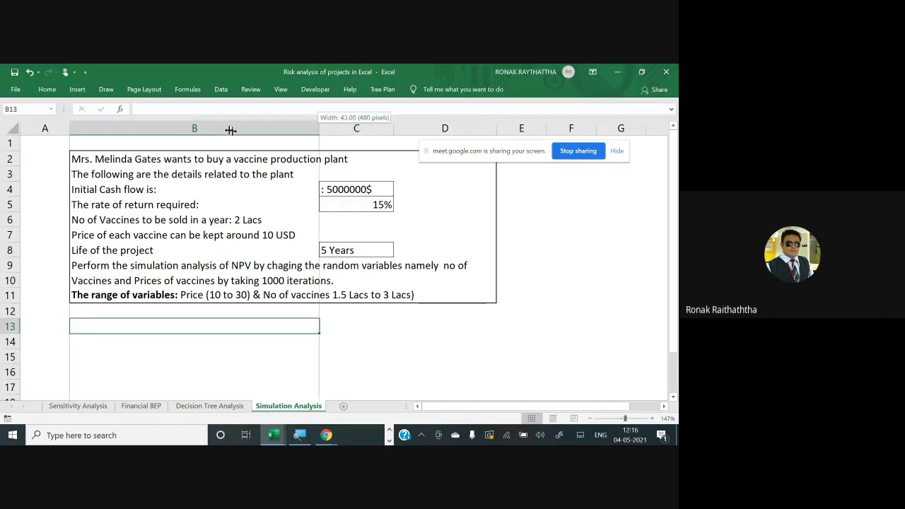
{"action": "left_click_drag", "start_coordinate": [318, 128], "coordinate": [183, 128]}
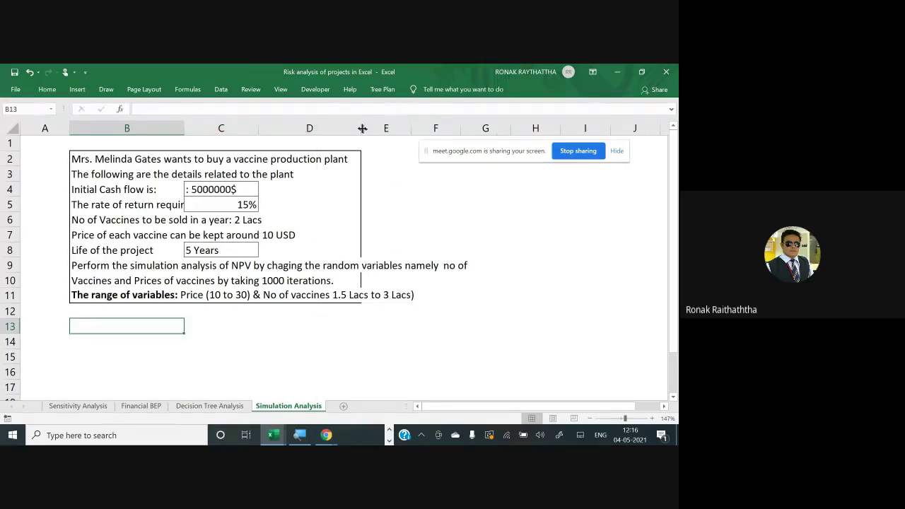
{"action": "left_click_drag", "start_coordinate": [361, 128], "coordinate": [440, 128]}
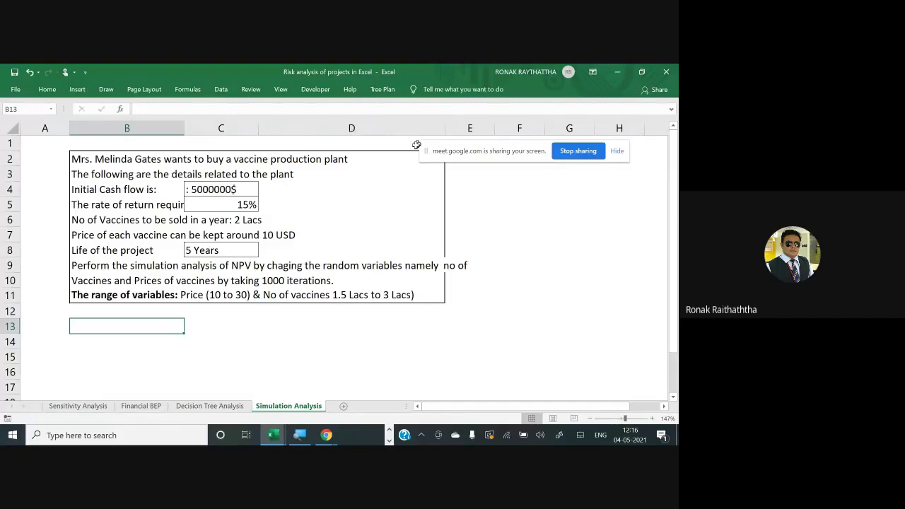
{"action": "key", "text": "ctrl+z"}
Delete the empty first column A
{"action": "left_click", "coordinate": [56, 128]}
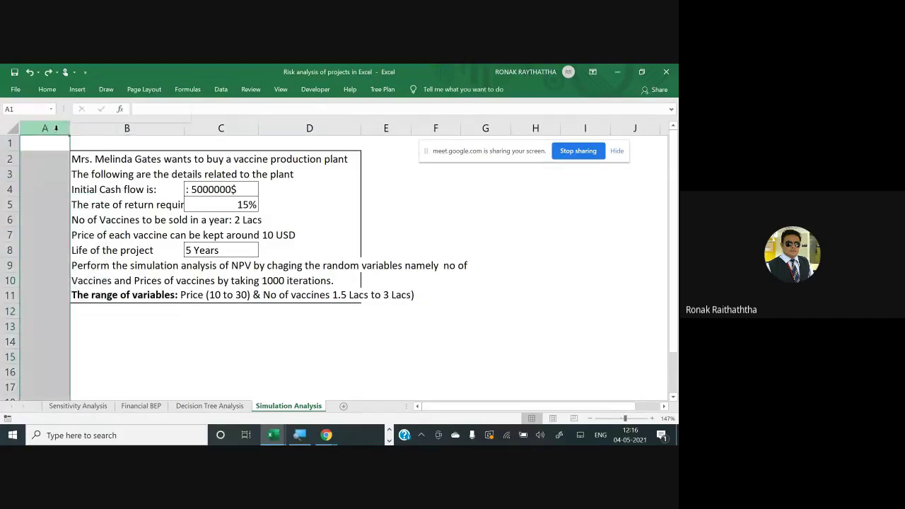
{"action": "right_click", "coordinate": [56, 129]}
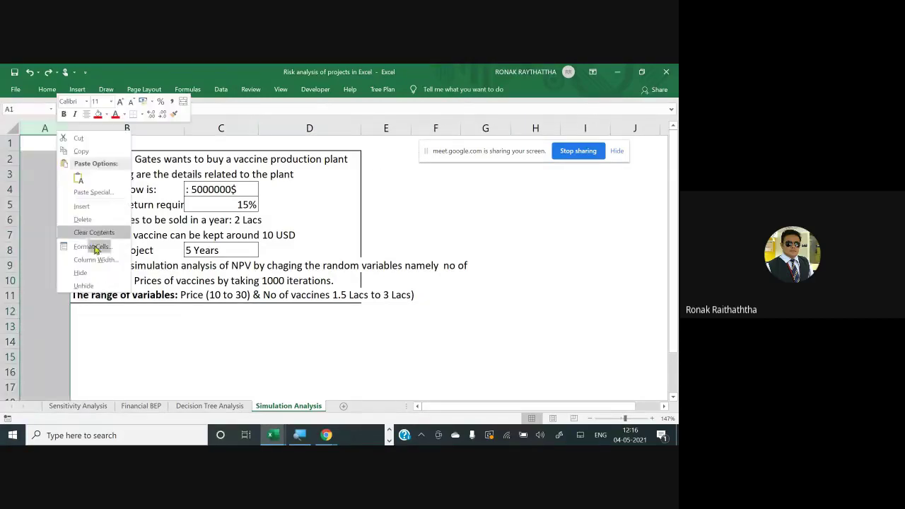
{"action": "left_click", "coordinate": [82, 219]}
{"action": "left_click", "coordinate": [67, 338]}
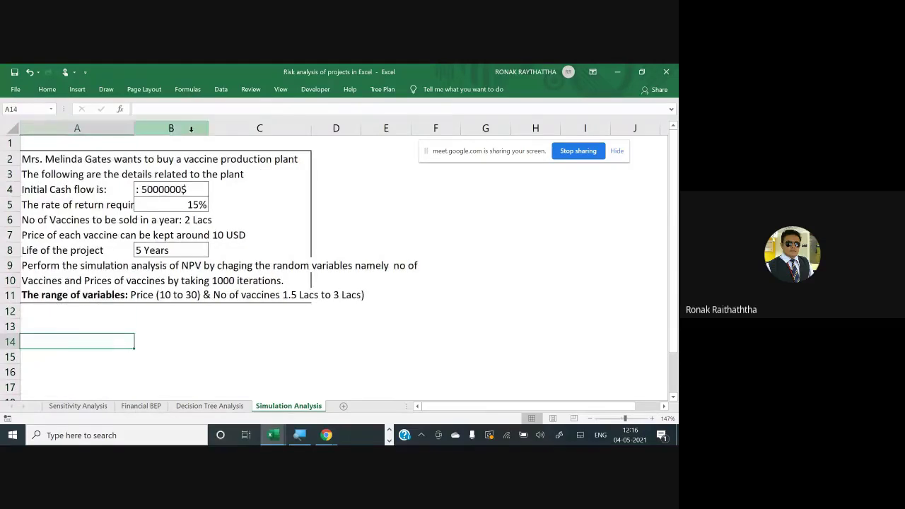
Widen column A so the problem text and labels fit
{"action": "left_click_drag", "start_coordinate": [135, 130], "coordinate": [181, 130]}
{"action": "left_click_drag", "start_coordinate": [254, 129], "coordinate": [250, 128]}
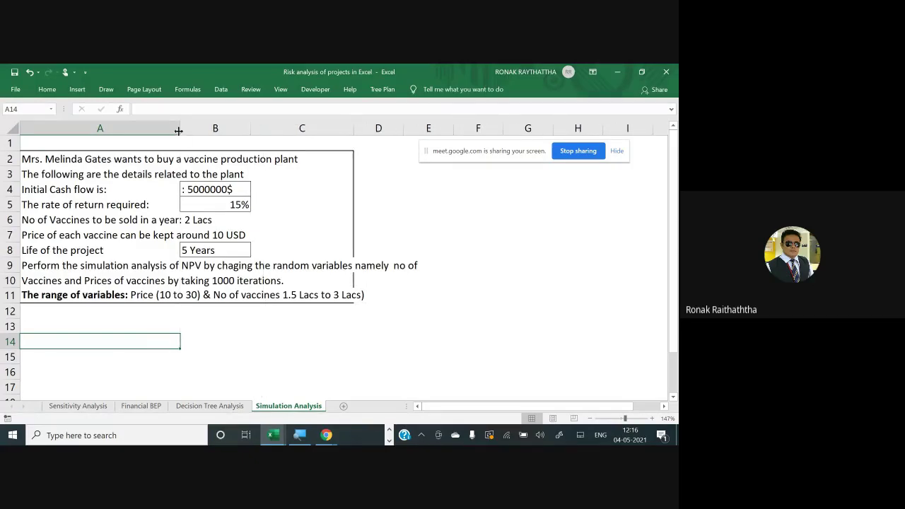
{"action": "left_click_drag", "start_coordinate": [181, 129], "coordinate": [230, 138]}
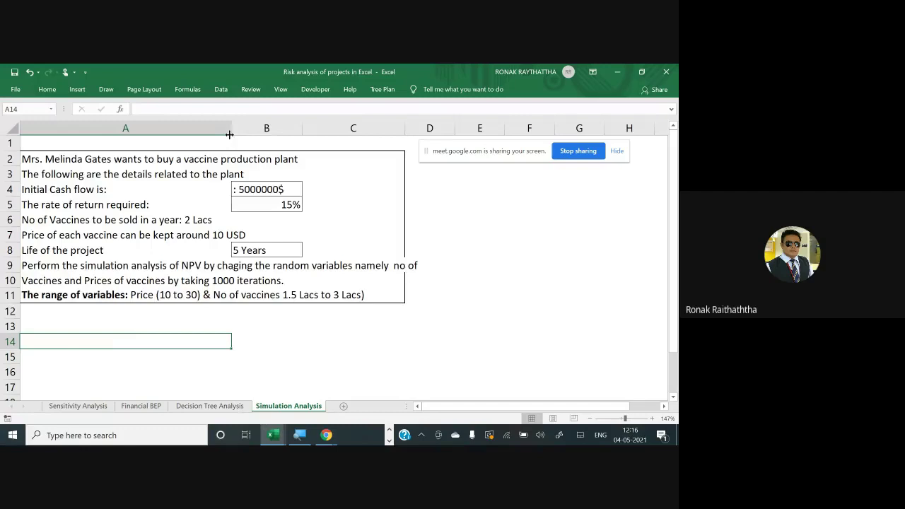
{"action": "mouse_move", "coordinate": [232, 138]}
{"action": "left_mouse_down"}
{"action": "mouse_move", "coordinate": [272, 147]}
{"action": "mouse_move", "coordinate": [260, 147]}
{"action": "left_mouse_up"}
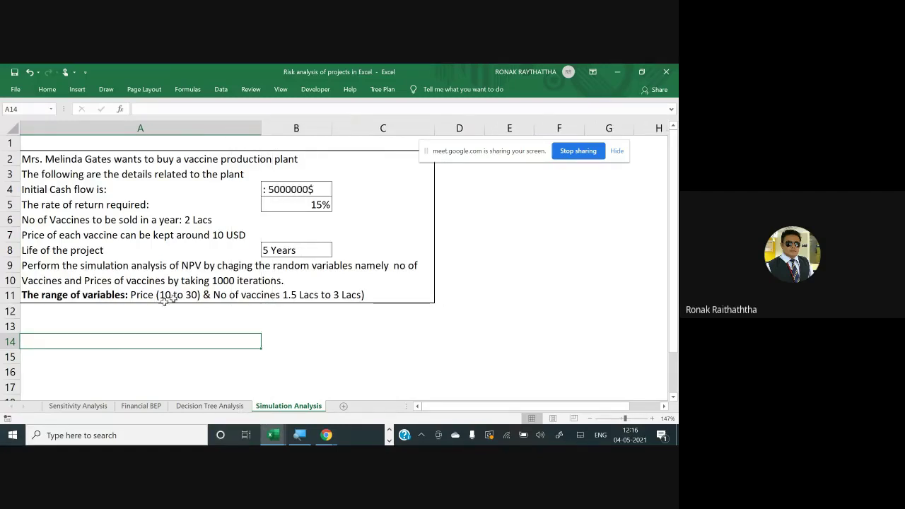
{"action": "left_click", "coordinate": [110, 316]}
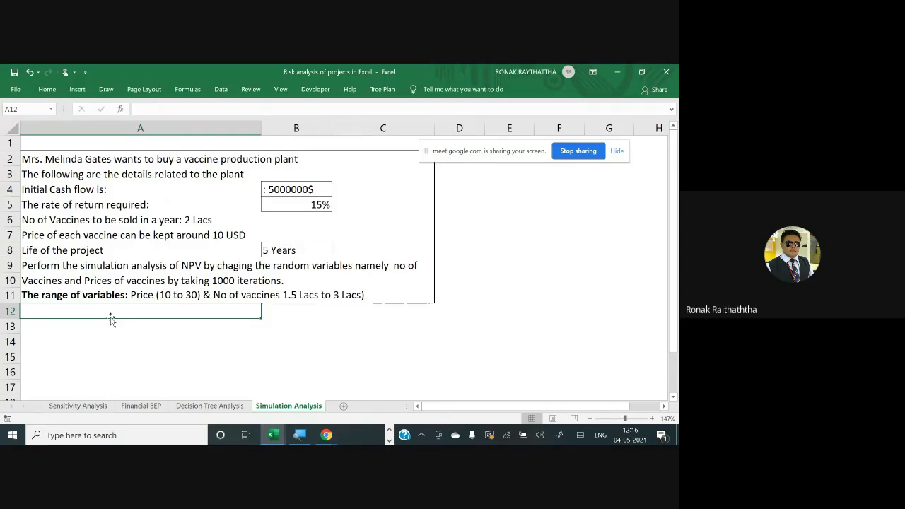
{"action": "key", "text": "Right"}
{"action": "key", "text": "Right"}
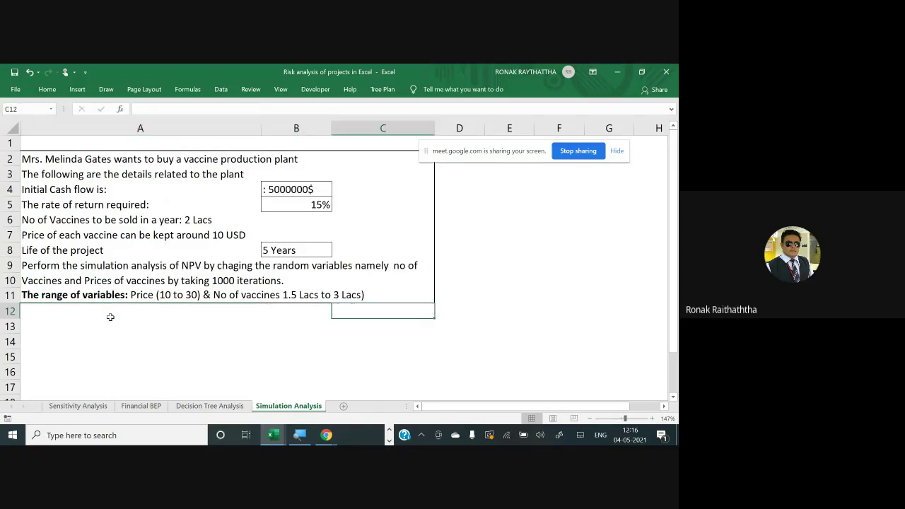
{"action": "key", "text": "Right"}
{"action": "key", "text": "Right"}
{"action": "key", "text": "Up"}
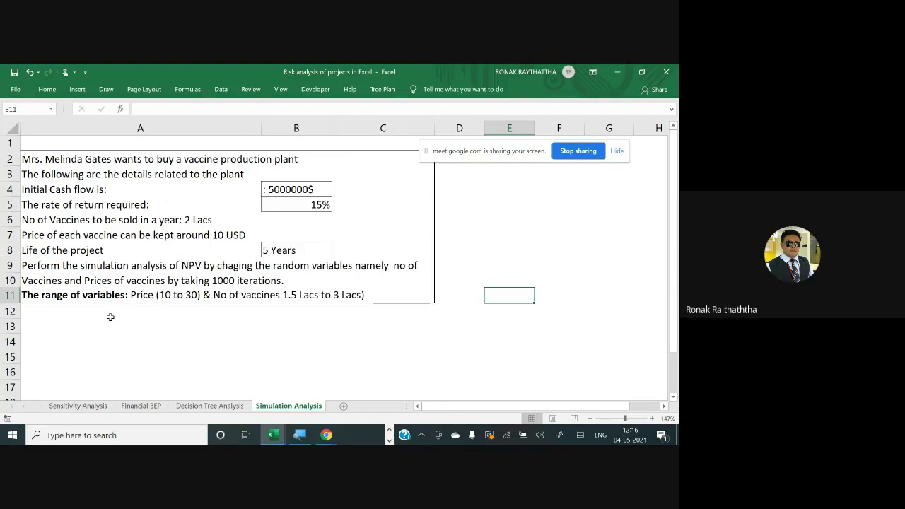
{"action": "key", "text": "Up"}
{"action": "key", "text": "Up"}
{"action": "key", "text": "Up"}
{"action": "key", "text": "Up"}
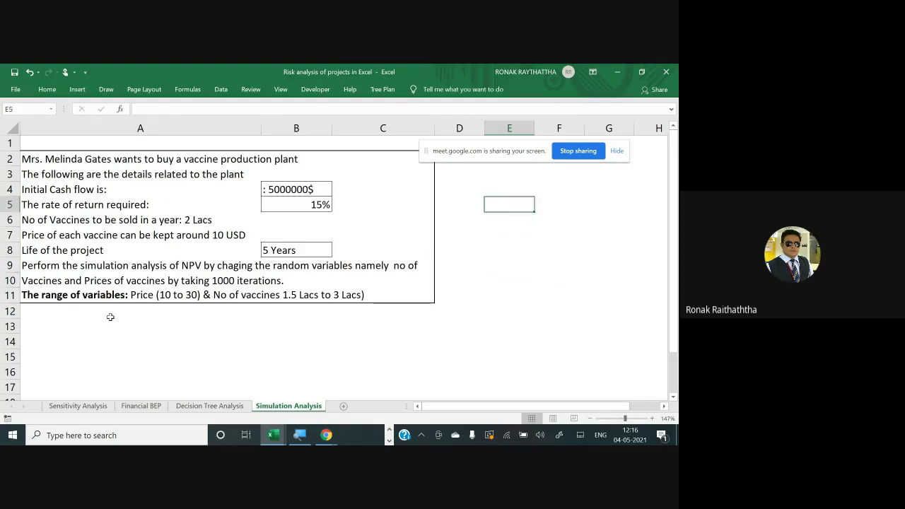
{"action": "key", "text": "Up"}
{"action": "key", "text": "Up"}
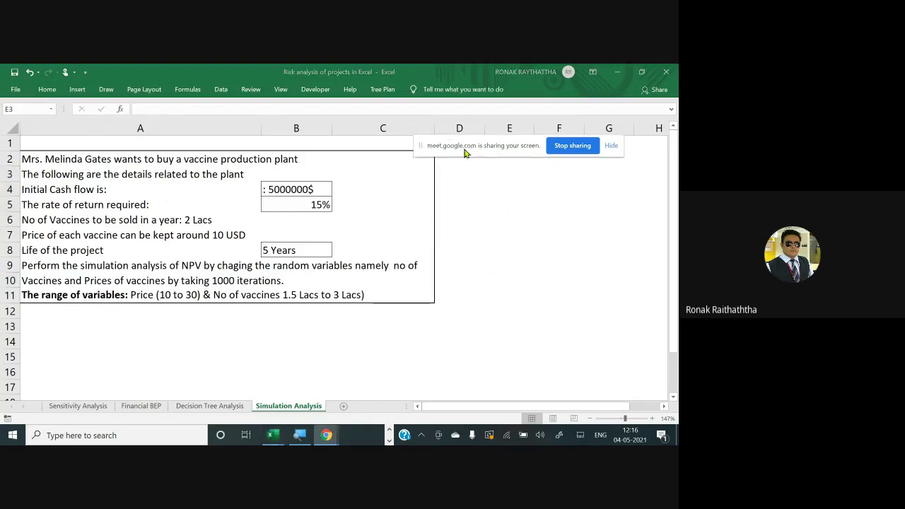
{"action": "left_click", "coordinate": [494, 169]}
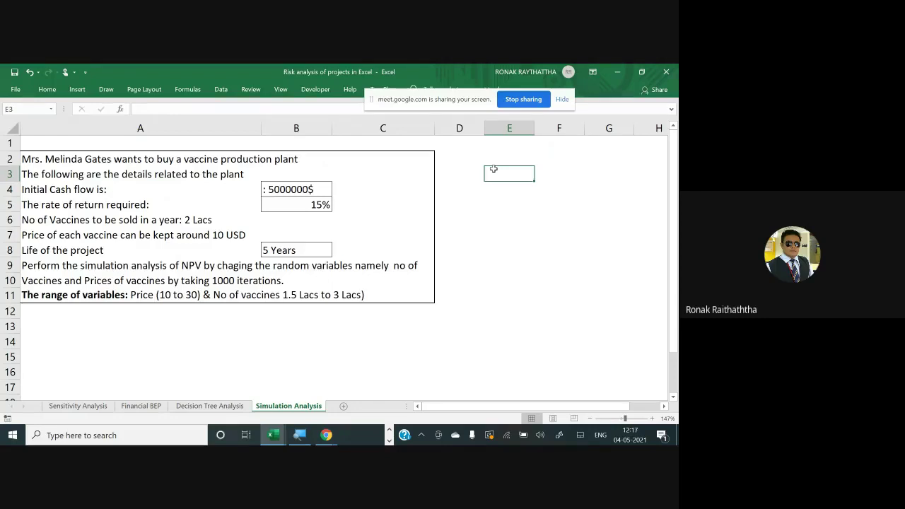
Enter 'Cash outflow' in E3 with 5000000 in F3, autofitting column E
{"action": "type", "text": "Cash"}
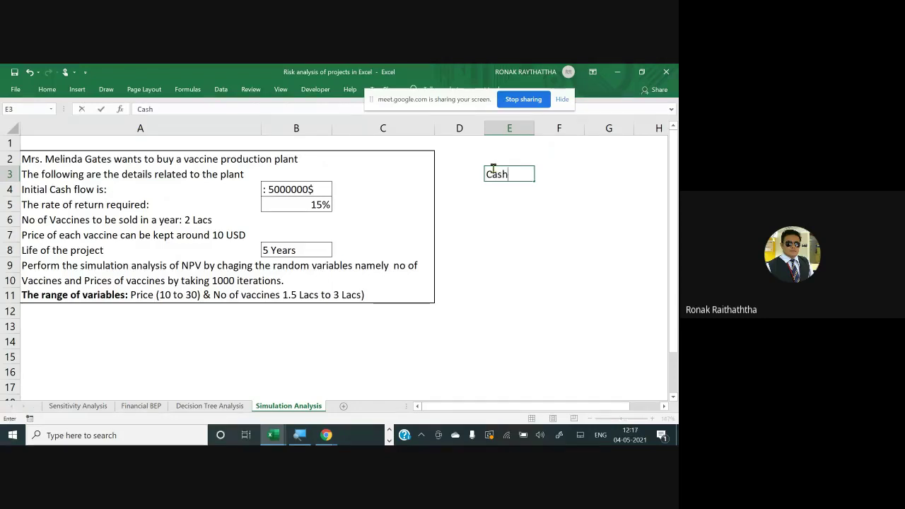
{"action": "type", "text": " P"}
{"action": "key", "text": "BackSpace"}
{"action": "key", "text": "BackSpace"}
{"action": "type", "text": "outflow"}
{"action": "key", "text": "ctrl+Return"}
{"action": "key", "text": "alt+h"}
{"action": "key", "text": "o"}
{"action": "key", "text": "i"}
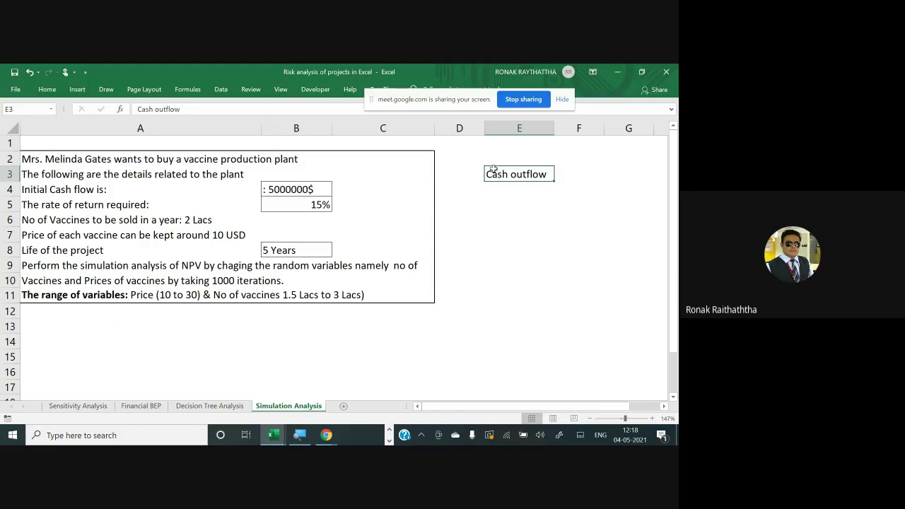
{"action": "key", "text": "Right"}
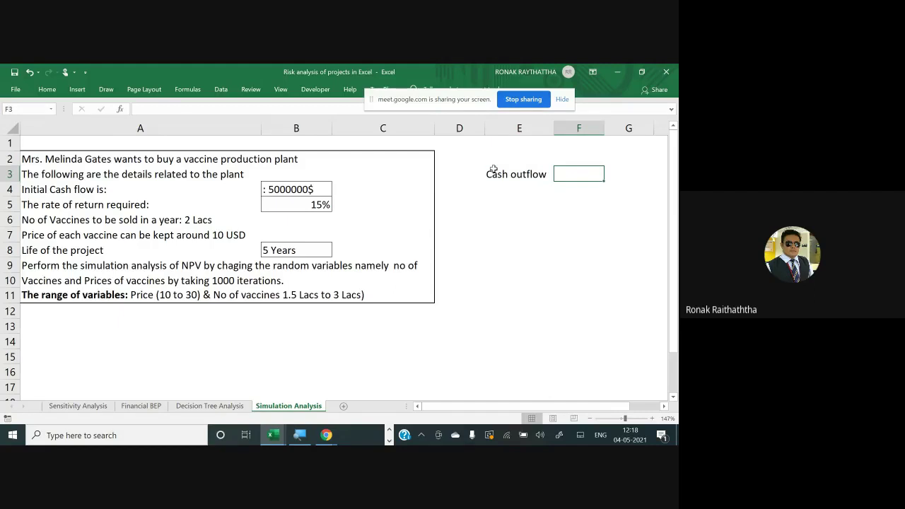
{"action": "type", "text": "5"}
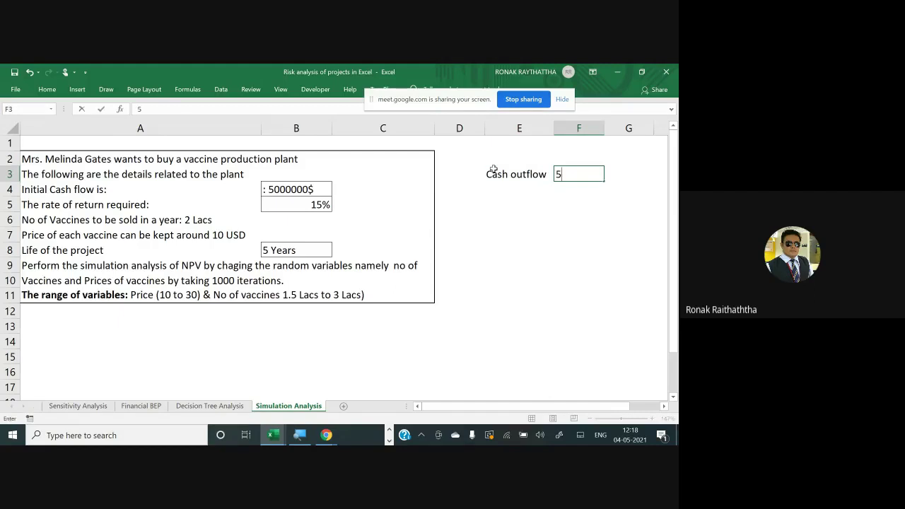
{"action": "type", "text": "000000"}
{"action": "key", "text": "Return"}
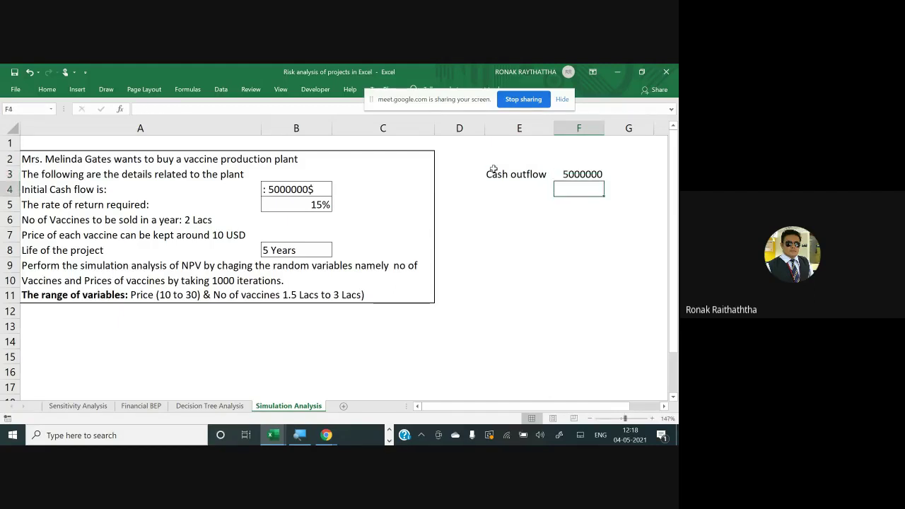
Enter 'The rate of return' in E4 with 15% in F4
{"action": "key", "text": "Left"}
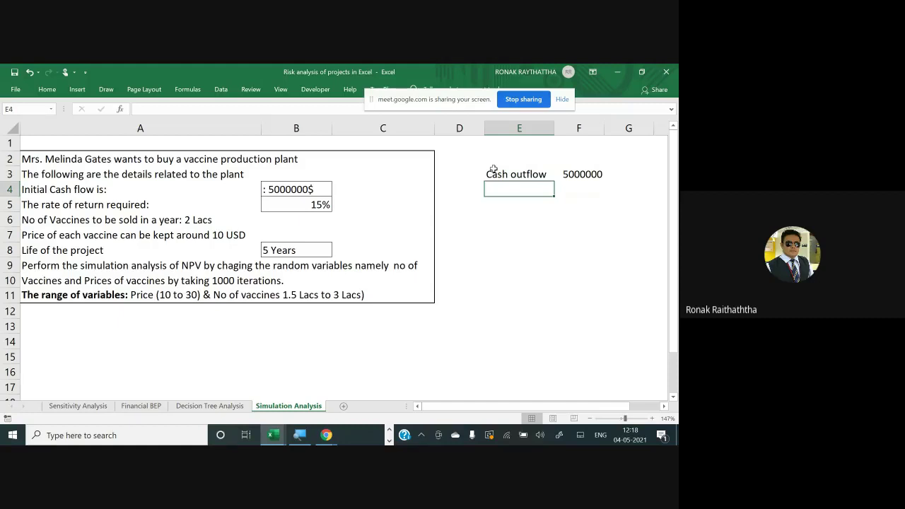
{"action": "type", "text": "Tafi"}
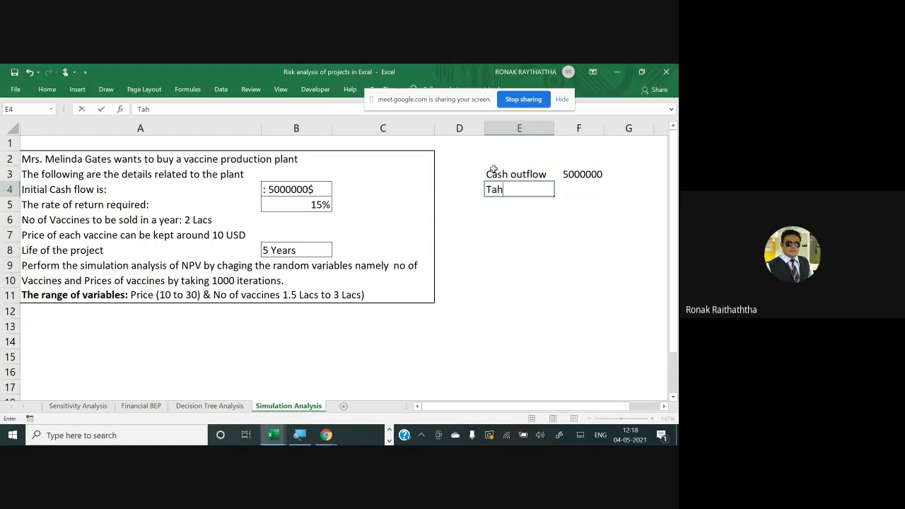
{"action": "key", "text": "BackSpace"}
{"action": "key", "text": "BackSpace"}
{"action": "key", "text": "BackSpace"}
{"action": "type", "text": "he to"}
{"action": "key", "text": "BackSpace"}
{"action": "key", "text": "BackSpace"}
{"action": "type", "text": "rate of"}
{"action": "type", "text": " return"}
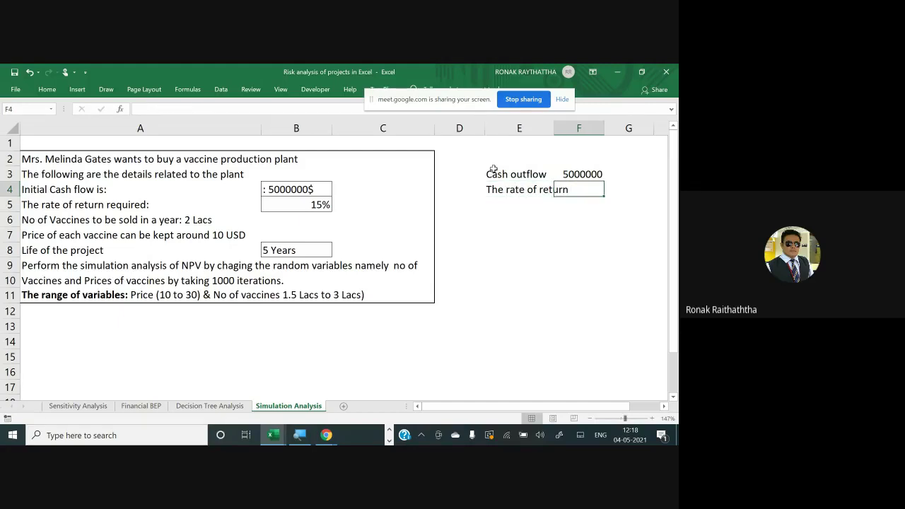
{"action": "key", "text": "Tab"}
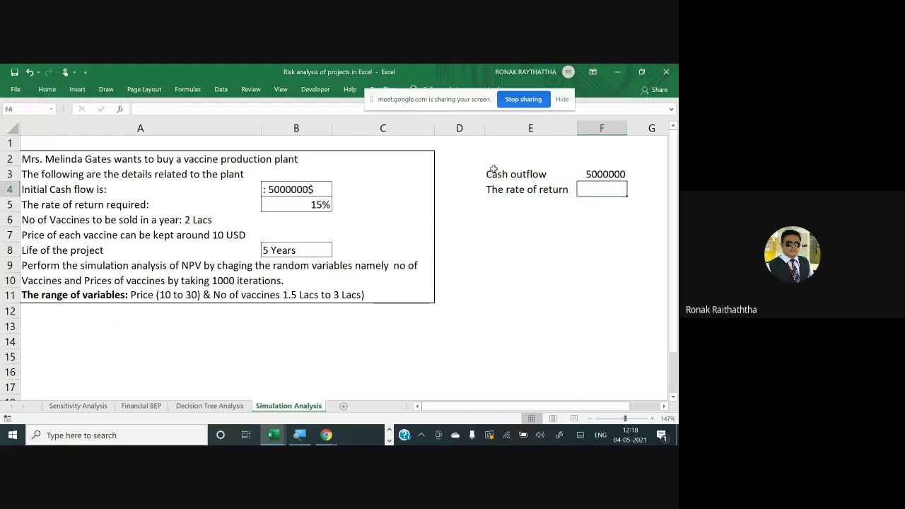
{"action": "type", "text": "15"}
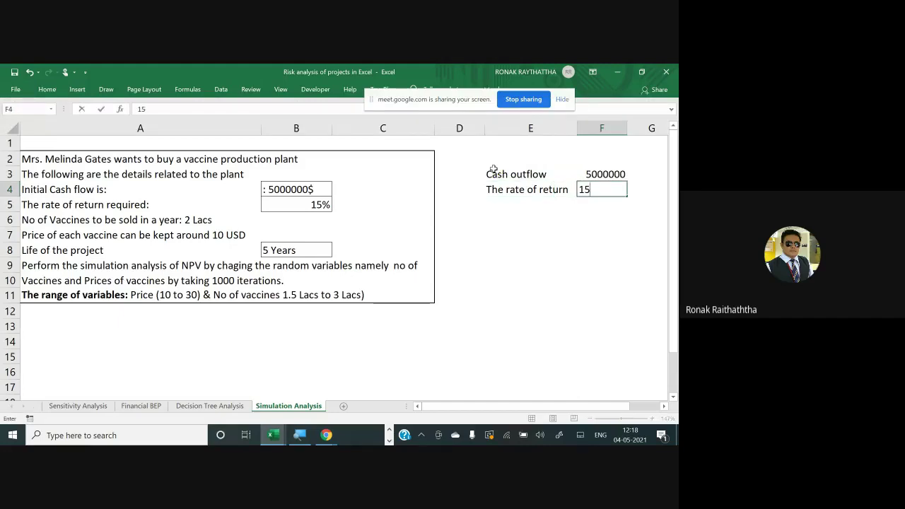
{"action": "type", "text": "%"}
{"action": "key", "text": "Return"}
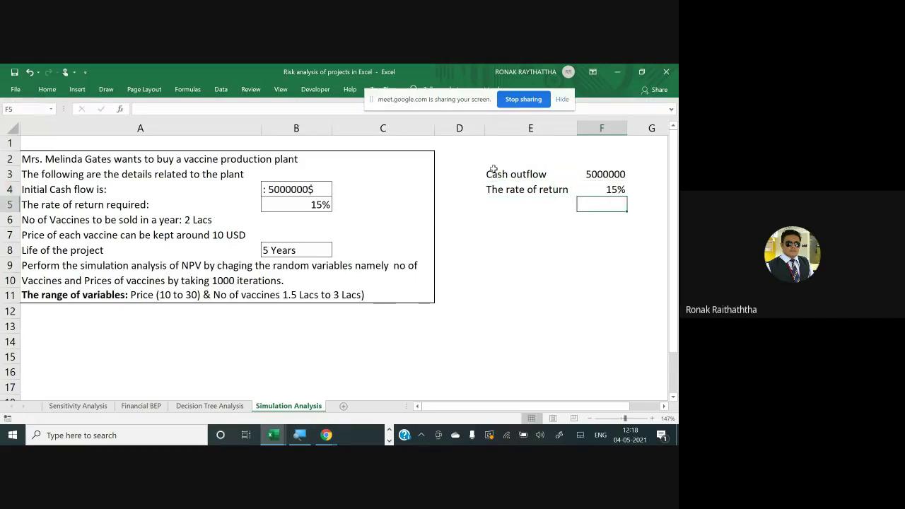
Add 'Price of Vaccine' 10 and 'No of vaccines' 200000 in rows 5 and 6
{"action": "key", "text": "Left"}
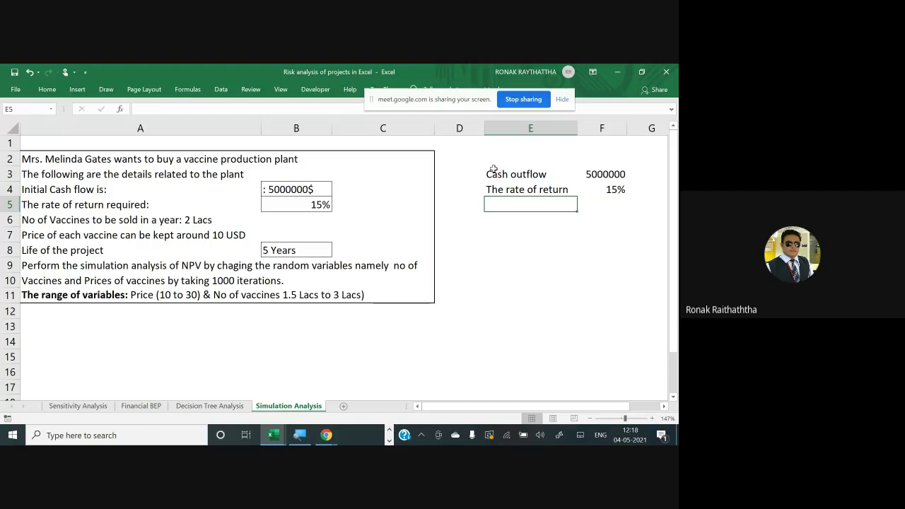
{"action": "type", "text": "Price o"}
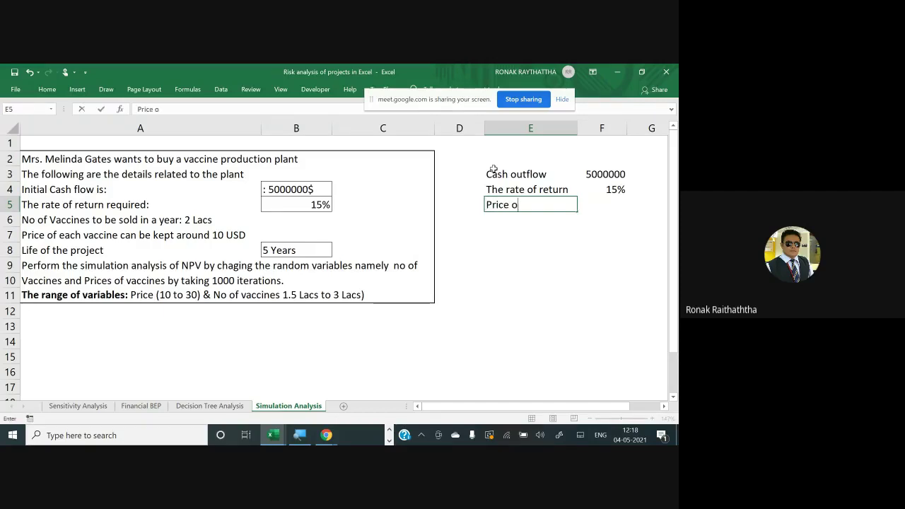
{"action": "type", "text": "f Vaccine"}
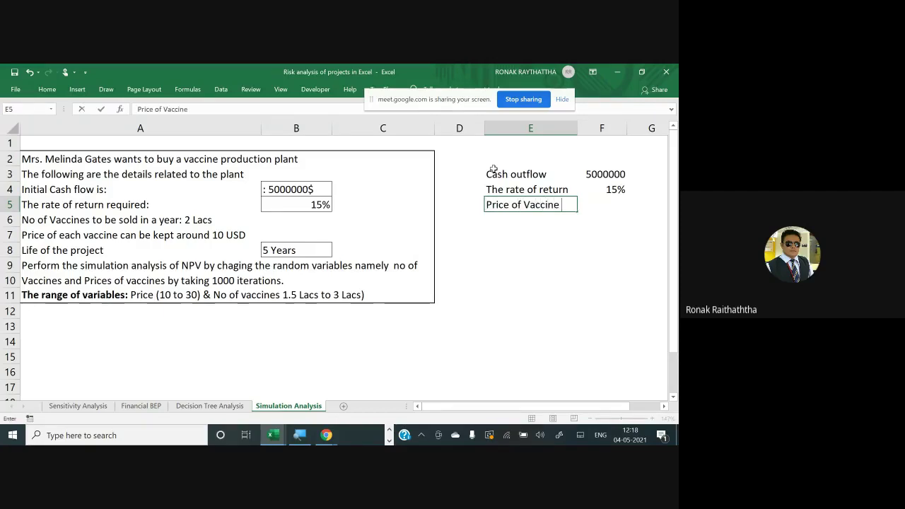
{"action": "key", "text": "Tab"}
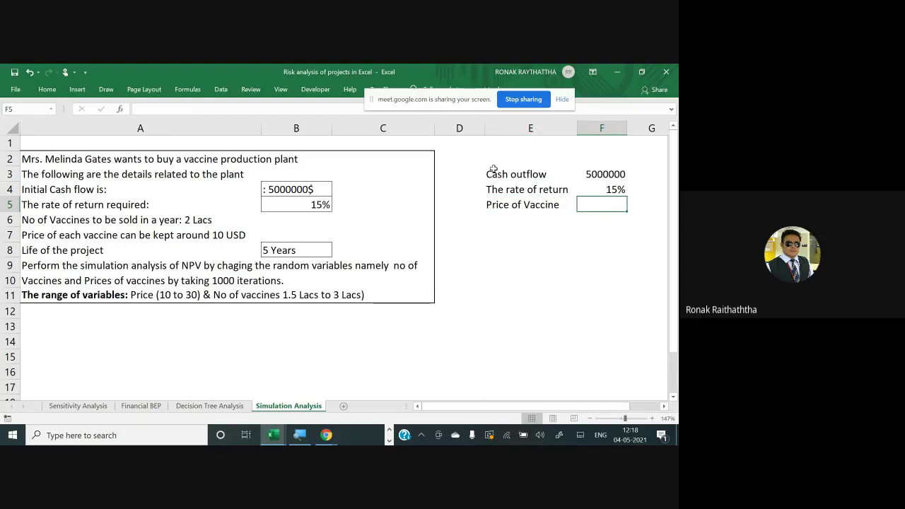
{"action": "type", "text": "10"}
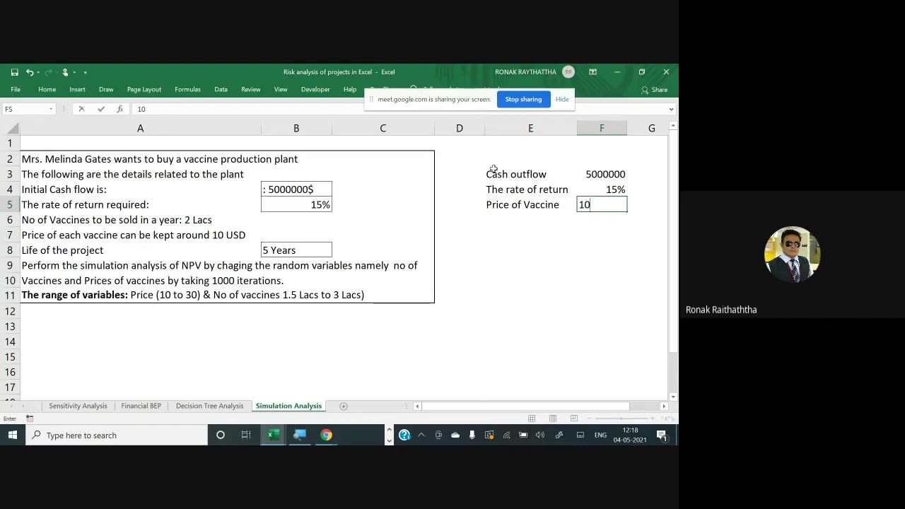
{"action": "key", "text": "Return"}
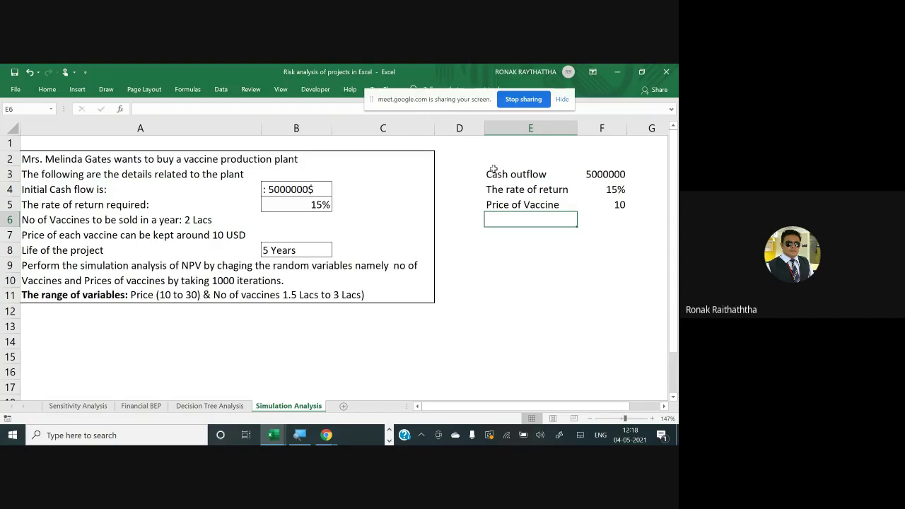
{"action": "type", "text": "No of va"}
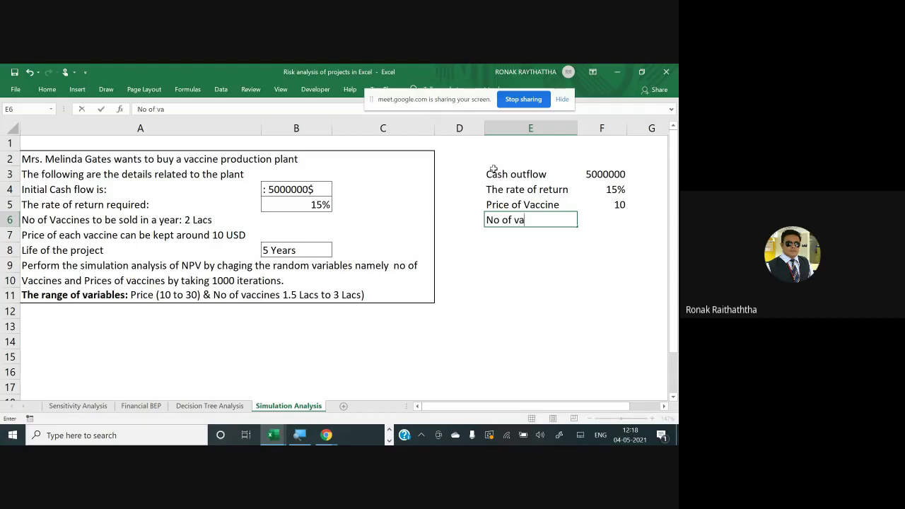
{"action": "type", "text": "ccines"}
{"action": "key", "text": "Tab"}
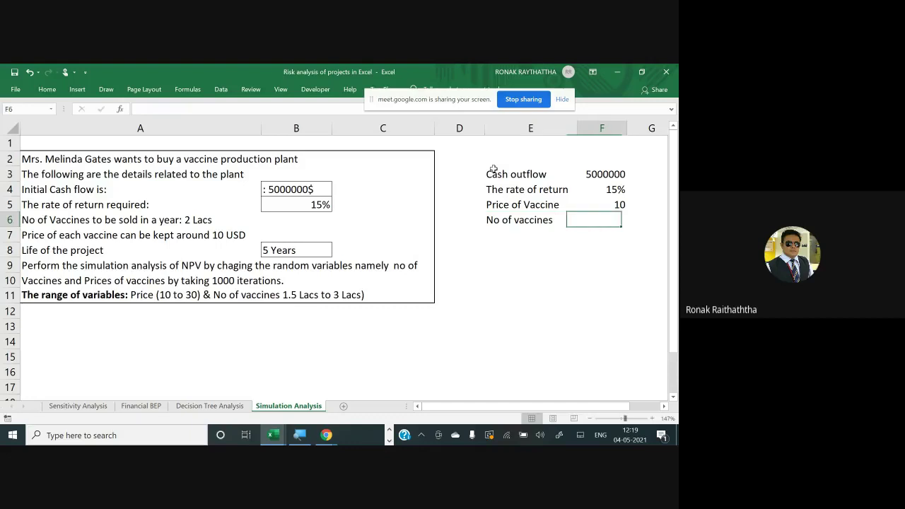
{"action": "type", "text": "2"}
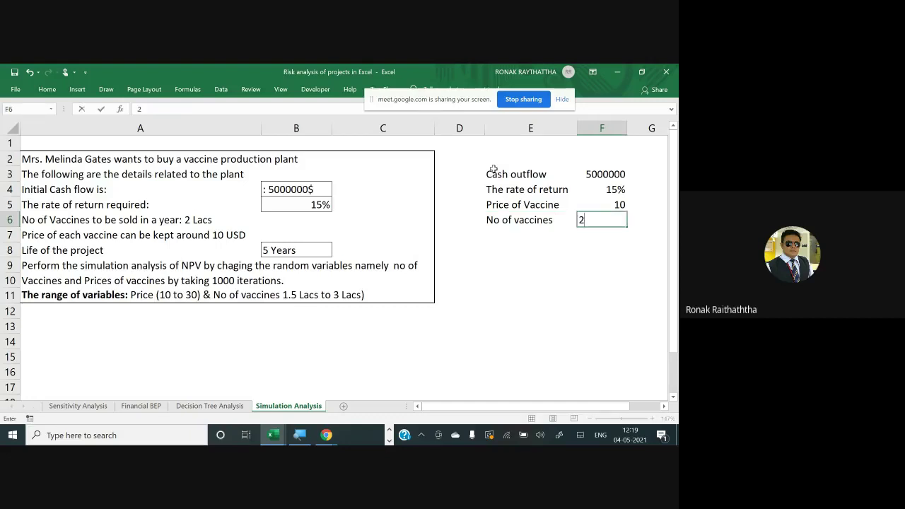
{"action": "type", "text": "00000"}
{"action": "key", "text": "Return"}
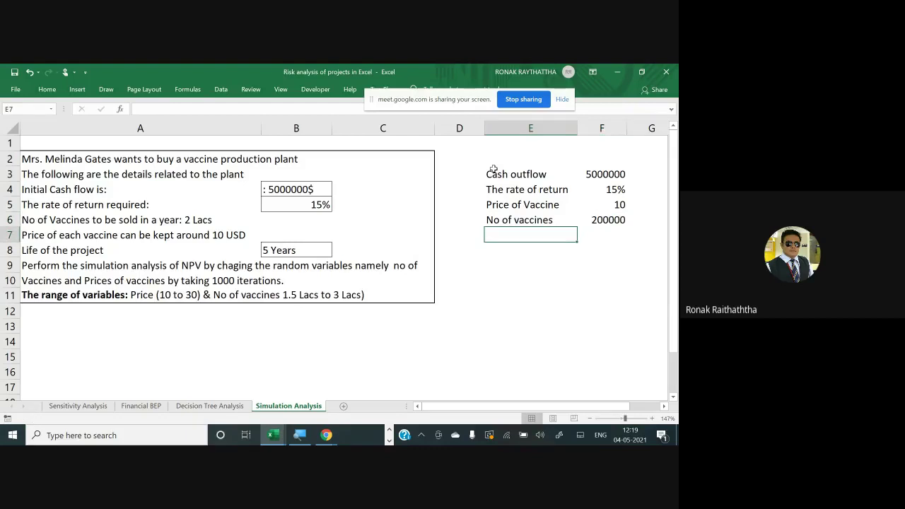
Enter 'Life of the project' in E7 with 5 in F7
{"action": "type", "text": "Lif"}
{"action": "key", "text": "Escape"}
{"action": "type", "text": "Life of th"}
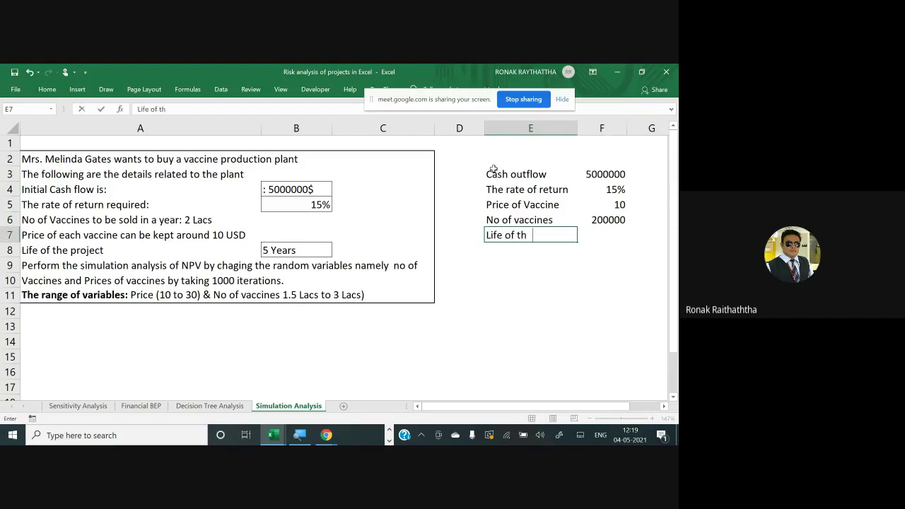
{"action": "type", "text": "e prohe"}
{"action": "key", "text": "BackSpace"}
{"action": "key", "text": "BackSpace"}
{"action": "type", "text": "ject"}
{"action": "key", "text": "Tab"}
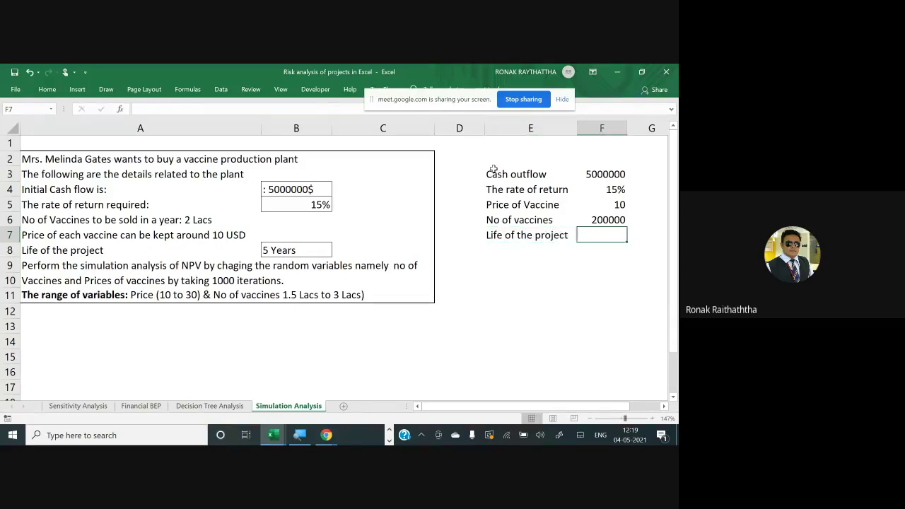
{"action": "type", "text": "5"}
{"action": "key", "text": "Return"}
{"action": "key", "text": "Right"}
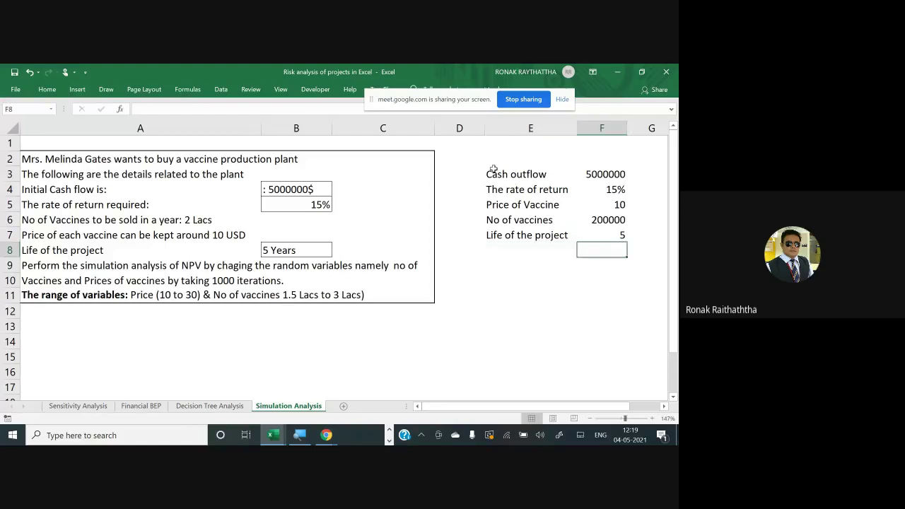
{"action": "key", "text": "Up"}
{"action": "key", "text": "Right"}
{"action": "scroll", "coordinate": [494, 169], "scroll_direction": "right", "scroll_amount": 3}
{"action": "key", "text": "Left"}
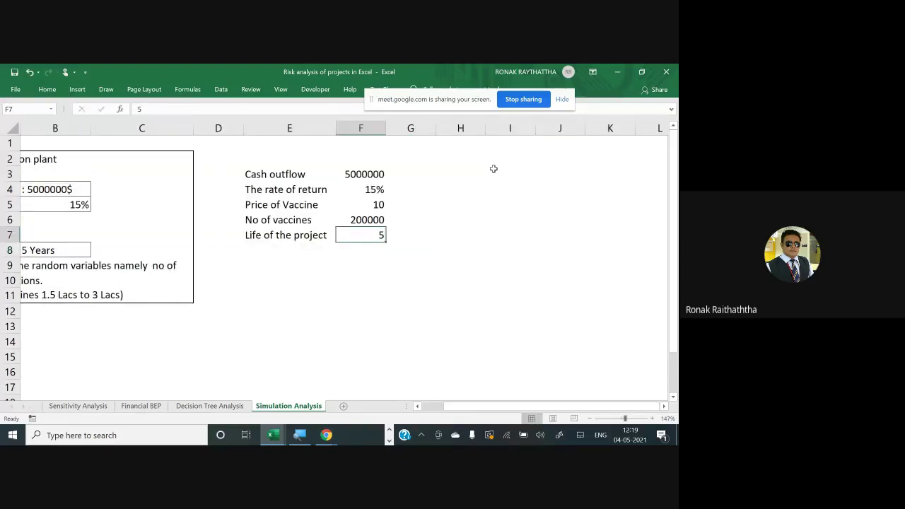
{"action": "key", "text": "Left"}
{"action": "key", "text": "Left"}
{"action": "key", "text": "Left"}
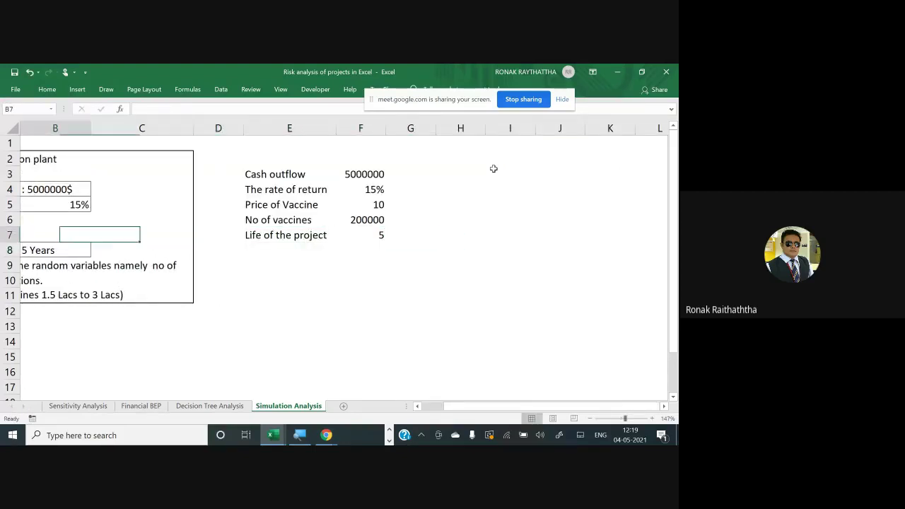
{"action": "key", "text": "Left"}
{"action": "key", "text": "Right"}
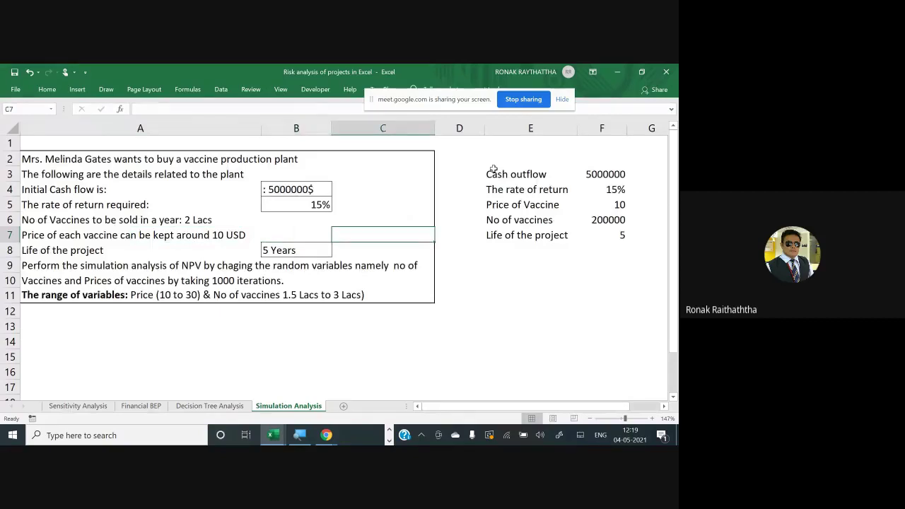
{"action": "key", "text": "Right"}
{"action": "key", "text": "Right"}
{"action": "key", "text": "Right"}
{"action": "key", "text": "Left"}
{"action": "key", "text": "Left"}
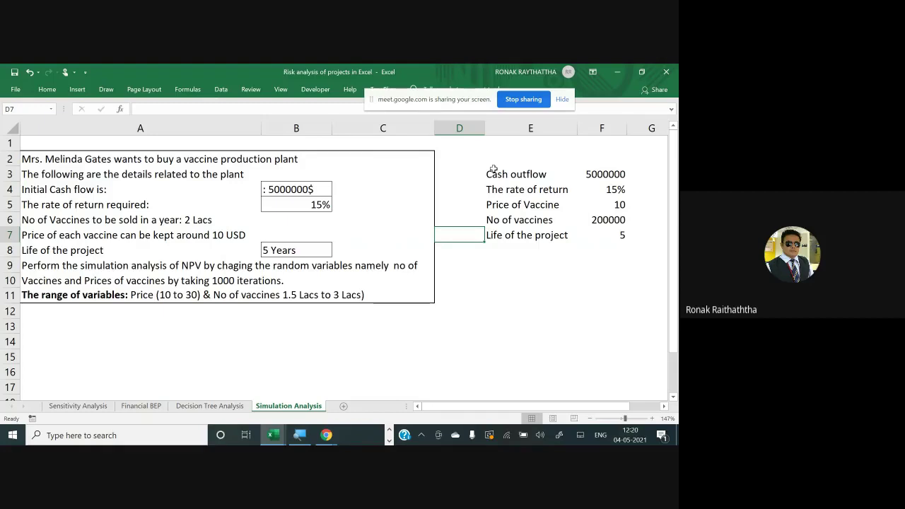
{"action": "key", "text": "Right"}
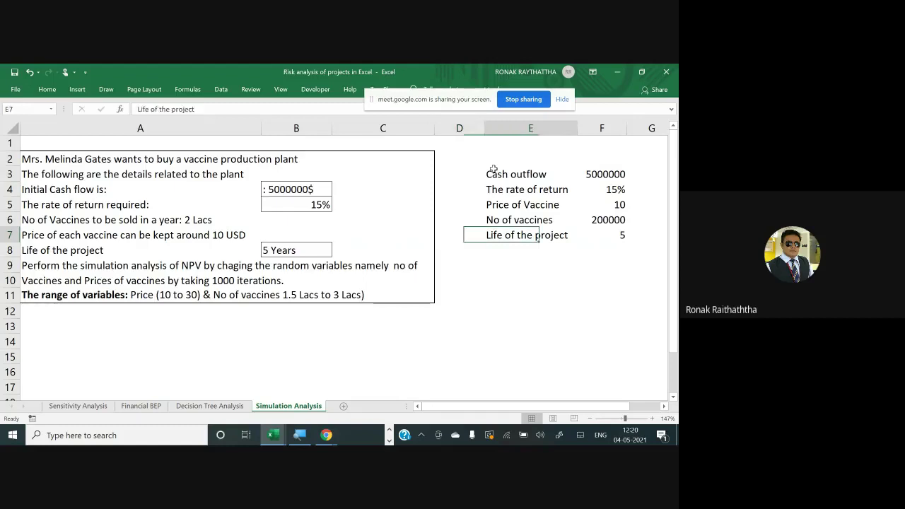
{"action": "key", "text": "Right"}
{"action": "key", "text": "Right"}
{"action": "scroll", "coordinate": [494, 168], "scroll_direction": "right", "scroll_amount": 2}
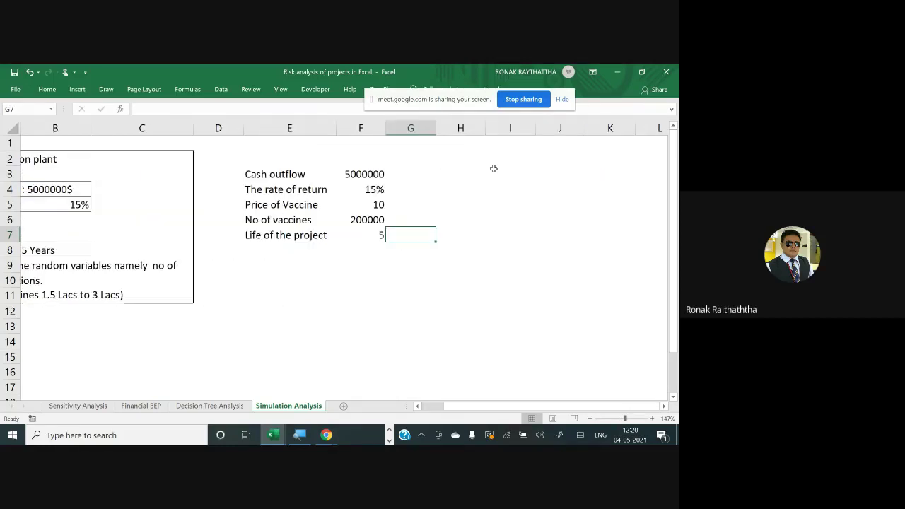
{"action": "key", "text": "Down"}
{"action": "key", "text": "Left"}
{"action": "key", "text": "Left"}
{"action": "key", "text": "Right"}
{"action": "key", "text": "Right"}
{"action": "key", "text": "Right"}
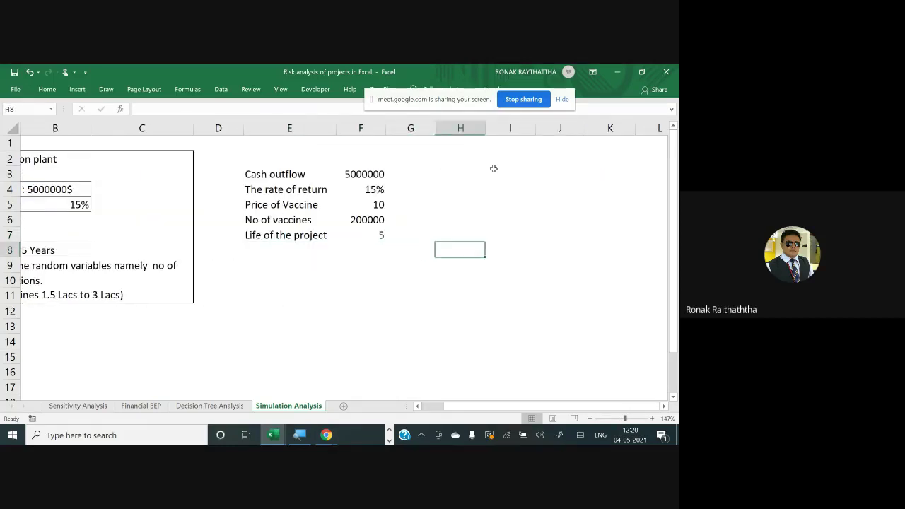
{"action": "key", "text": "Up"}
{"action": "key", "text": "Up"}
{"action": "key", "text": "Up"}
{"action": "key", "text": "Up"}
{"action": "key", "text": "Up"}
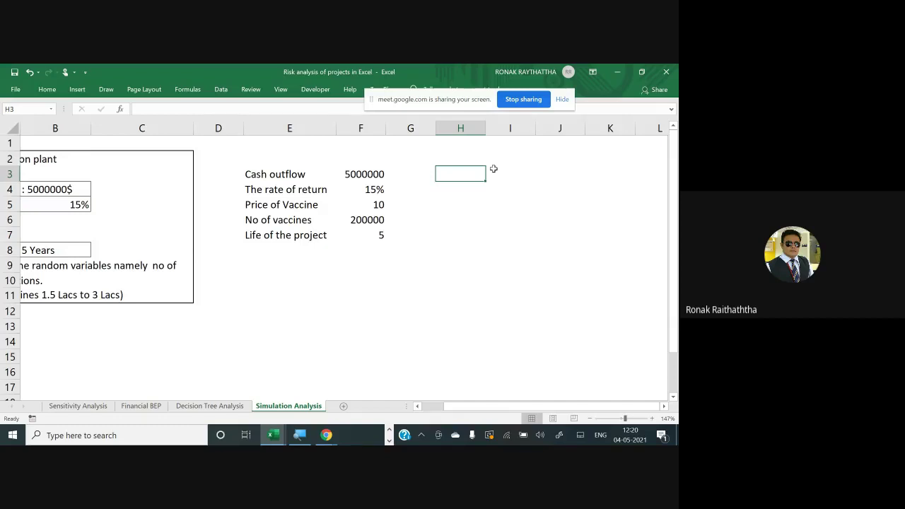
Number the years 1 to 5 in H3:H7
{"action": "type", "text": "1"}
{"action": "key", "text": "Return"}
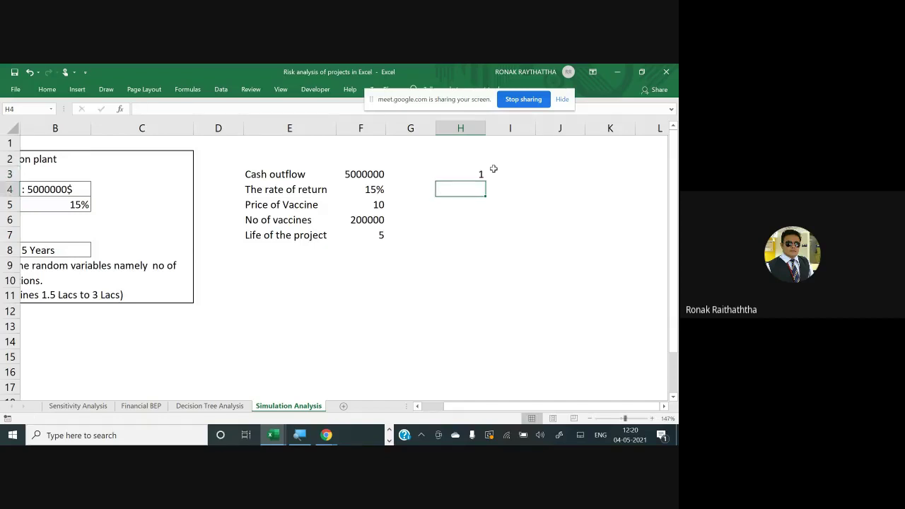
{"action": "key", "text": "Up"}
{"action": "key", "text": "Down"}
{"action": "type", "text": "2 "}
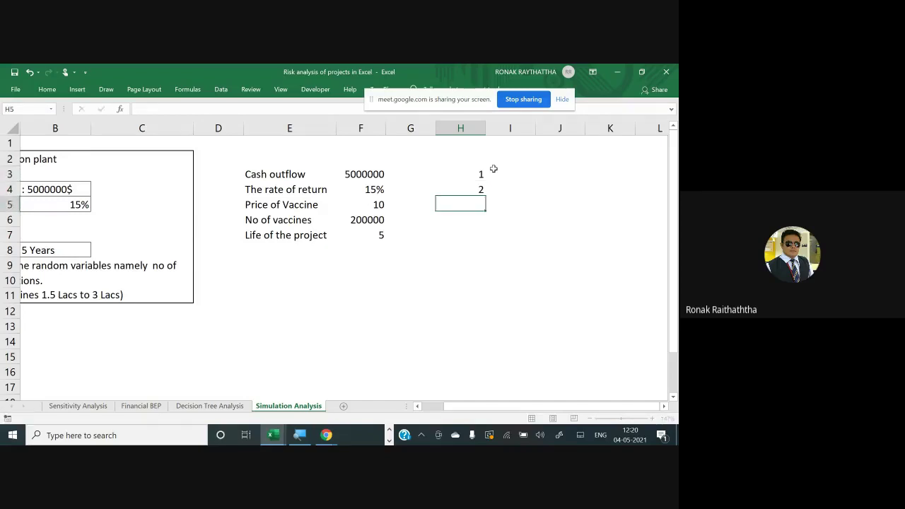
{"action": "type", "text": "3 4"}
{"action": "key", "text": "Return"}
{"action": "type", "text": "5"}
{"action": "key", "text": "ctrl+Return"}
Enter the discount factor formula =1/(1+$F$4)^H3 in I3
{"action": "key", "text": "ctrl+Up"}
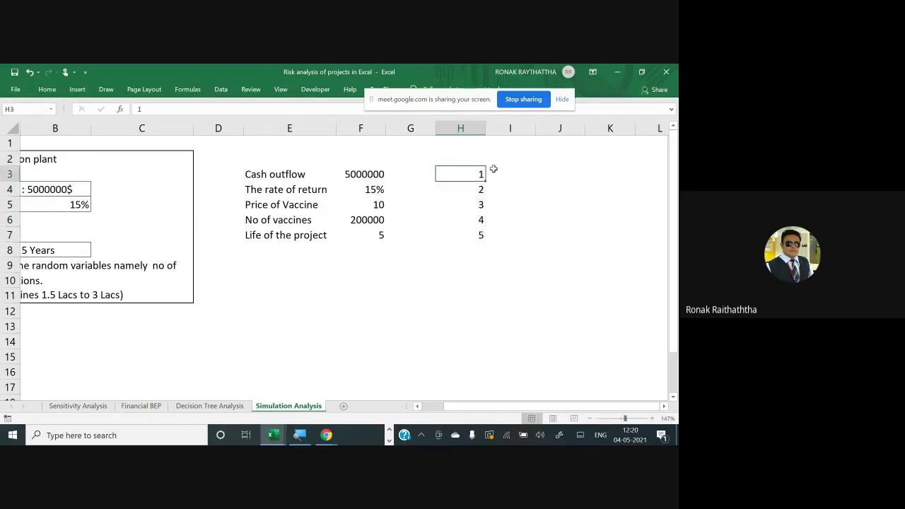
{"action": "key", "text": "Right"}
{"action": "type", "text": "="}
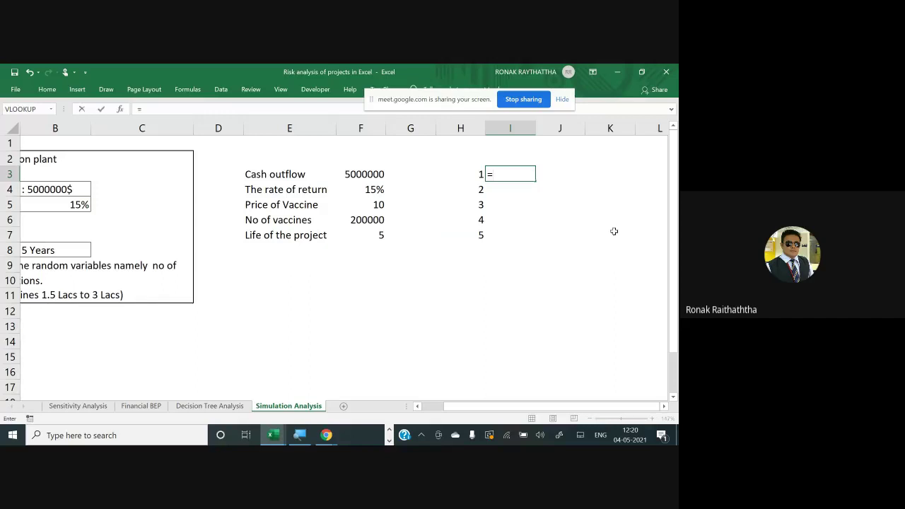
{"action": "type", "text": "1/"}
{"action": "type", "text": "("}
{"action": "type", "text": "1+"}
{"action": "left_click", "coordinate": [371, 185]}
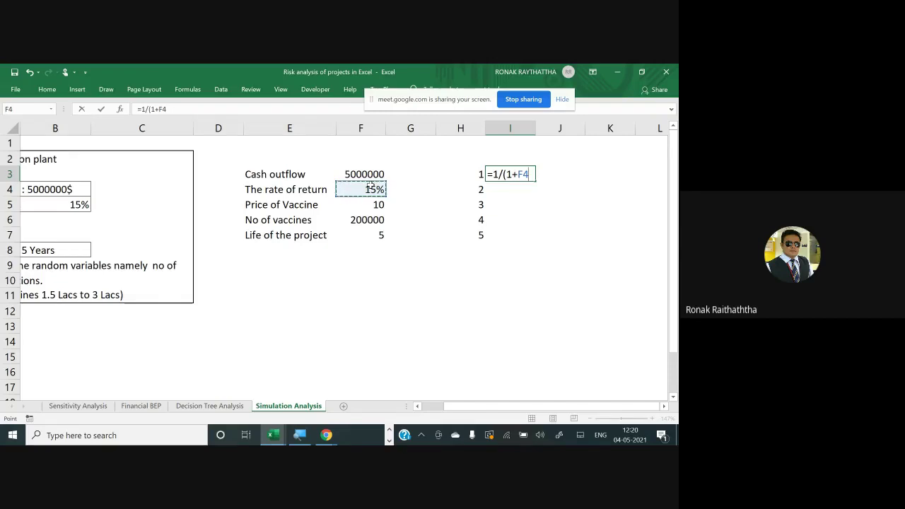
{"action": "key", "text": "shift+F4"}
{"action": "key", "text": "Return"}
{"action": "key", "text": "F4"}
{"action": "type", "text": ")"}
{"action": "type", "text": "^"}
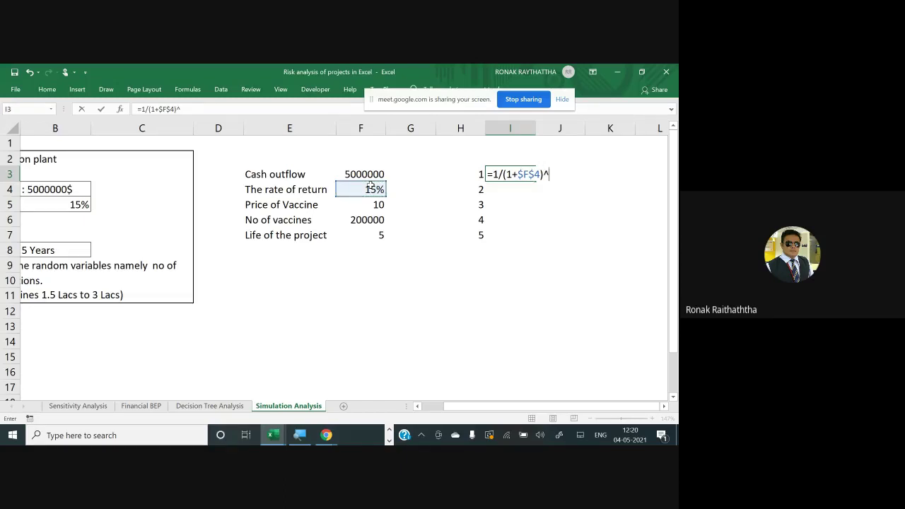
{"action": "left_click", "coordinate": [472, 172]}
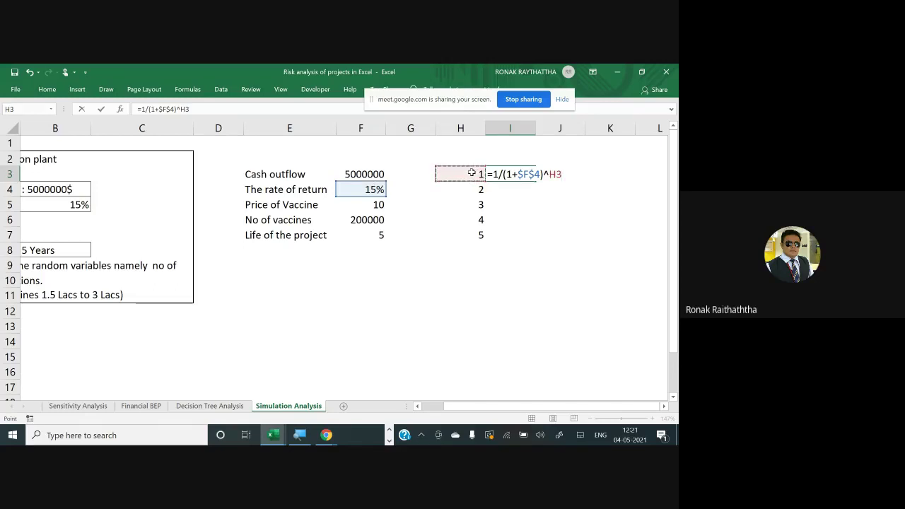
{"action": "key", "text": "Return"}
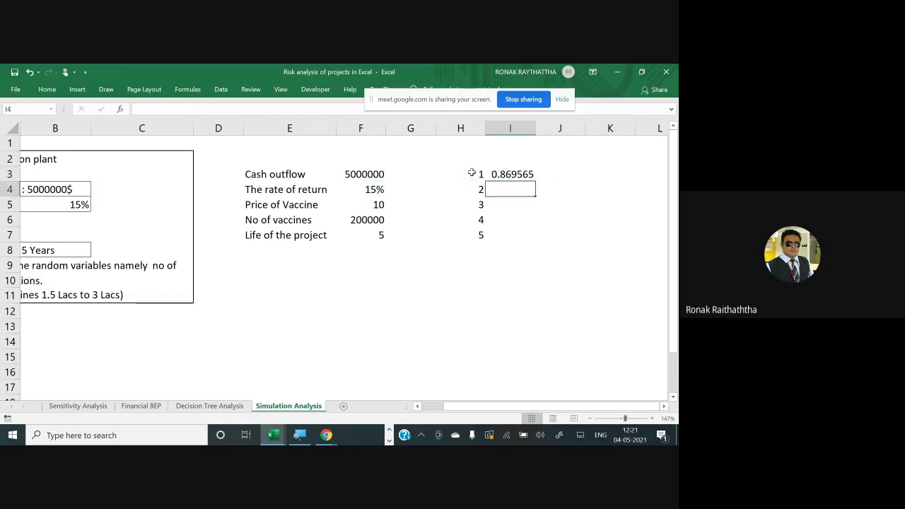
Copy the I3 formula into I4:I7, giving factors down to 0.497177
{"action": "key", "text": "Up"}
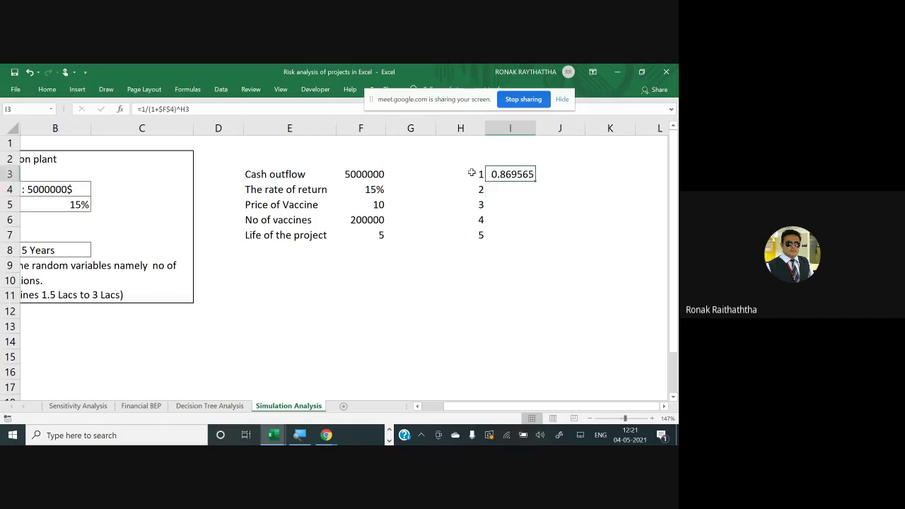
{"action": "key", "text": "ctrl+c"}
{"action": "key", "text": "Down"}
{"action": "key", "text": "shift+Down"}
{"action": "key", "text": "shift+Down"}
{"action": "key", "text": "shift+Down"}
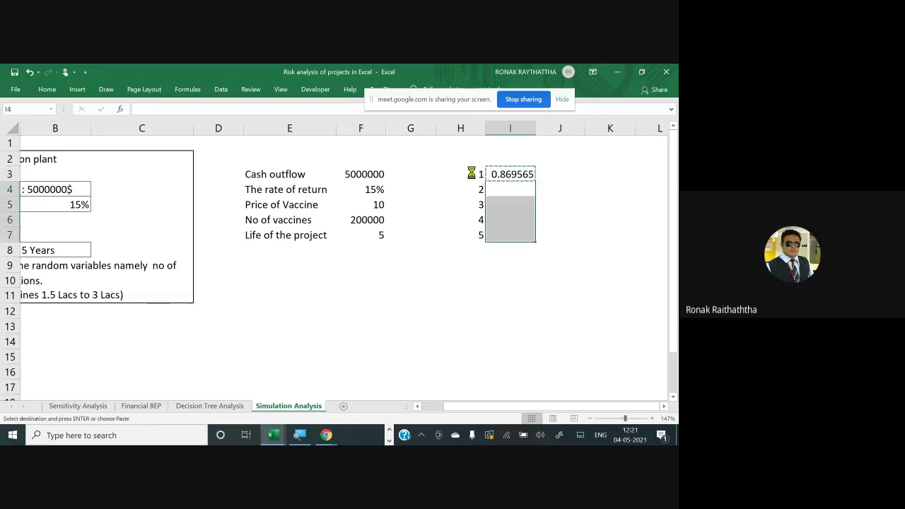
{"action": "key", "text": "Return"}
{"action": "key", "text": "Up"}
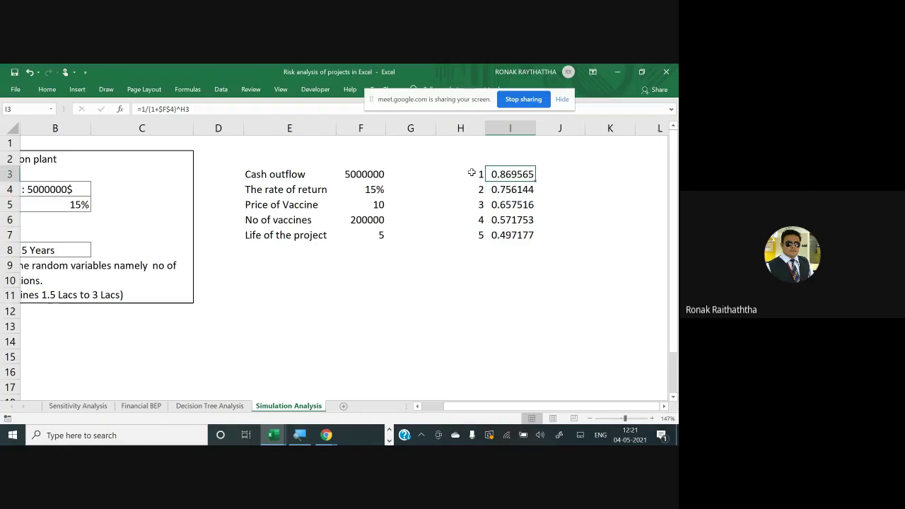
{"action": "key", "text": "Down"}
{"action": "key", "text": "Down"}
{"action": "key", "text": "Down"}
{"action": "key", "text": "Down"}
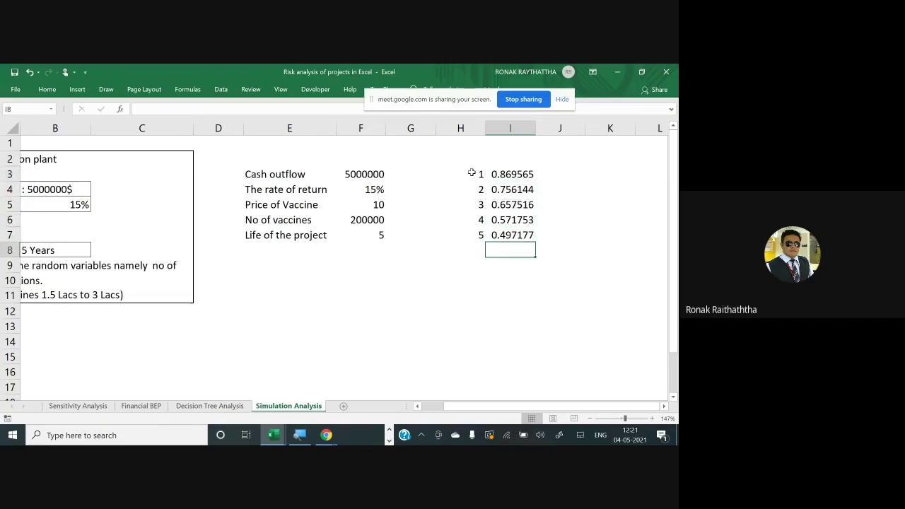
Test recalculation by changing the rate of return to 16%, then restore 15%
{"action": "key", "text": "Left"}
{"action": "key", "text": "Up"}
{"action": "key", "text": "Up"}
{"action": "key", "text": "Up"}
{"action": "key", "text": "Left"}
{"action": "key", "text": "Up"}
{"action": "key", "text": "Left"}
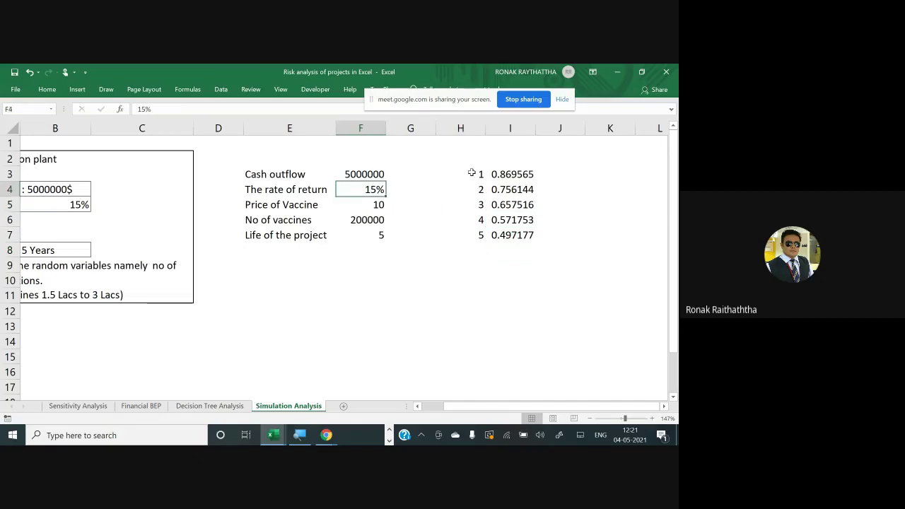
{"action": "type", "text": "16"}
{"action": "key", "text": "Return"}
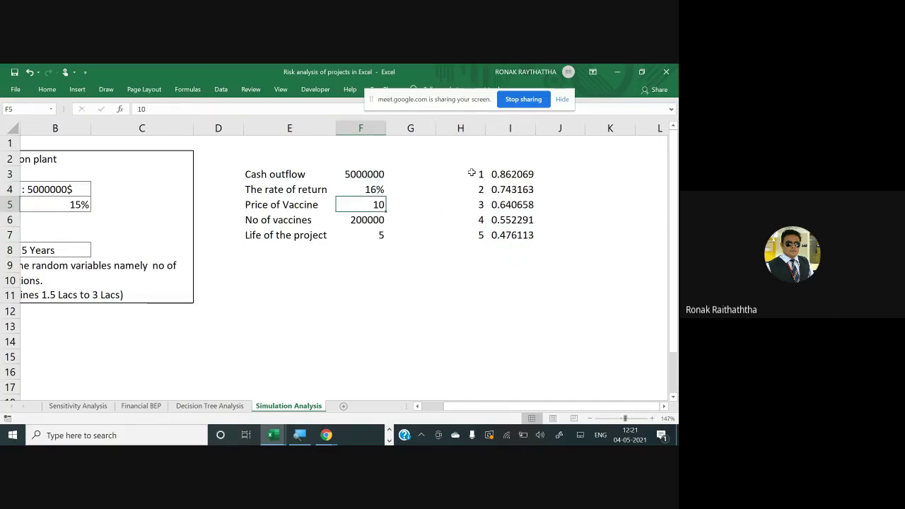
{"action": "key", "text": "Up"}
{"action": "type", "text": "15"}
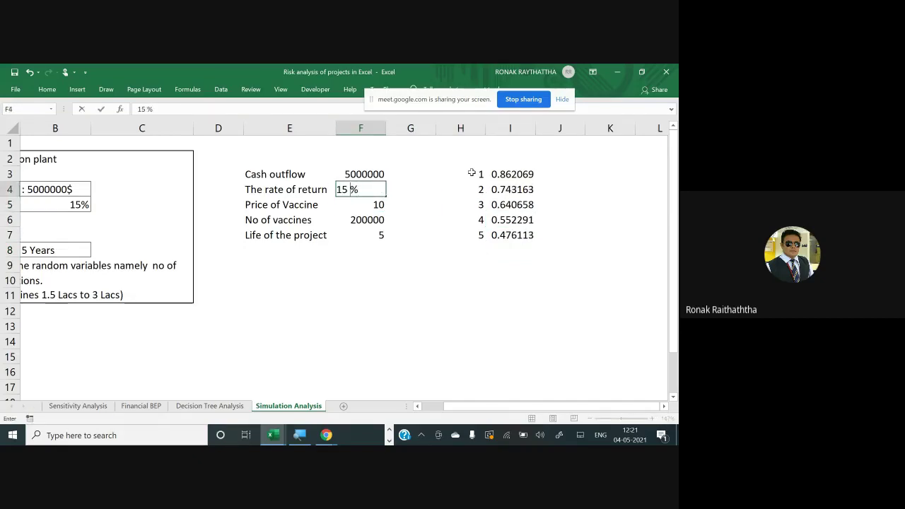
{"action": "key", "text": "Return"}
Total the discount factors I3:I7 with =SUM in I8, giving 3.352155
{"action": "key", "text": "Right"}
{"action": "key", "text": "Down"}
{"action": "key", "text": "Down"}
{"action": "key", "text": "Down"}
{"action": "key", "text": "Right"}
{"action": "key", "text": "Right"}
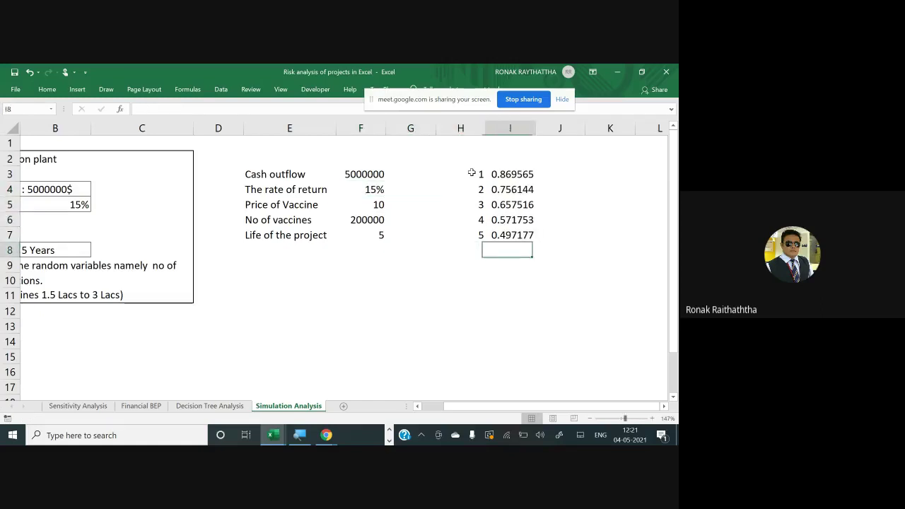
{"action": "type", "text": "="}
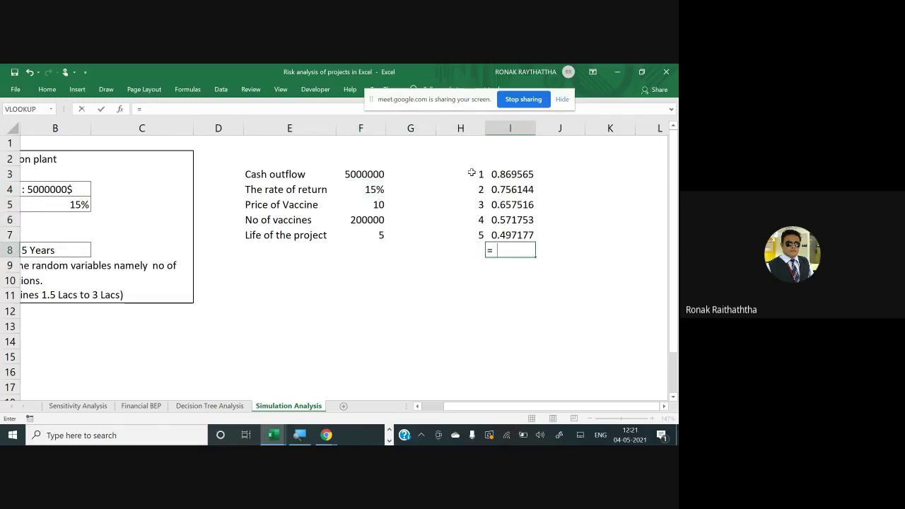
{"action": "type", "text": "sum("}
{"action": "key", "text": "Up"}
{"action": "key", "text": "Up"}
{"action": "key", "text": "Up"}
{"action": "key", "text": "Up"}
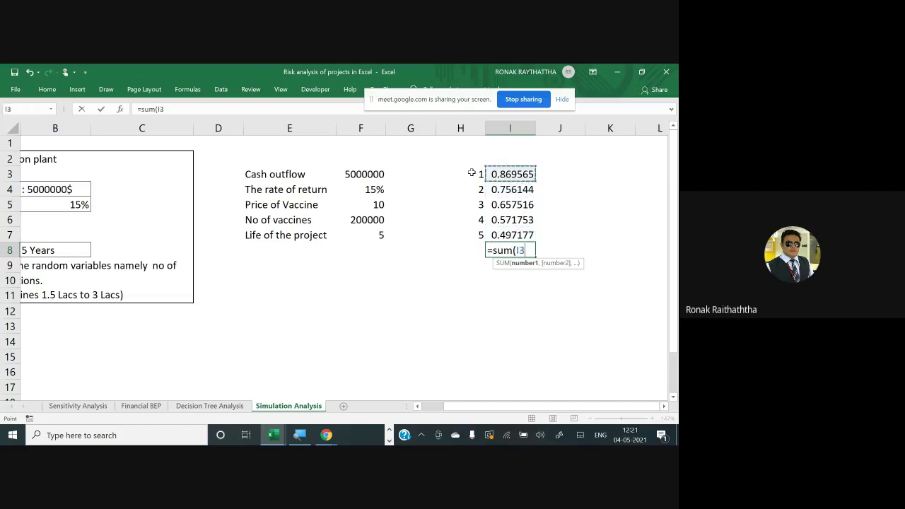
{"action": "key", "text": "shift+Down"}
{"action": "key", "text": "shift+Down"}
{"action": "key", "text": "shift+Down"}
{"action": "key", "text": "Return"}
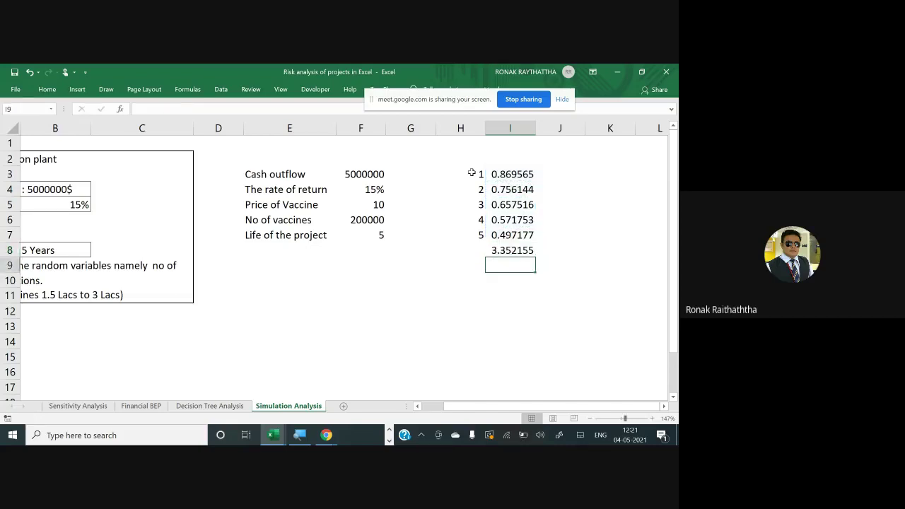
{"action": "key", "text": "Up"}
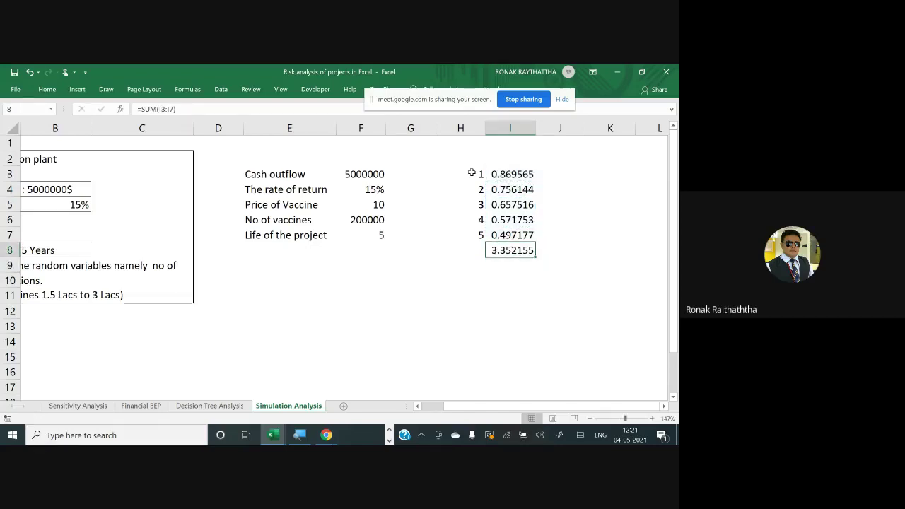
Label E8 'Cum. Dis Factor' and link F8 to the total with =I8
{"action": "key", "text": "Left"}
{"action": "key", "text": "Left"}
{"action": "key", "text": "Left"}
{"action": "key", "text": "Left"}
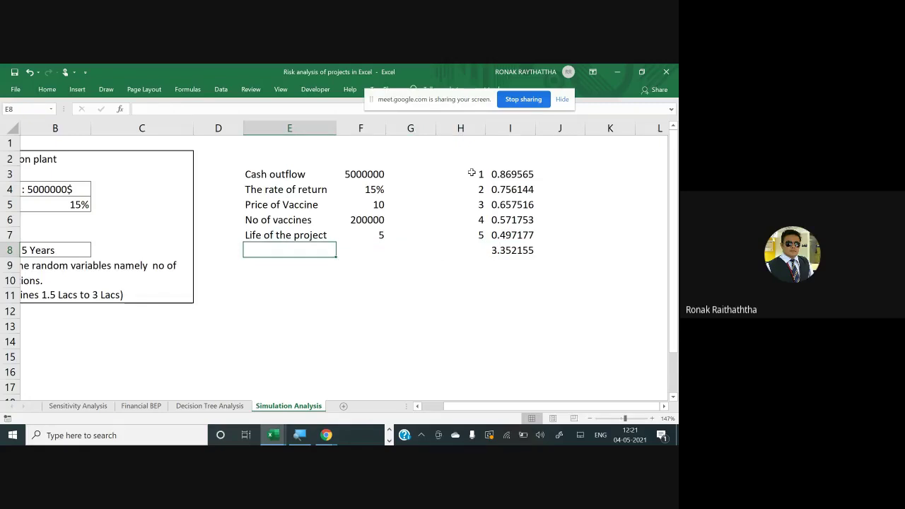
{"action": "type", "text": "Umm"}
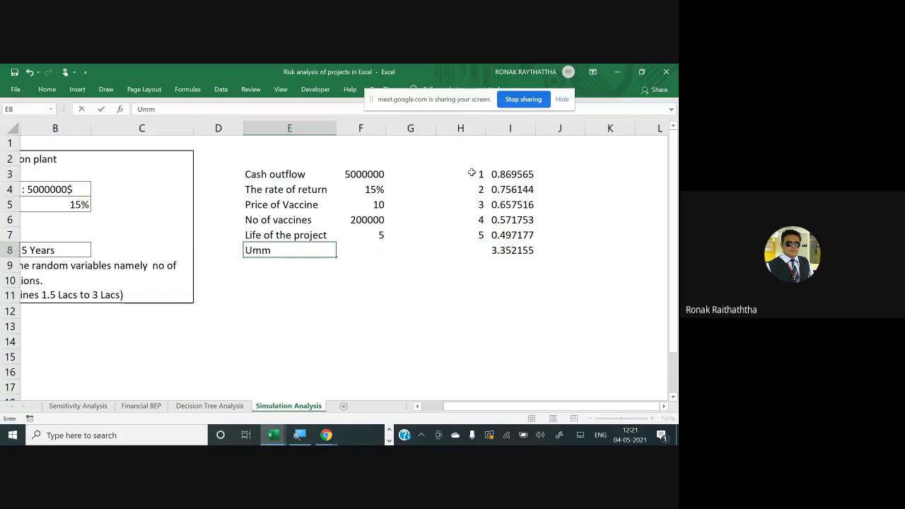
{"action": "key", "text": "BackSpace"}
{"action": "key", "text": "BackSpace"}
{"action": "key", "text": "BackSpace"}
{"action": "type", "text": "Cumm"}
{"action": "key", "text": "BackSpace"}
{"action": "type", "text": "Dis Fact"}
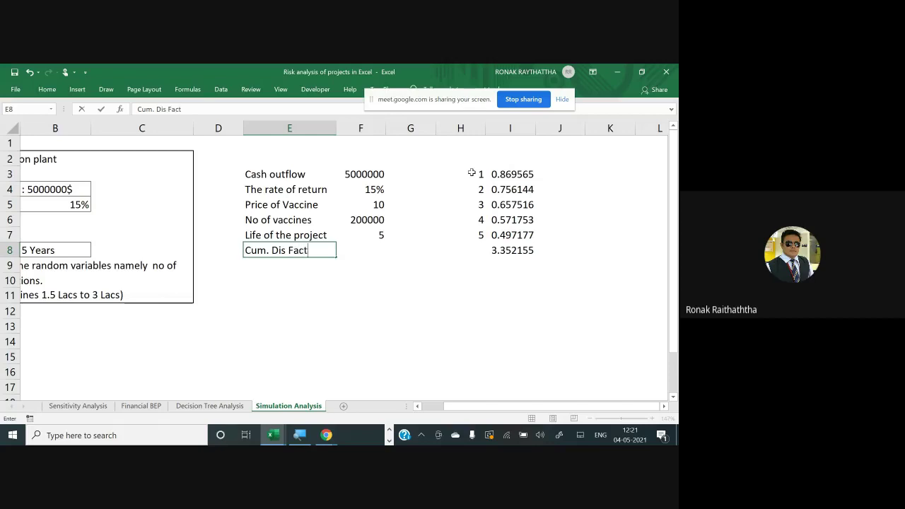
{"action": "type", "text": "or"}
{"action": "key", "text": "Tab"}
{"action": "type", "text": "="}
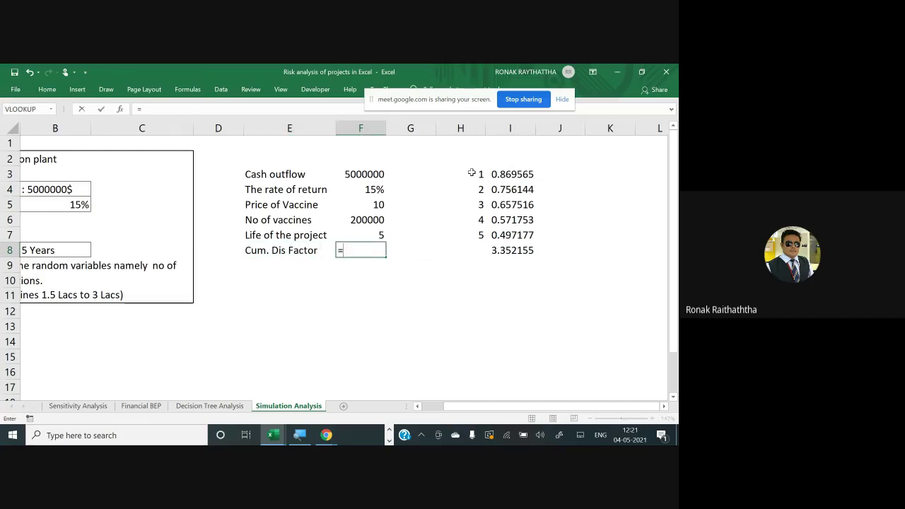
{"action": "key", "text": "Right"}
{"action": "key", "text": "Right"}
{"action": "key", "text": "Right"}
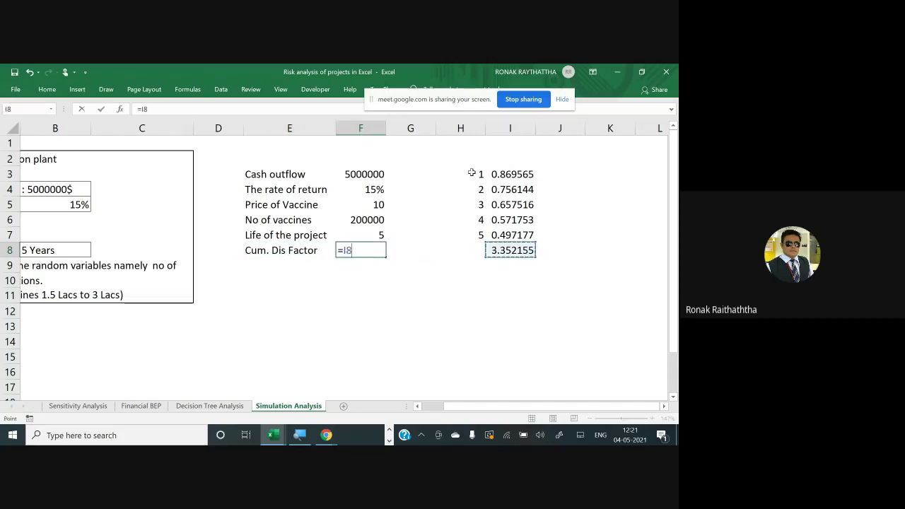
{"action": "key", "text": "Return"}
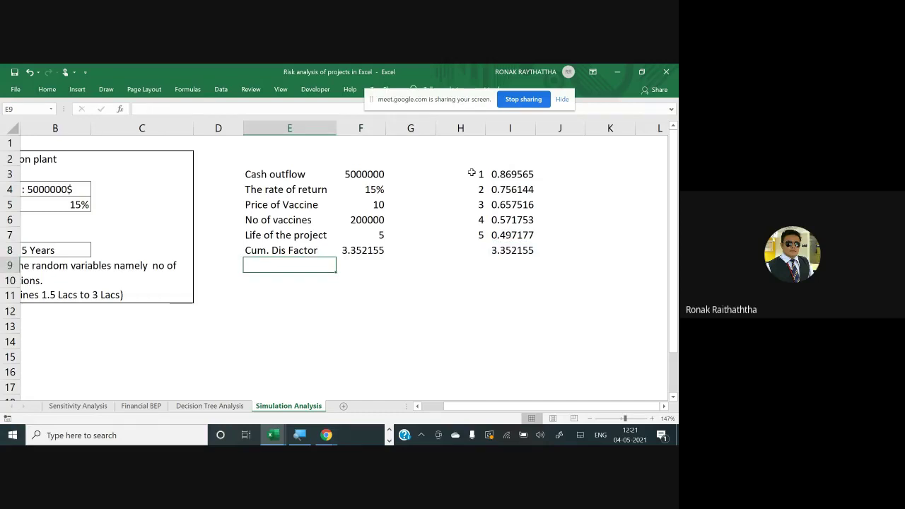
{"action": "key", "text": "Return"}
{"action": "key", "text": "Up"}
{"action": "key", "text": "Up"}
{"action": "key", "text": "Up"}
{"action": "key", "text": "Up"}
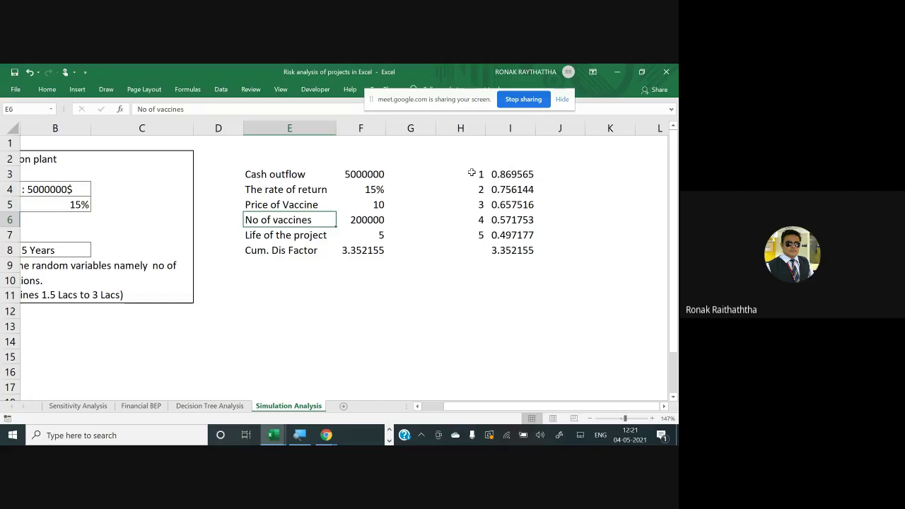
{"action": "key", "text": "Down"}
{"action": "key", "text": "Down"}
{"action": "key", "text": "Down"}
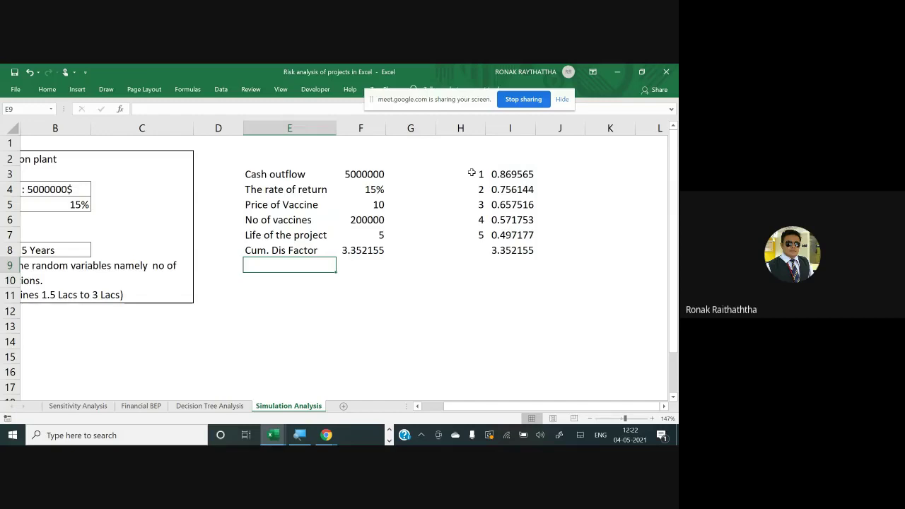
Label E9 'Cash Inflow per year' and autofit column E to the longer label
{"action": "type", "text": "Cash Inf"}
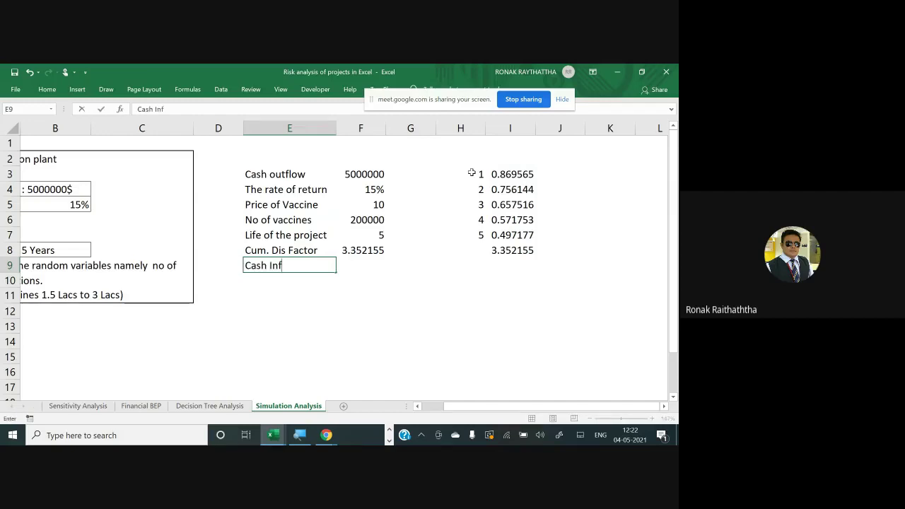
{"action": "type", "text": "low pe"}
{"action": "type", "text": "r year"}
{"action": "key", "text": "ctrl+Return"}
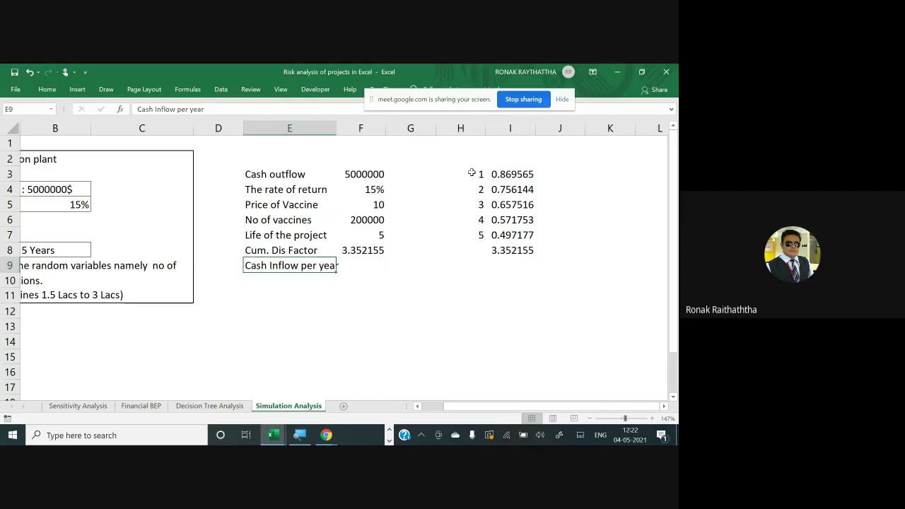
{"action": "key", "text": "alt+h"}
{"action": "key", "text": "o"}
{"action": "key", "text": "i"}
Enter =F6*F5 in F9 to compute a cash inflow of 2000000
{"action": "key", "text": "Right"}
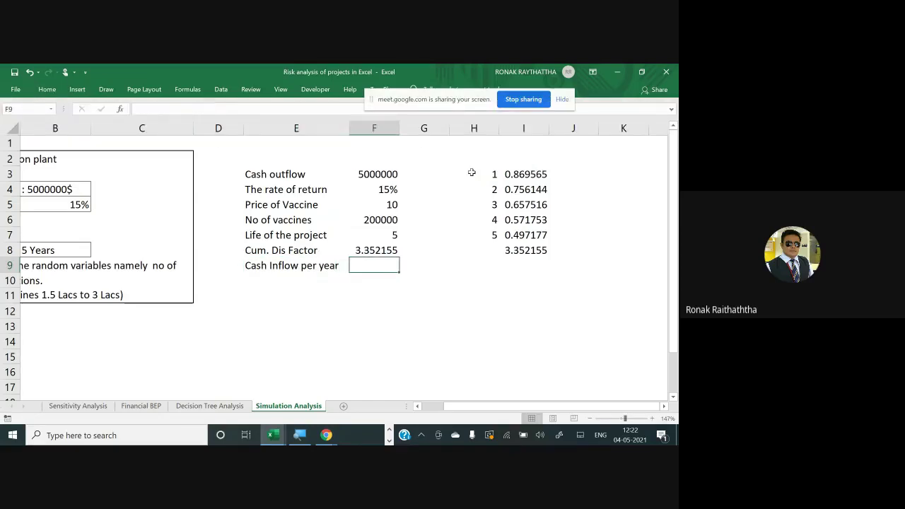
{"action": "type", "text": "="}
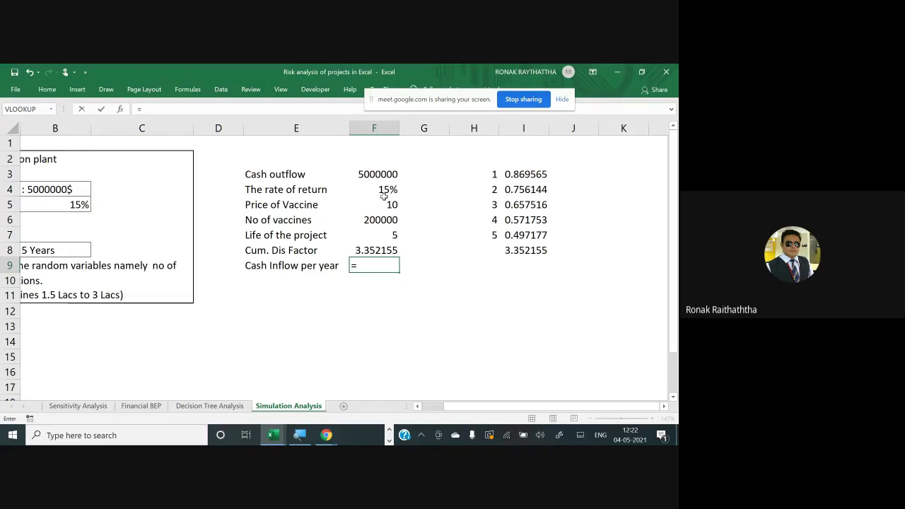
{"action": "left_click", "coordinate": [385, 219]}
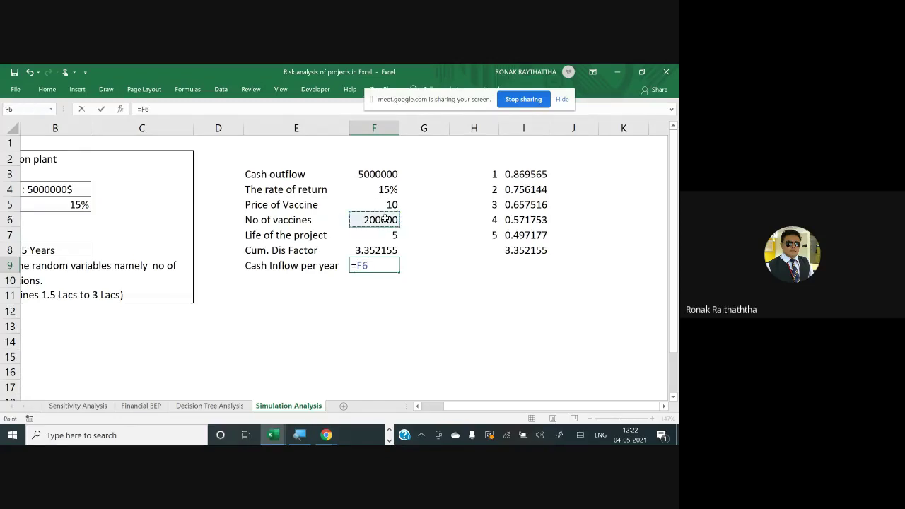
{"action": "type", "text": "*"}
{"action": "left_click", "coordinate": [376, 204]}
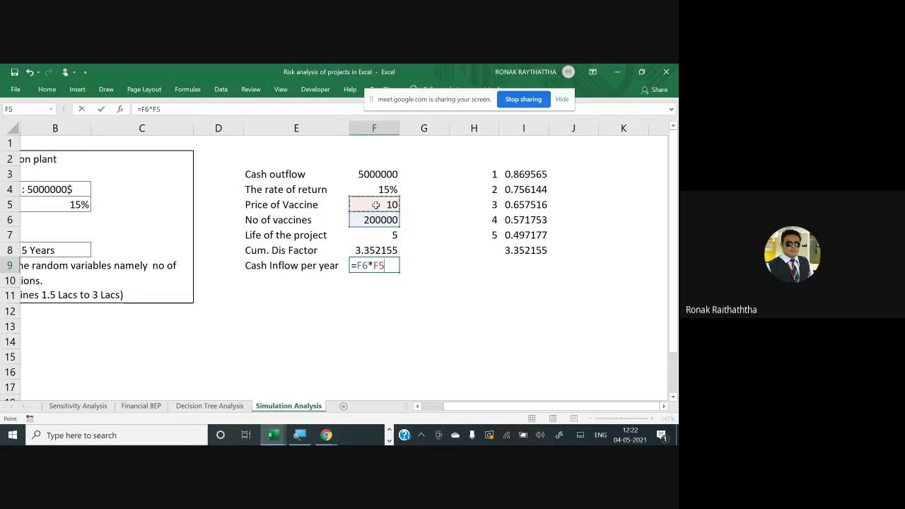
{"action": "key", "text": "Return"}
{"action": "key", "text": "Up"}
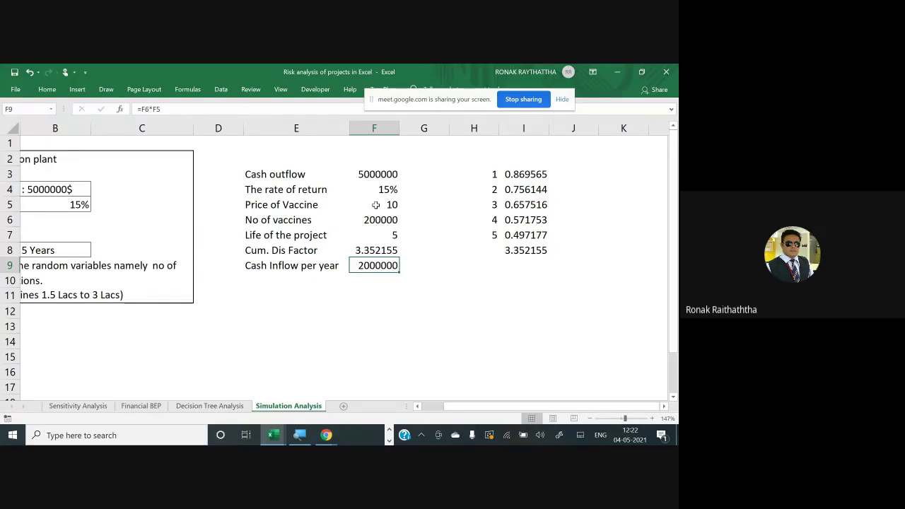
Label E11 'PVCI' and select the input block E3:F7
{"action": "key", "text": "Return"}
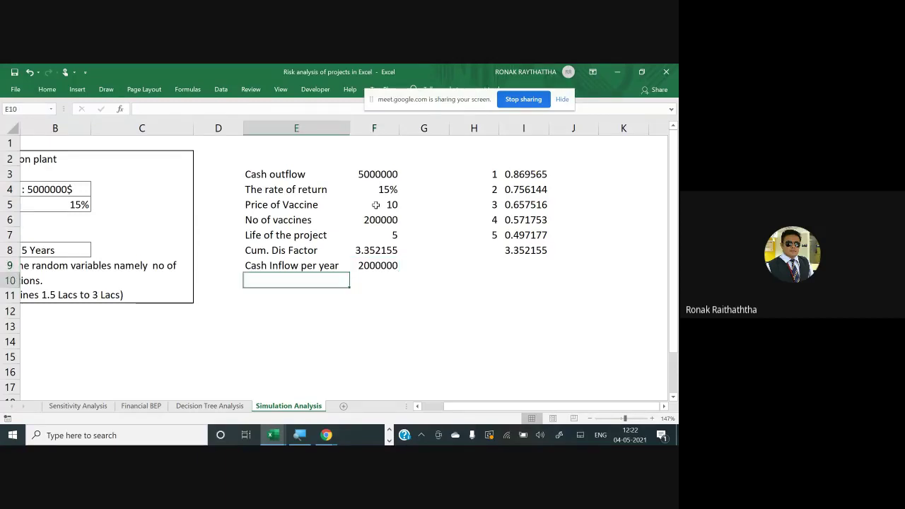
{"action": "key", "text": "Down"}
{"action": "type", "text": "P"}
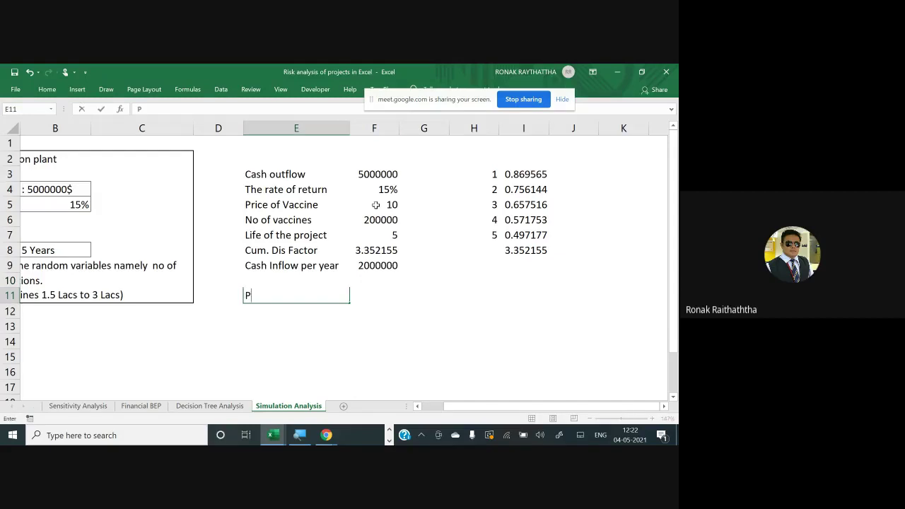
{"action": "type", "text": "VCI"}
{"action": "key", "text": "Return"}
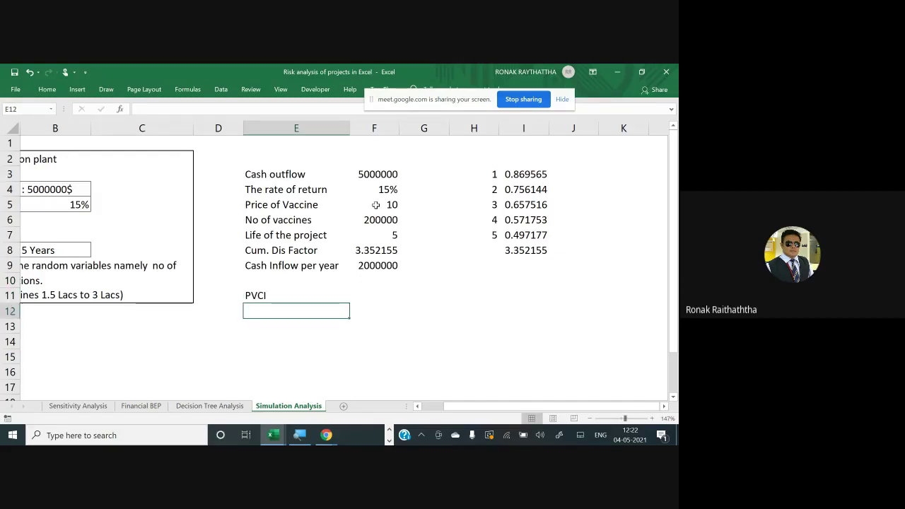
{"action": "left_click", "coordinate": [315, 176]}
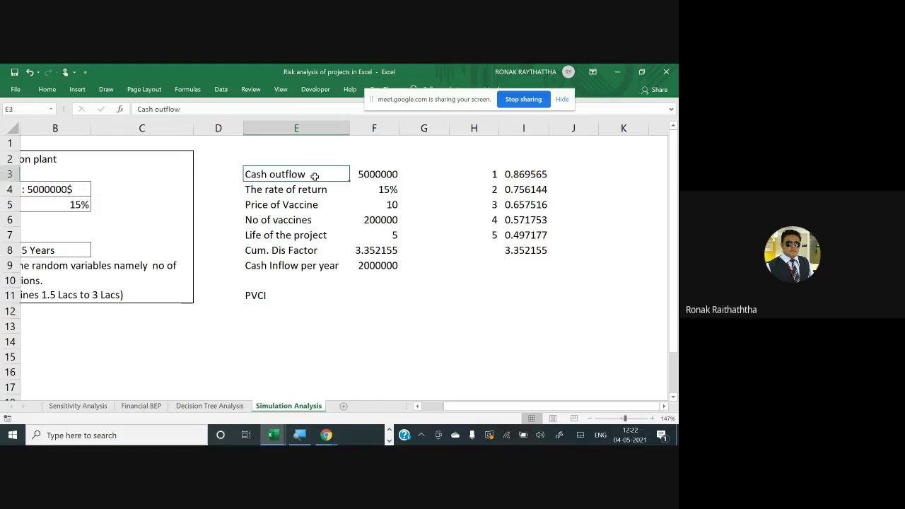
{"action": "left_click_drag", "start_coordinate": [314, 176], "coordinate": [379, 234]}
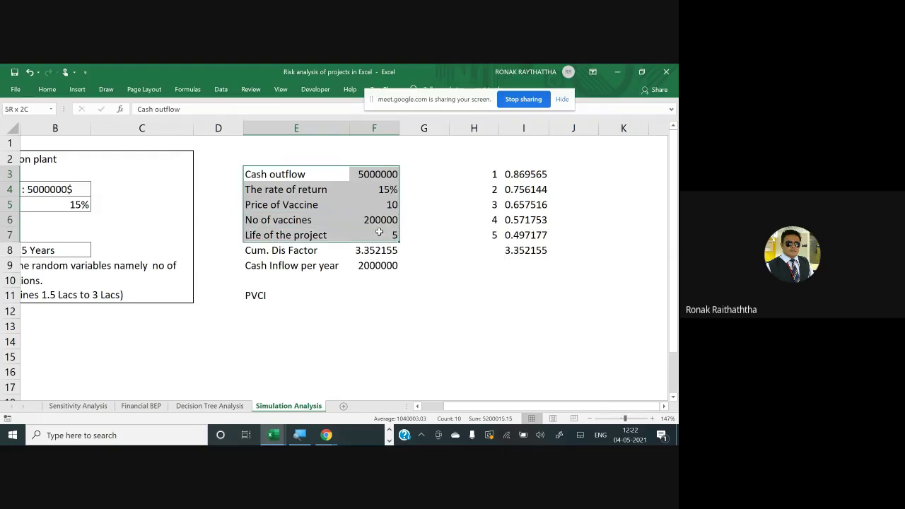
Fill the E3:F7 input cells yellow, then move below the cash inflow result in F9
{"action": "left_click", "coordinate": [46, 89]}
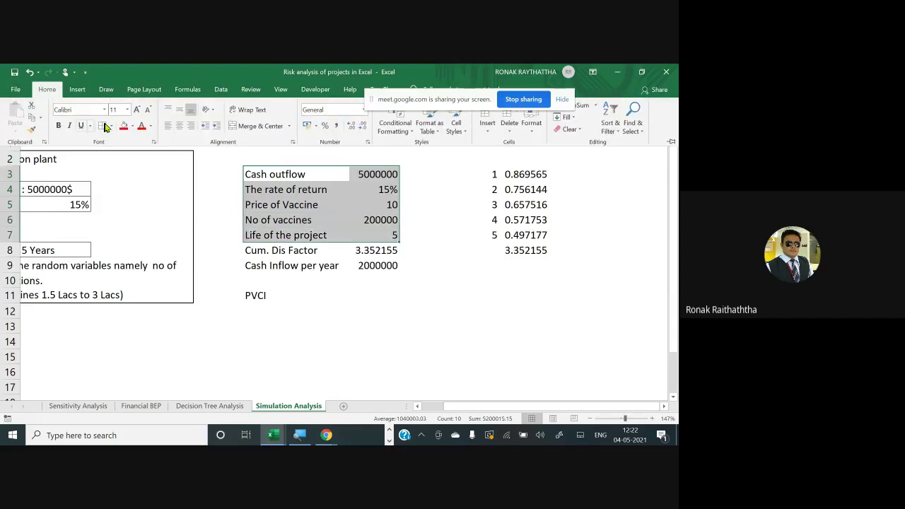
{"action": "left_click", "coordinate": [133, 126]}
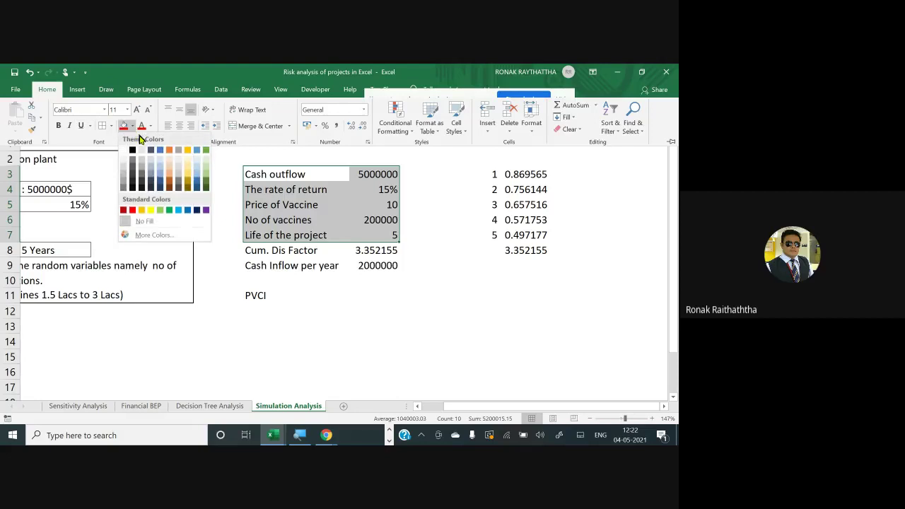
{"action": "left_click", "coordinate": [151, 211]}
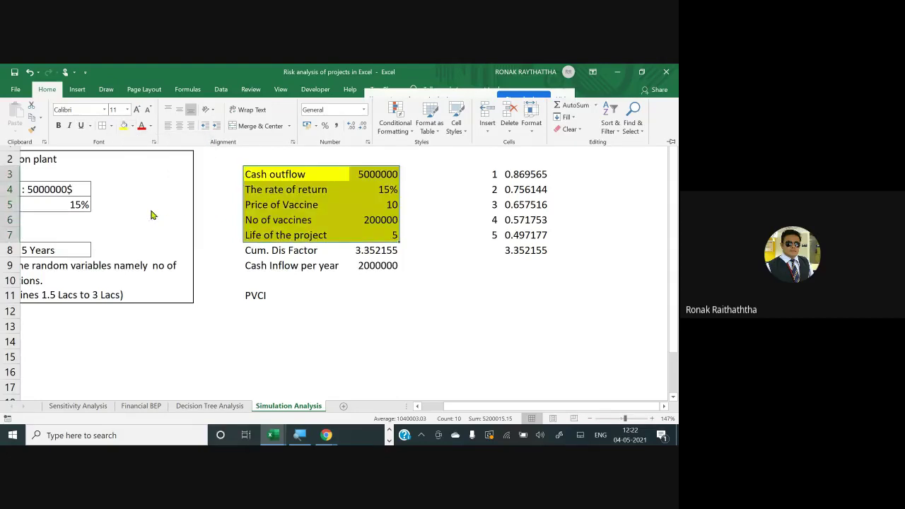
{"action": "left_click", "coordinate": [336, 312]}
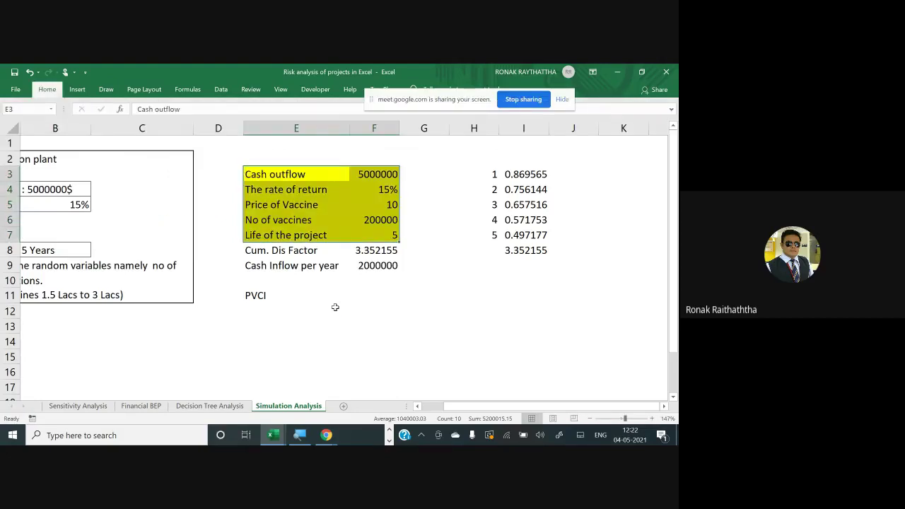
{"action": "key", "text": "Right"}
{"action": "key", "text": "Right"}
{"action": "key", "text": "Right"}
{"action": "key", "text": "Left"}
{"action": "key", "text": "Left"}
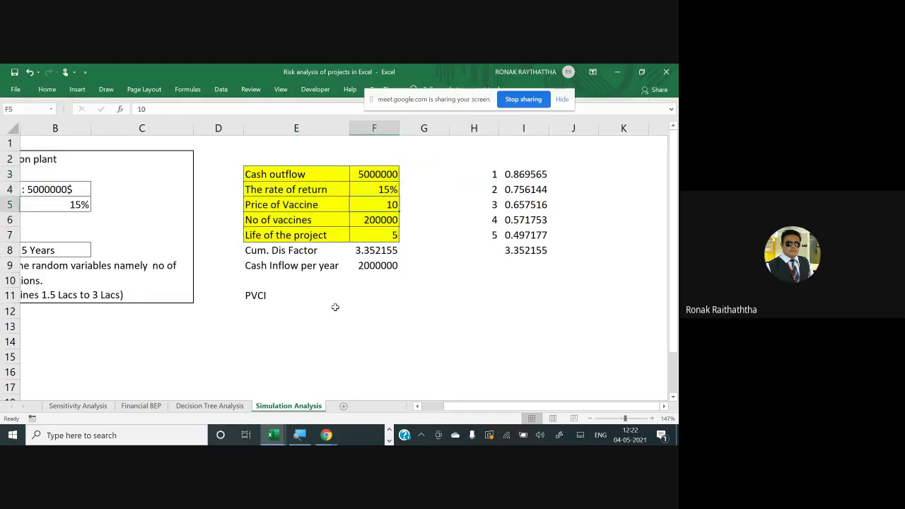
{"action": "key", "text": "Down"}
{"action": "key", "text": "Down"}
{"action": "key", "text": "Down"}
{"action": "key", "text": "Down"}
{"action": "key", "text": "Down"}
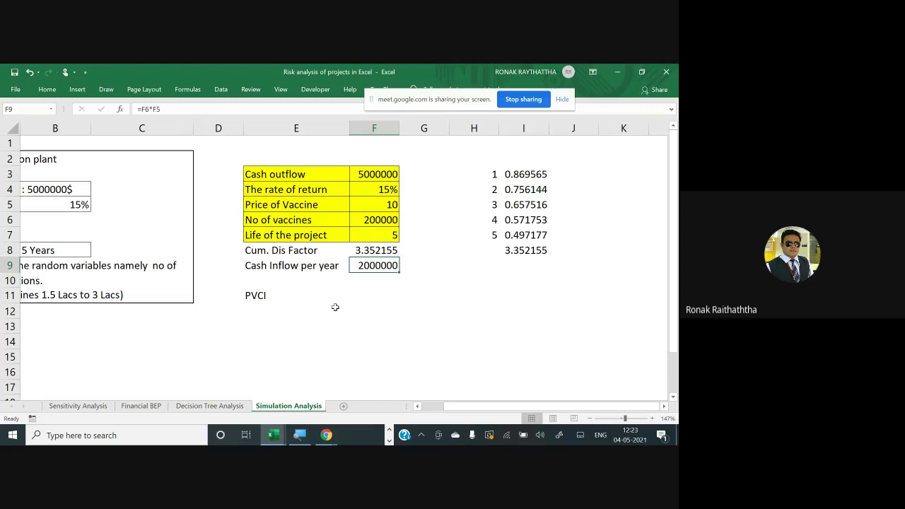
{"action": "key", "text": "Down"}
{"action": "key", "text": "Down"}
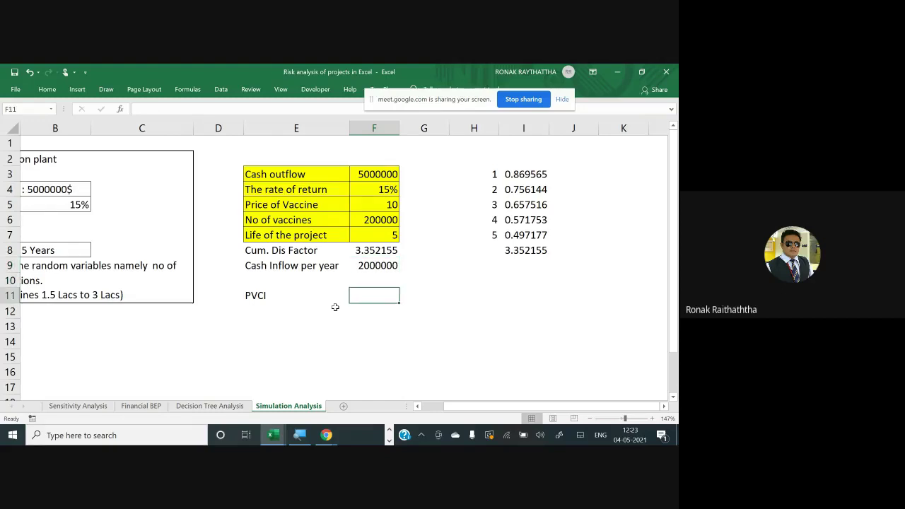
Enter =F9*F8 in F11 so PVCI shows 6704310, then move to E12
{"action": "type", "text": "="}
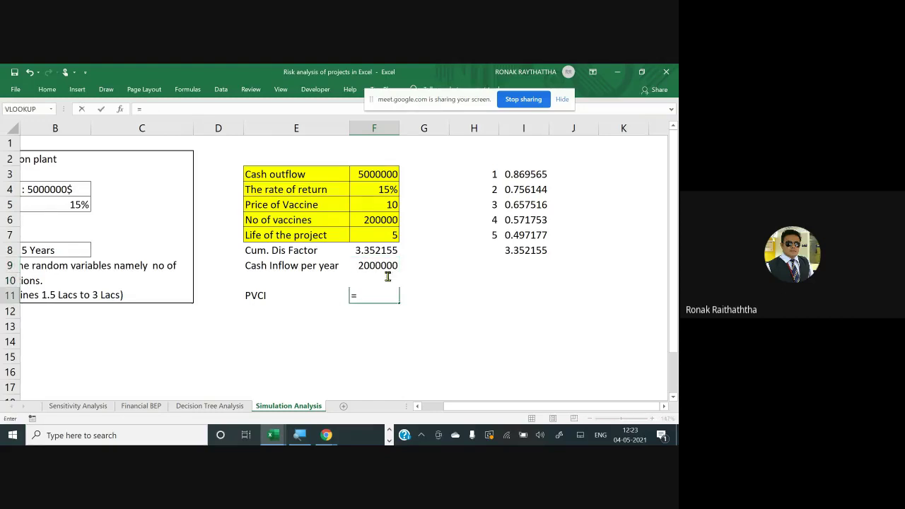
{"action": "left_click", "coordinate": [377, 264]}
{"action": "type", "text": "*"}
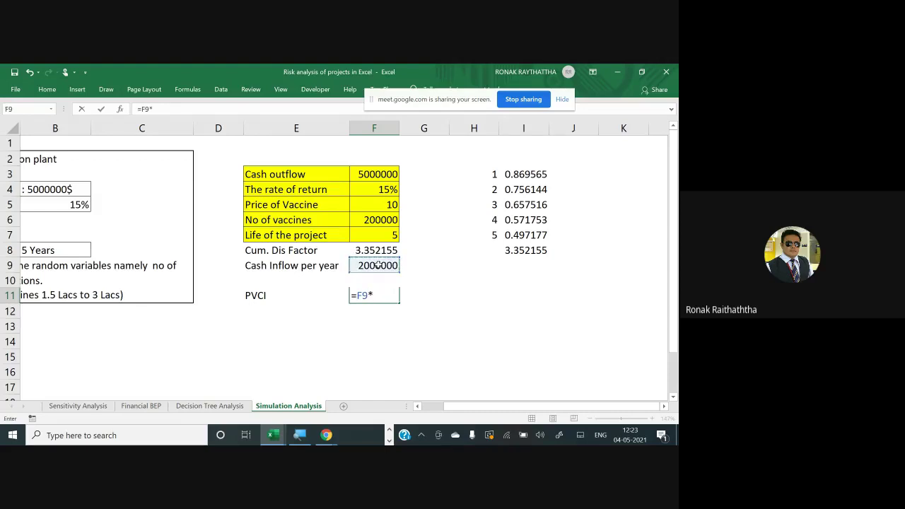
{"action": "left_click", "coordinate": [369, 250]}
{"action": "key", "text": "Return"}
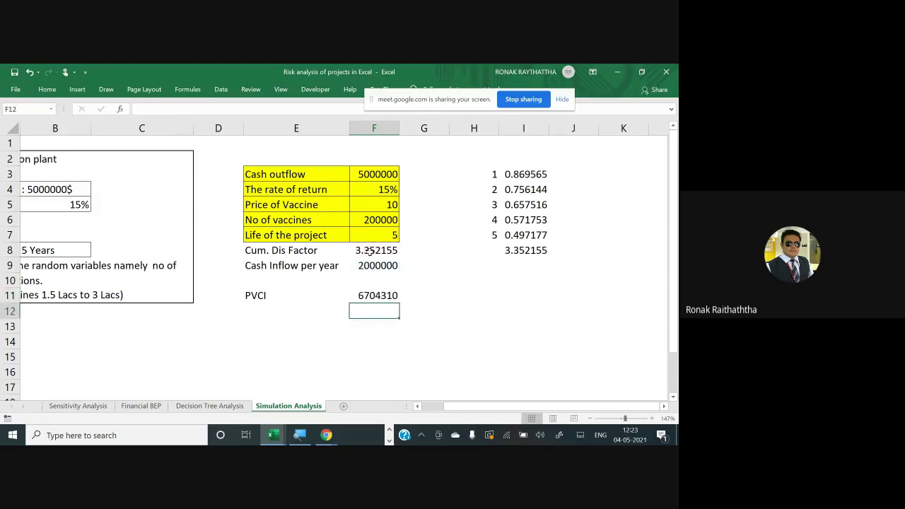
{"action": "key", "text": "Up"}
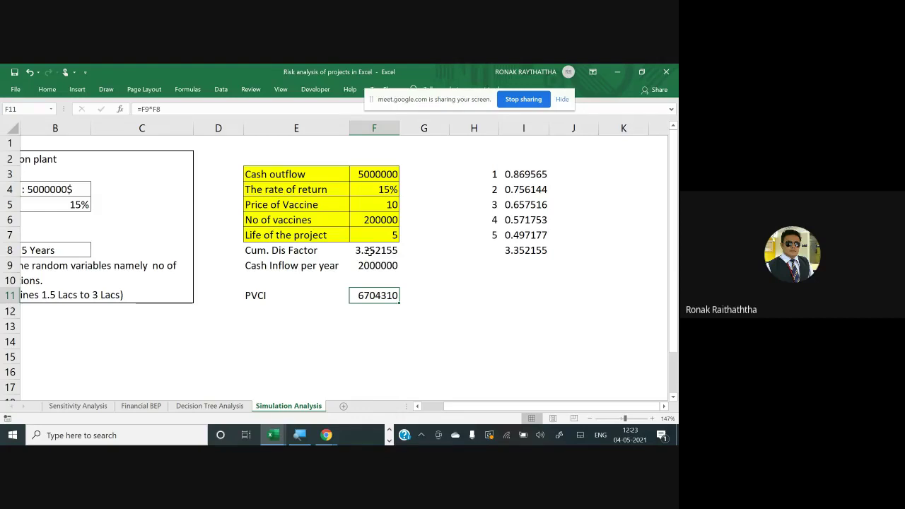
{"action": "key", "text": "Down"}
{"action": "key", "text": "Left"}
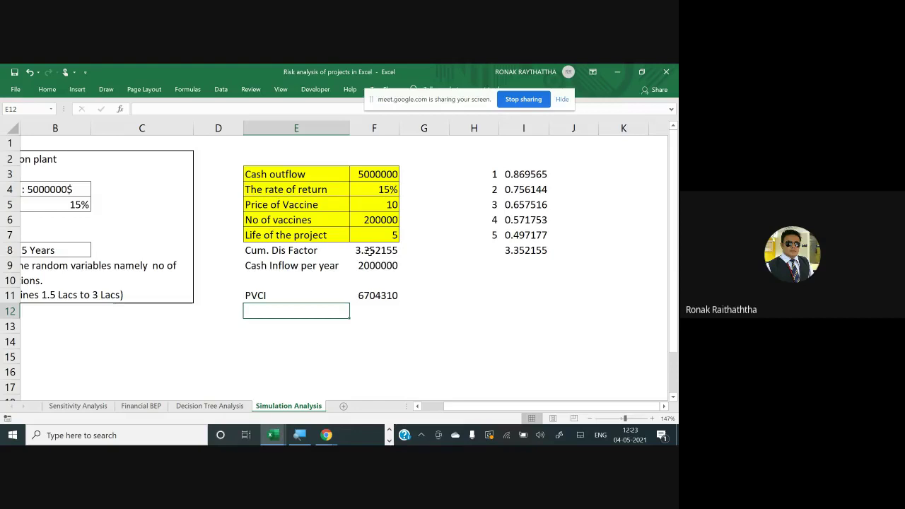
Label E12 'NPV' and enter =F11-F3 in F12, giving 1704310
{"action": "type", "text": "NPV"}
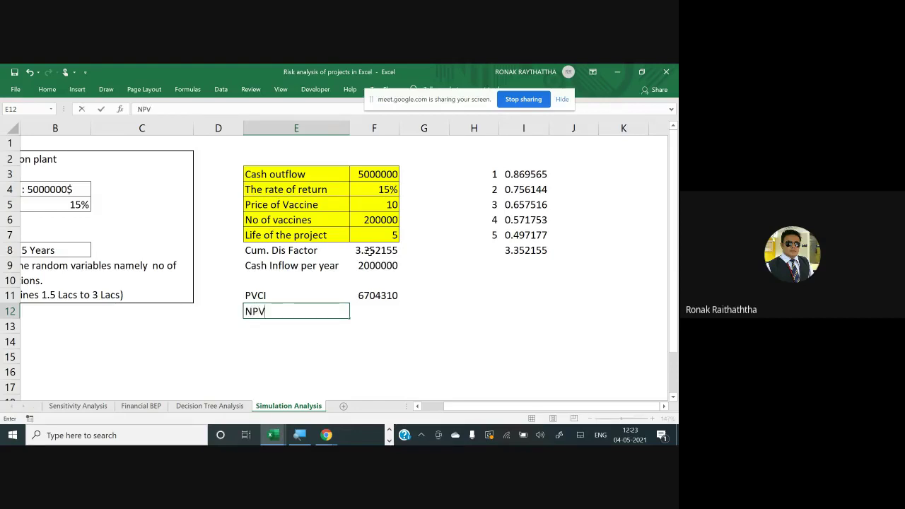
{"action": "key", "text": "Tab"}
{"action": "type", "text": "="}
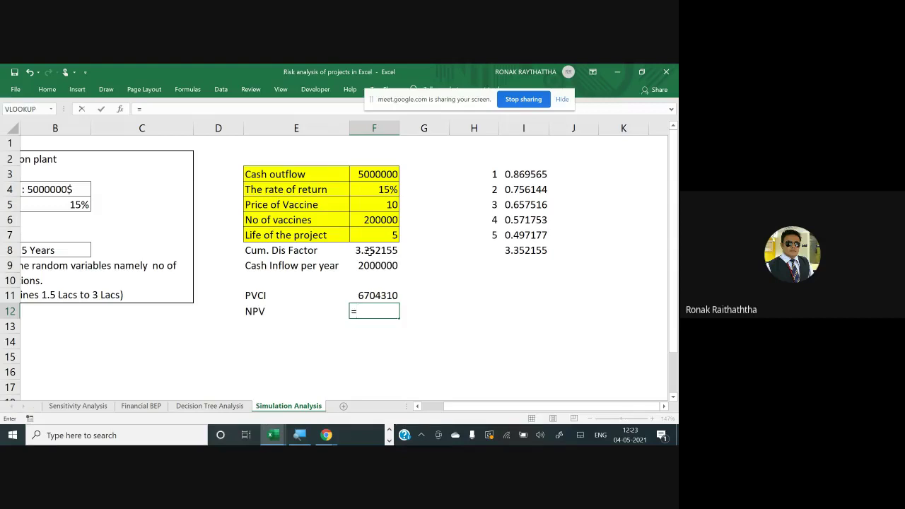
{"action": "left_click", "coordinate": [376, 292]}
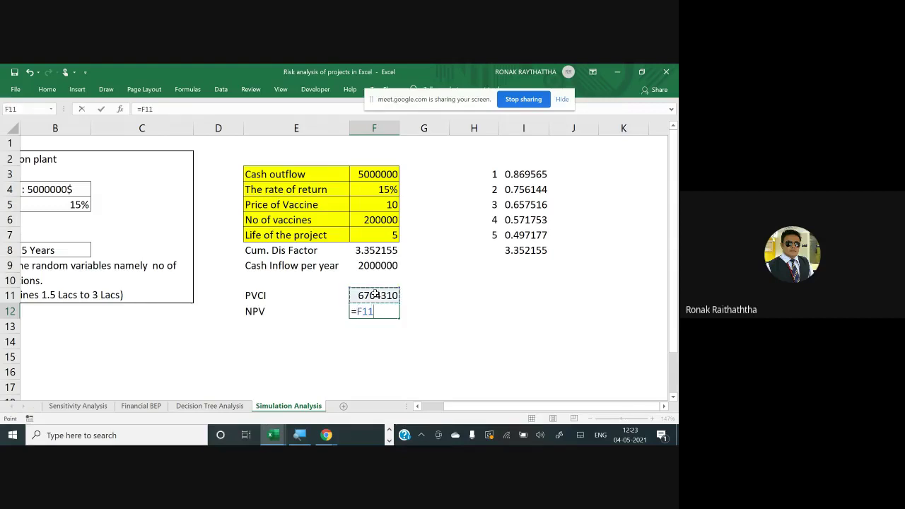
{"action": "type", "text": "-"}
{"action": "left_click", "coordinate": [363, 174]}
{"action": "key", "text": "Return"}
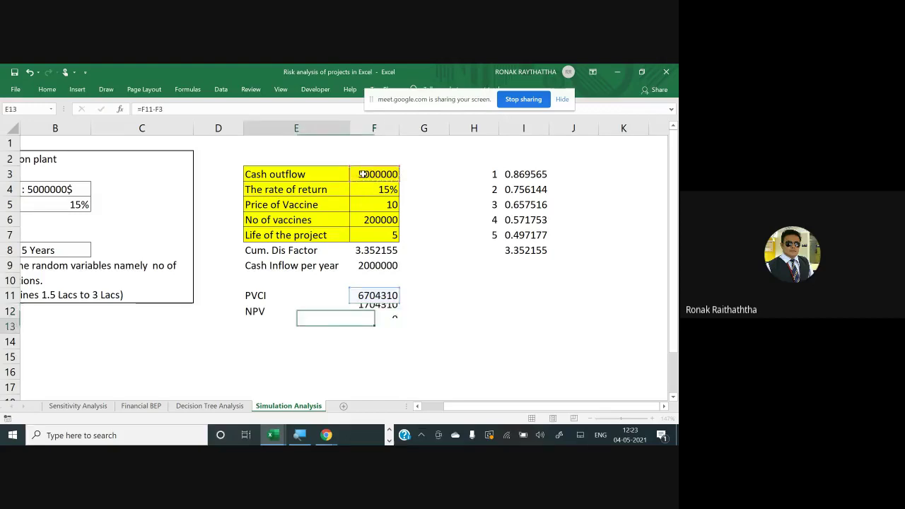
Apply All Borders to the PVCI and NPV rows E11:F12
{"action": "left_click_drag", "start_coordinate": [297, 295], "coordinate": [375, 311]}
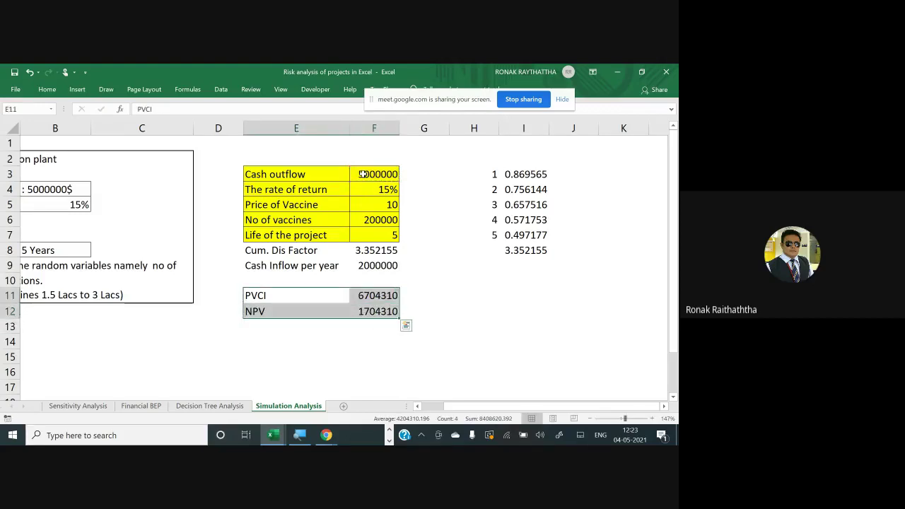
{"action": "left_click", "coordinate": [47, 89]}
{"action": "left_click", "coordinate": [47, 89]}
{"action": "key", "text": "Down"}
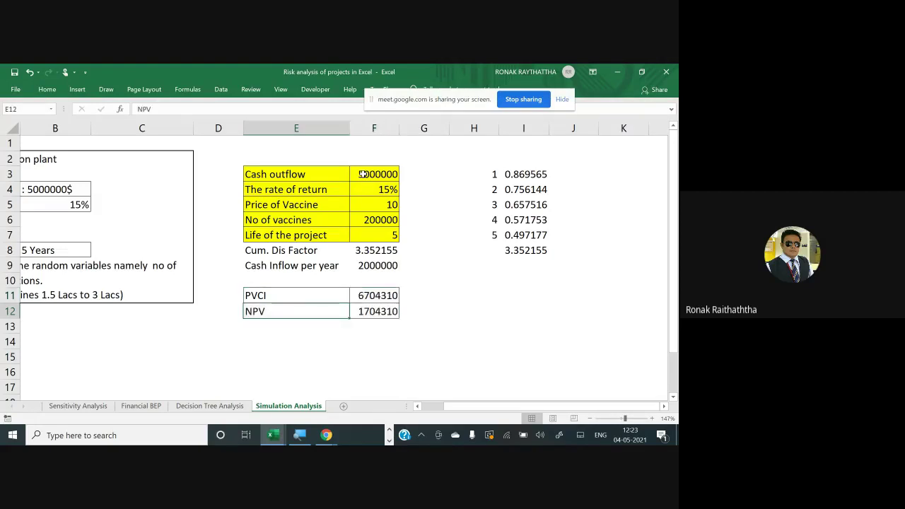
{"action": "key", "text": "Left"}
{"action": "key", "text": "Left"}
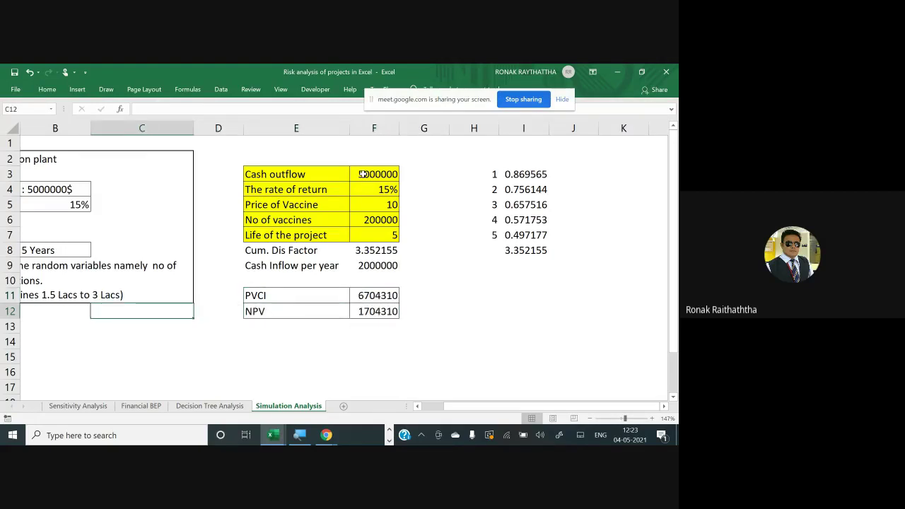
{"action": "key", "text": "Left"}
{"action": "key", "text": "Left"}
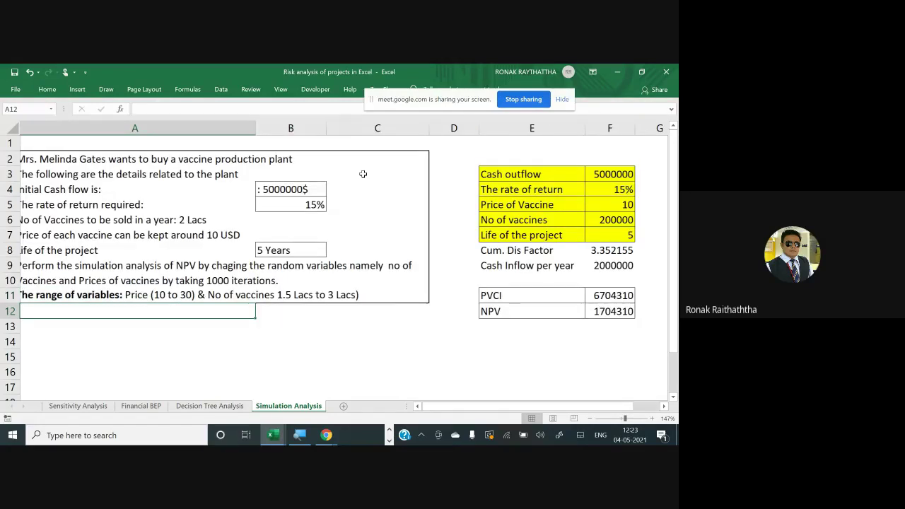
{"action": "key", "text": "Right"}
{"action": "key", "text": "Right"}
{"action": "key", "text": "Right"}
{"action": "key", "text": "Right"}
{"action": "key", "text": "Right"}
{"action": "key", "text": "Right"}
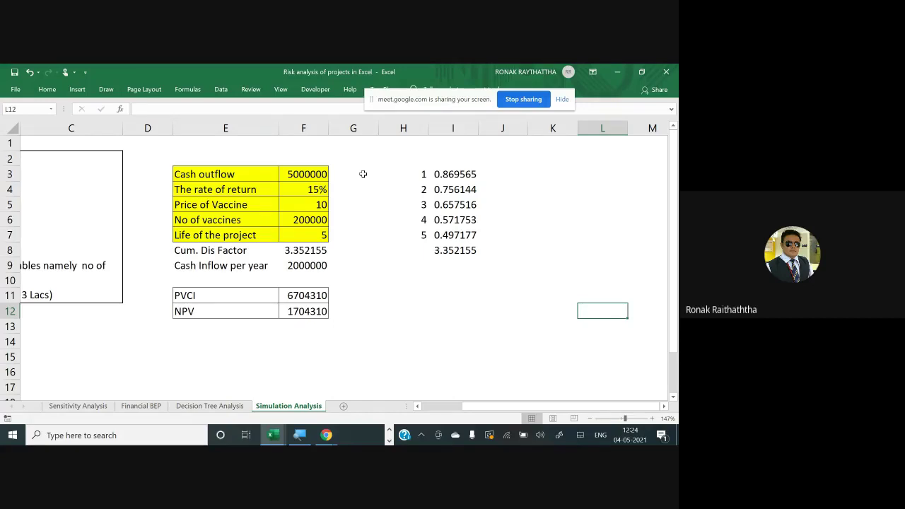
{"action": "key", "text": "Left"}
{"action": "key", "text": "Left"}
{"action": "key", "text": "Left"}
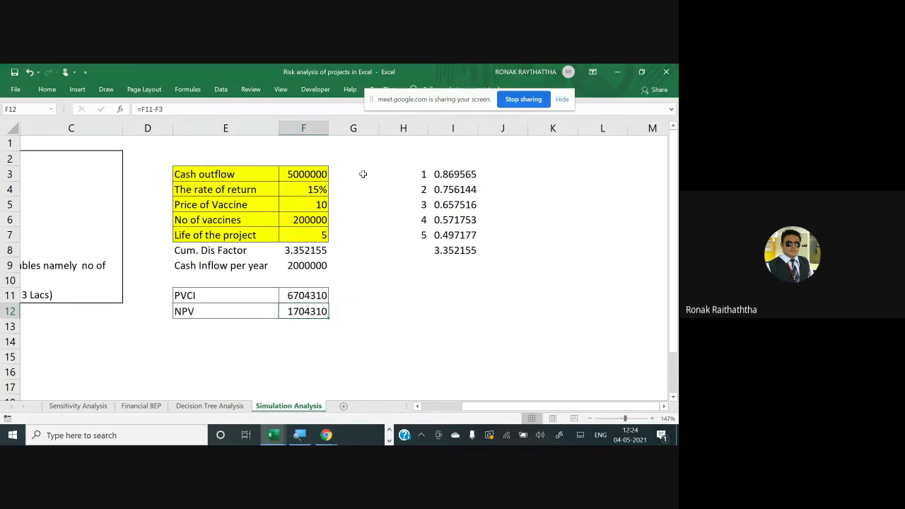
{"action": "key", "text": "Left"}
{"action": "key", "text": "Left"}
{"action": "key", "text": "Left"}
{"action": "key", "text": "Left"}
{"action": "key", "text": "Left"}
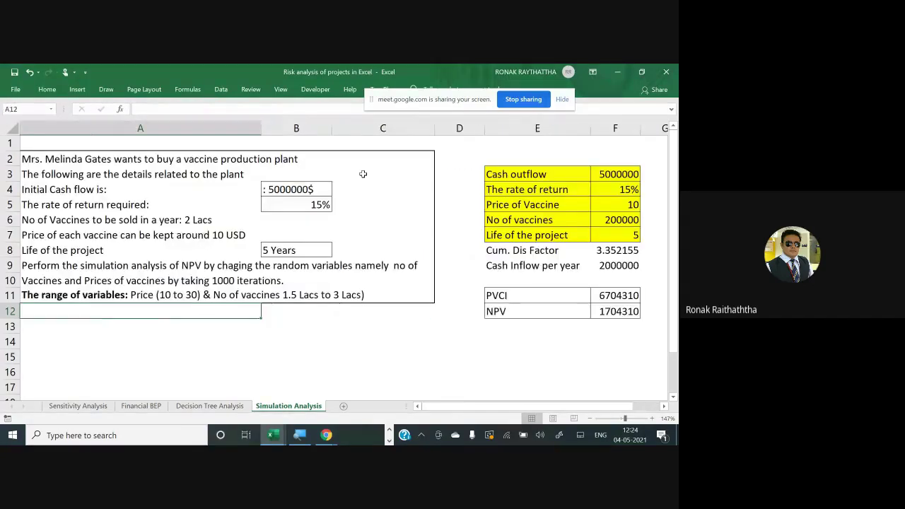
{"action": "key", "text": "Right"}
{"action": "key", "text": "Right"}
{"action": "key", "text": "Right"}
{"action": "key", "text": "Left"}
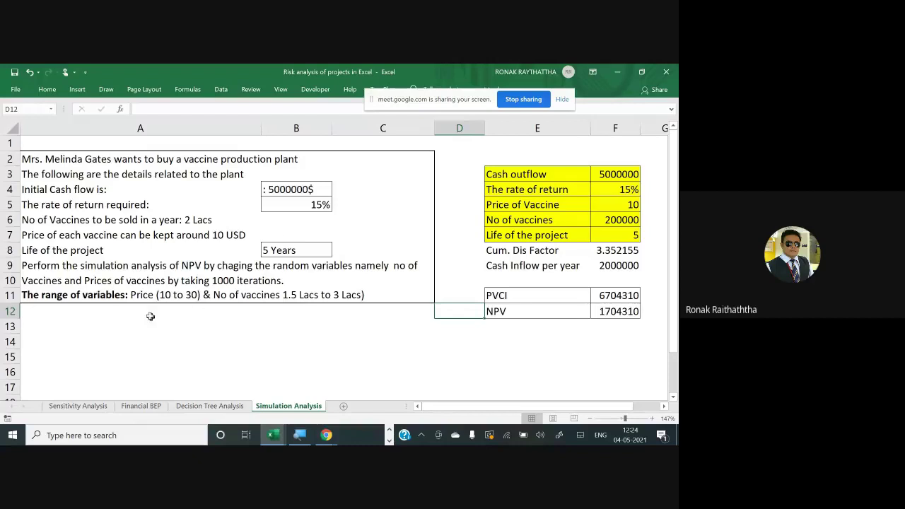
Edit the A11 text so the price range reads 5 to 15 instead of 10 to 30
{"action": "double_click", "coordinate": [168, 295]}
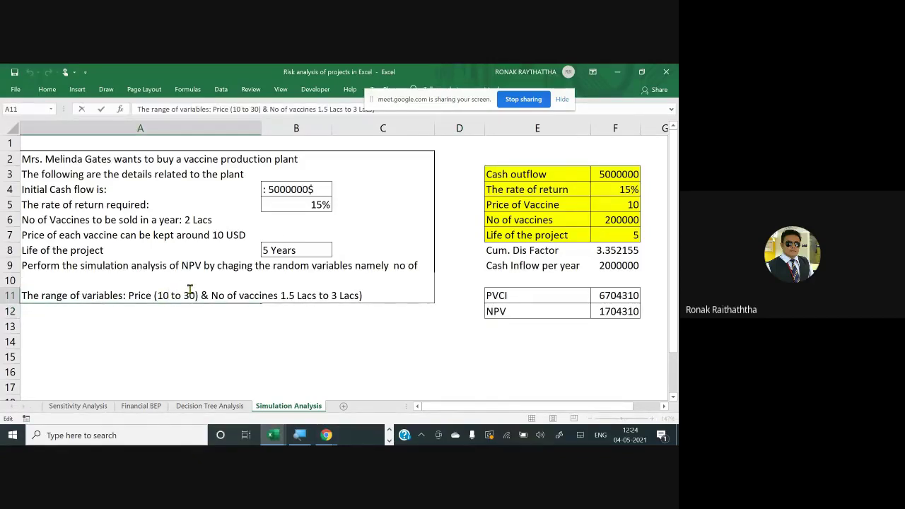
{"action": "key", "text": "BackSpace"}
{"action": "key", "text": "BackSpace"}
{"action": "type", "text": "5"}
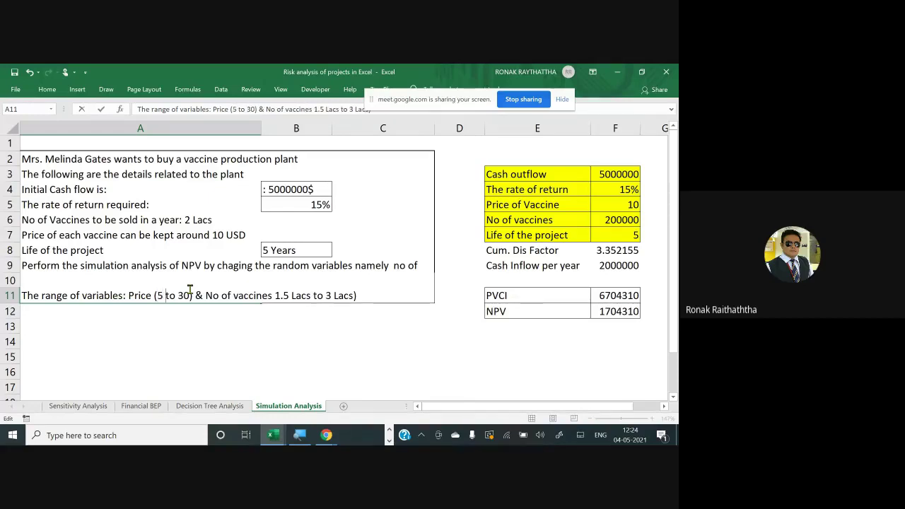
{"action": "key", "text": "BackSpace"}
{"action": "key", "text": "BackSpace"}
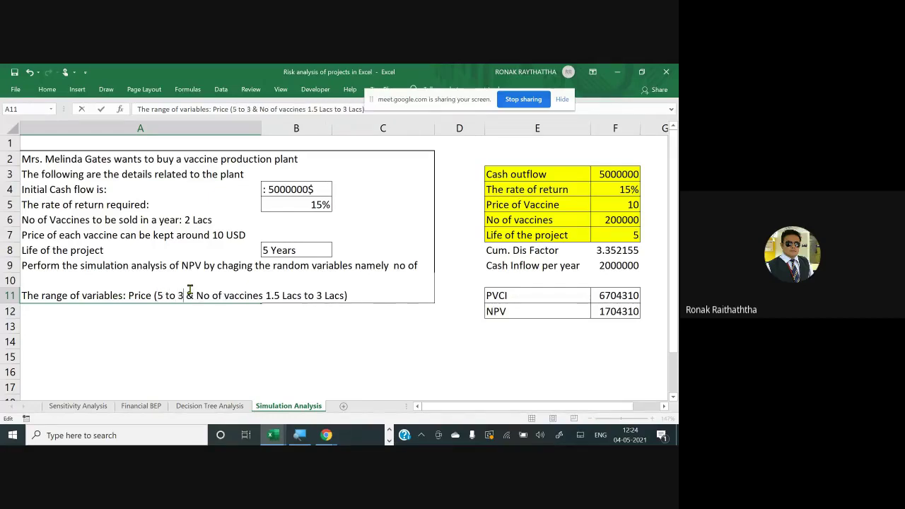
{"action": "type", "text": "15"}
{"action": "key", "text": "BackSpace"}
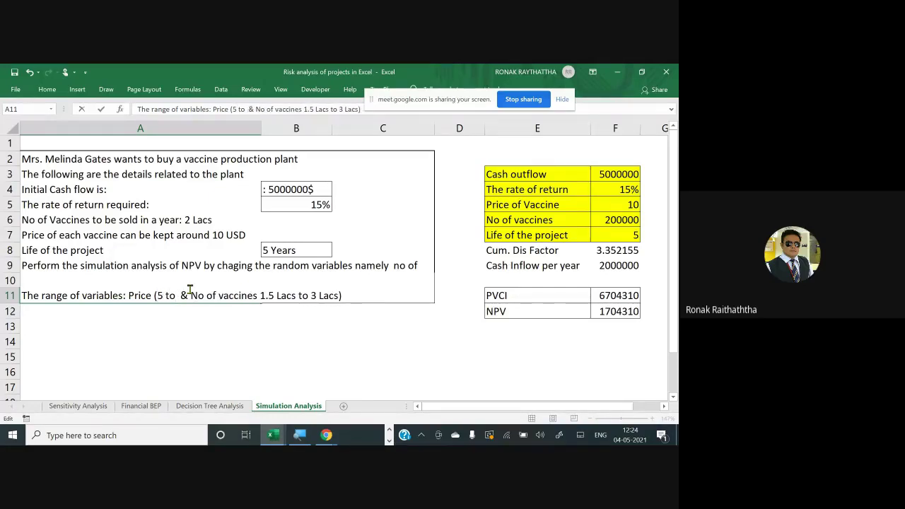
{"action": "type", "text": "15)"}
{"action": "key", "text": "ctrl+Return"}
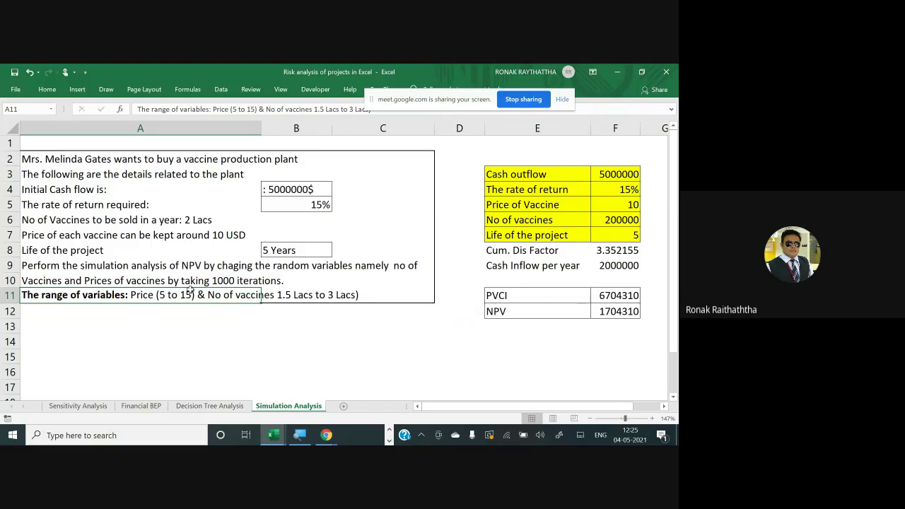
Move the selection down the sheet to I13, below the discount factor list
{"action": "key", "text": "Down"}
{"action": "key", "text": "Down"}
{"action": "key", "text": "Down"}
{"action": "key", "text": "Right"}
{"action": "key", "text": "Right"}
{"action": "key", "text": "Right"}
{"action": "key", "text": "Right"}
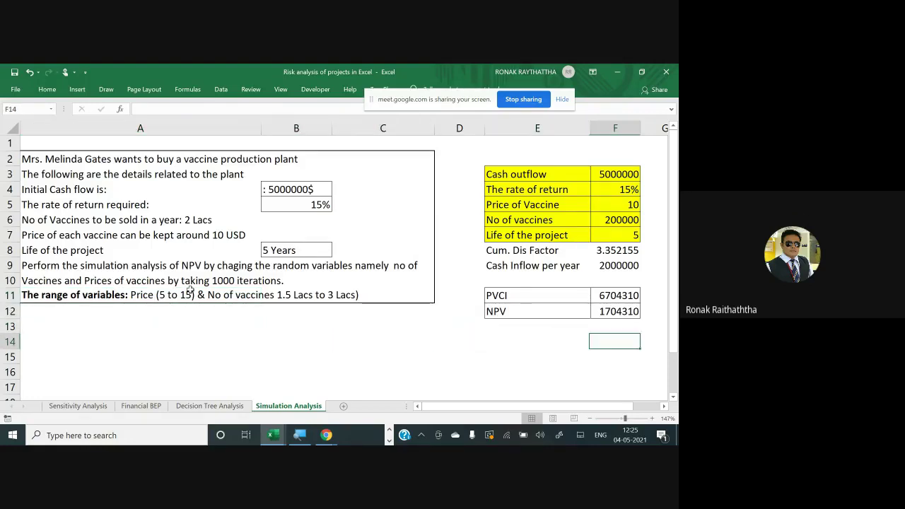
{"action": "key", "text": "Right"}
{"action": "key", "text": "Right"}
{"action": "key", "text": "Right"}
{"action": "key", "text": "Right"}
{"action": "key", "text": "Right"}
{"action": "key", "text": "Up"}
{"action": "key", "text": "Right"}
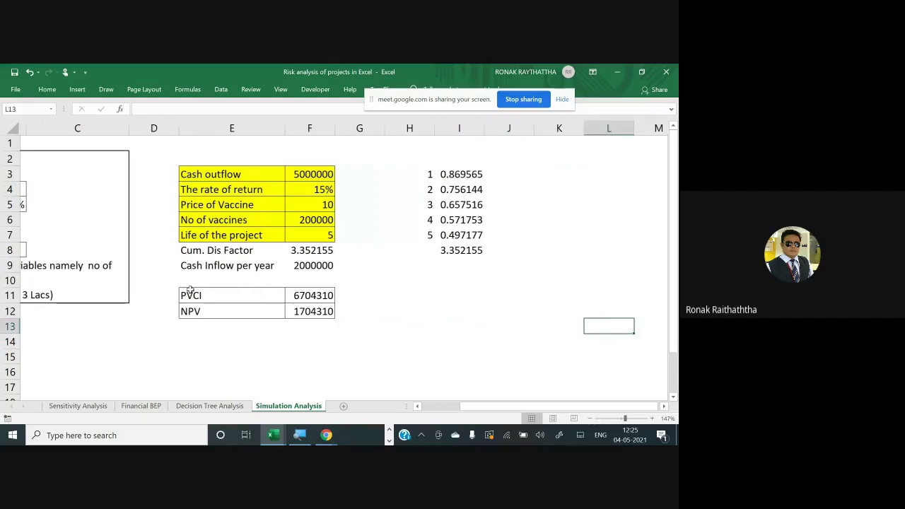
{"action": "key", "text": "Left"}
{"action": "key", "text": "Left"}
{"action": "key", "text": "Left"}
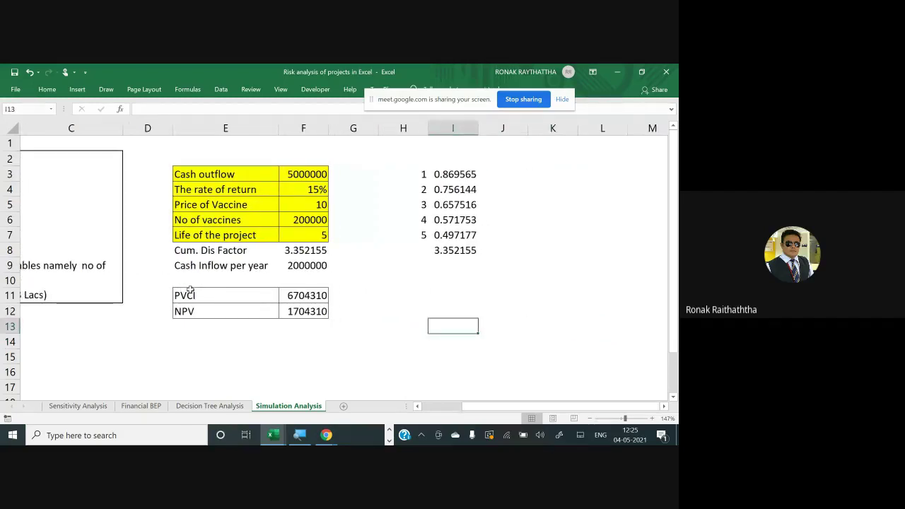
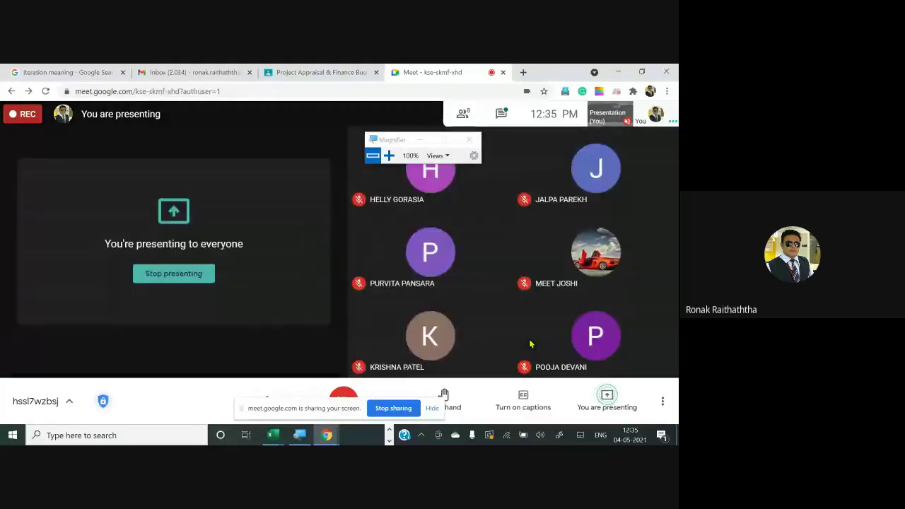
Glance along the Excel iteration headers in row 10, then return to the Meet call
{"action": "key", "text": "alt+Tab"}
{"action": "key", "text": "alt+Tab"}
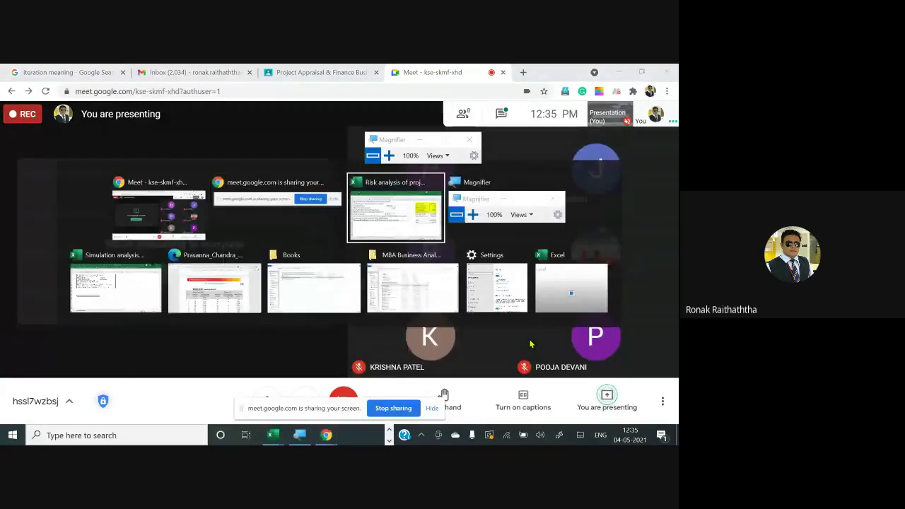
{"action": "key", "text": "Right"}
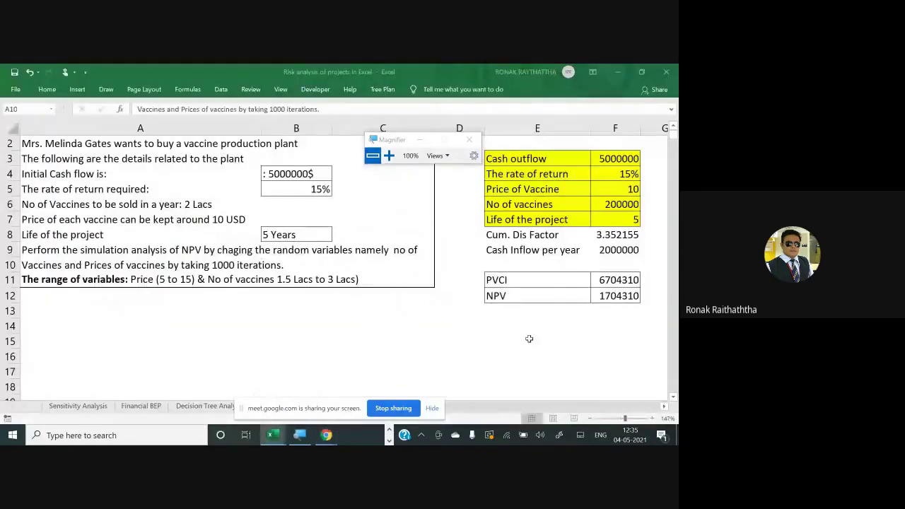
{"action": "key", "text": "Right"}
{"action": "key", "text": "Right"}
{"action": "key", "text": "Right"}
{"action": "key", "text": "Right"}
{"action": "key", "text": "Right"}
{"action": "key", "text": "Right"}
{"action": "key", "text": "Right"}
{"action": "key", "text": "Right"}
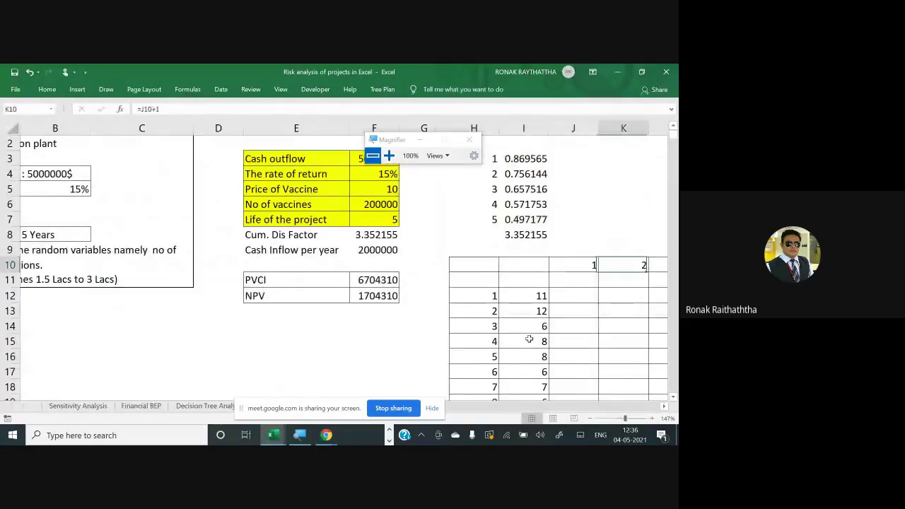
{"action": "key", "text": "Right"}
{"action": "key", "text": "Right"}
{"action": "key", "text": "Right"}
{"action": "key", "text": "Right"}
{"action": "key", "text": "Right"}
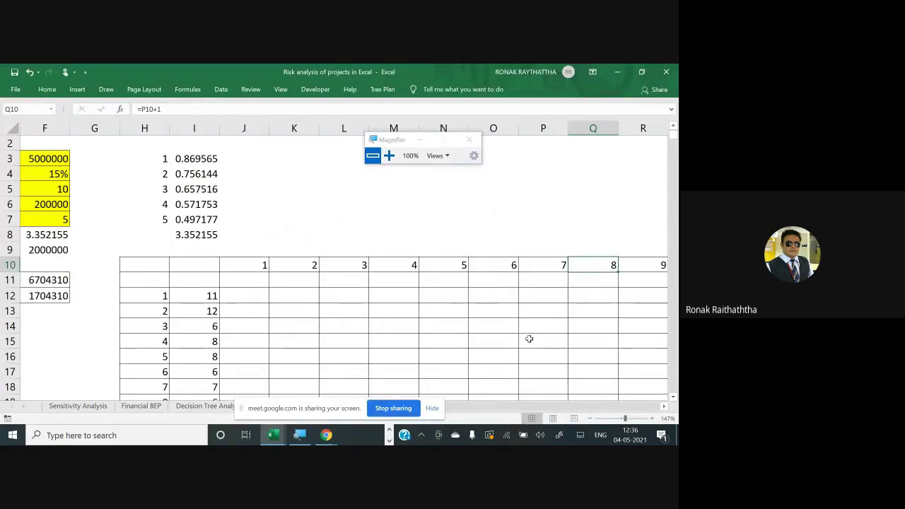
{"action": "key", "text": "alt+Tab"}
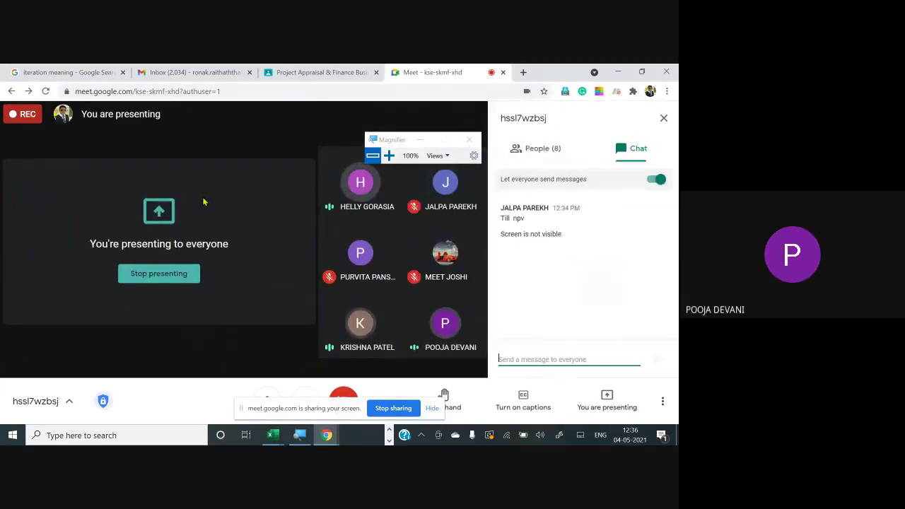
Back in Excel, clear the blank cell above the prices and scroll down the table
{"action": "key", "text": "alt+Tab"}
{"action": "left_click", "coordinate": [208, 280]}
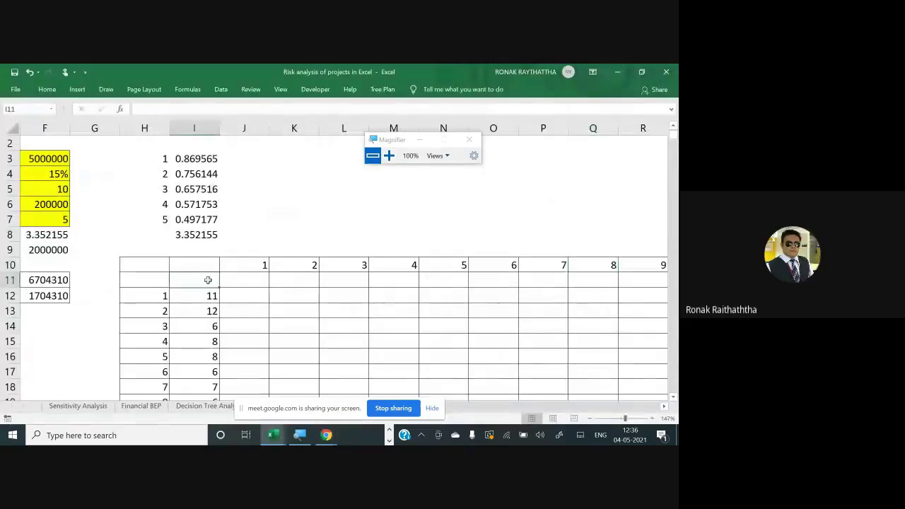
{"action": "key", "text": "Delete"}
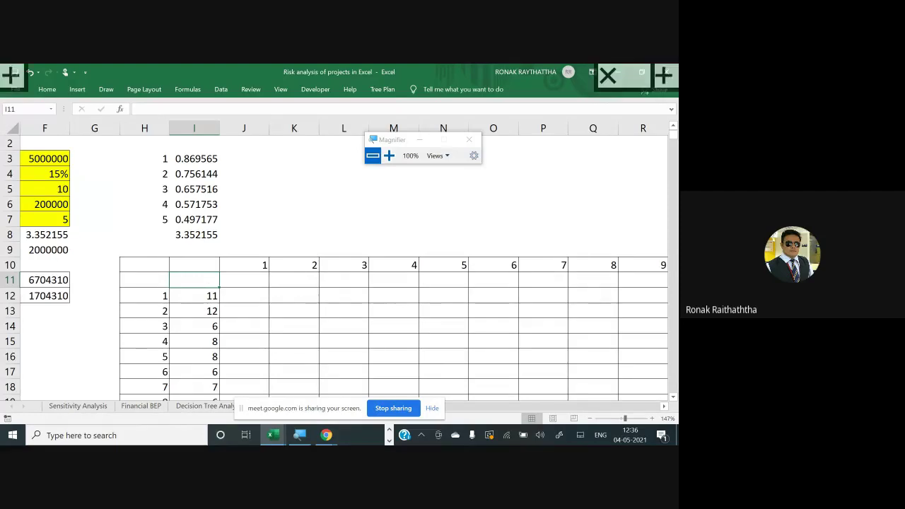
{"action": "scroll", "coordinate": [334, 262], "scroll_direction": "down", "scroll_amount": 1}
{"action": "scroll", "coordinate": [334, 261], "scroll_direction": "down", "scroll_amount": 1}
{"action": "scroll", "coordinate": [334, 261], "scroll_direction": "down", "scroll_amount": 1}
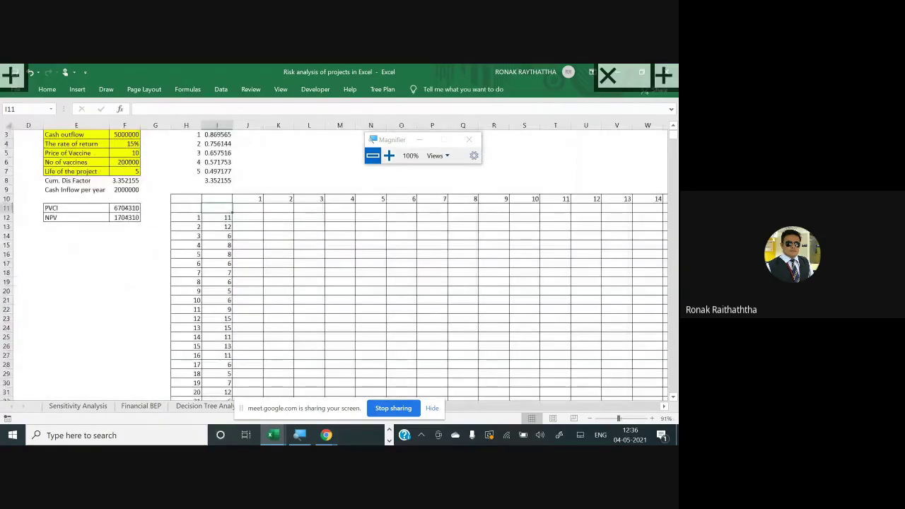
Check the Meet window, then return to Excel and select I12 showing =RANDBETWEEN(5,15)
{"action": "key", "text": "alt+Tab"}
{"action": "key", "text": "alt+Tab"}
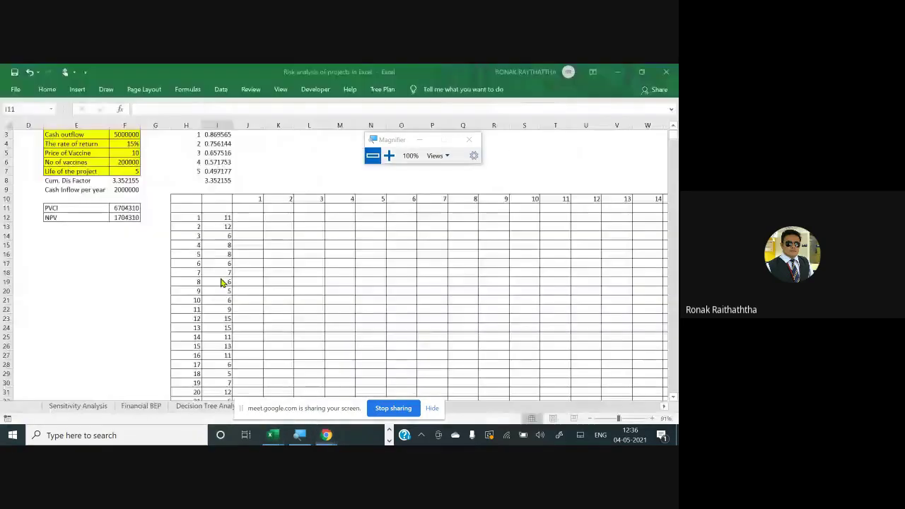
{"action": "key", "text": "alt+Tab"}
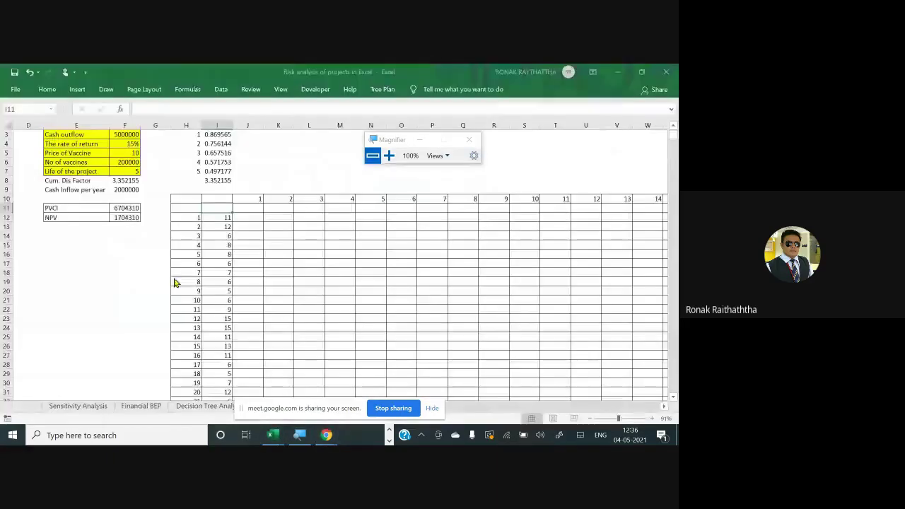
{"action": "key", "text": "alt+Tab"}
{"action": "left_click", "coordinate": [199, 218]}
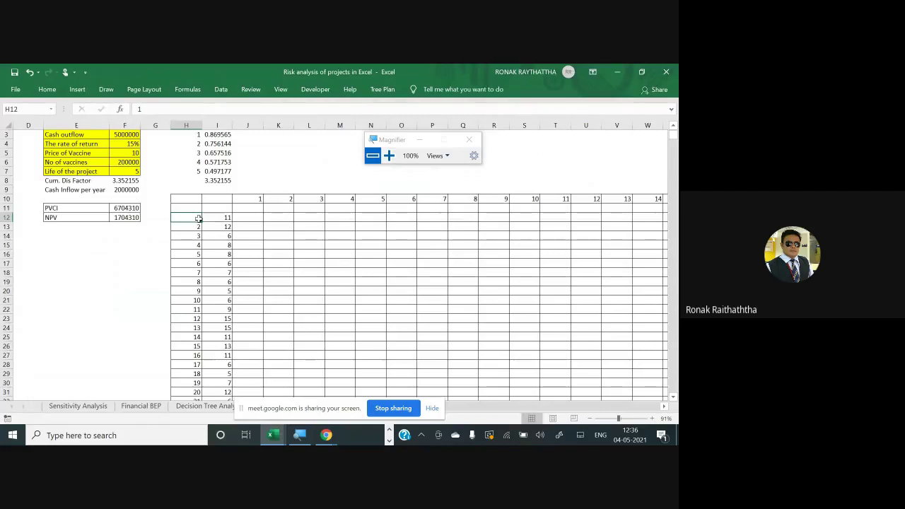
{"action": "key", "text": "Right"}
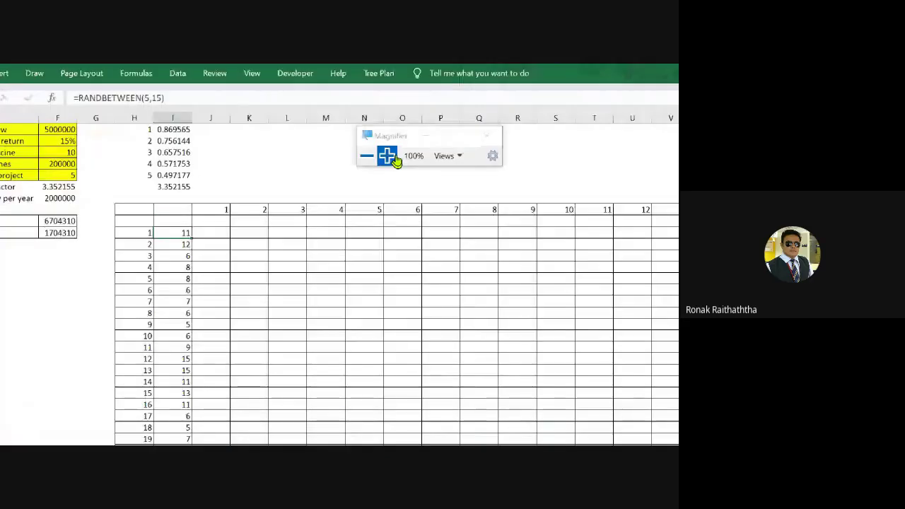
Magnify the screen, inspect the I12 price formula, and delete a block of table values
{"action": "left_click", "coordinate": [389, 157]}
{"action": "double_click", "coordinate": [125, 248]}
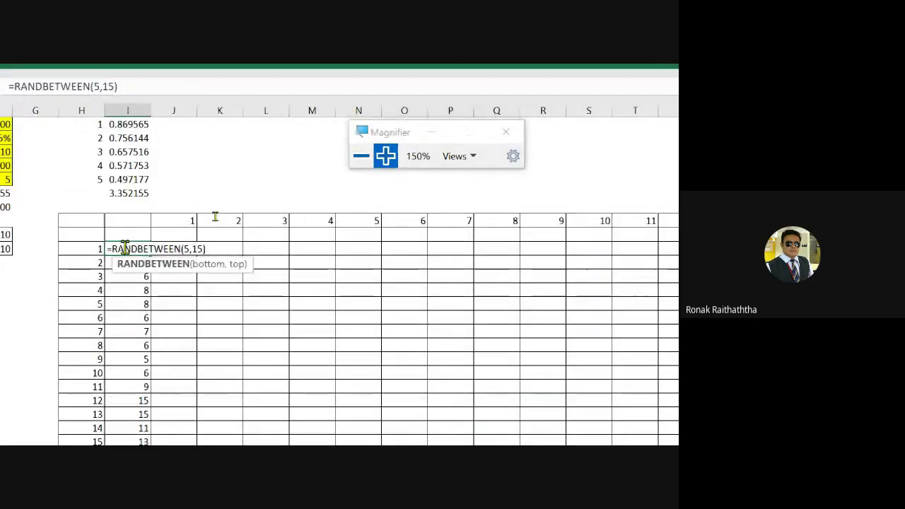
{"action": "key", "text": "Escape"}
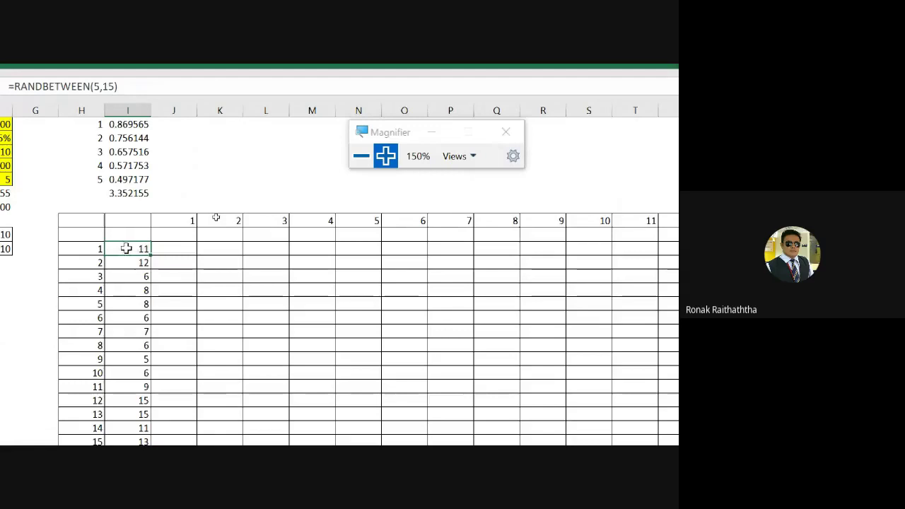
{"action": "key", "text": "shift+Down"}
{"action": "key", "text": "ctrl+shift+Down"}
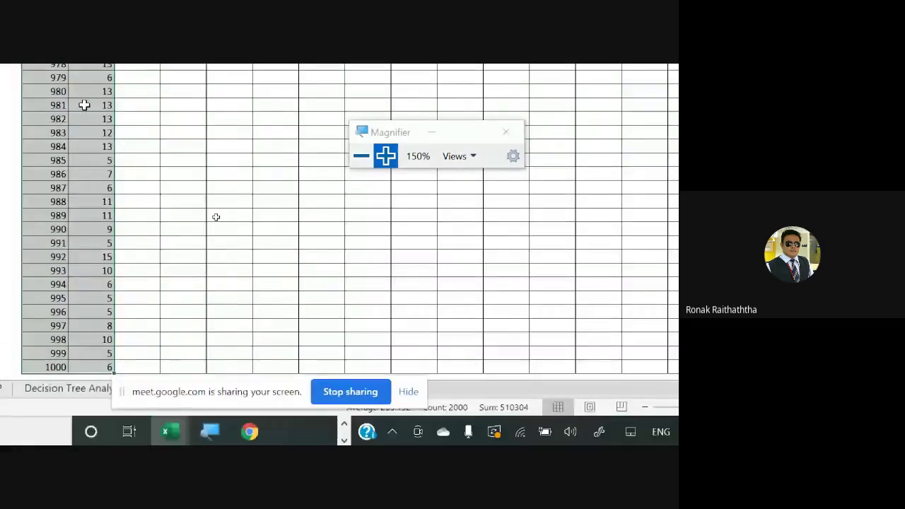
{"action": "key", "text": "ctrl+BackSpace"}
{"action": "key", "text": "Up"}
{"action": "key", "text": "ctrl+shift+Right"}
{"action": "key", "text": "Delete"}
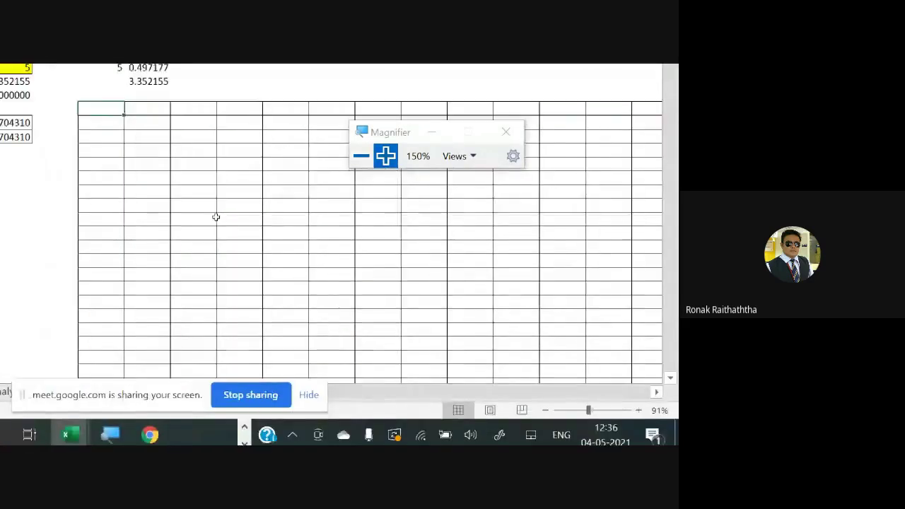
{"action": "key", "text": "Down"}
Undo to restore the headers and iteration numbers, then clear only the price column
{"action": "key", "text": "Right"}
{"action": "key", "text": "ctrl+z"}
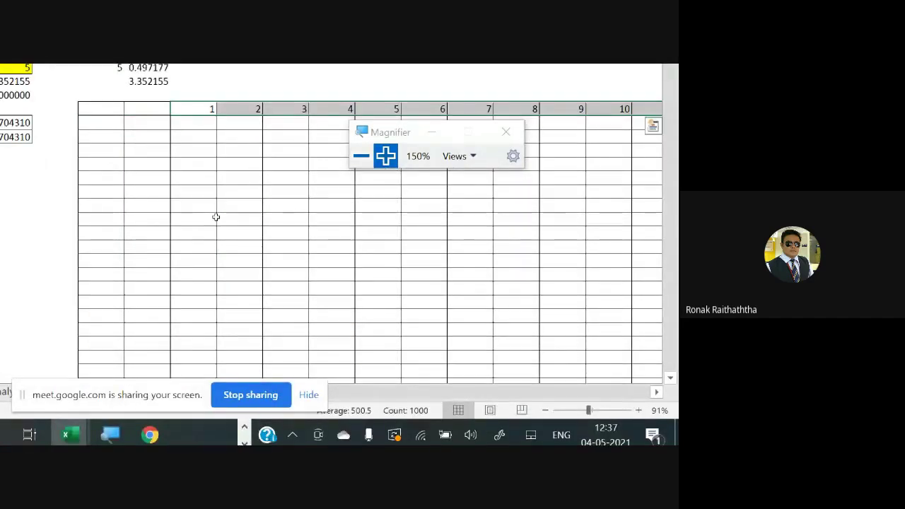
{"action": "key", "text": "ctrl+z"}
{"action": "key", "text": "Right"}
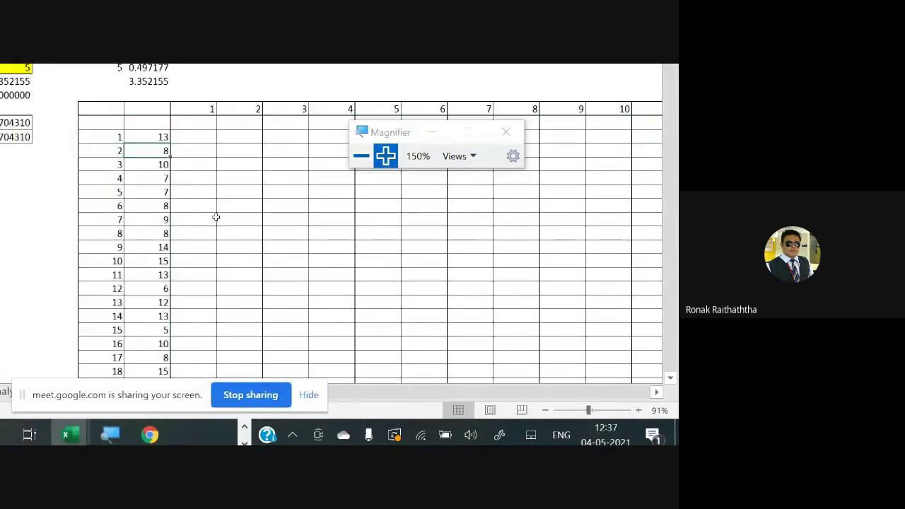
{"action": "key", "text": "ctrl+shift+Down"}
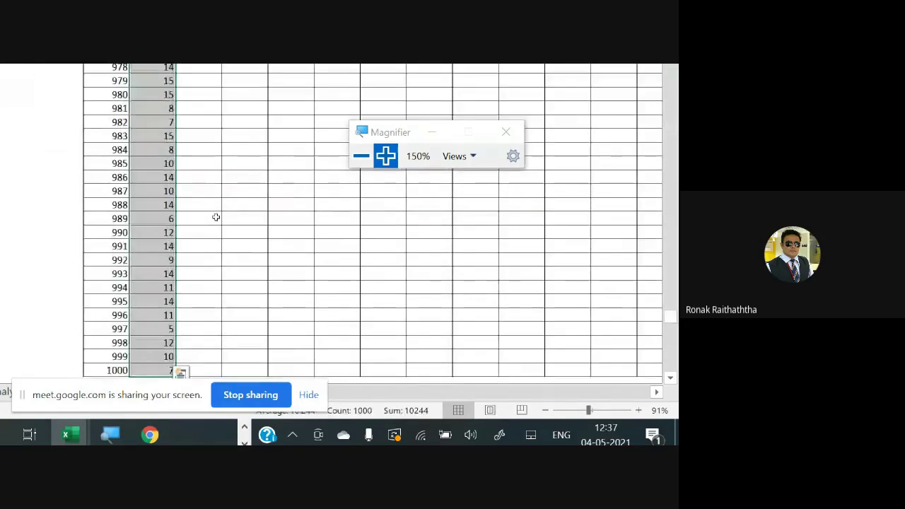
{"action": "key", "text": "Delete"}
{"action": "key", "text": "Left"}
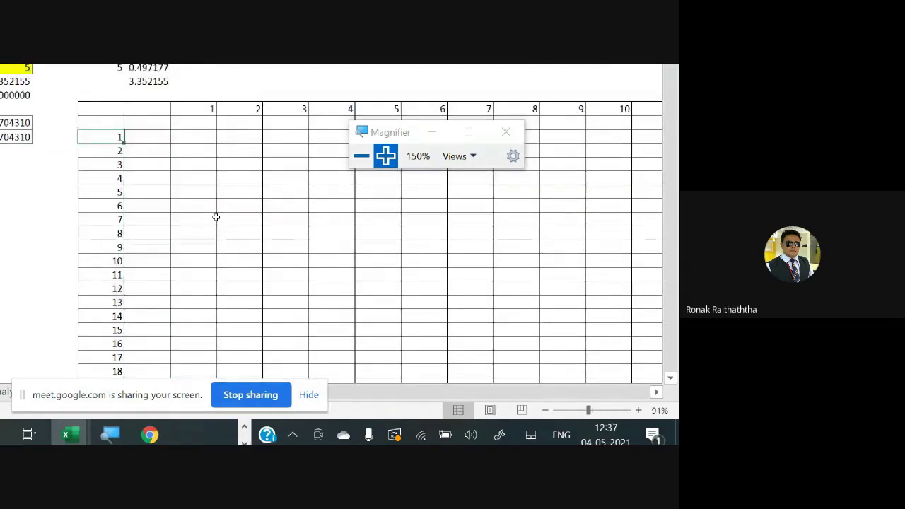
{"action": "key", "text": "Right"}
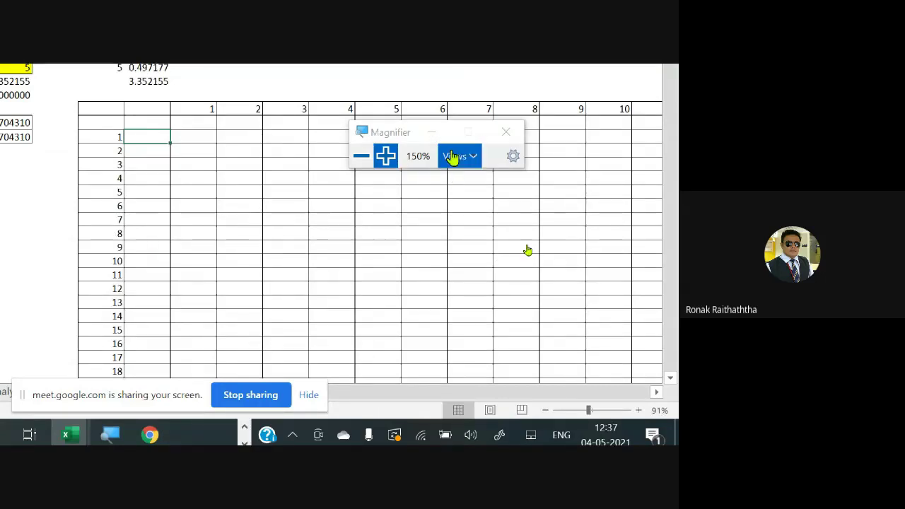
Return the screen magnification to normal and scroll back to the top of the sheet
{"action": "left_click", "coordinate": [367, 158]}
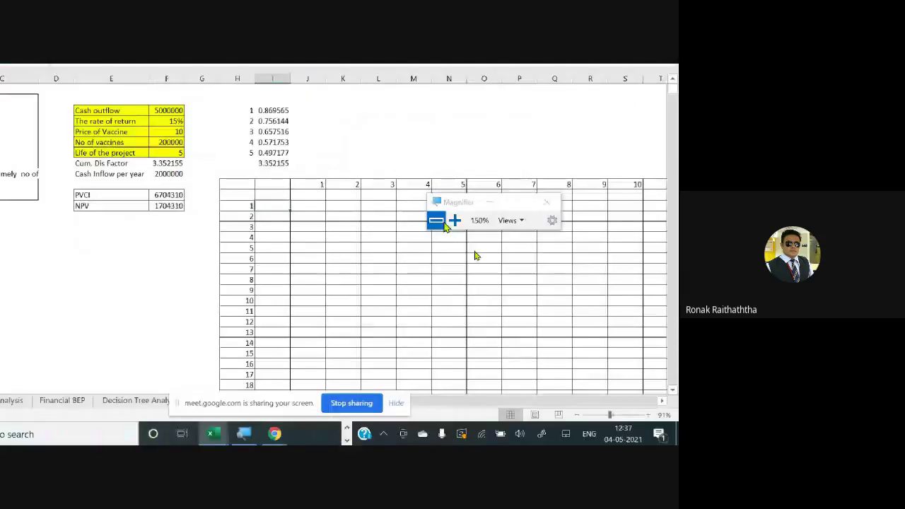
{"action": "left_click", "coordinate": [445, 225]}
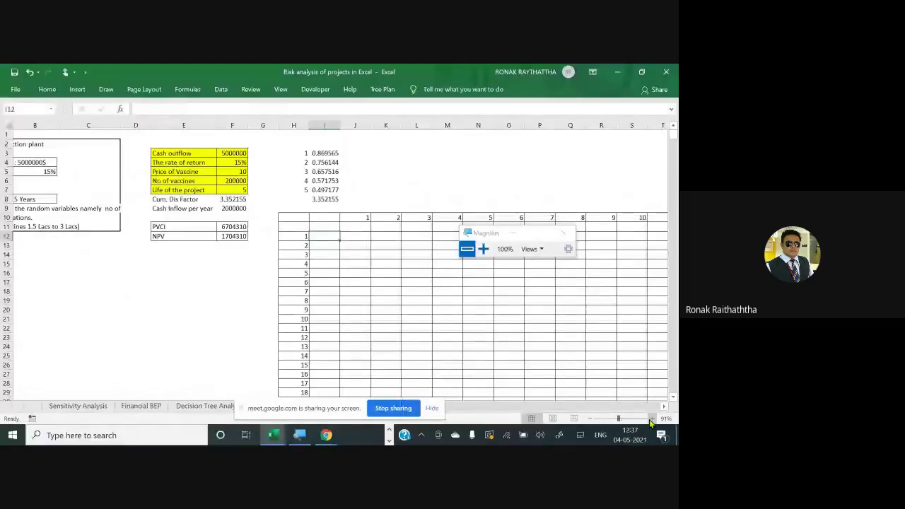
{"action": "scroll", "coordinate": [612, 396], "scroll_direction": "up", "scroll_amount": 1, "text": "ctrl"}
{"action": "scroll", "coordinate": [611, 375], "scroll_direction": "up", "scroll_amount": 1, "text": "ctrl"}
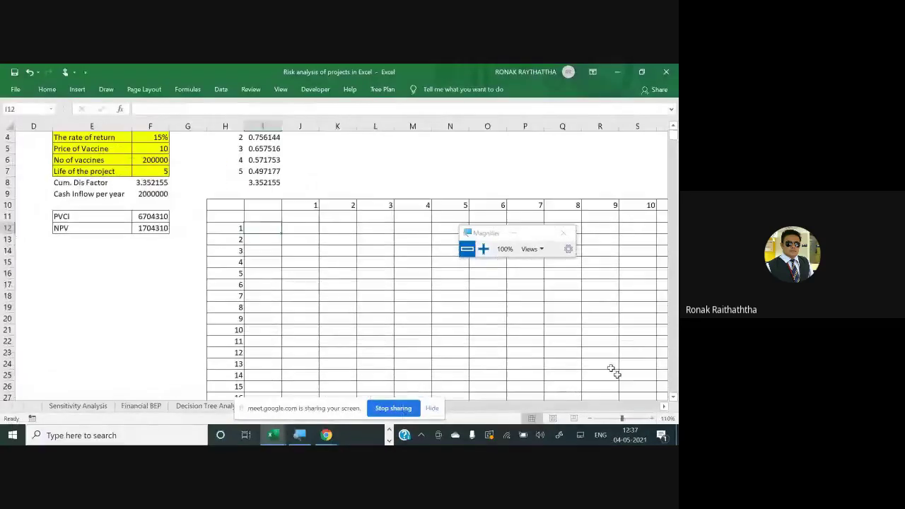
Enter =RANDBETWEEN(5,15) in I12 as the first random price
{"action": "left_click", "coordinate": [483, 249]}
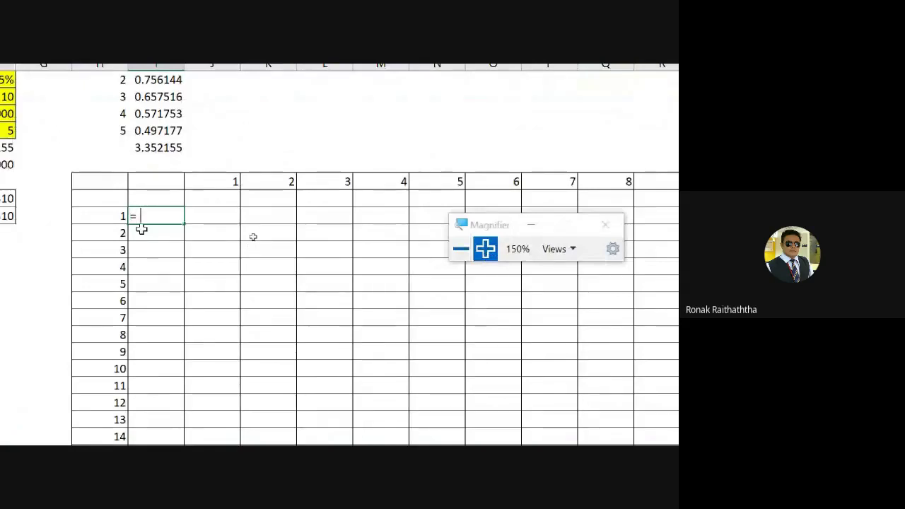
{"action": "type", "text": "=rand"}
{"action": "key", "text": "Tab"}
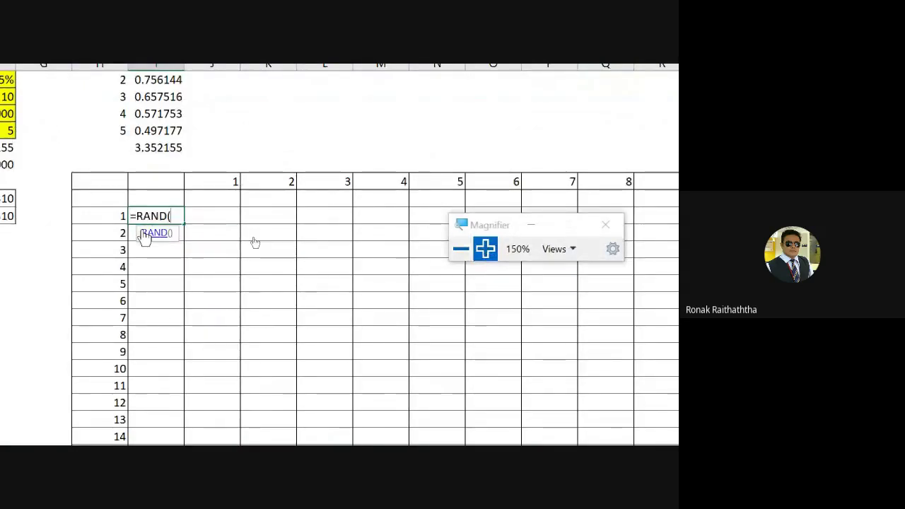
{"action": "key", "text": "Escape"}
{"action": "type", "text": "="}
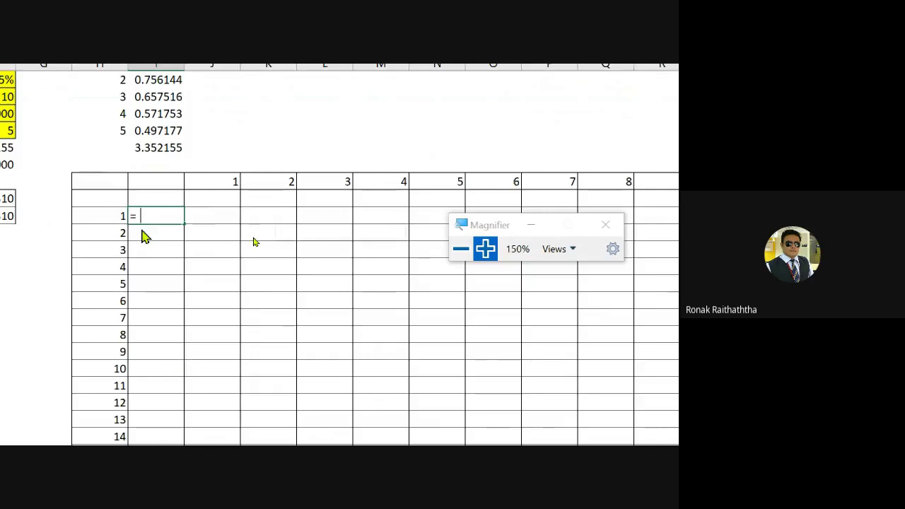
{"action": "type", "text": "rand"}
{"action": "key", "text": "Down"}
{"action": "key", "text": "Tab"}
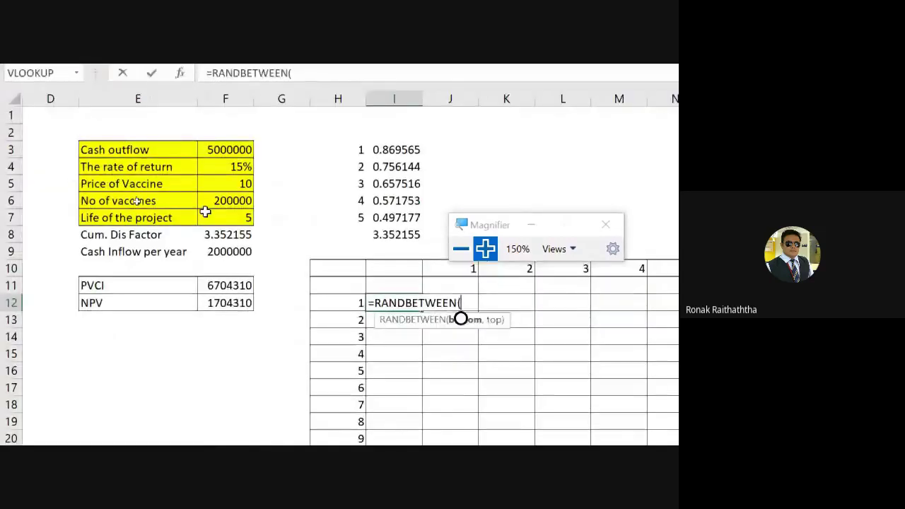
{"action": "type", "text": "5"}
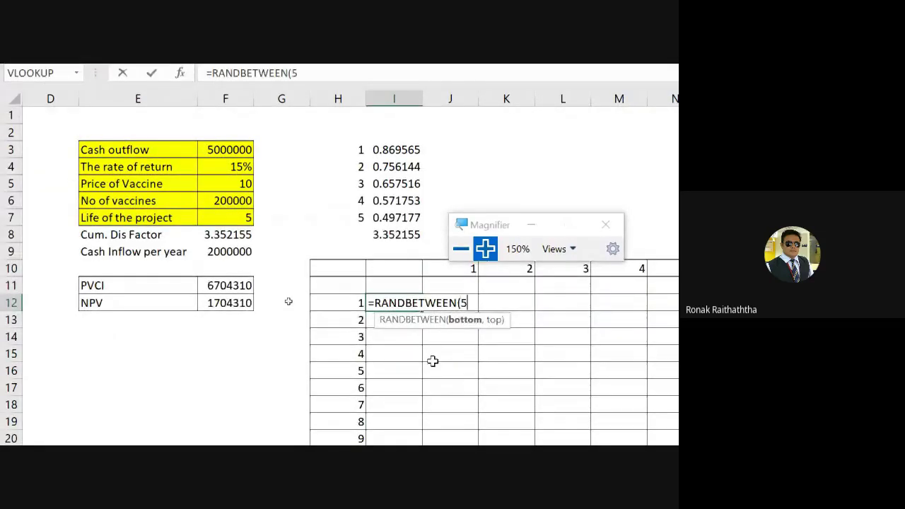
{"action": "type", "text": ",1"}
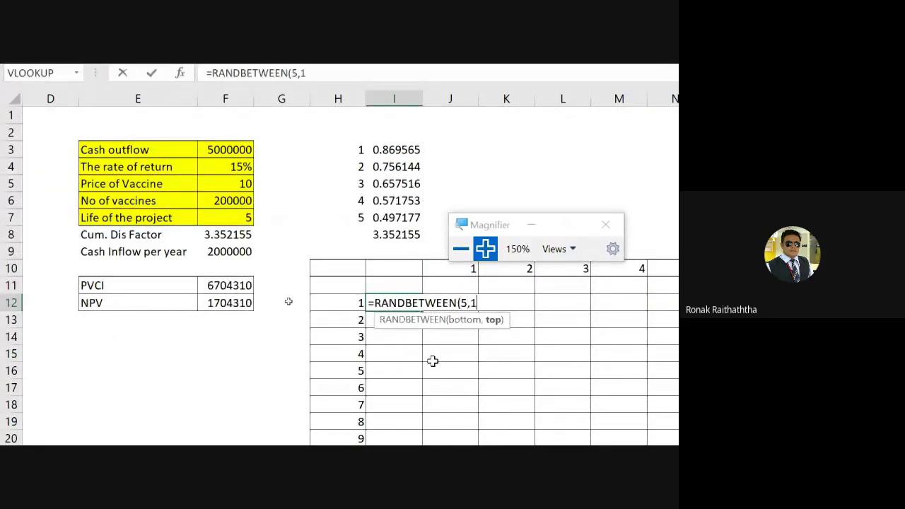
{"action": "type", "text": "5)"}
{"action": "key", "text": "ctrl+Return"}
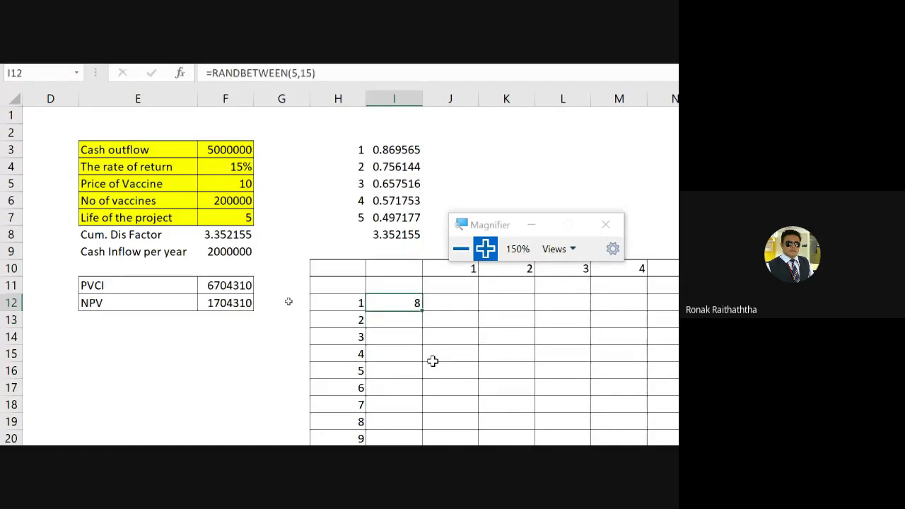
Copy the price formula into column I down to iteration 1000, then return to the top
{"action": "key", "text": "ctrl+c"}
{"action": "key", "text": "Left"}
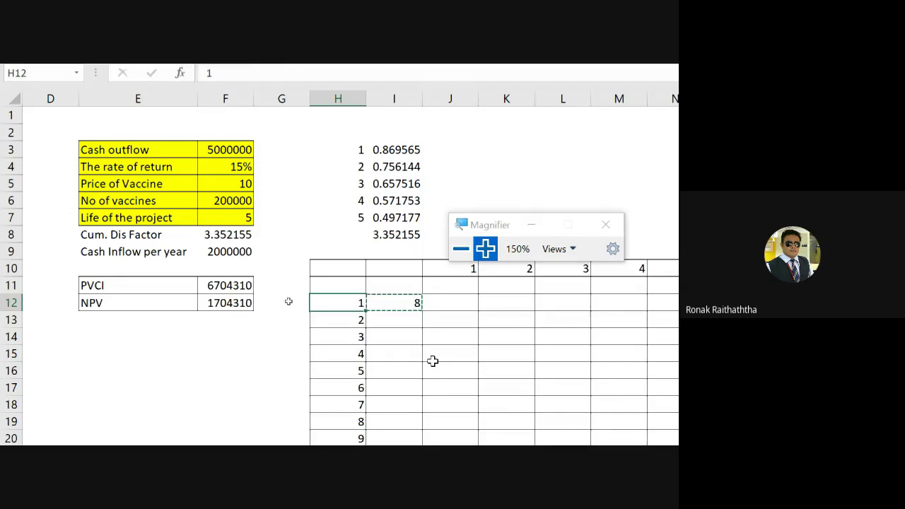
{"action": "key", "text": "ctrl+Down"}
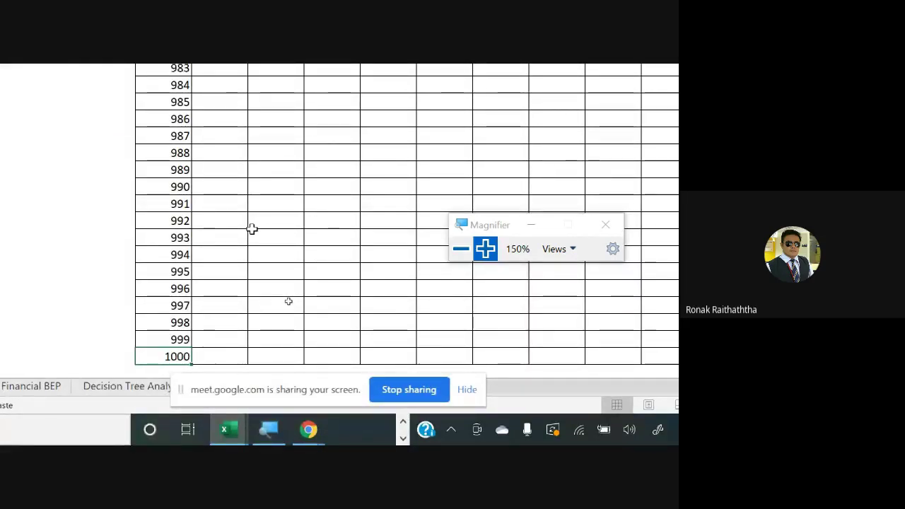
{"action": "key", "text": "Right"}
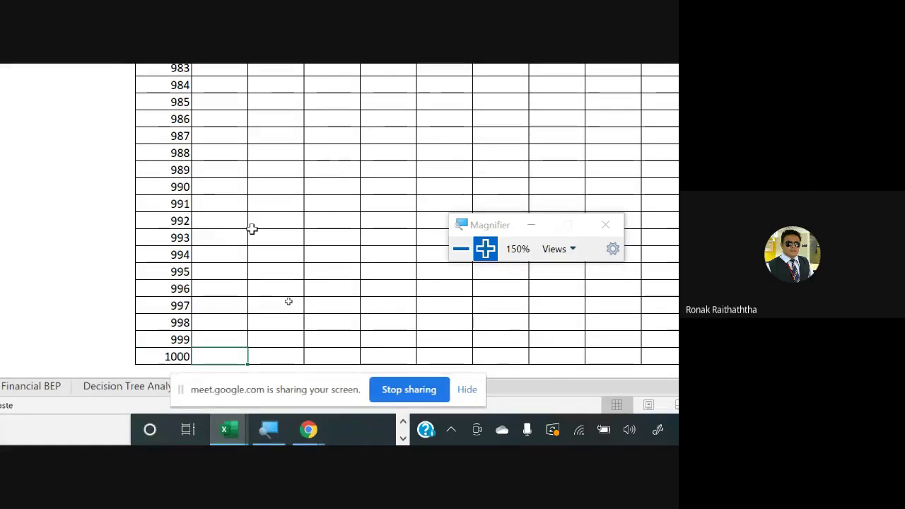
{"action": "key", "text": "ctrl+shift+Up"}
{"action": "type", "text": "8"}
{"action": "key", "text": "ctrl+Return"}
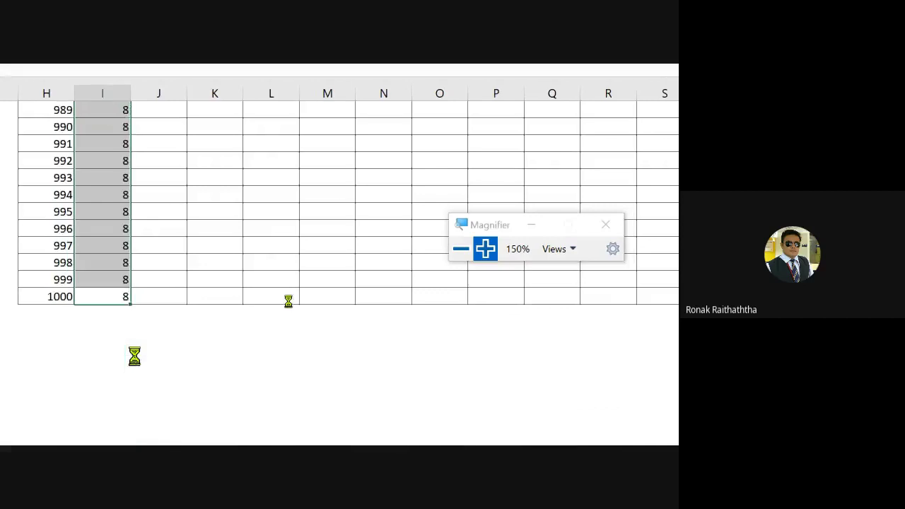
{"action": "key", "text": "ctrl+Up"}
{"action": "key", "text": "Up"}
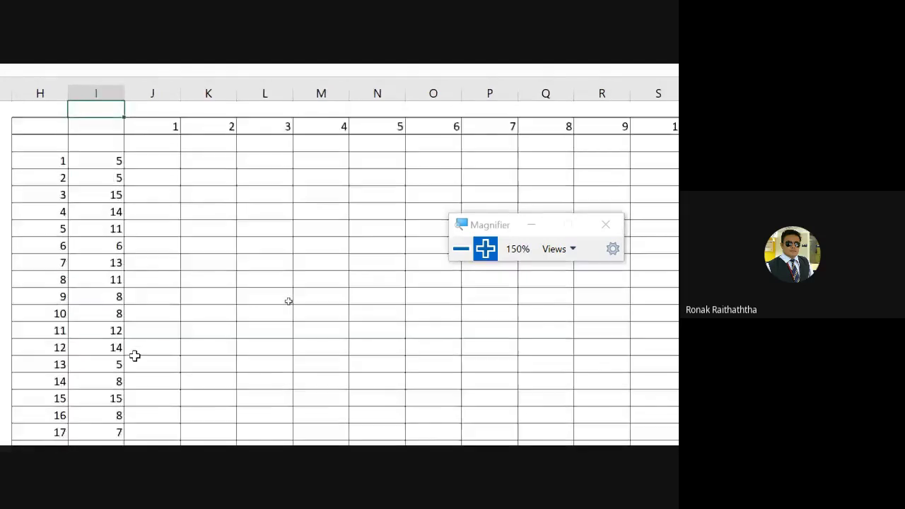
{"action": "key", "text": "Up"}
{"action": "key", "text": "Up"}
{"action": "key", "text": "Down"}
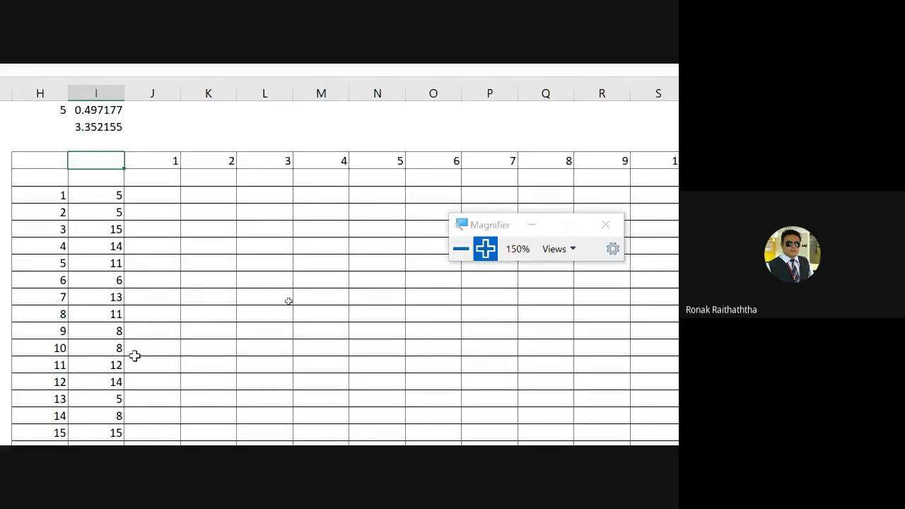
In Meet, drop magnification to 100% and move it off the chat, then return to Excel
{"action": "key", "text": "alt+Tab"}
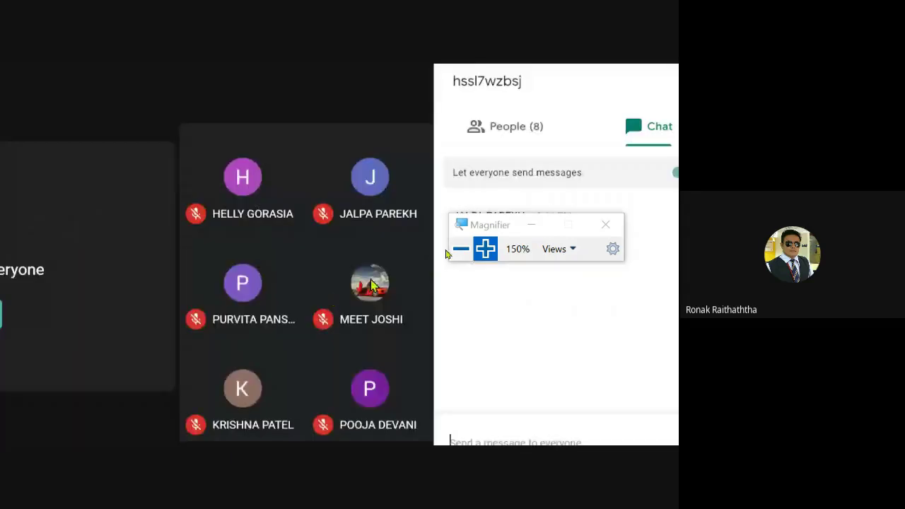
{"action": "left_click", "coordinate": [460, 252]}
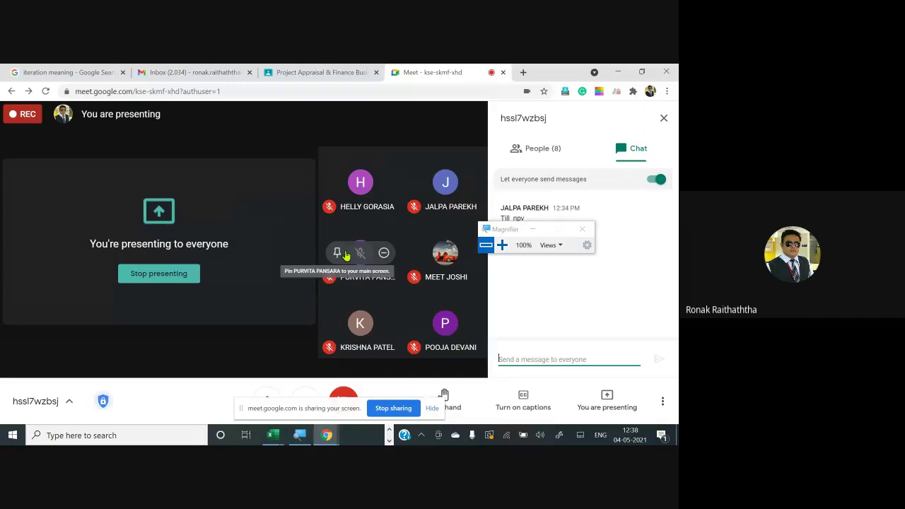
{"action": "left_click_drag", "start_coordinate": [503, 224], "coordinate": [315, 67]}
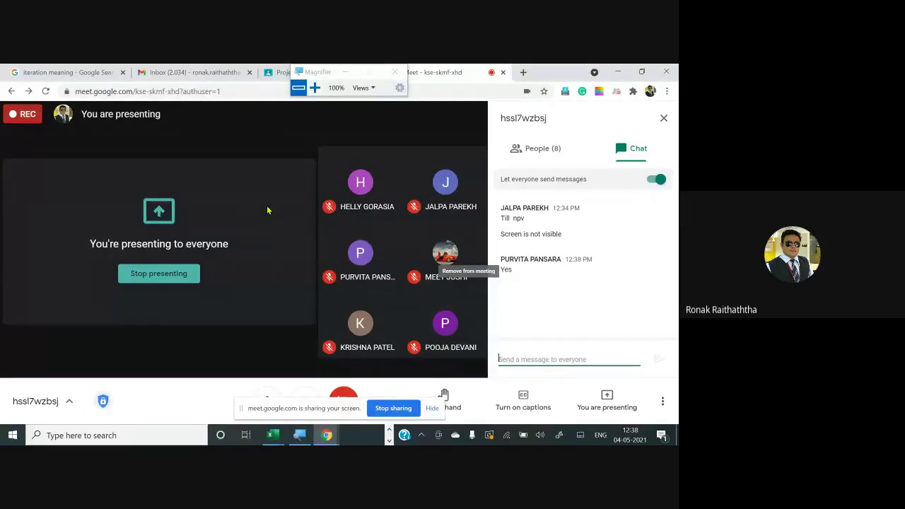
{"action": "key", "text": "alt+Tab"}
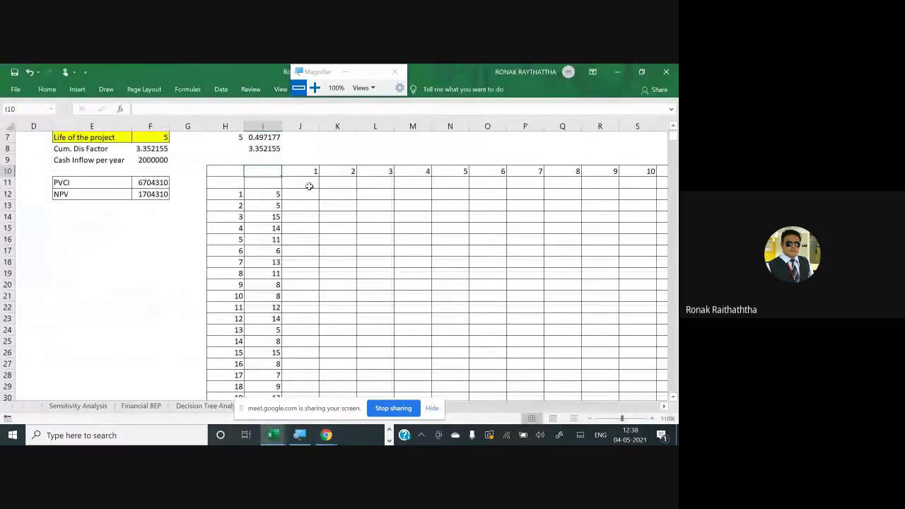
{"action": "left_click", "coordinate": [309, 186]}
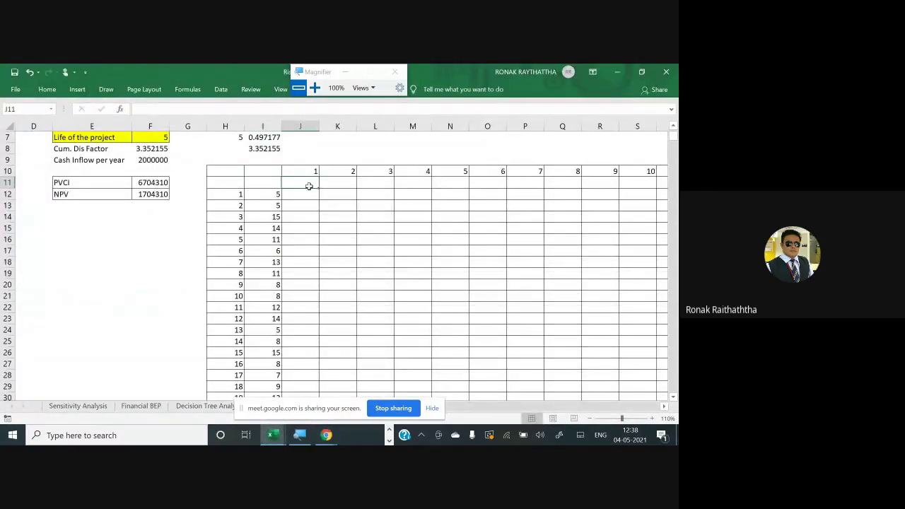
{"action": "scroll", "coordinate": [309, 186], "scroll_direction": "up", "scroll_amount": 2}
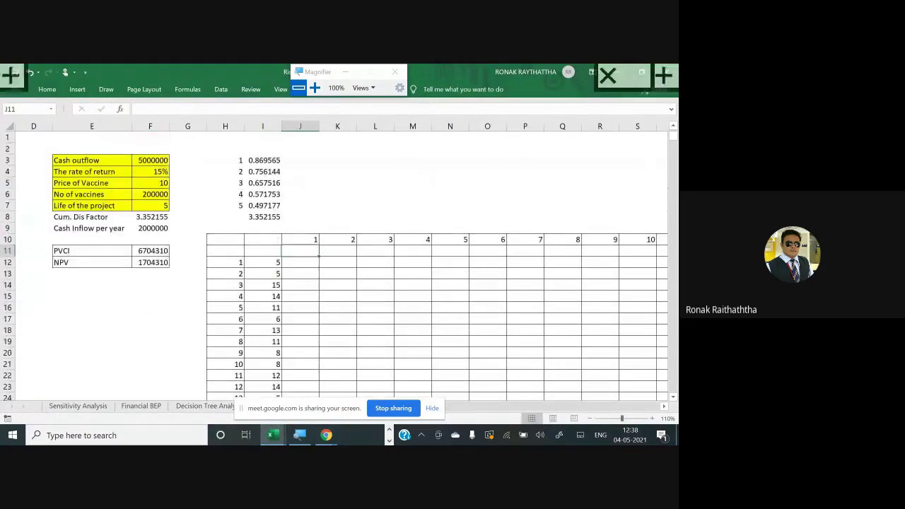
{"action": "key", "text": "Up"}
{"action": "key", "text": "Up"}
{"action": "key", "text": "Up"}
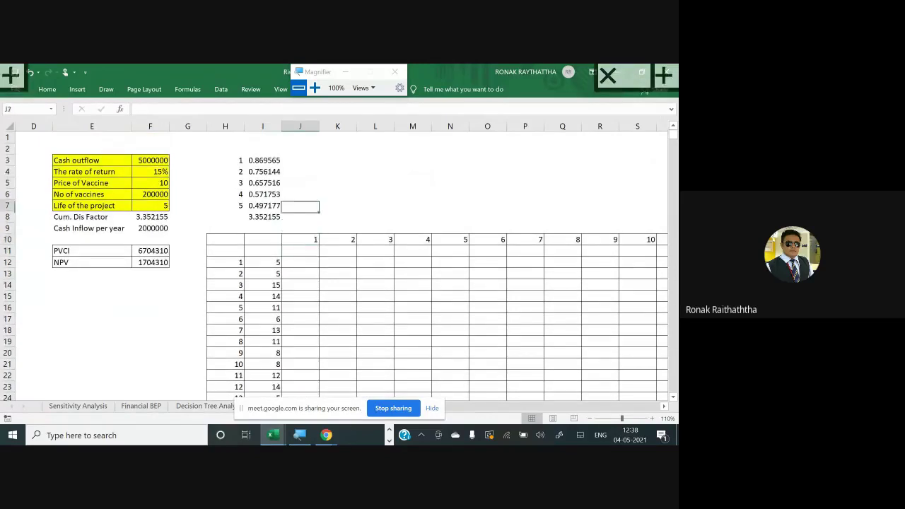
{"action": "key", "text": "Left"}
{"action": "key", "text": "Left"}
{"action": "key", "text": "Left"}
{"action": "key", "text": "Left"}
{"action": "key", "text": "Left"}
{"action": "key", "text": "Left"}
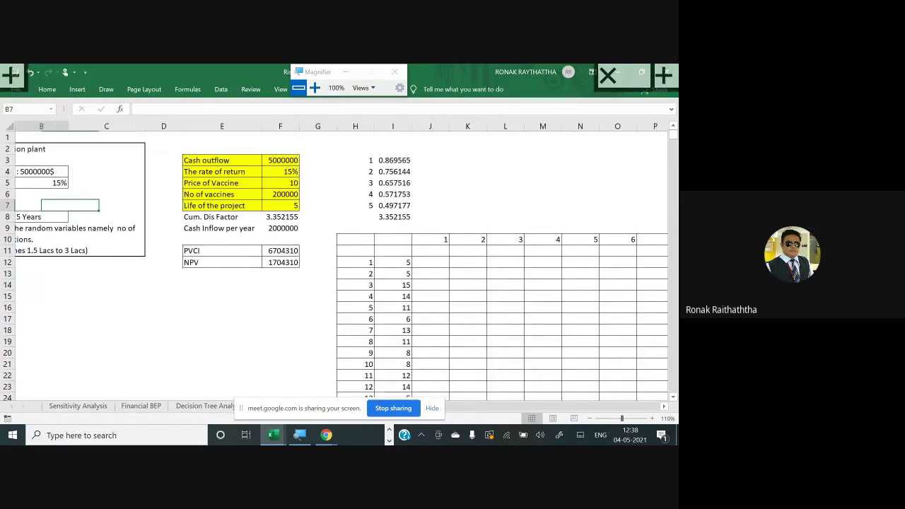
{"action": "key", "text": "Down"}
{"action": "key", "text": "Down"}
{"action": "key", "text": "Down"}
{"action": "key", "text": "Down"}
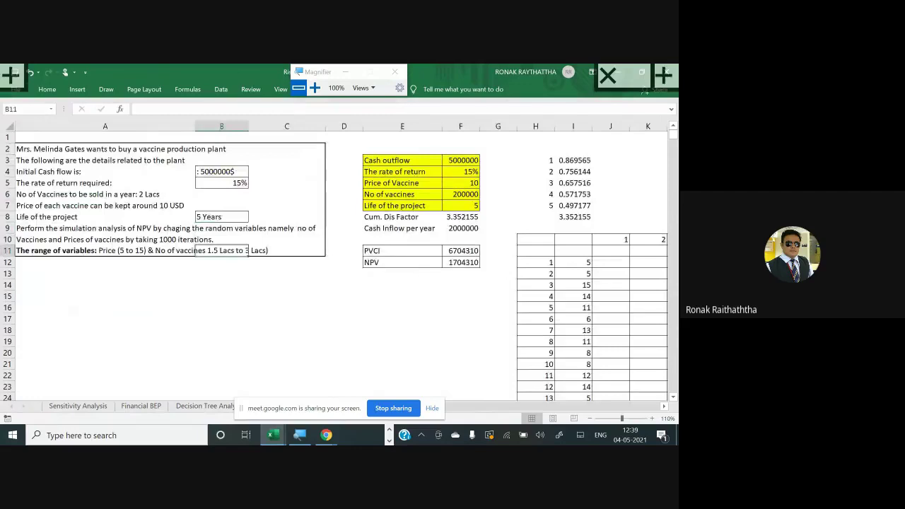
{"action": "scroll", "coordinate": [332, 262], "scroll_direction": "up", "scroll_amount": 2}
{"action": "scroll", "coordinate": [332, 262], "scroll_direction": "up", "scroll_amount": 2}
{"action": "scroll", "coordinate": [333, 262], "scroll_direction": "up", "scroll_amount": 1}
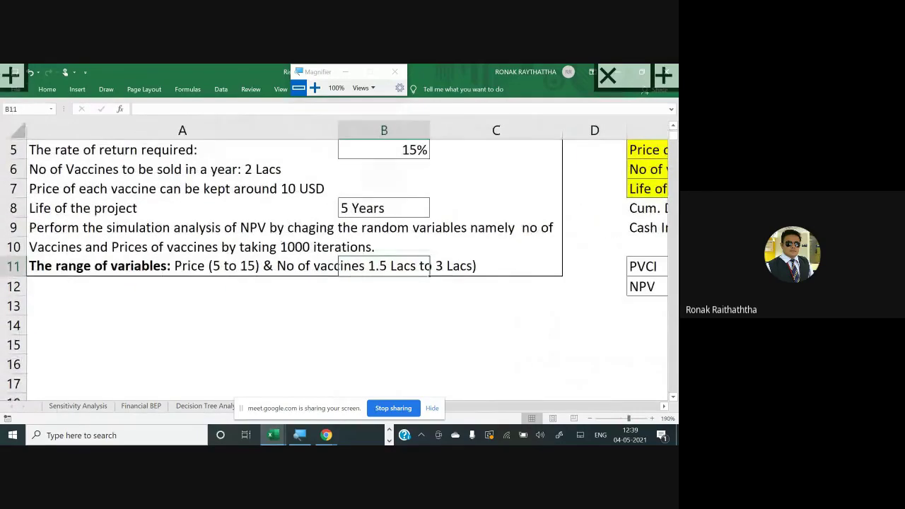
{"action": "scroll", "coordinate": [346, 268], "scroll_direction": "right", "scroll_amount": 2}
{"action": "scroll", "coordinate": [347, 269], "scroll_direction": "right", "scroll_amount": 3}
{"action": "scroll", "coordinate": [346, 269], "scroll_direction": "right", "scroll_amount": 1}
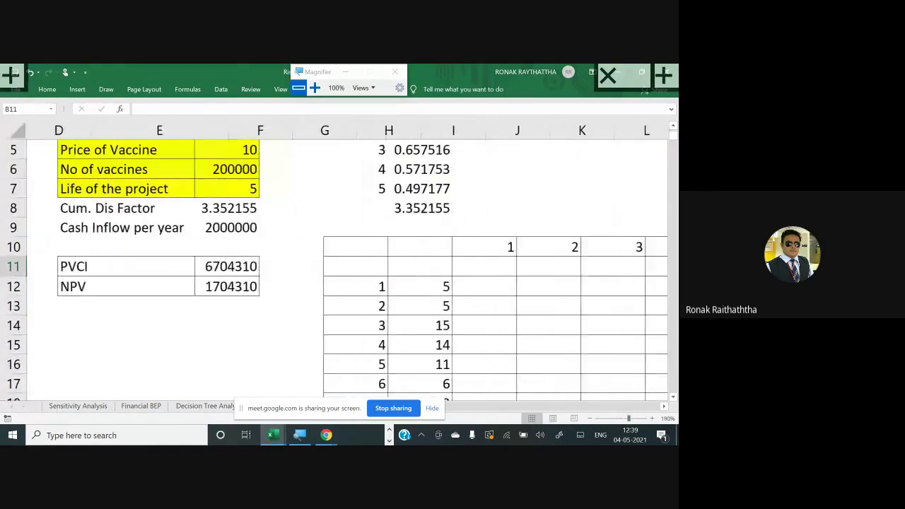
{"action": "scroll", "coordinate": [347, 269], "scroll_direction": "right", "scroll_amount": 2}
{"action": "scroll", "coordinate": [309, 186], "scroll_direction": "right", "scroll_amount": 1}
Enter =RANDBETWEEN(150000,300000) in J11, giving 177522, and copy it
{"action": "left_click", "coordinate": [315, 265]}
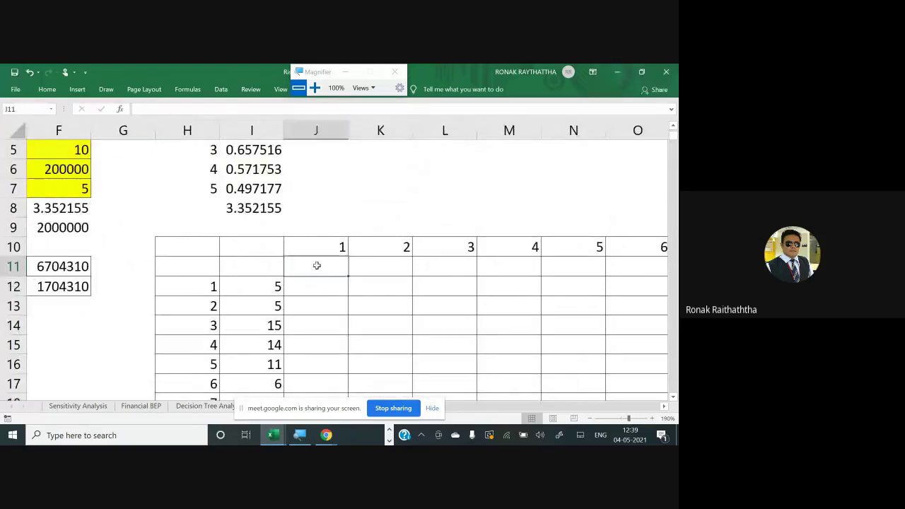
{"action": "type", "text": "=ran"}
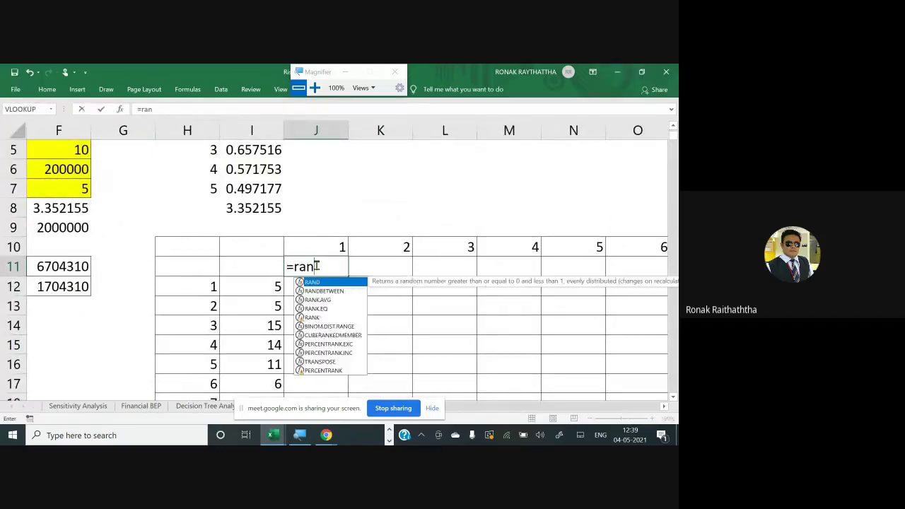
{"action": "type", "text": "d"}
{"action": "key", "text": "Down"}
{"action": "key", "text": "Tab"}
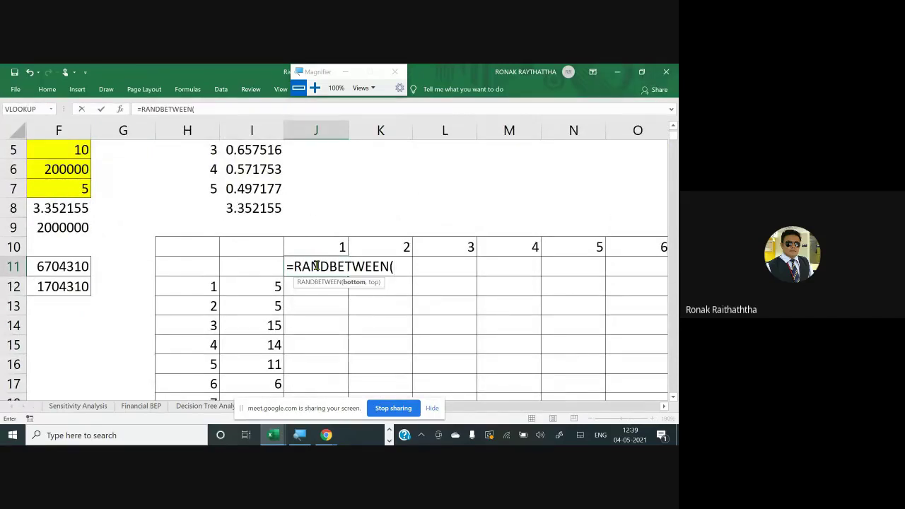
{"action": "type", "text": "1"}
{"action": "type", "text": "5"}
{"action": "type", "text": "0000"}
{"action": "type", "text": ","}
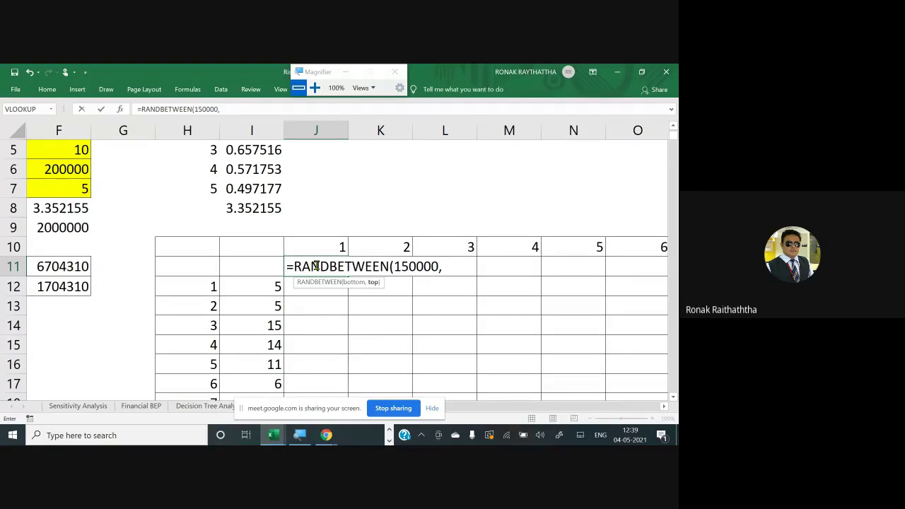
{"action": "type", "text": "300"}
{"action": "type", "text": "000)"}
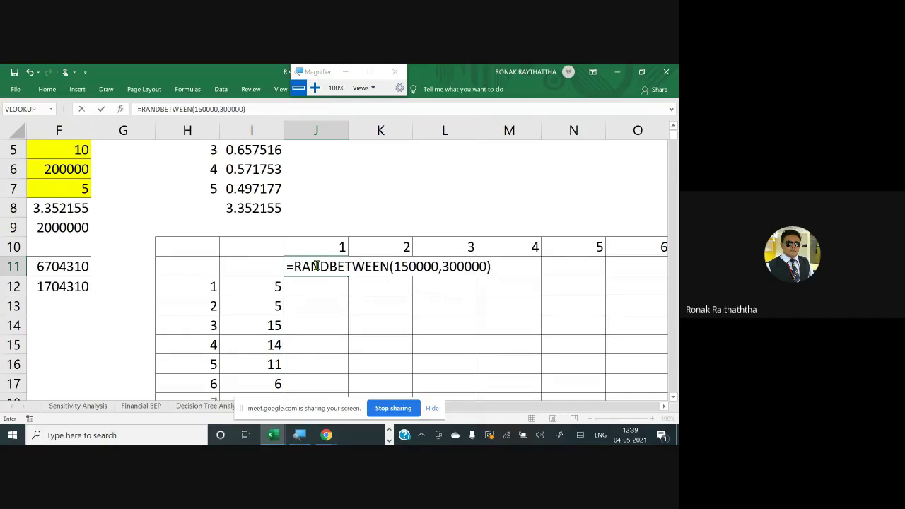
{"action": "key", "text": "ctrl+Return"}
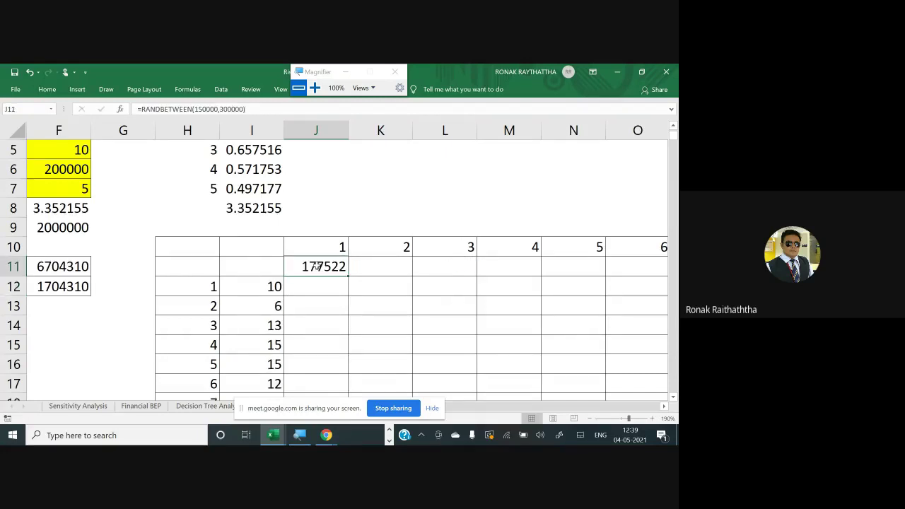
{"action": "key", "text": "Right"}
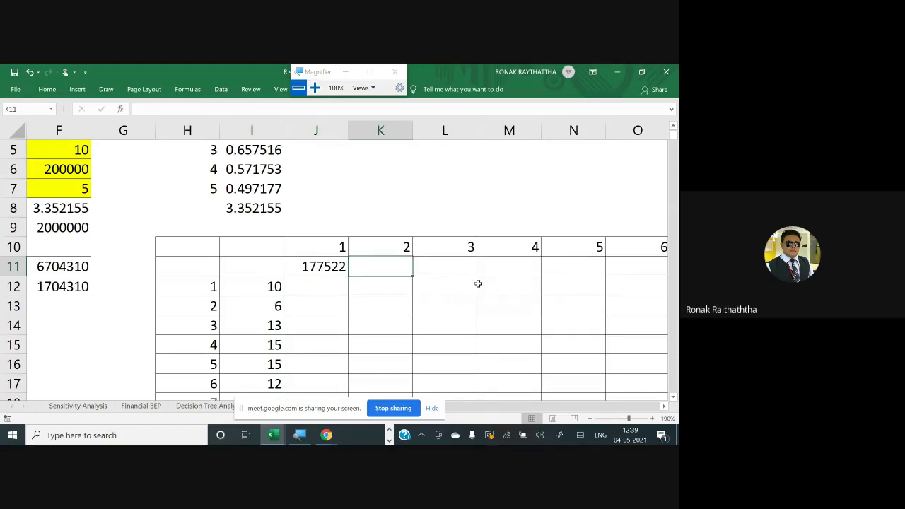
{"action": "key", "text": "Left"}
{"action": "key", "text": "ctrl+c"}
{"action": "key", "text": "Up"}
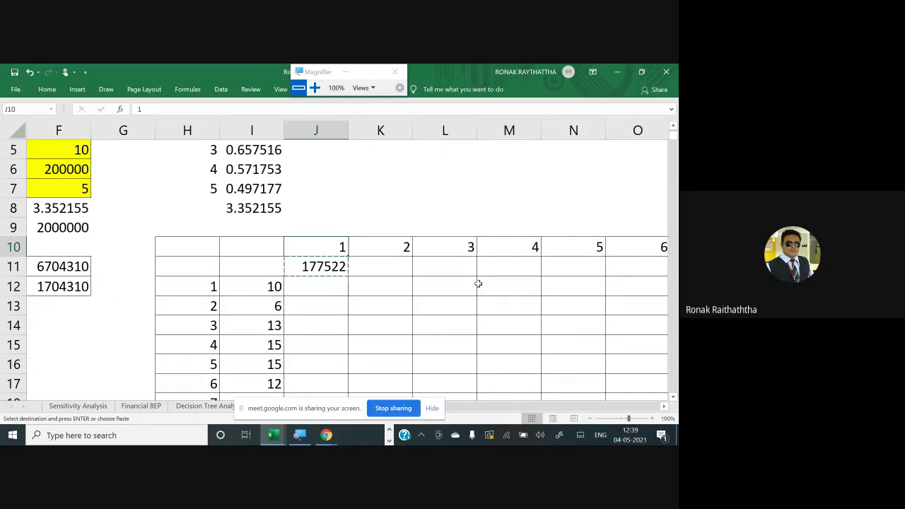
Paste the J11 vaccine-count formula across row 11 through iteration 1000 (ALU11)
{"action": "key", "text": "ctrl+Right"}
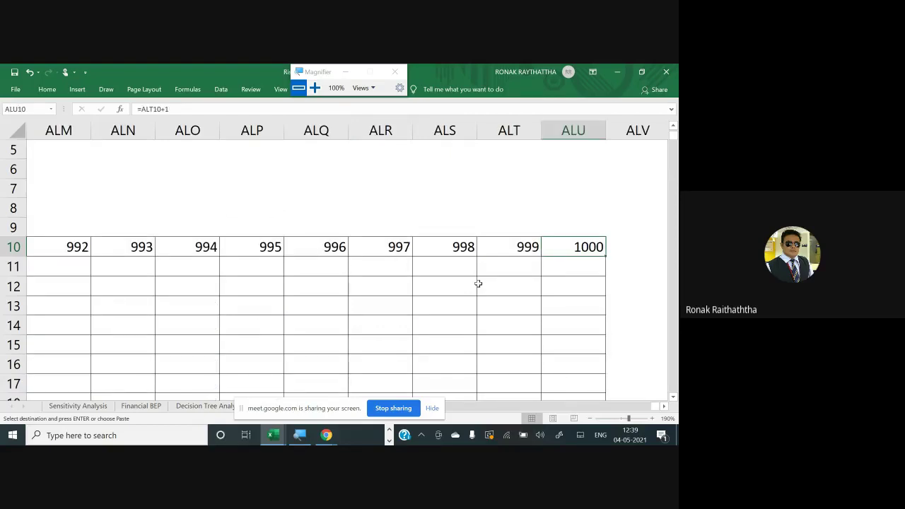
{"action": "key", "text": "Down"}
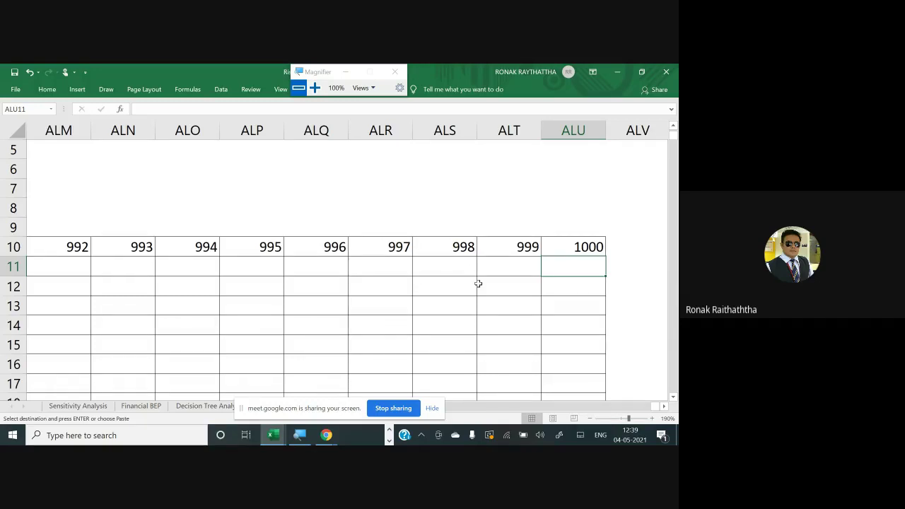
{"action": "key", "text": "ctrl+shift+Left"}
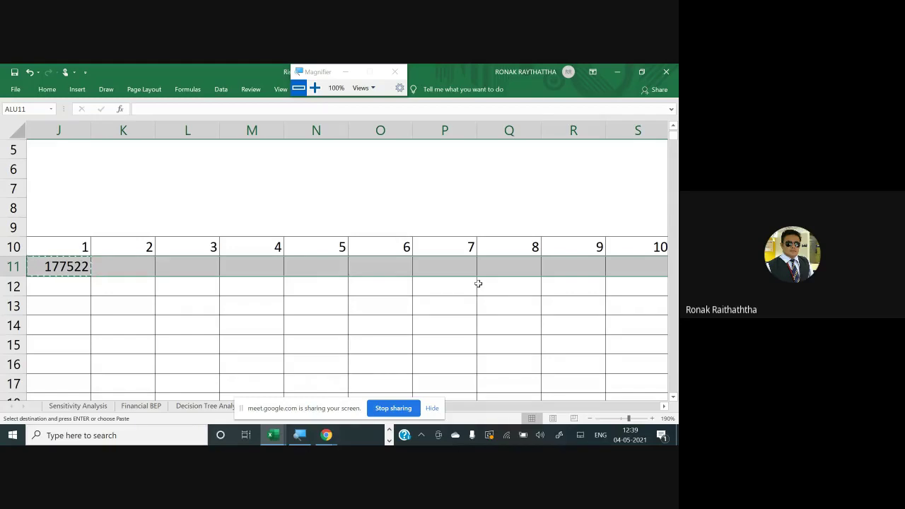
{"action": "key", "text": "ctrl+v"}
{"action": "key", "text": "Left"}
{"action": "key", "text": "Left"}
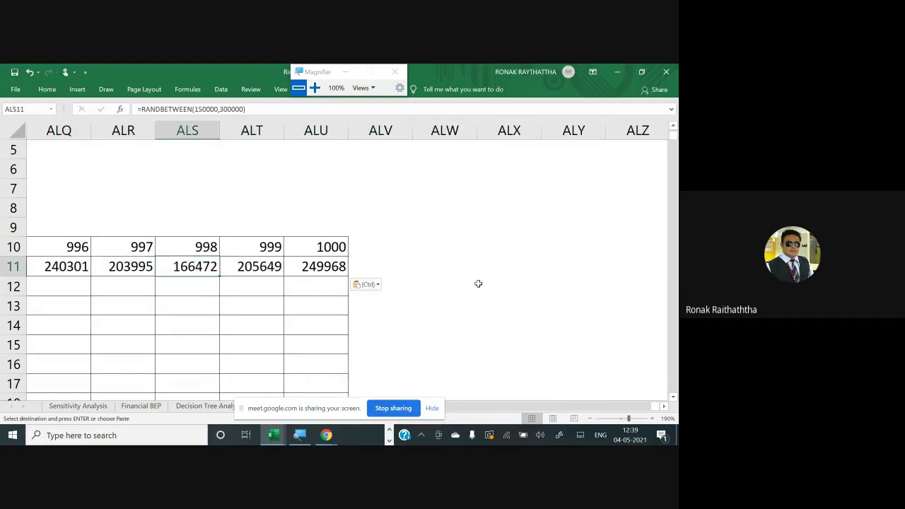
{"action": "key", "text": "ctrl"}
{"action": "key", "text": "Escape"}
{"action": "key", "text": "Left"}
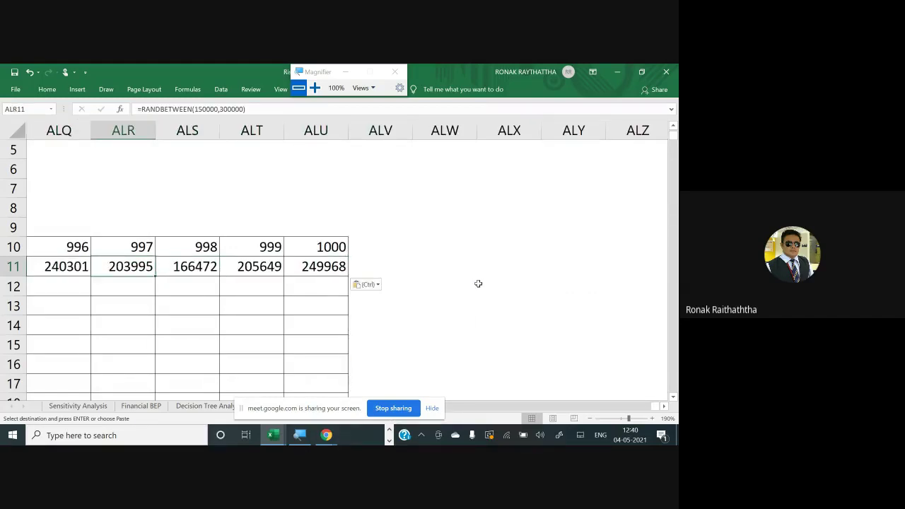
{"action": "key", "text": "Left"}
{"action": "key", "text": "ctrl+Left"}
Check the formulas in J11 and K11, then reselect J11:ALU11, repaste and copy the row
{"action": "key", "text": "ctrl"}
{"action": "key", "text": "Escape"}
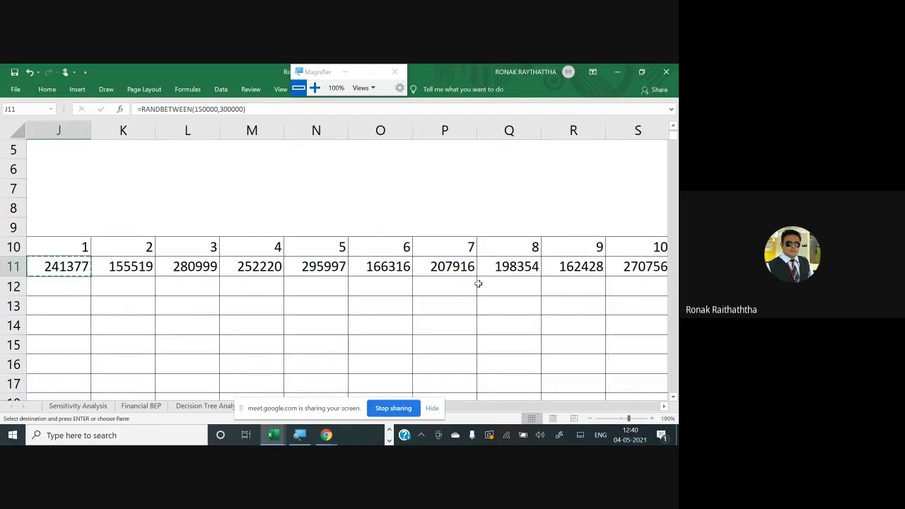
{"action": "key", "text": "Left"}
{"action": "key", "text": "Right"}
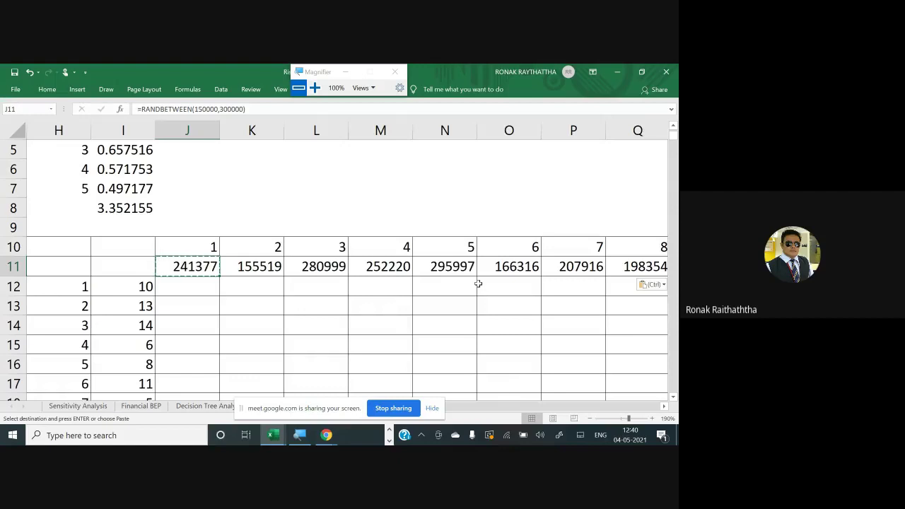
{"action": "key", "text": "Right"}
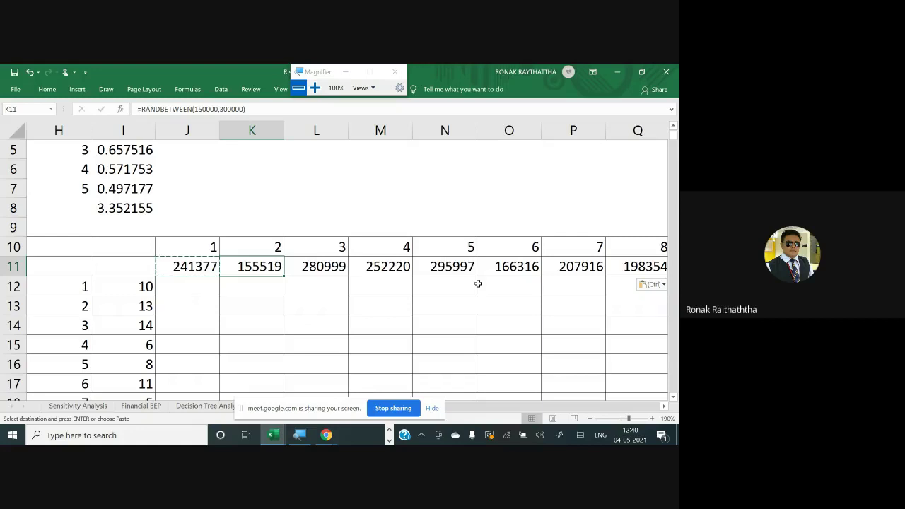
{"action": "key", "text": "Left"}
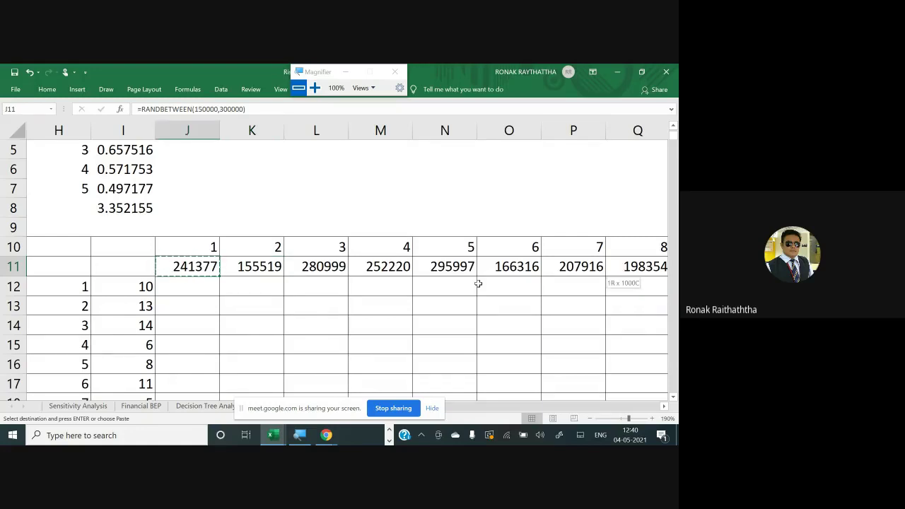
{"action": "key", "text": "ctrl+shift+Right"}
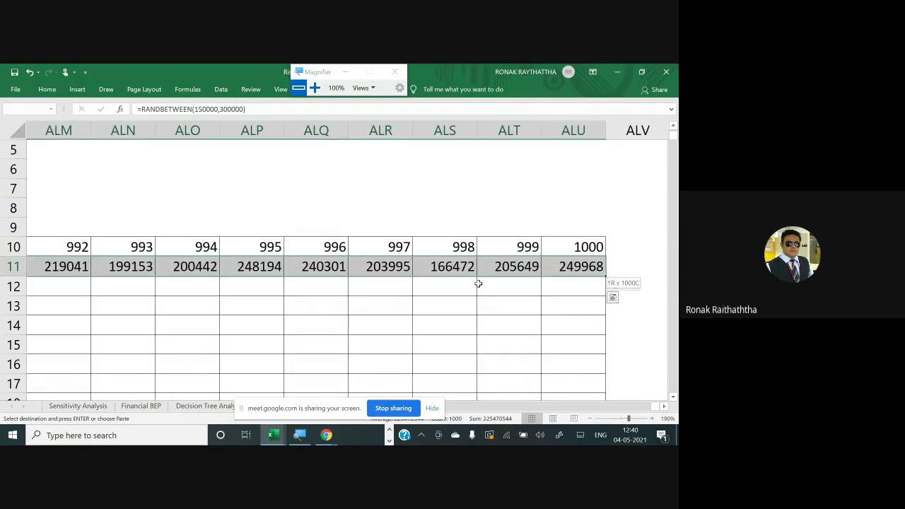
{"action": "key", "text": "ctrl+v"}
{"action": "key", "text": "ctrl+c"}
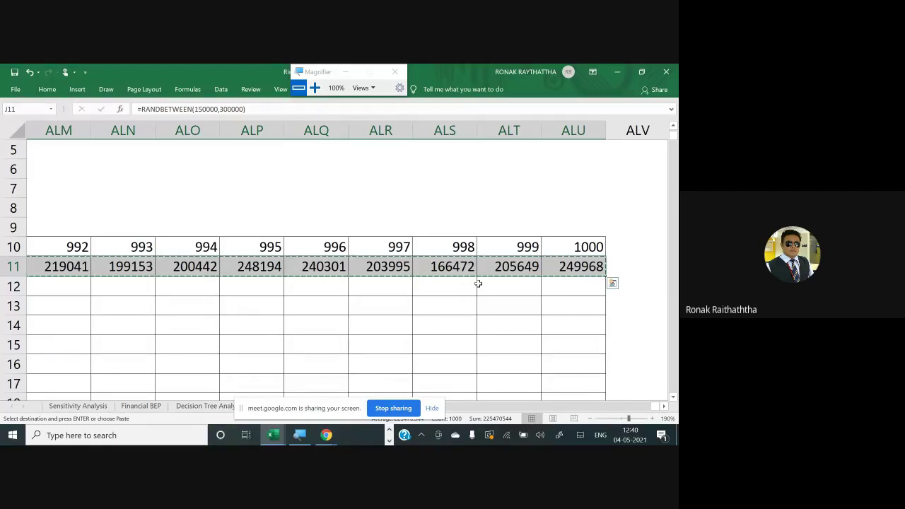
Paste row 11 over itself as Values so J11 holds the fixed number 241377
{"action": "key", "text": "ctrl+alt+v"}
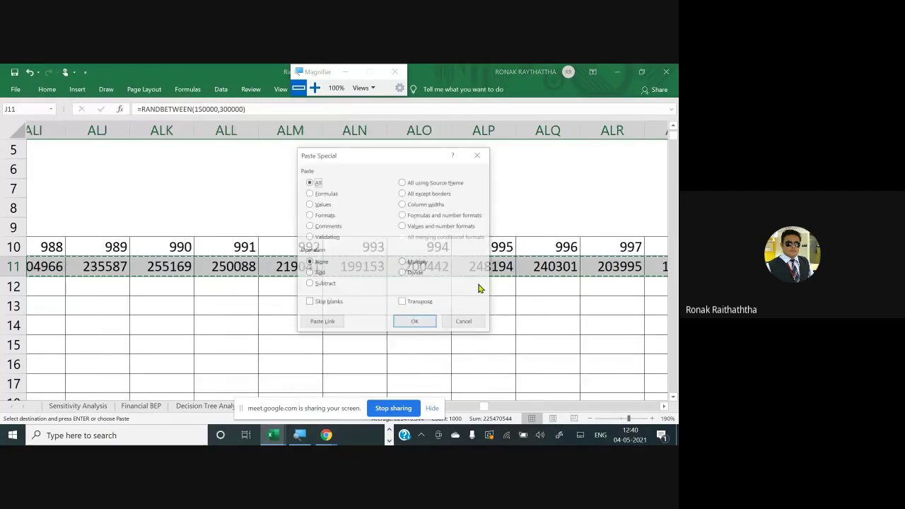
{"action": "left_click", "coordinate": [308, 204]}
{"action": "left_click", "coordinate": [422, 324]}
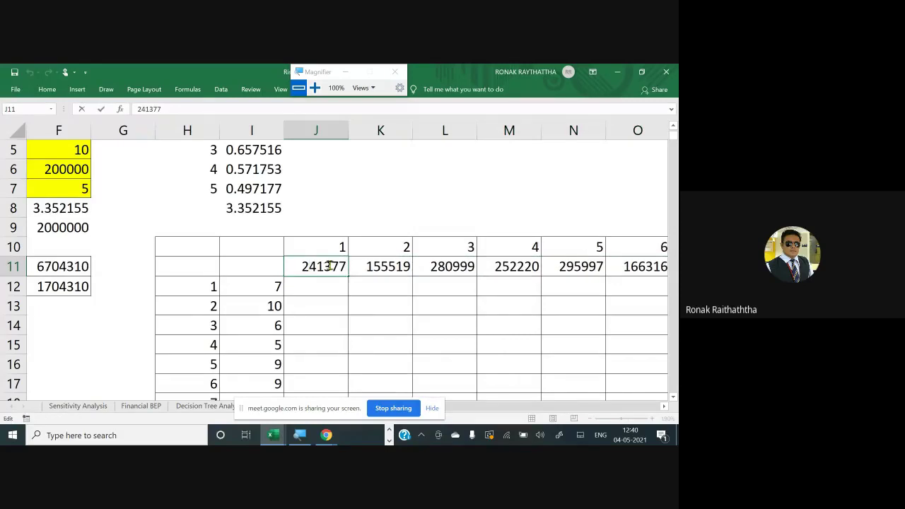
Verify that K11 through N11 now hold plain numbers instead of formulas
{"action": "double_click", "coordinate": [365, 266]}
{"action": "left_click", "coordinate": [440, 264]}
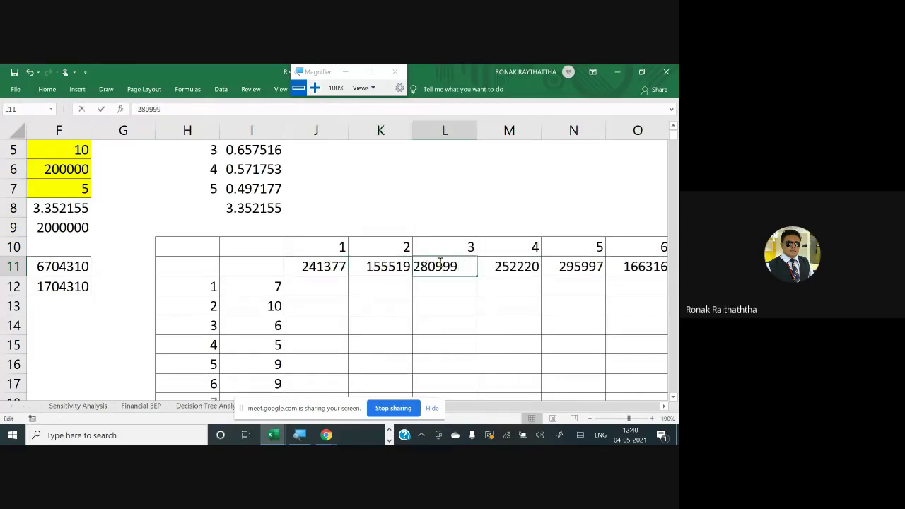
{"action": "left_click", "coordinate": [502, 264]}
{"action": "key", "text": "Escape"}
{"action": "double_click", "coordinate": [580, 265]}
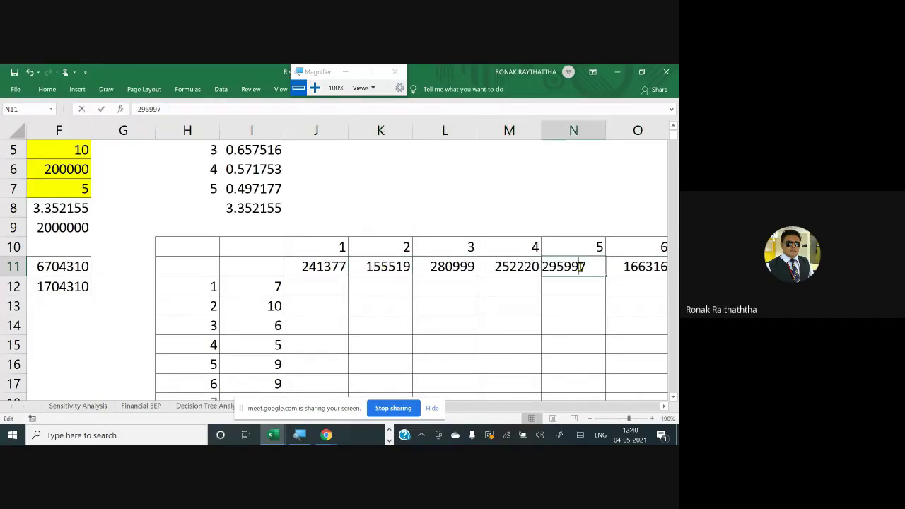
{"action": "key", "text": "Escape"}
{"action": "left_click", "coordinate": [623, 265]}
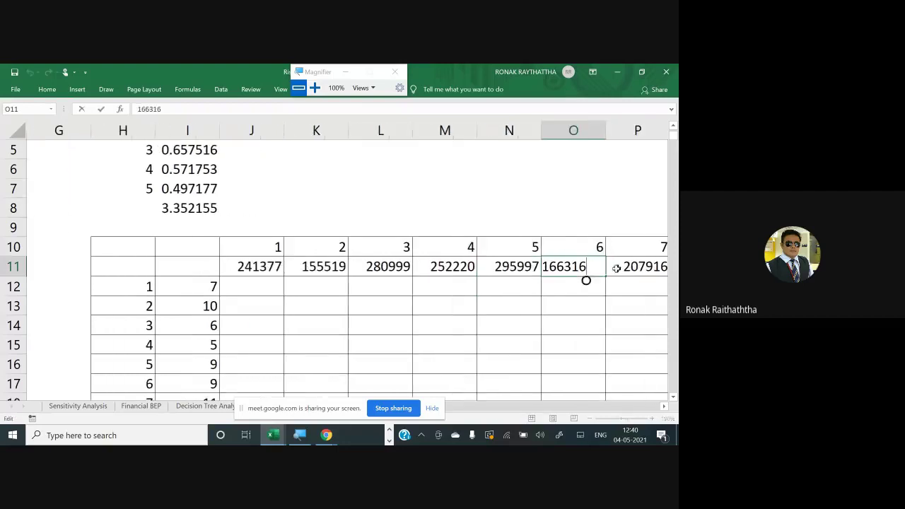
Fill the I12 price formula down to row 1011 and copy the column
{"action": "left_click", "coordinate": [214, 285]}
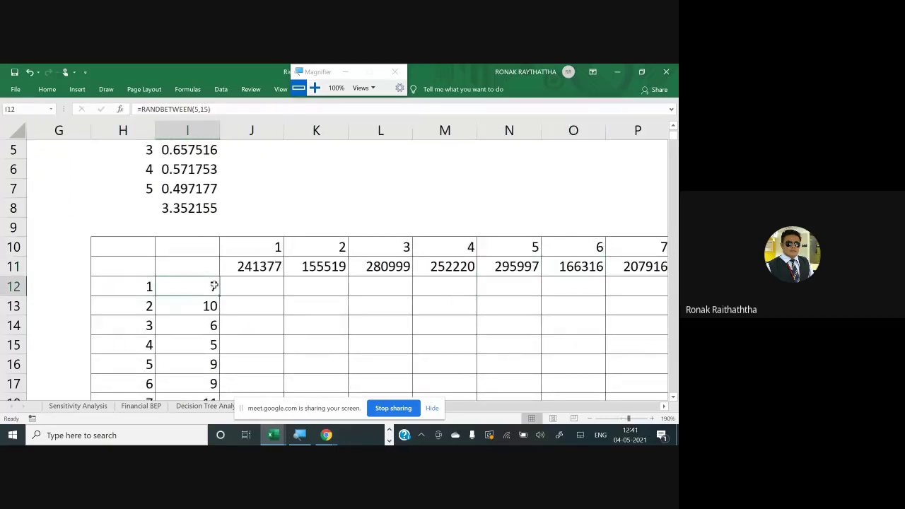
{"action": "double_click", "coordinate": [214, 286]}
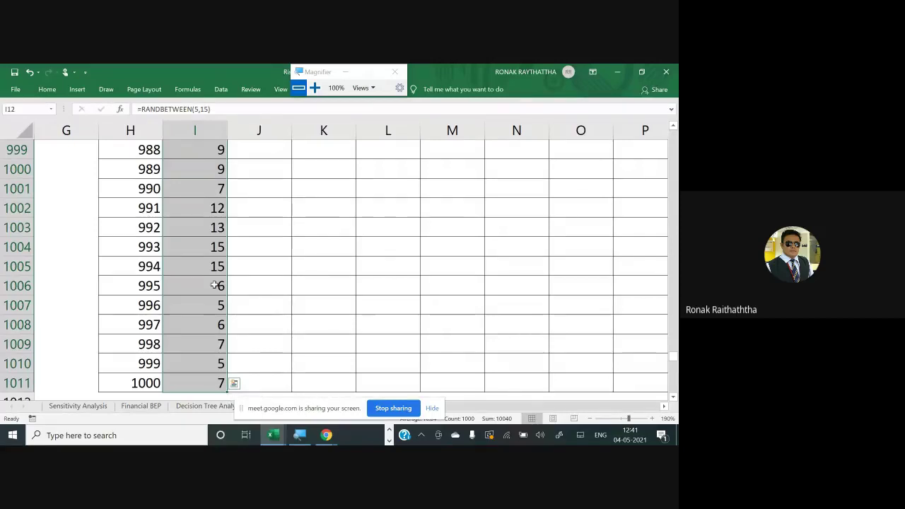
{"action": "key", "text": "ctrl+c"}
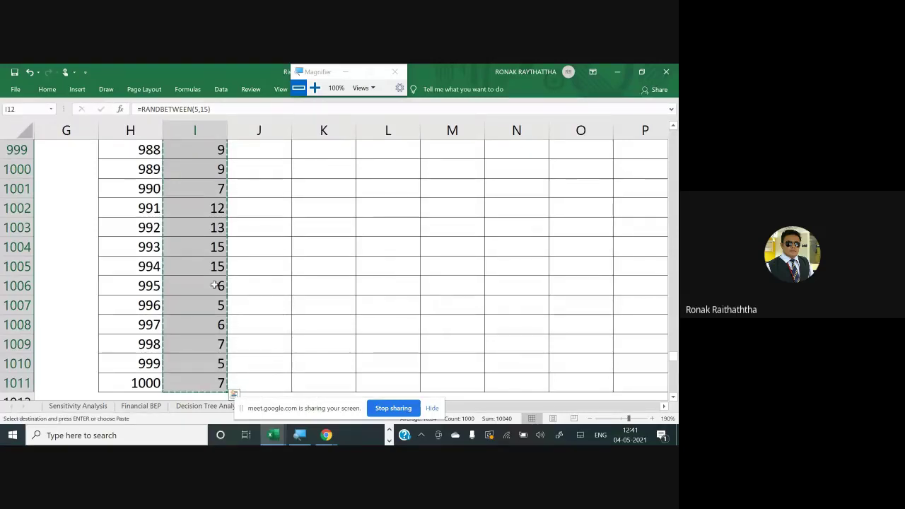
Paste column I as Values so the 1000 prices become fixed numbers, then go to I11
{"action": "key", "text": "alt+h"}
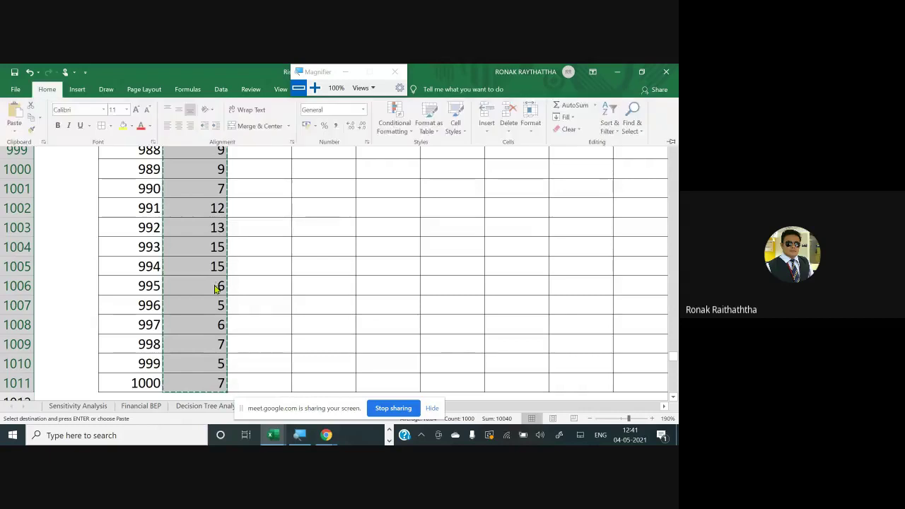
{"action": "key", "text": "Escape"}
{"action": "key", "text": "ctrl+alt+v"}
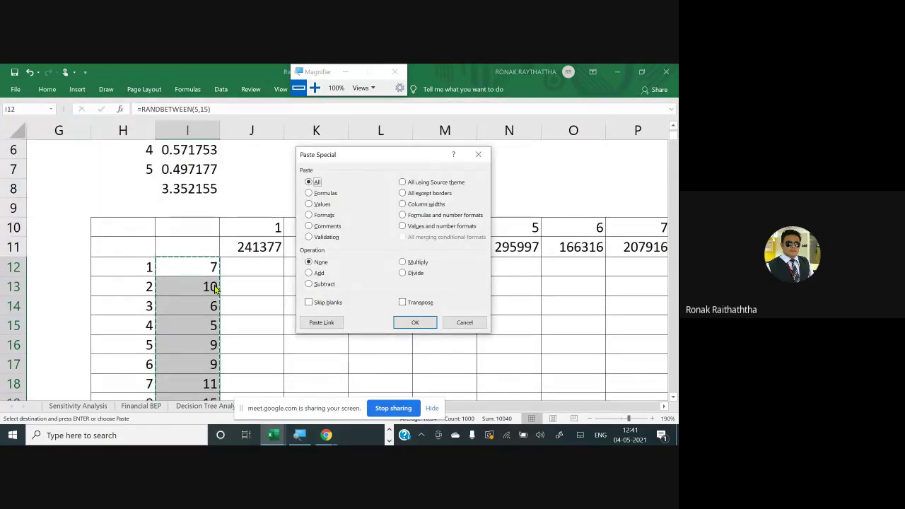
{"action": "key", "text": "v"}
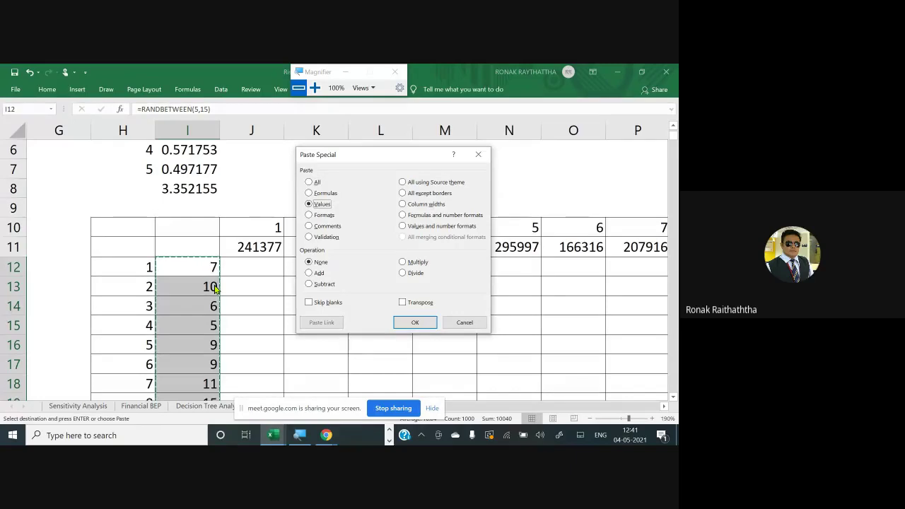
{"action": "key", "text": "Return"}
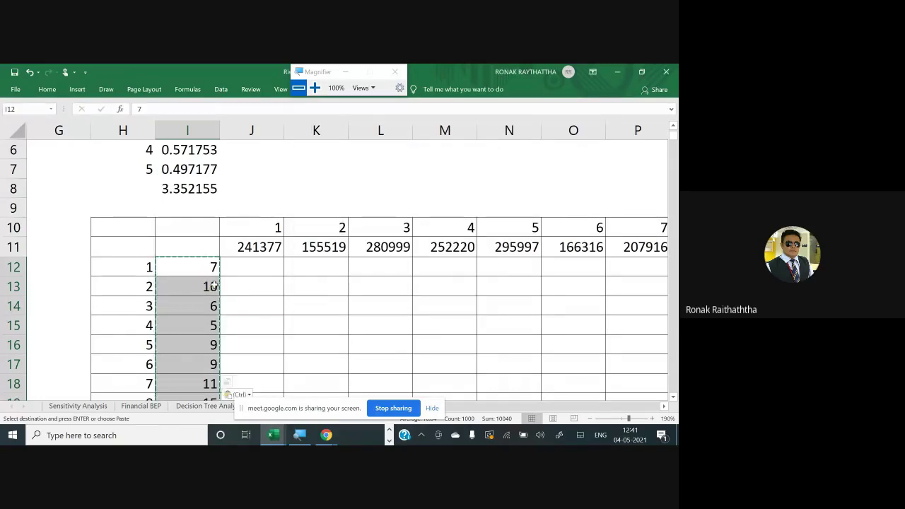
{"action": "key", "text": "ctrl+Down"}
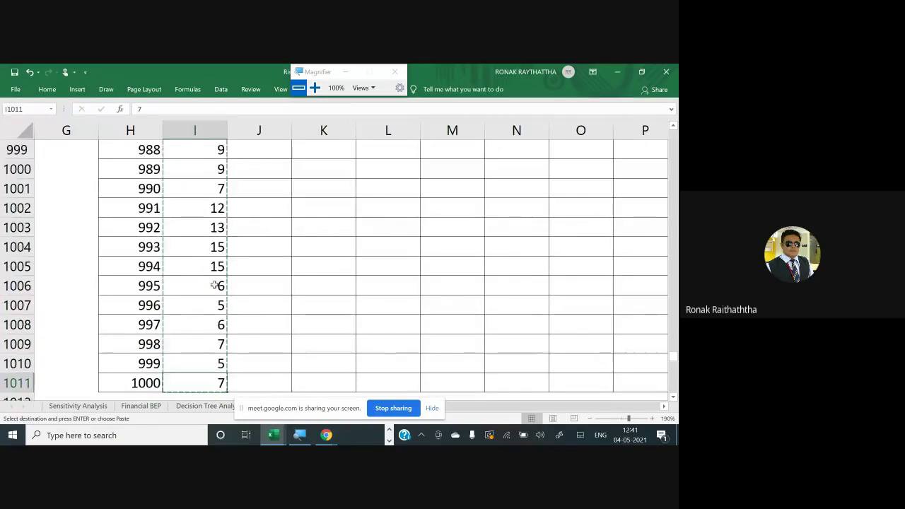
{"action": "key", "text": "ctrl+Up"}
{"action": "key", "text": "Up"}
{"action": "key", "text": "Up"}
{"action": "key", "text": "Escape"}
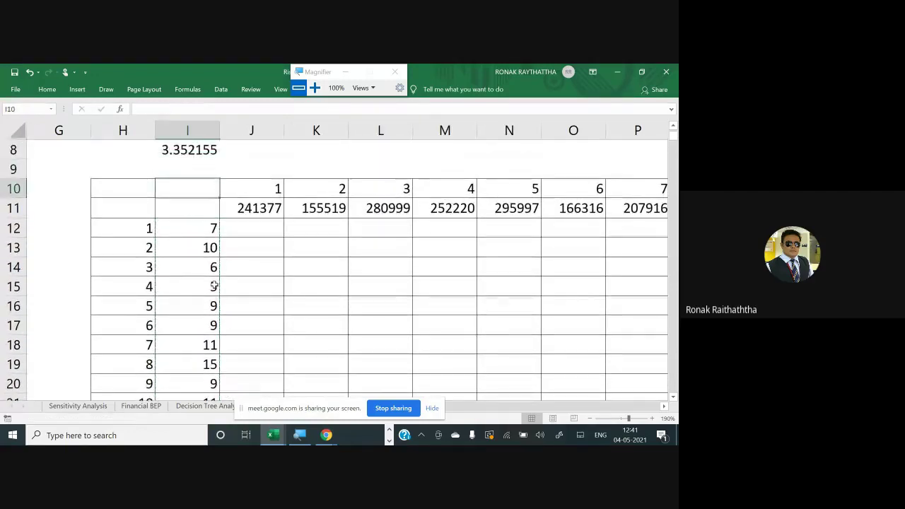
{"action": "key", "text": "Down"}
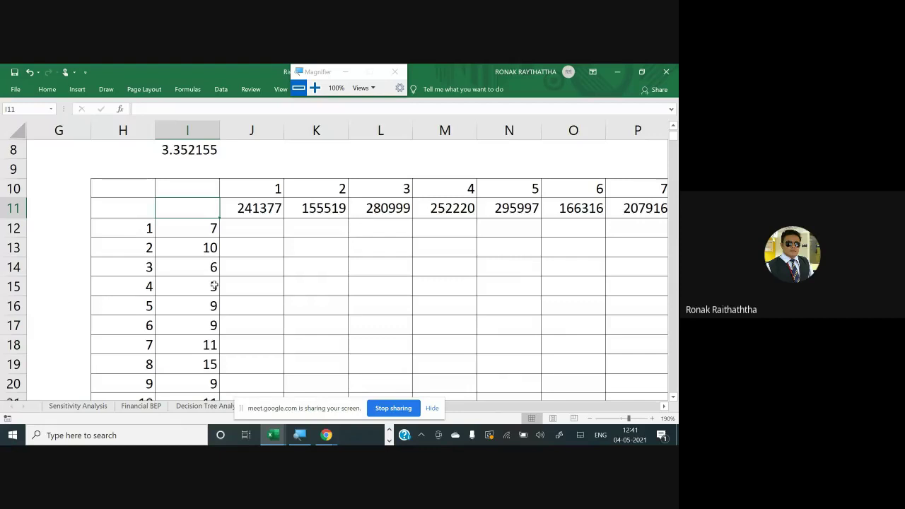
Circle cell I11 with a drawn note and bring the PVCI and NPV cells into view
{"action": "left_click_drag", "start_coordinate": [212, 176], "coordinate": [157, 191]}
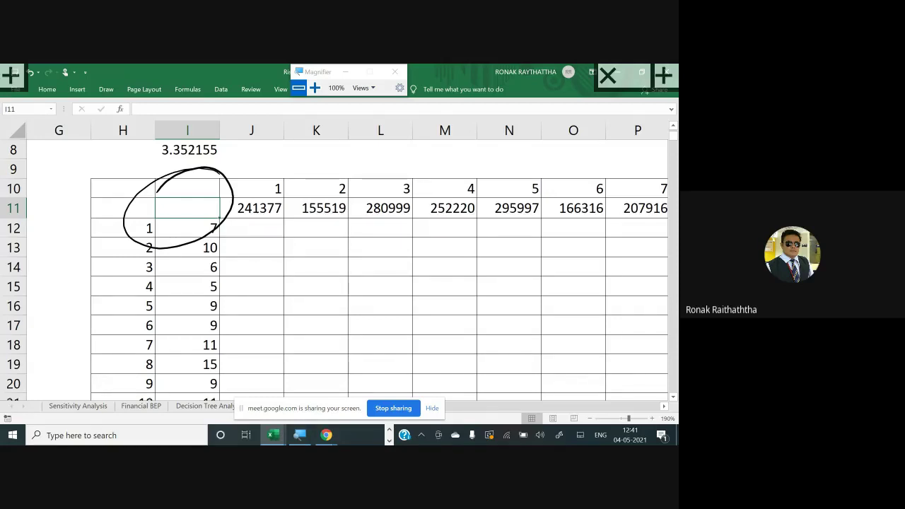
{"action": "left_click", "coordinate": [123, 208]}
{"action": "key", "text": "Left"}
{"action": "key", "text": "Left"}
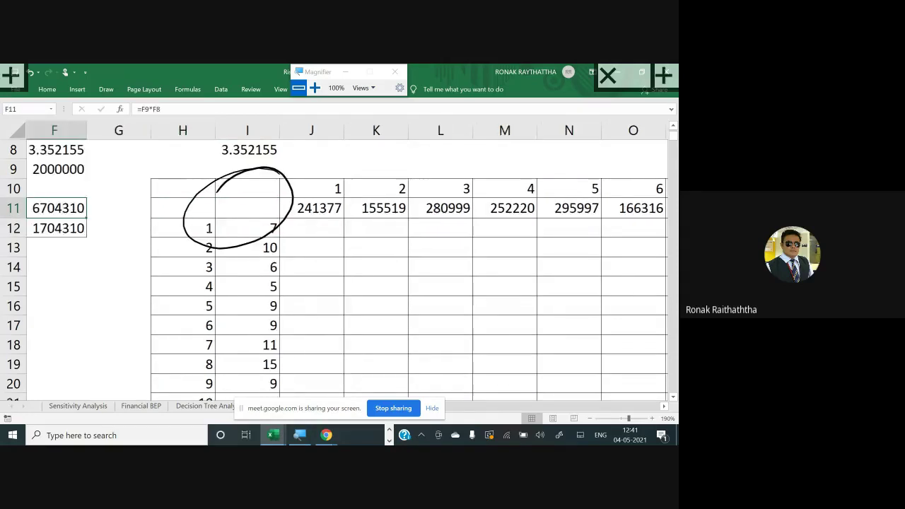
{"action": "key", "text": "Left"}
{"action": "key", "text": "Left"}
{"action": "key", "text": "Right"}
{"action": "key", "text": "Right"}
{"action": "key", "text": "Right"}
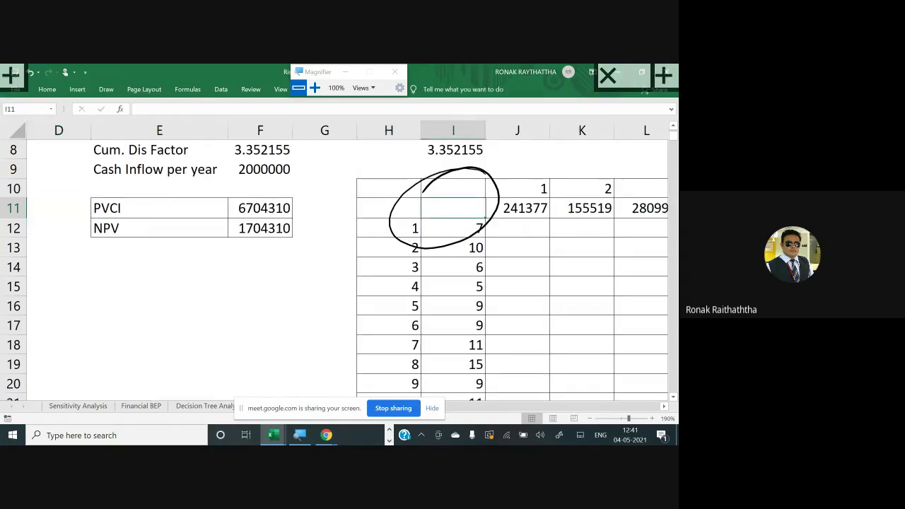
Enter =F11-F3 in I11 to show NPV 1704310, then select row 11 to the end
{"action": "type", "text": "="}
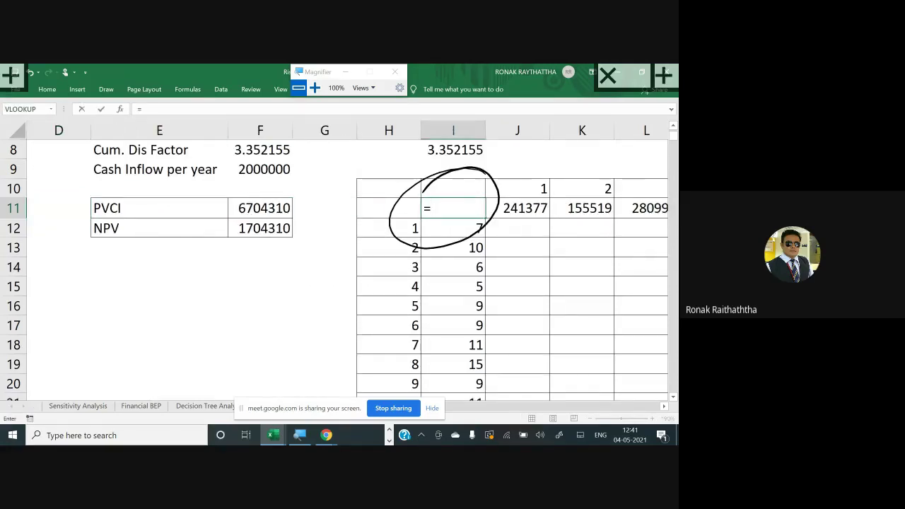
{"action": "scroll", "coordinate": [193, 302], "scroll_direction": "up", "scroll_amount": 1}
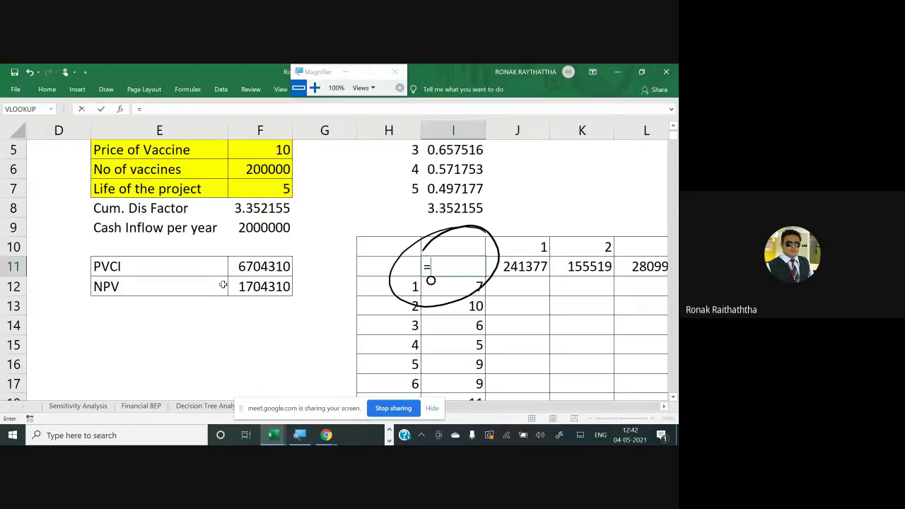
{"action": "left_click", "coordinate": [245, 266]}
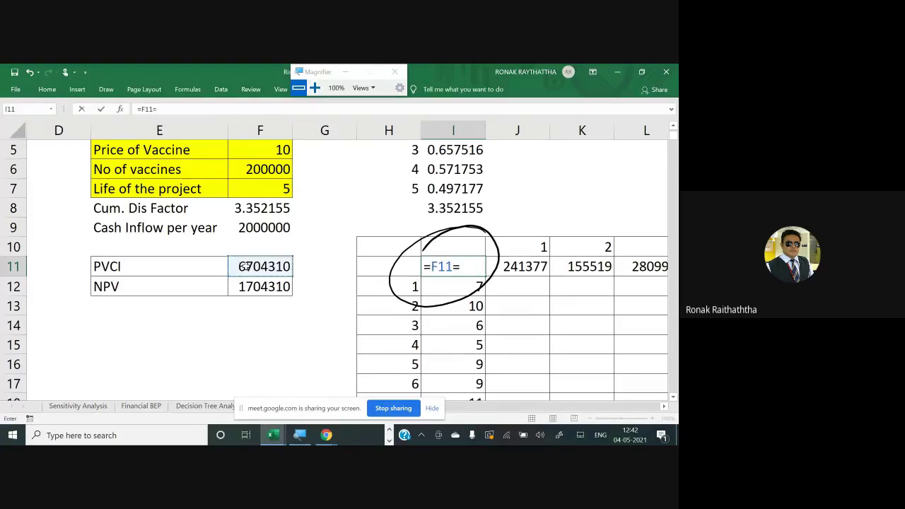
{"action": "type", "text": "-"}
{"action": "scroll", "coordinate": [204, 246], "scroll_direction": "up", "scroll_amount": 1}
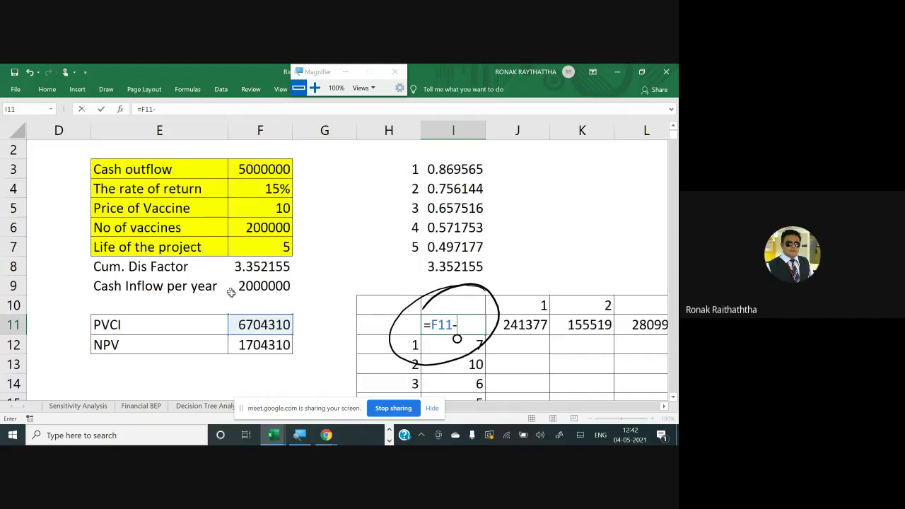
{"action": "left_click", "coordinate": [247, 168]}
{"action": "key", "text": "Return"}
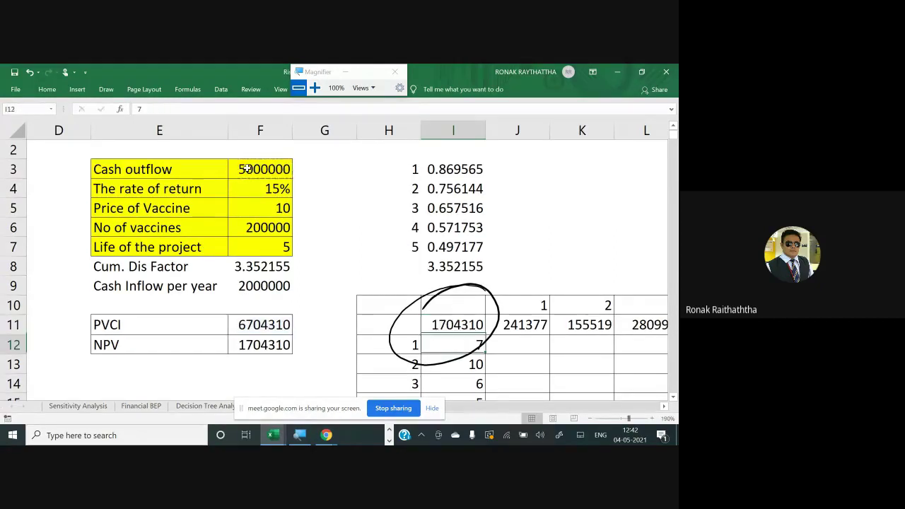
{"action": "key", "text": "Up"}
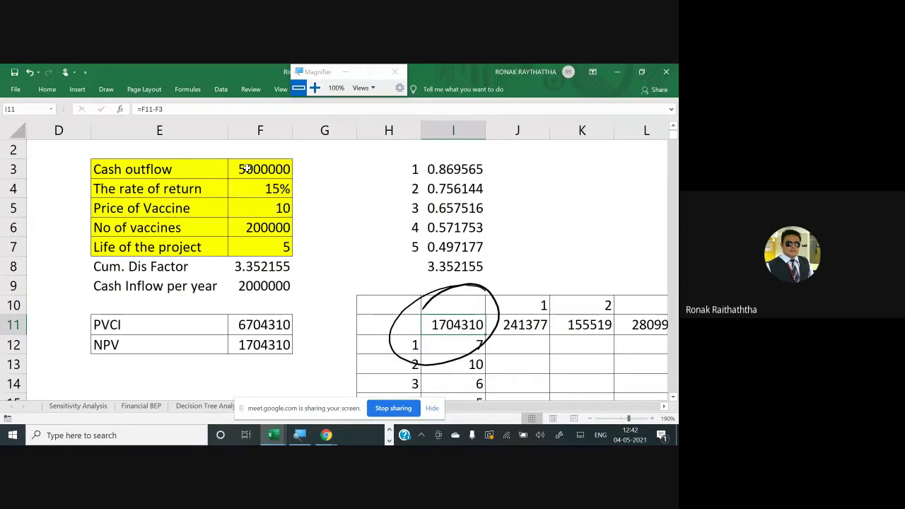
{"action": "key", "text": "ctrl+shift+Right"}
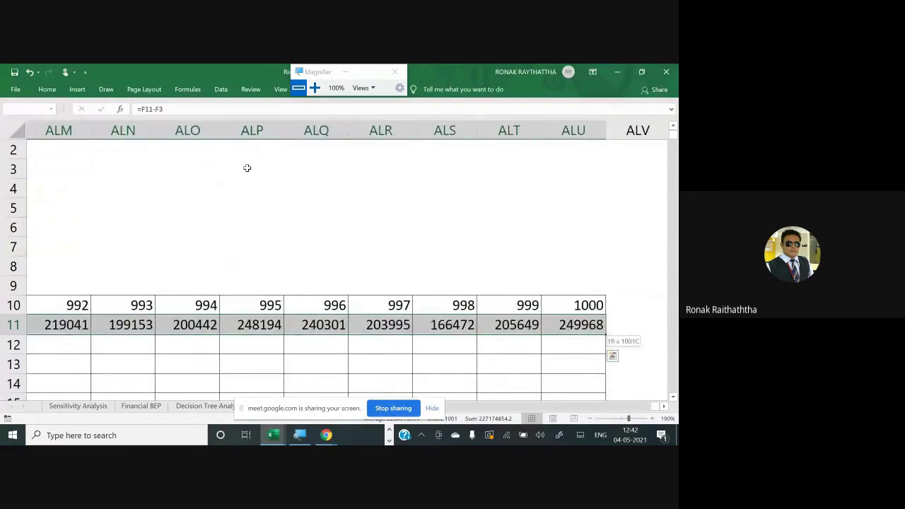
{"action": "left_click_drag", "start_coordinate": [246, 168], "coordinate": [247, 167]}
{"action": "key", "text": "shift+BackSpace"}
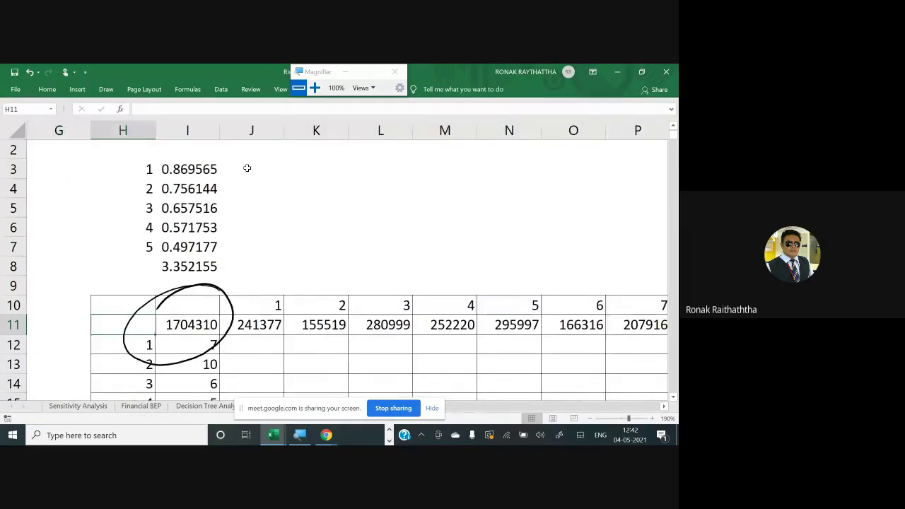
{"action": "key", "text": "alt+Tab"}
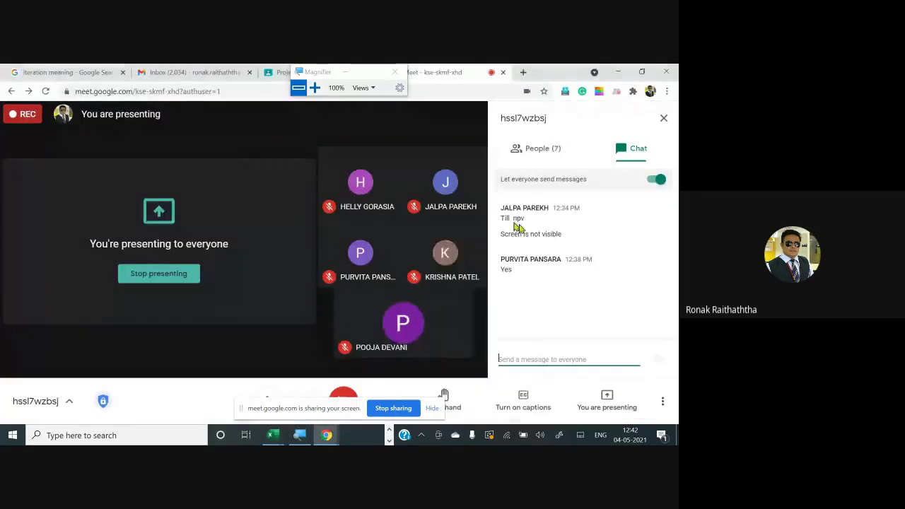
{"action": "left_click", "coordinate": [539, 148]}
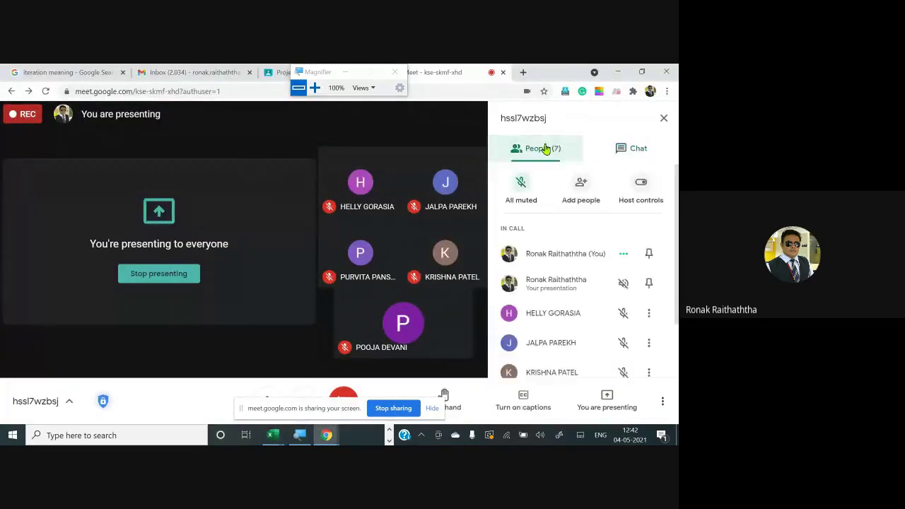
{"action": "key", "text": "alt+Tab"}
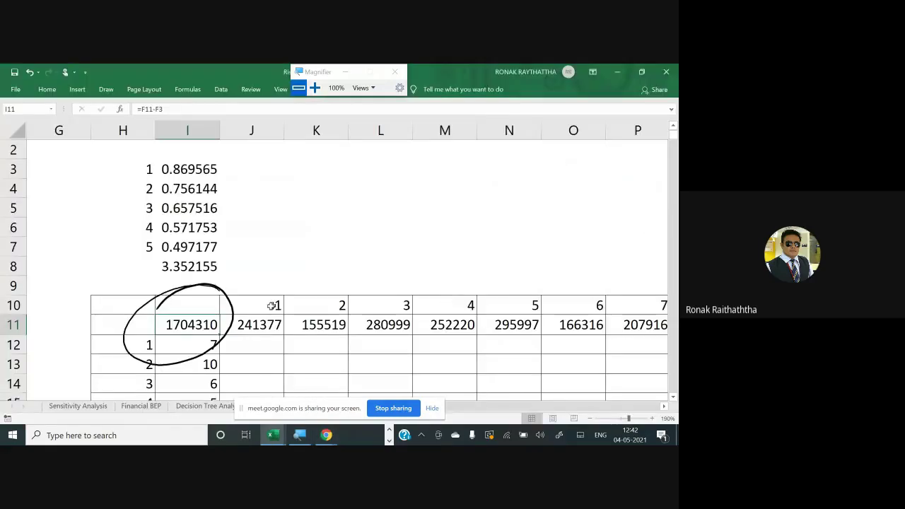
{"action": "scroll", "coordinate": [267, 308], "scroll_direction": "down", "scroll_amount": 4}
{"action": "scroll", "coordinate": [267, 308], "scroll_direction": "up", "scroll_amount": 4}
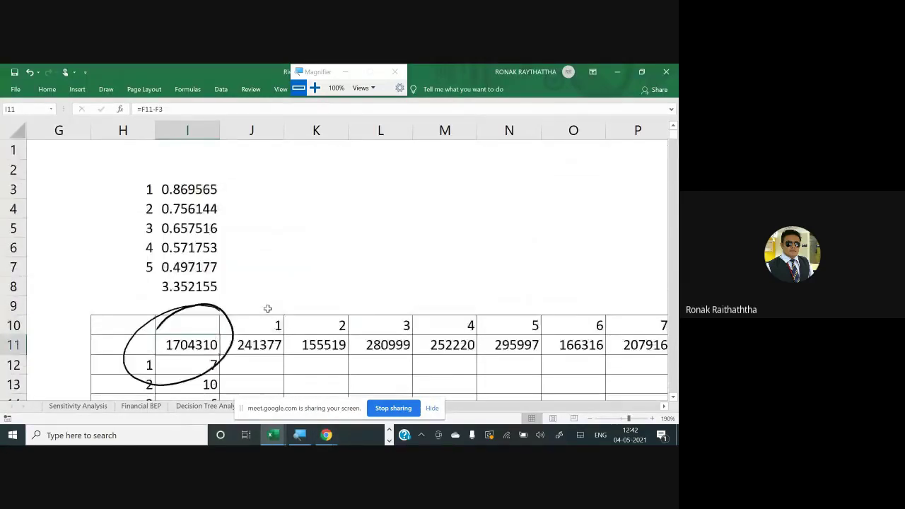
{"action": "scroll", "coordinate": [268, 309], "scroll_direction": "down", "scroll_amount": 1}
{"action": "key", "text": "alt+Tab"}
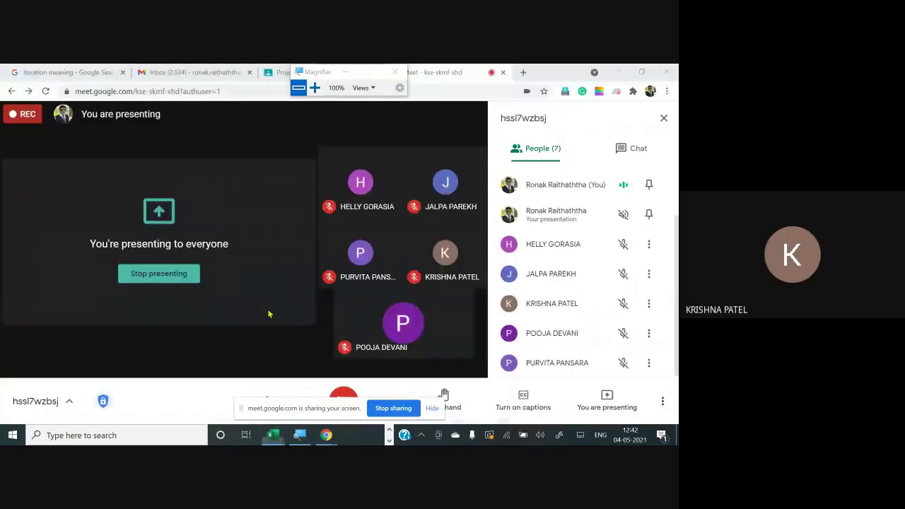
{"action": "key", "text": "alt+Tab"}
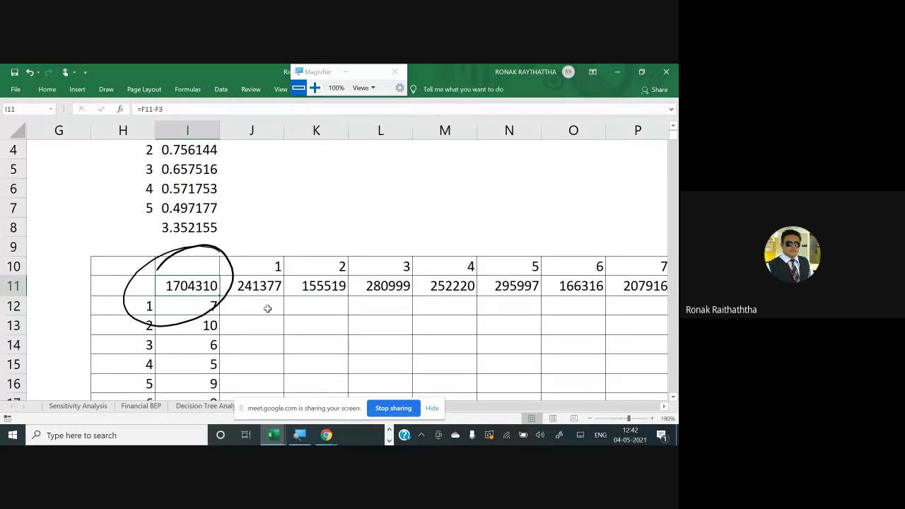
{"action": "key", "text": "alt+Tab"}
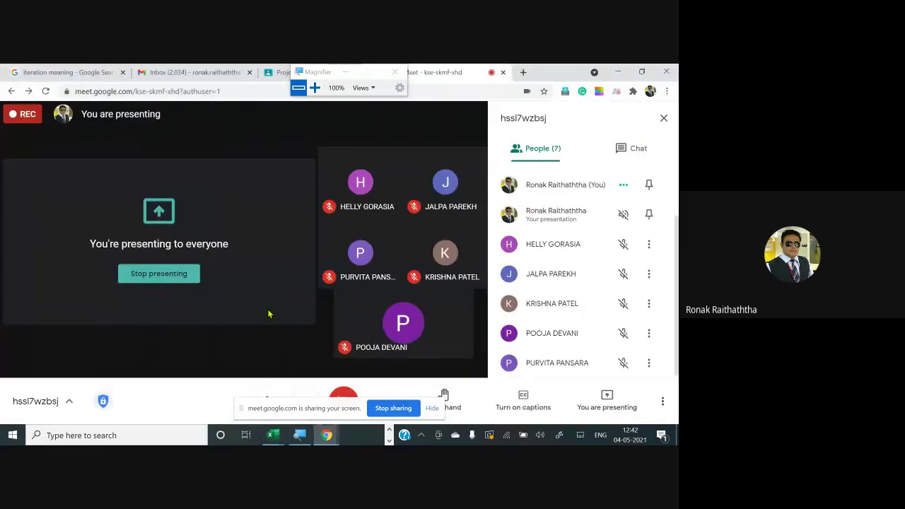
{"action": "left_click", "coordinate": [632, 145]}
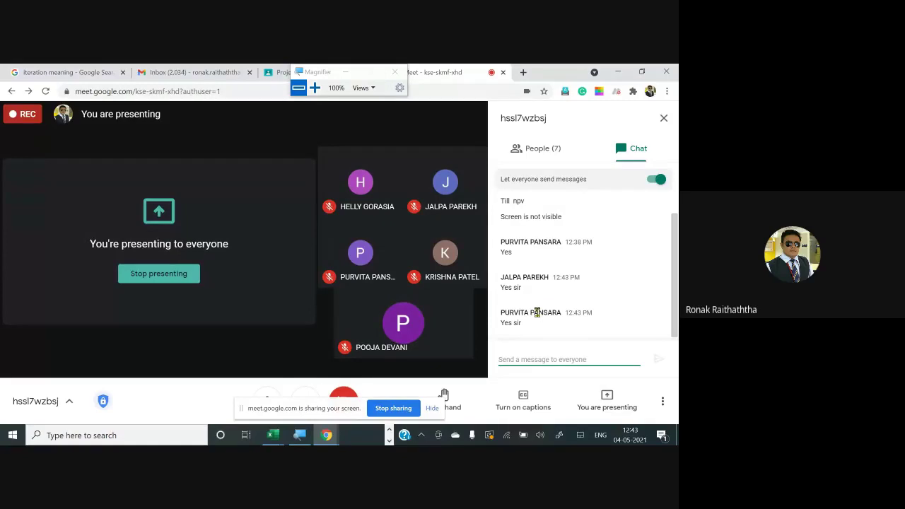
{"action": "key", "text": "alt+Tab"}
Check the table's extent out to simulation 1000 and return to NPV cell I11
{"action": "left_click", "coordinate": [241, 309]}
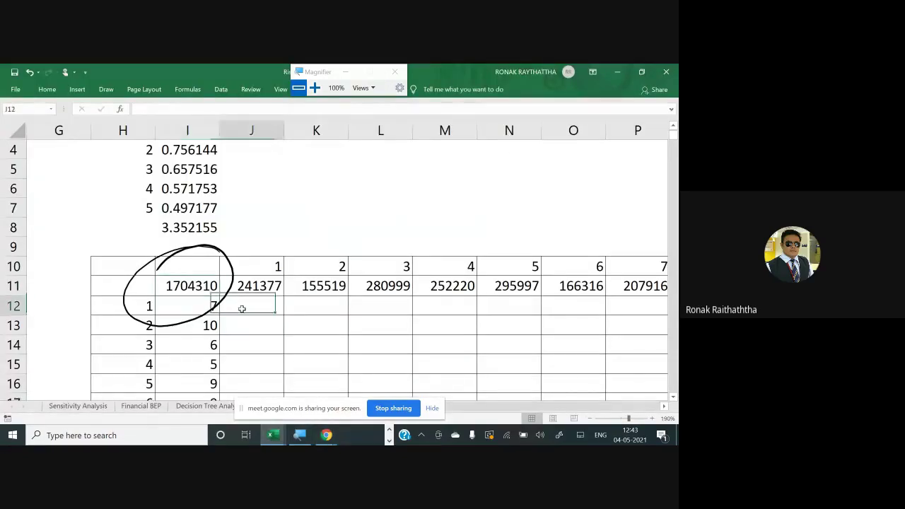
{"action": "scroll", "coordinate": [241, 309], "scroll_direction": "down", "scroll_amount": 7}
{"action": "left_click", "coordinate": [139, 274]}
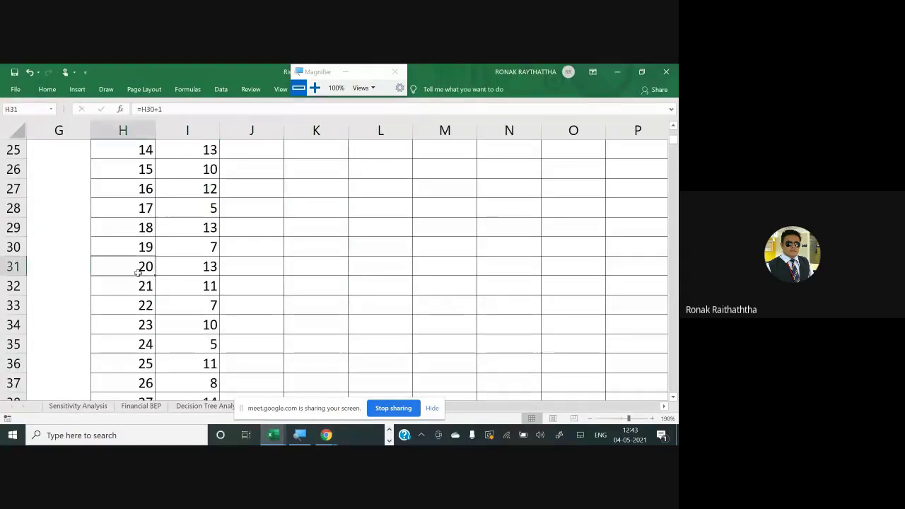
{"action": "key", "text": "ctrl+Down"}
{"action": "key", "text": "ctrl+Up"}
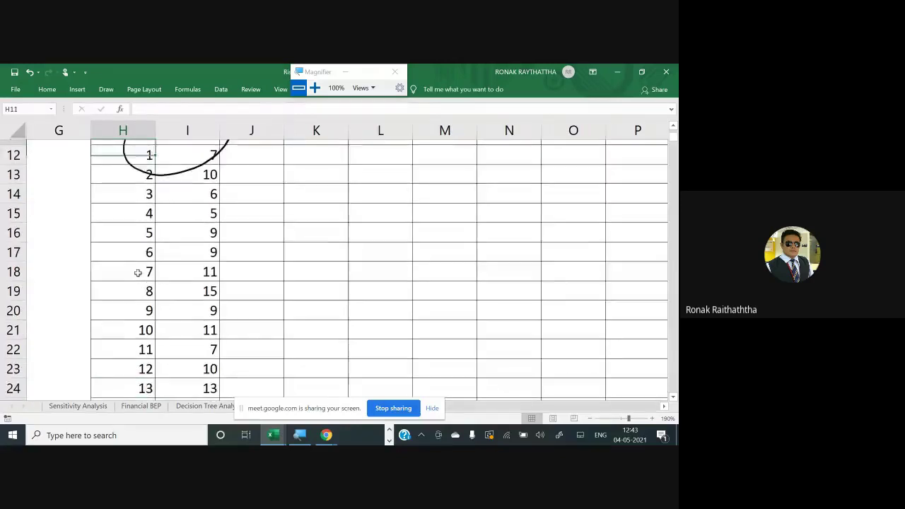
{"action": "key", "text": "Up"}
{"action": "key", "text": "Up"}
{"action": "key", "text": "Up"}
{"action": "key", "text": "Down"}
{"action": "key", "text": "Down"}
{"action": "key", "text": "Right"}
{"action": "key", "text": "Right"}
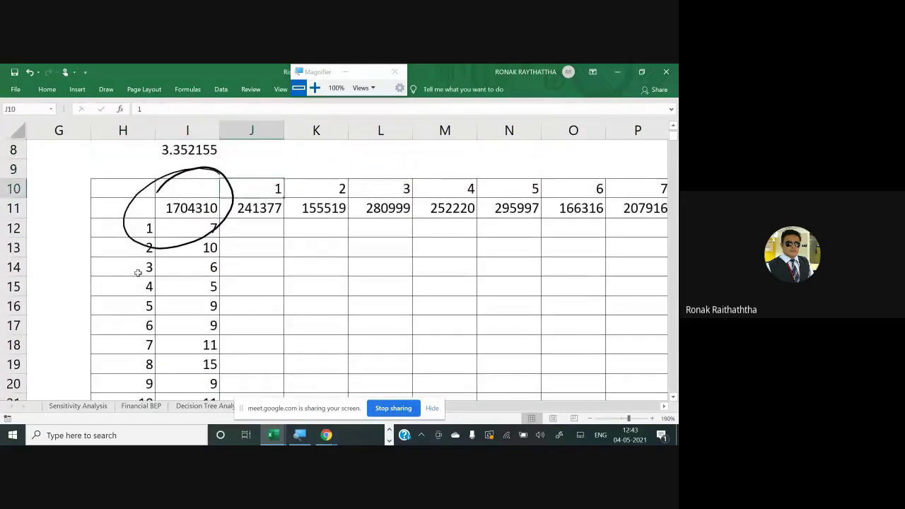
{"action": "key", "text": "ctrl+Right"}
{"action": "key", "text": "Left"}
{"action": "key", "text": "Left"}
{"action": "key", "text": "Left"}
{"action": "key", "text": "Left"}
{"action": "key", "text": "Left"}
{"action": "key", "text": "Left"}
{"action": "key", "text": "Left"}
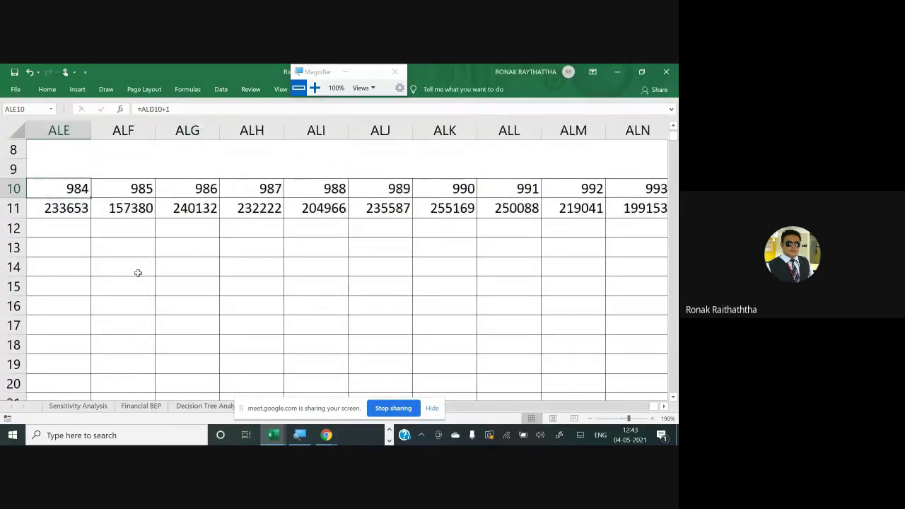
{"action": "key", "text": "Left"}
{"action": "key", "text": "Left"}
{"action": "key", "text": "Left"}
{"action": "key", "text": "ctrl+Left"}
{"action": "key", "text": "Down"}
{"action": "key", "text": "Left"}
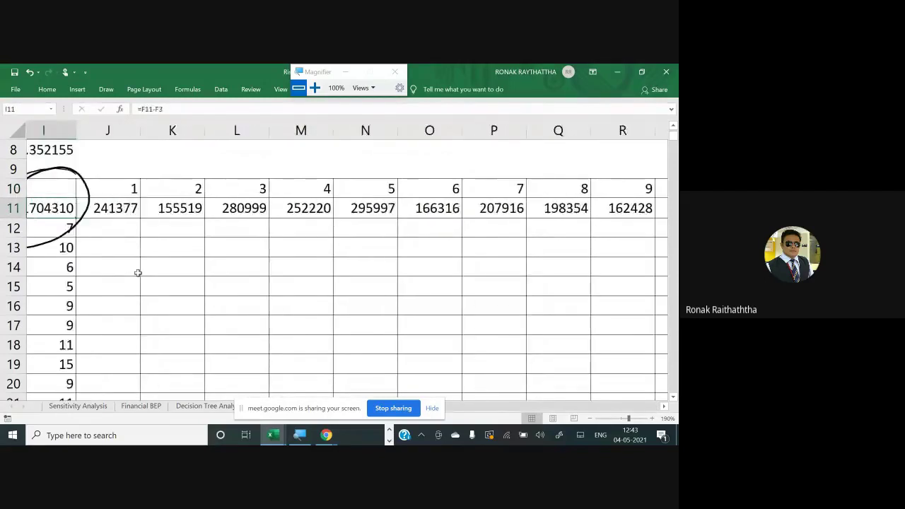
{"action": "key", "text": "Left"}
{"action": "key", "text": "Left"}
{"action": "key", "text": "Right"}
{"action": "key", "text": "Right"}
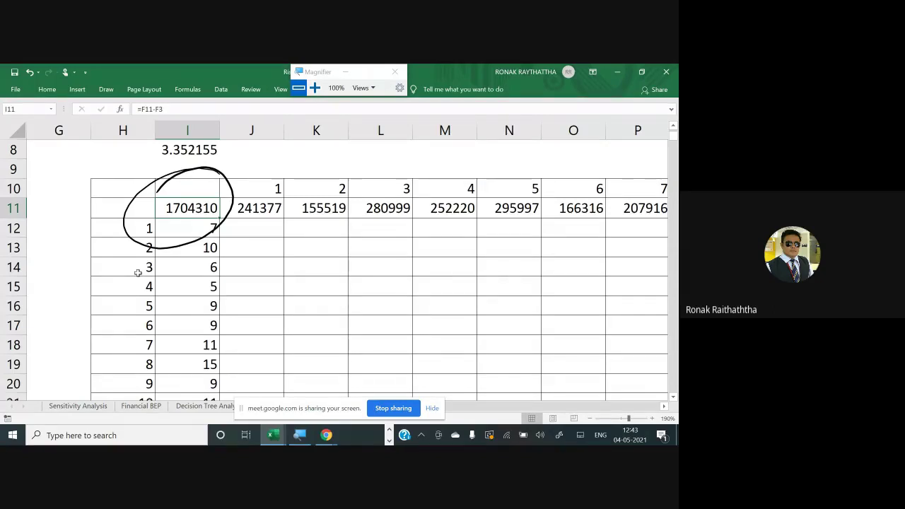
Select the block I11:ALU1011 covering all 1000 simulation columns and trial rows
{"action": "key", "text": "ctrl+shift+Right"}
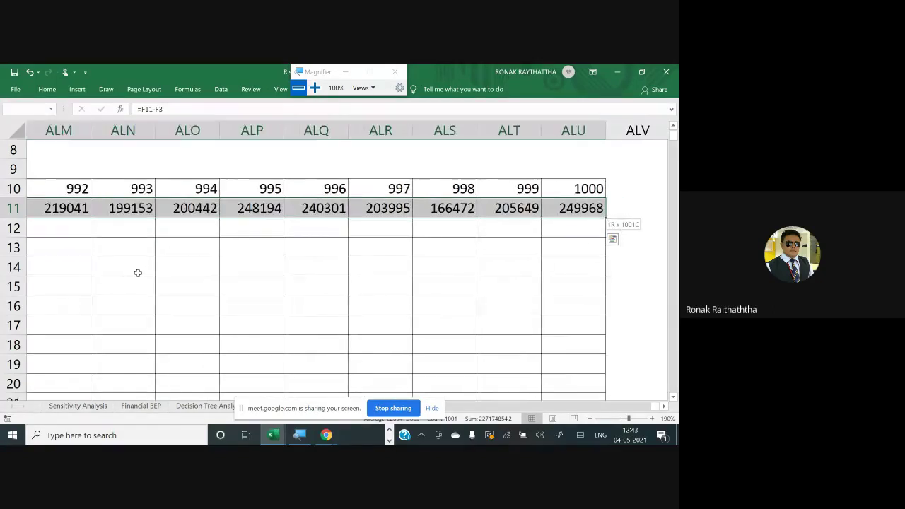
{"action": "key", "text": "ctrl+shift+Down"}
{"action": "key", "text": "ctrl+q"}
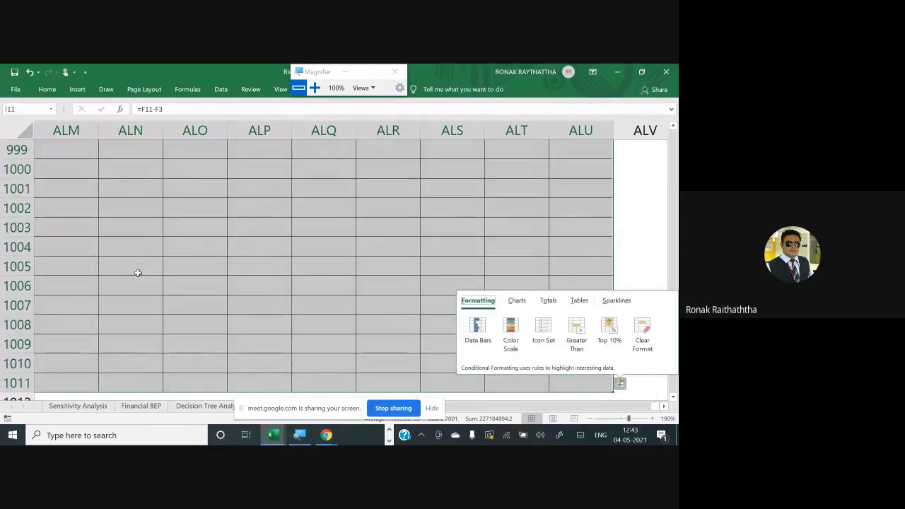
{"action": "scroll", "coordinate": [77, 290], "scroll_direction": "down", "scroll_amount": 1}
{"action": "scroll", "coordinate": [82, 294], "scroll_direction": "up", "scroll_amount": 2}
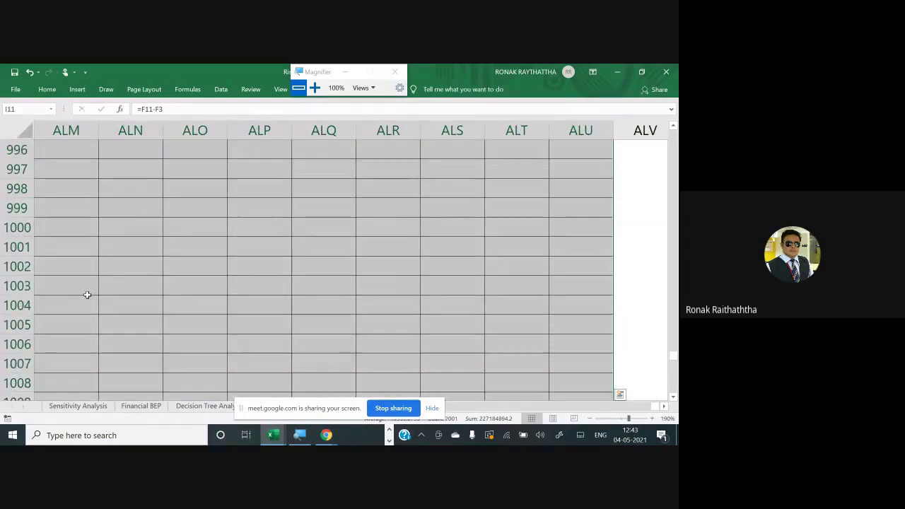
{"action": "scroll", "coordinate": [77, 282], "scroll_direction": "up", "scroll_amount": 3}
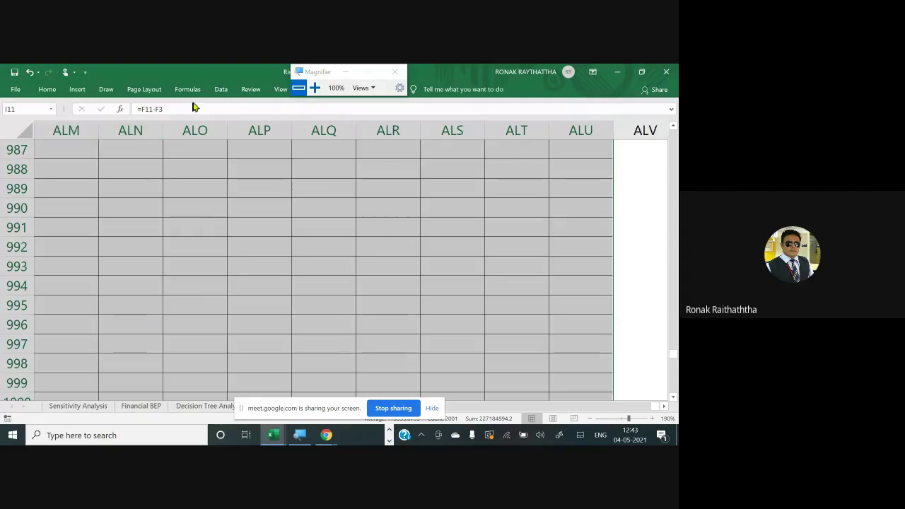
{"action": "left_click", "coordinate": [219, 91]}
Launch Data > What-If Analysis > Data Table for the selected NPV grid
{"action": "left_click", "coordinate": [314, 88]}
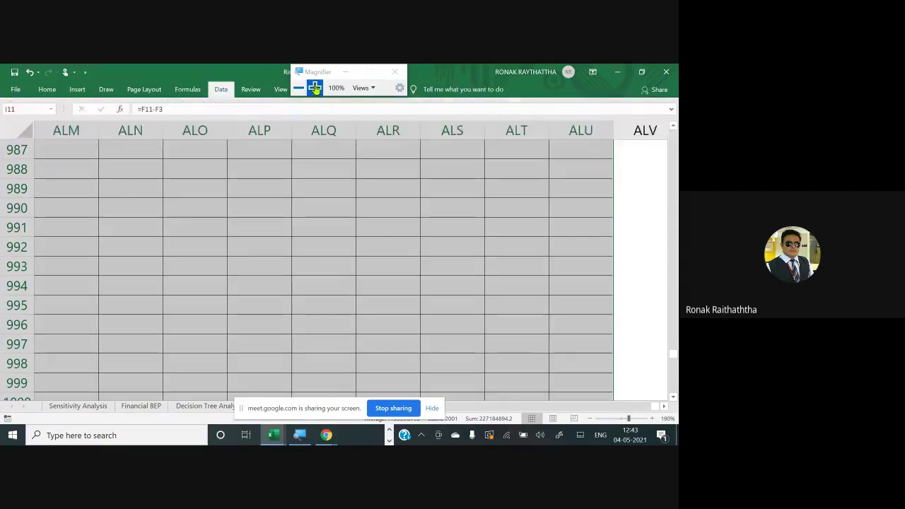
{"action": "left_click", "coordinate": [176, 94]}
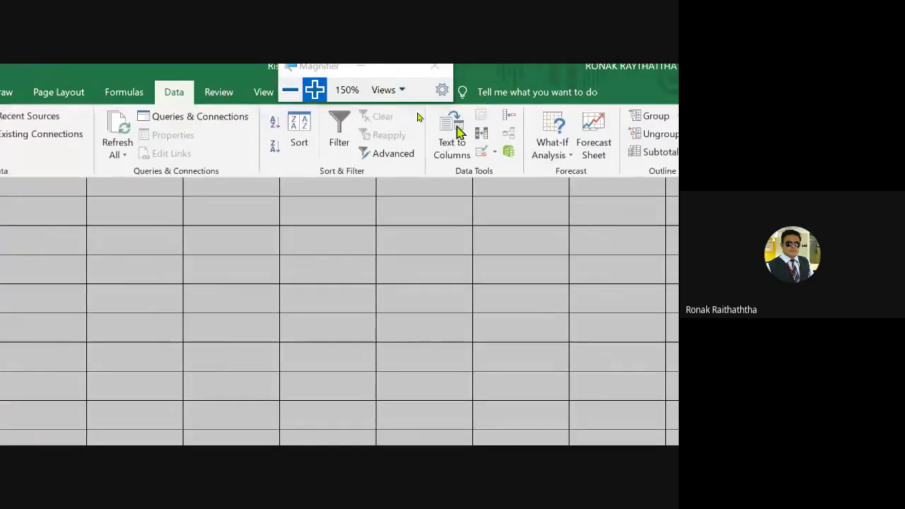
{"action": "left_click", "coordinate": [382, 150]}
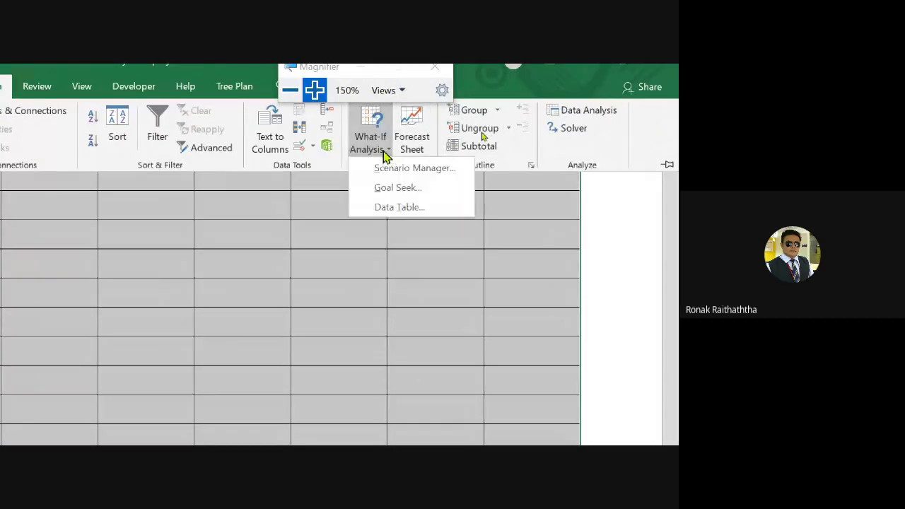
{"action": "left_click", "coordinate": [393, 207]}
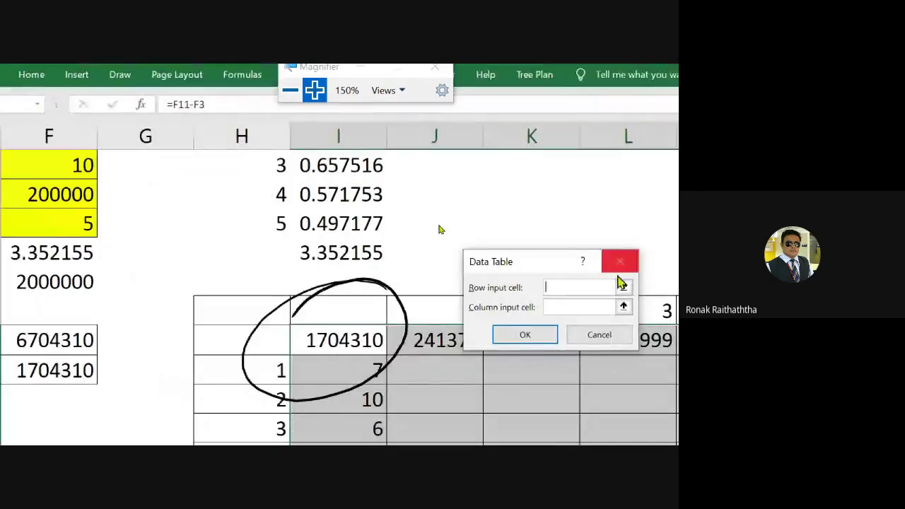
Fill the data table with row input $F$6 (No of vaccines) and column input $F$5 (Price)
{"action": "left_click", "coordinate": [623, 286]}
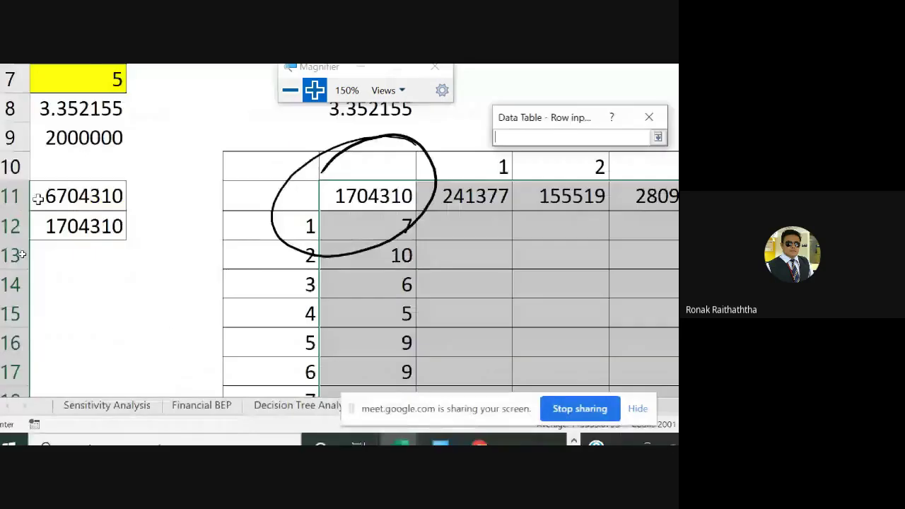
{"action": "left_click", "coordinate": [73, 149]}
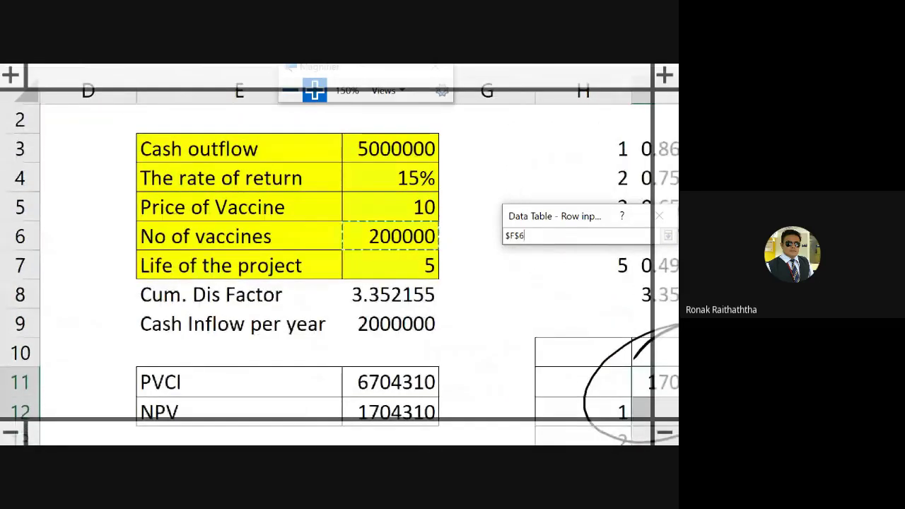
{"action": "key", "text": "Return"}
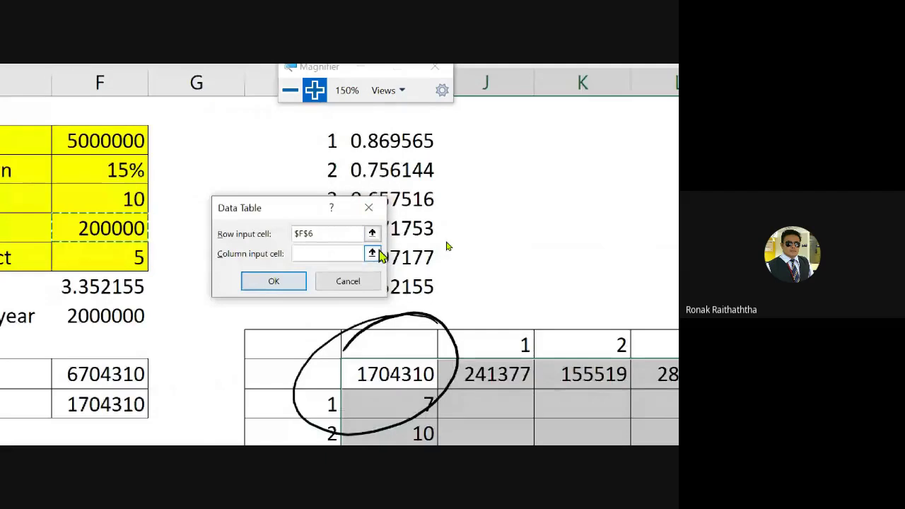
{"action": "left_click", "coordinate": [373, 253]}
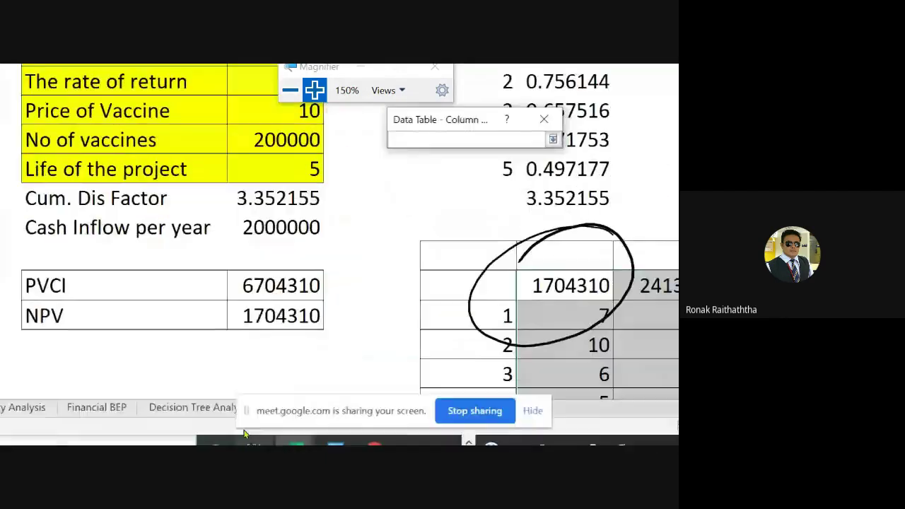
{"action": "left_click", "coordinate": [282, 244]}
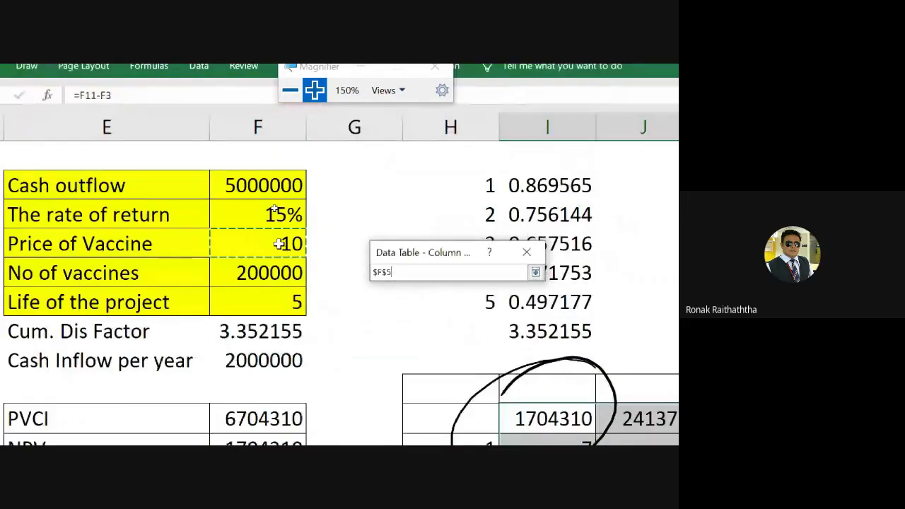
{"action": "key", "text": "Return"}
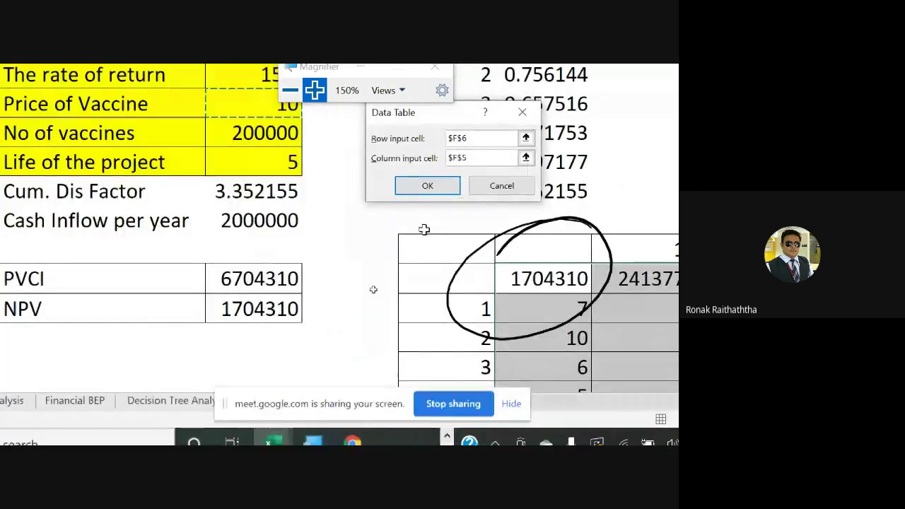
{"action": "left_click", "coordinate": [423, 187]}
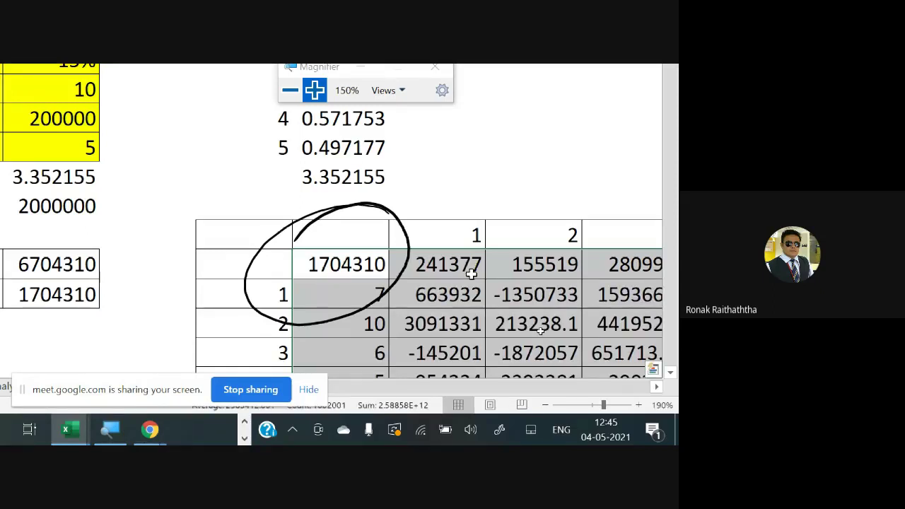
{"action": "left_click", "coordinate": [471, 274]}
{"action": "key", "text": "Left"}
{"action": "key", "text": "Left"}
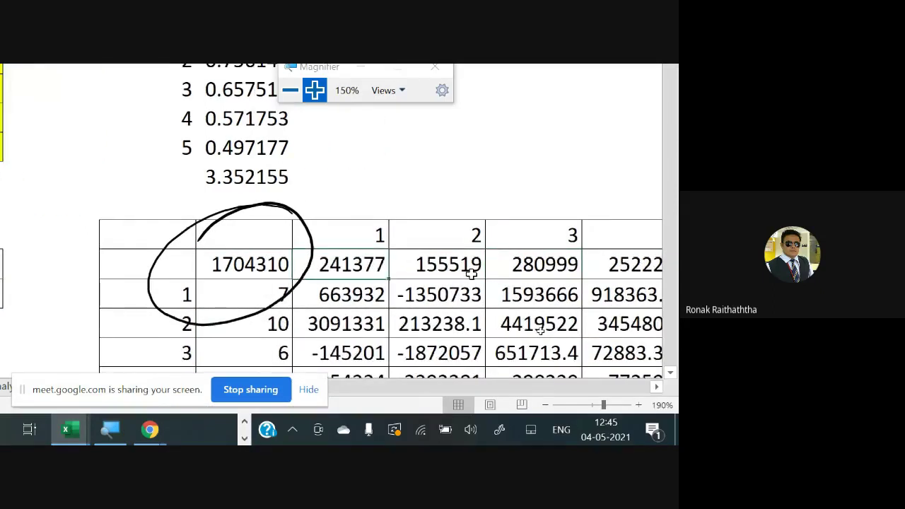
{"action": "key", "text": "Up"}
{"action": "key", "text": "Down"}
{"action": "key", "text": "Left"}
{"action": "key", "text": "Right"}
{"action": "key", "text": "ctrl+shift+Right"}
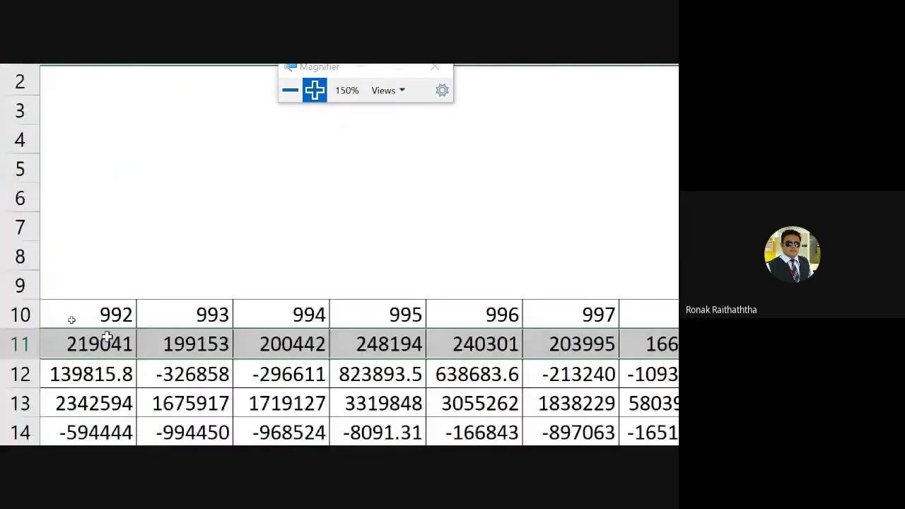
{"action": "left_click", "coordinate": [106, 339]}
{"action": "key", "text": "Left"}
{"action": "key", "text": "Left"}
{"action": "key", "text": "Left"}
{"action": "key", "text": "Left"}
{"action": "key", "text": "ctrl+Left"}
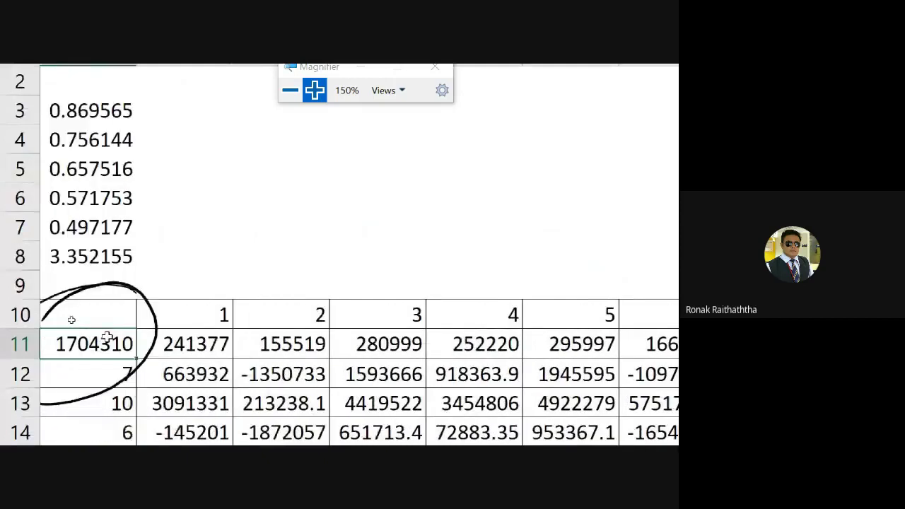
{"action": "key", "text": "Right"}
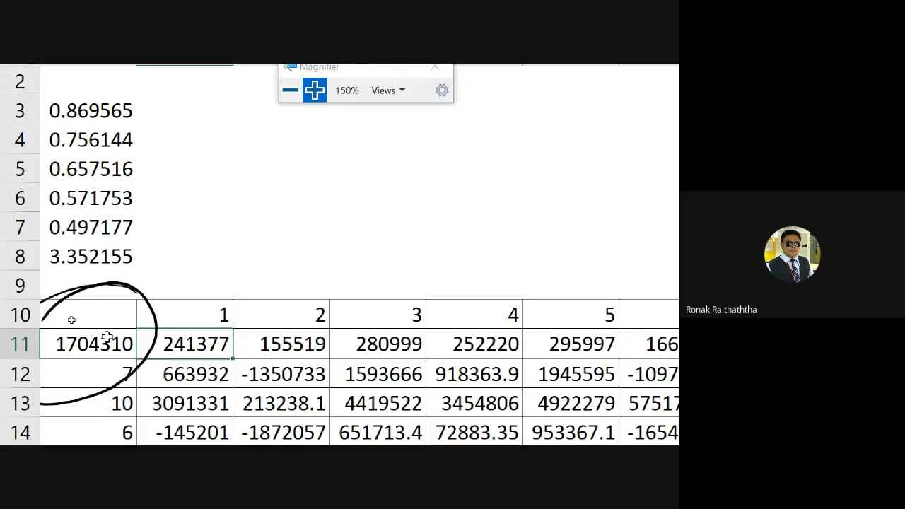
{"action": "left_click_drag", "start_coordinate": [396, 423], "coordinate": [453, 424]}
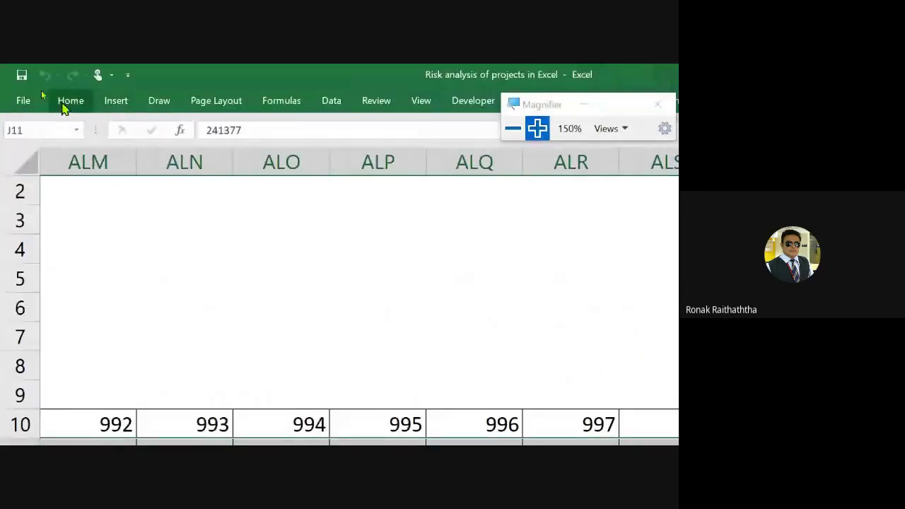
Select the price column from I12 down to row 1011 and fill it light green
{"action": "left_click", "coordinate": [64, 103]}
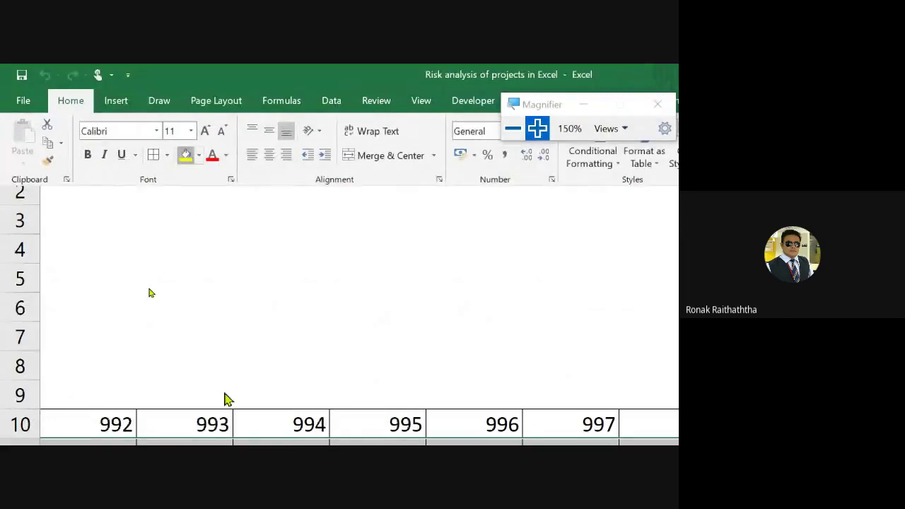
{"action": "key", "text": "Home"}
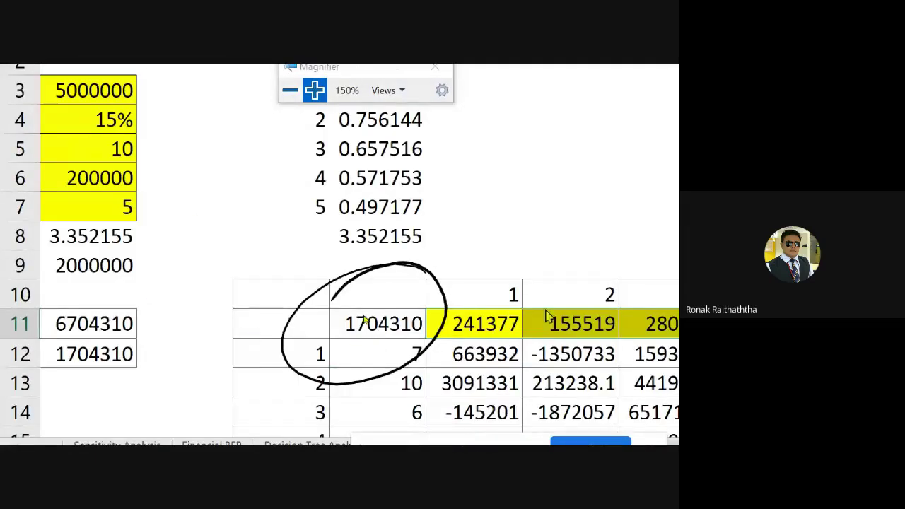
{"action": "left_click", "coordinate": [396, 349]}
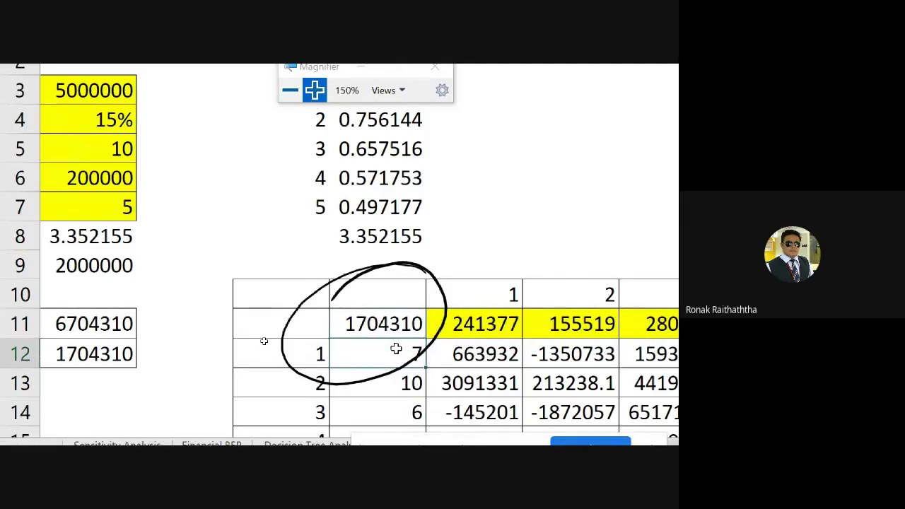
{"action": "key", "text": "ctrl+shift+Down"}
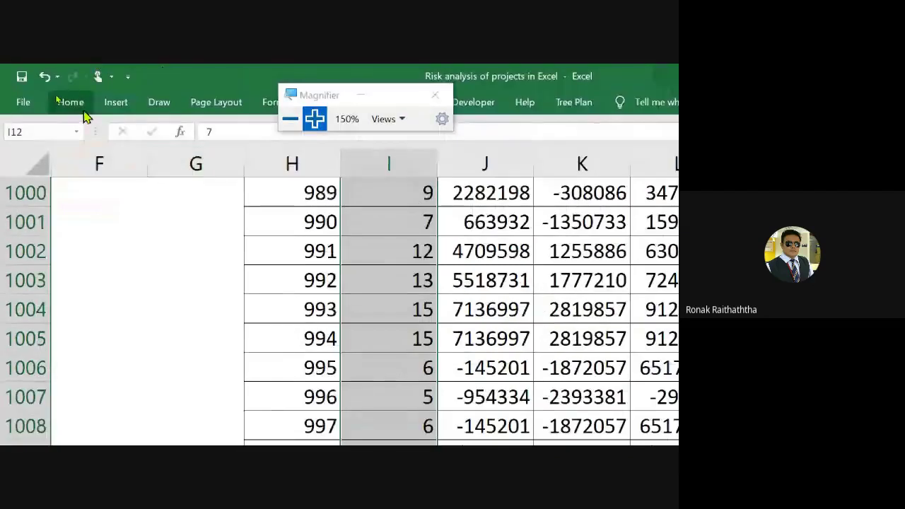
{"action": "left_click", "coordinate": [71, 102]}
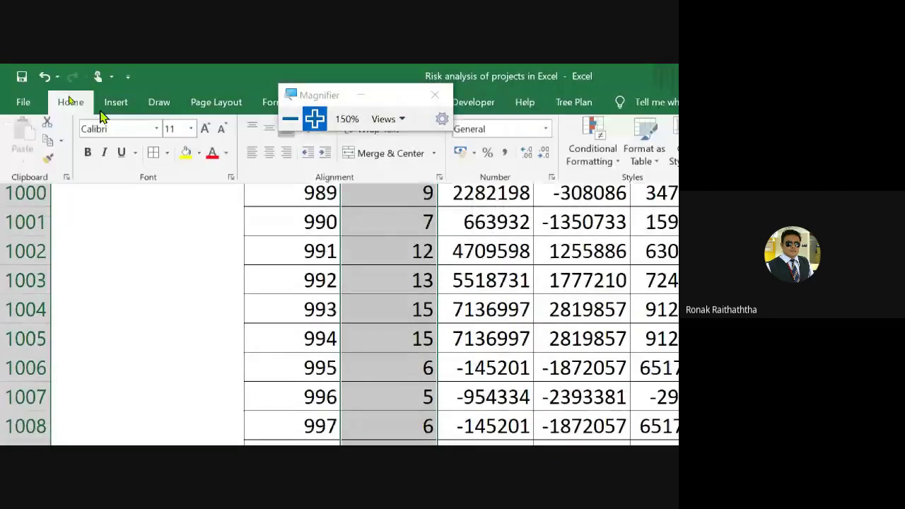
{"action": "left_click", "coordinate": [199, 152]}
{"action": "left_click", "coordinate": [309, 241]}
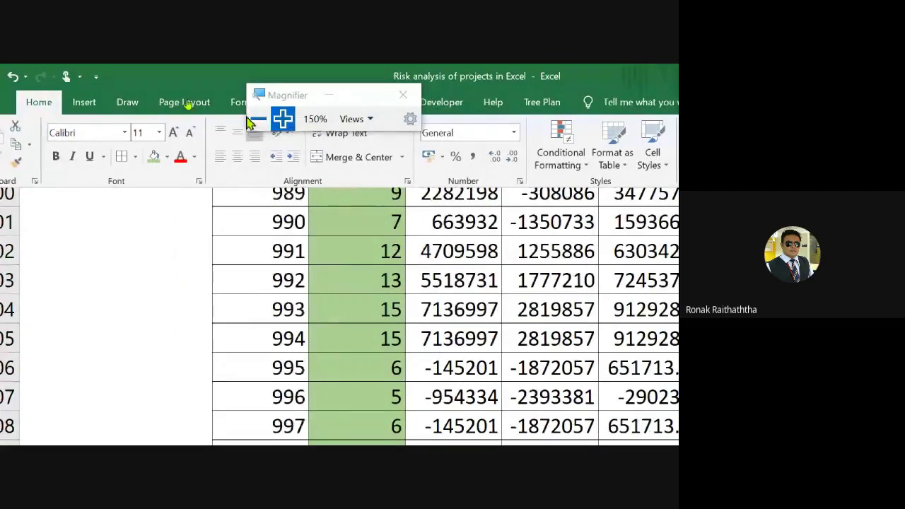
{"action": "left_click", "coordinate": [256, 119]}
{"action": "key", "text": "super+minus"}
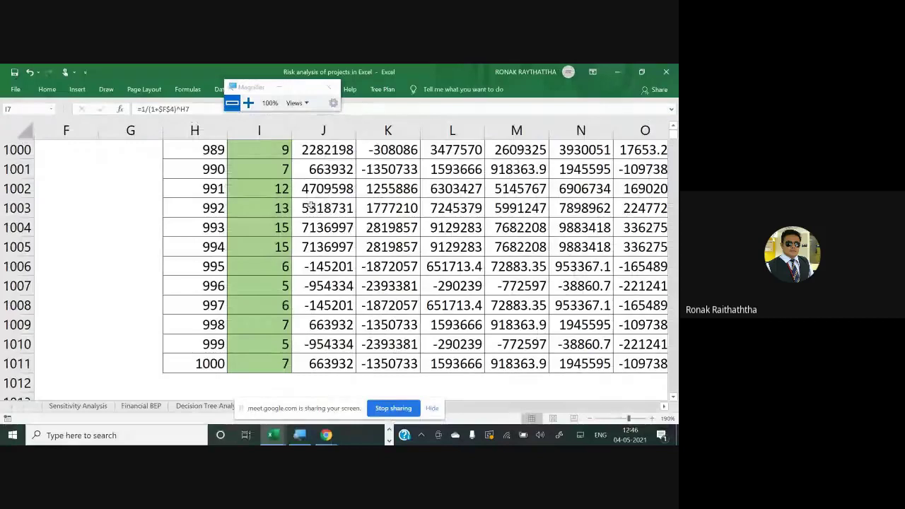
{"action": "left_click", "coordinate": [319, 207]}
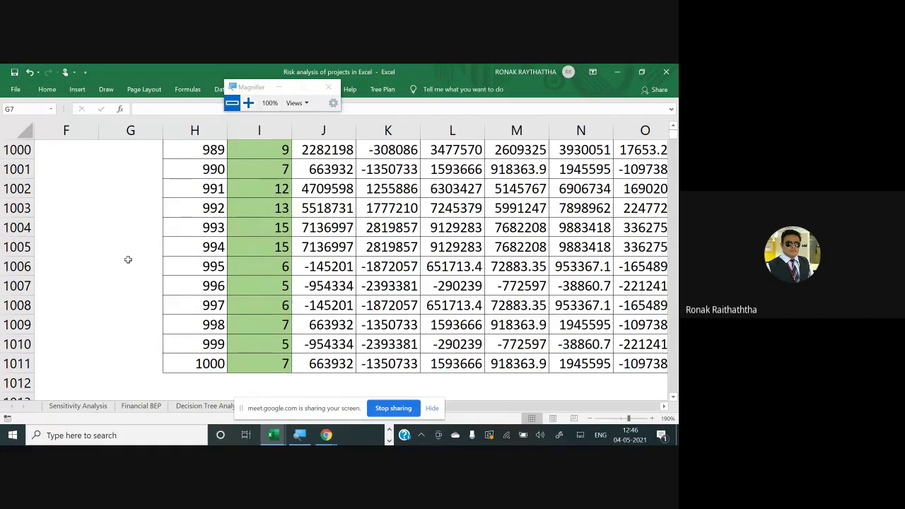
{"action": "double_click", "coordinate": [253, 228]}
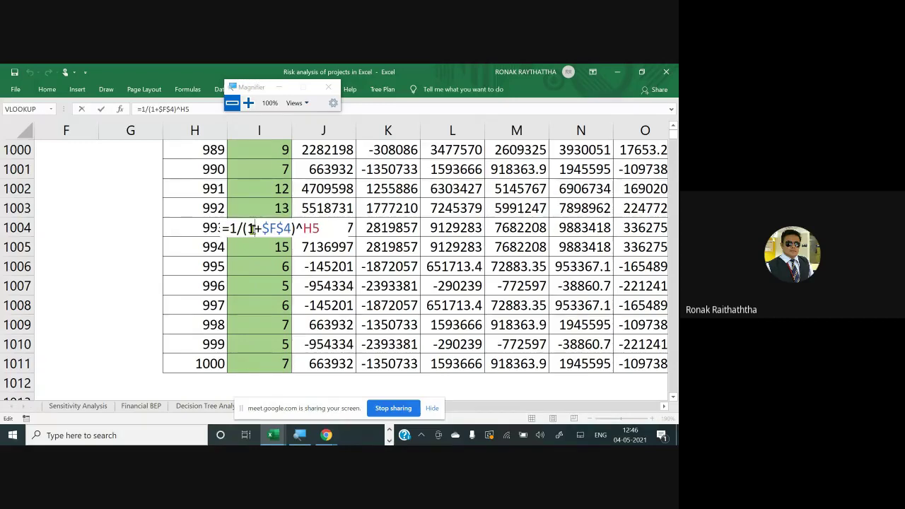
{"action": "key", "text": "Escape"}
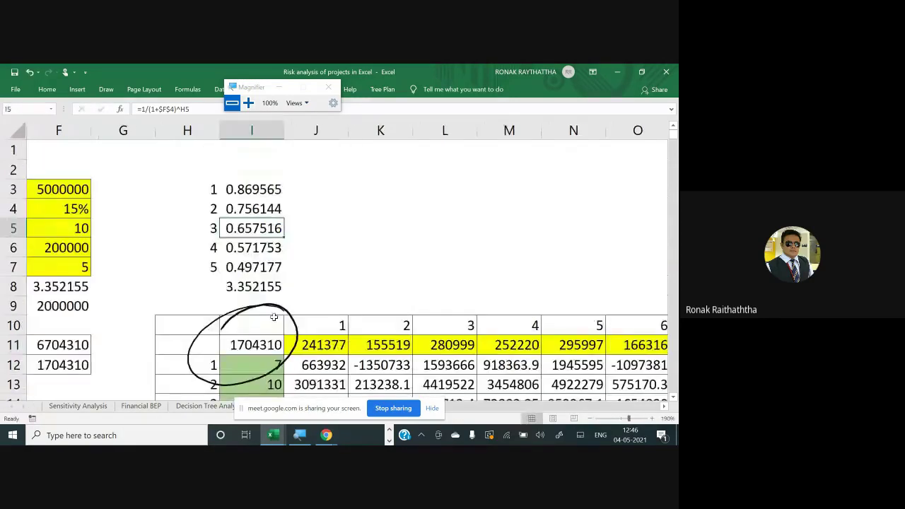
{"action": "scroll", "coordinate": [275, 321], "scroll_direction": "down", "scroll_amount": 3}
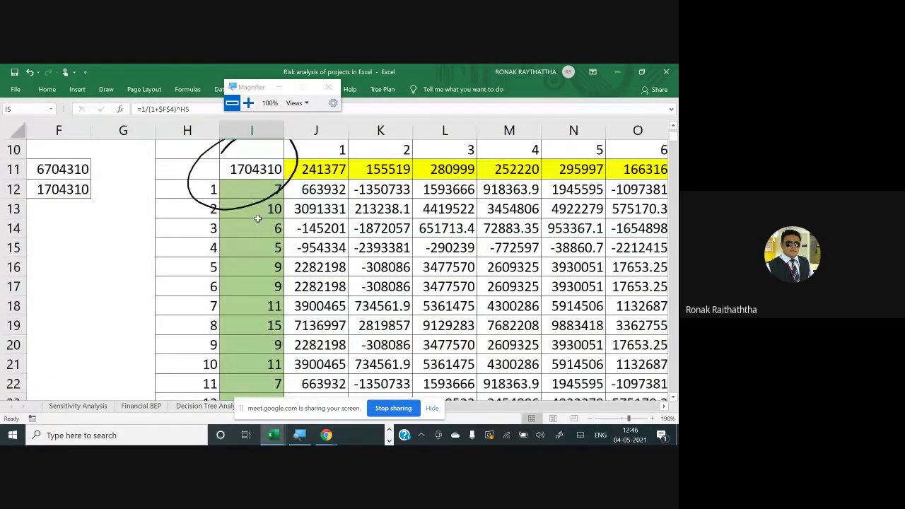
{"action": "key", "text": "alt+Tab"}
{"action": "key", "text": "alt+Tab"}
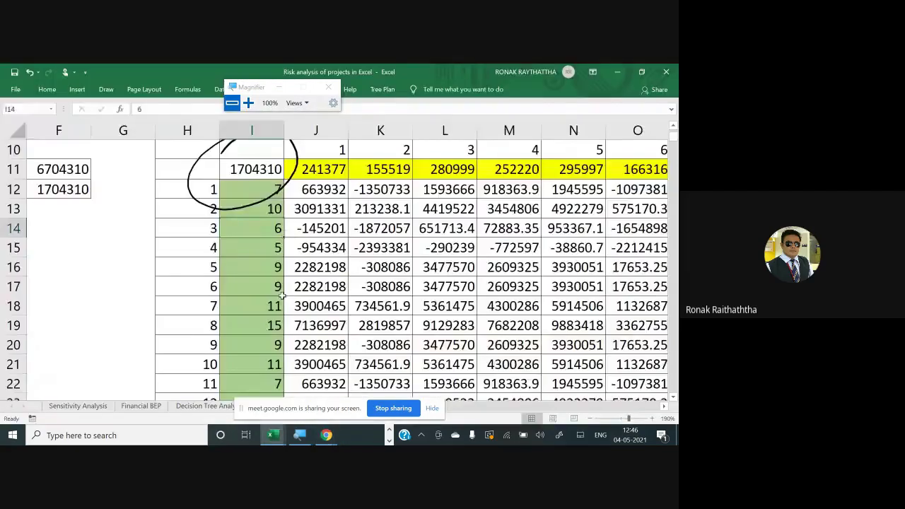
{"action": "key", "text": "alt+Tab"}
{"action": "key", "text": "alt+Tab"}
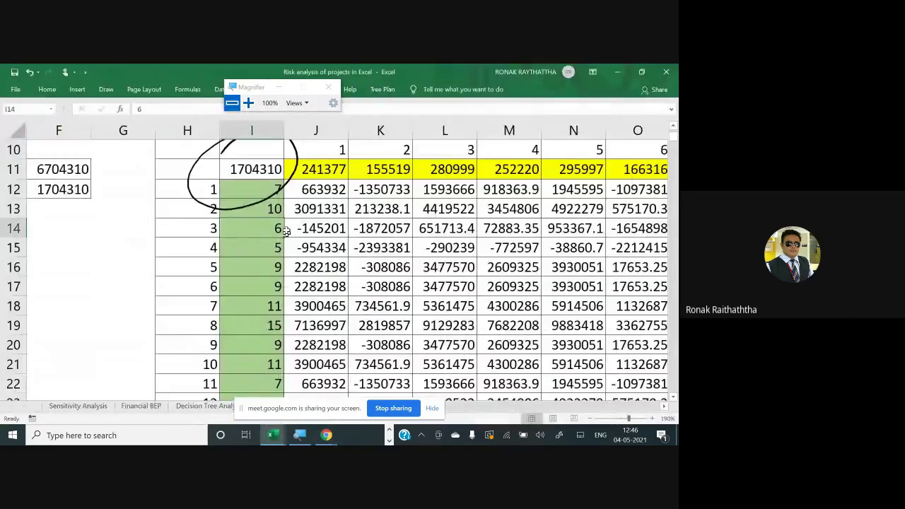
{"action": "scroll", "coordinate": [286, 220], "scroll_direction": "down", "scroll_amount": 1}
{"action": "scroll", "coordinate": [286, 220], "scroll_direction": "down", "scroll_amount": 8}
{"action": "scroll", "coordinate": [286, 219], "scroll_direction": "up", "scroll_amount": 6}
{"action": "scroll", "coordinate": [285, 220], "scroll_direction": "up", "scroll_amount": 4}
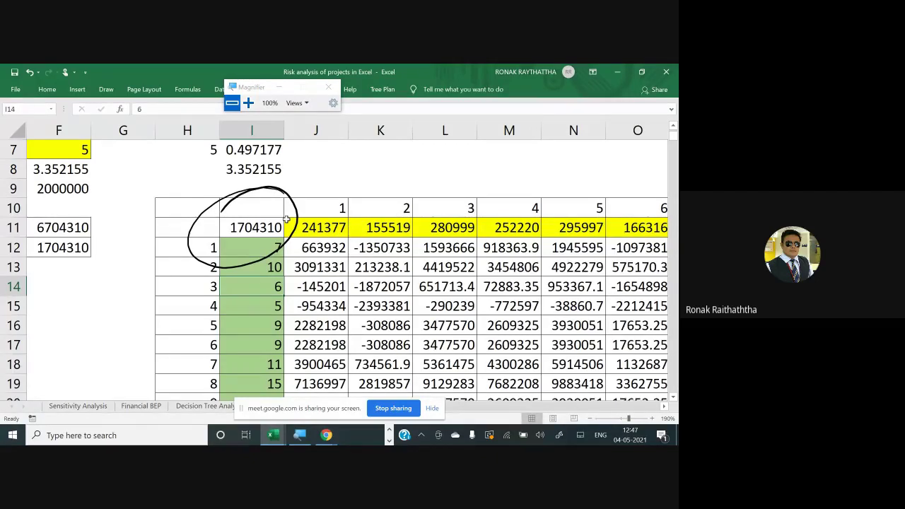
{"action": "key", "text": "alt+Tab"}
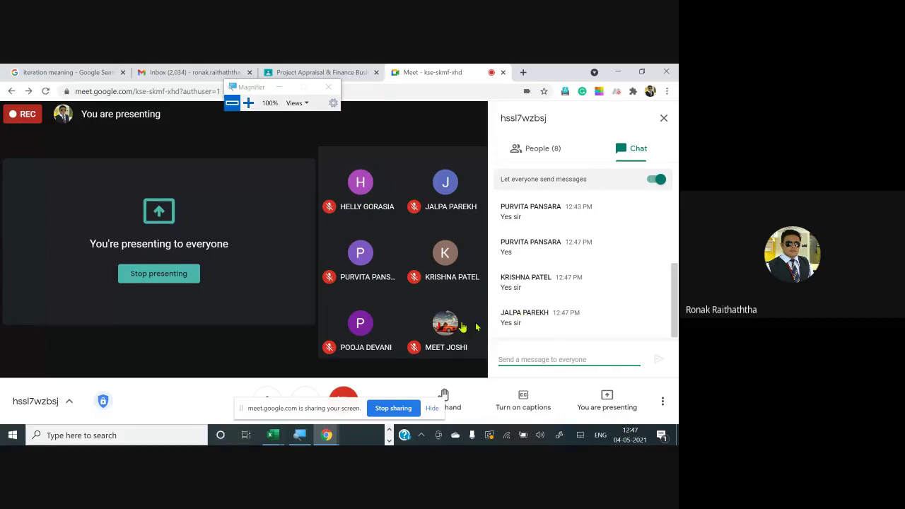
{"action": "key", "text": "alt+Tab"}
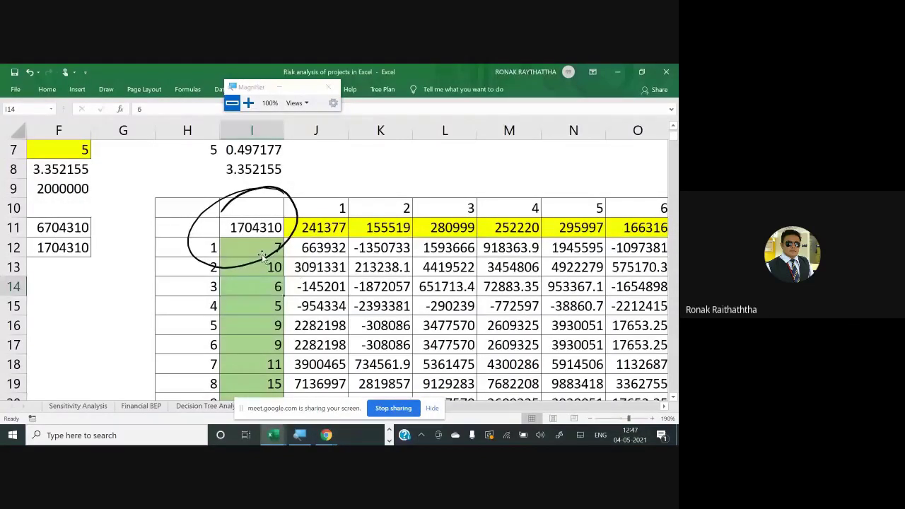
Below the table's last row, ink a bell curve with a vertical line down from its peak
{"action": "left_click", "coordinate": [318, 251]}
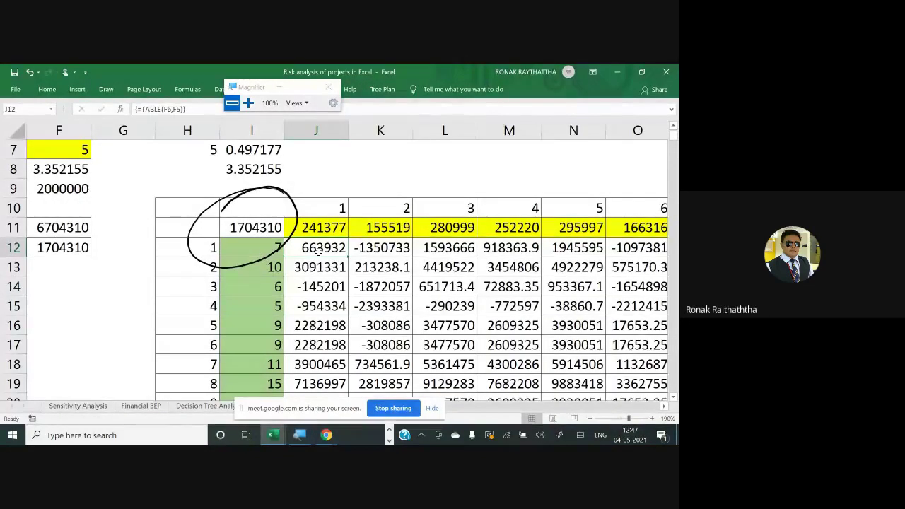
{"action": "key", "text": "ctrl+Down"}
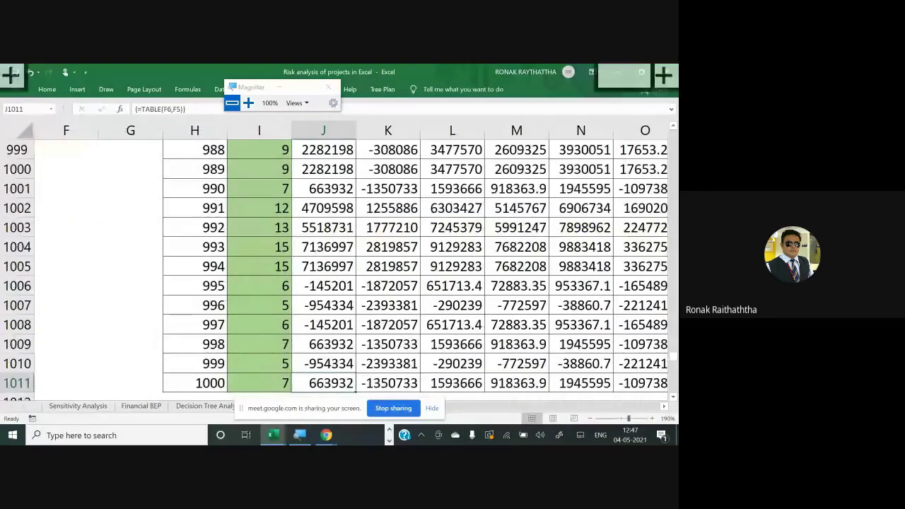
{"action": "scroll", "coordinate": [416, 266], "scroll_direction": "down", "scroll_amount": 4}
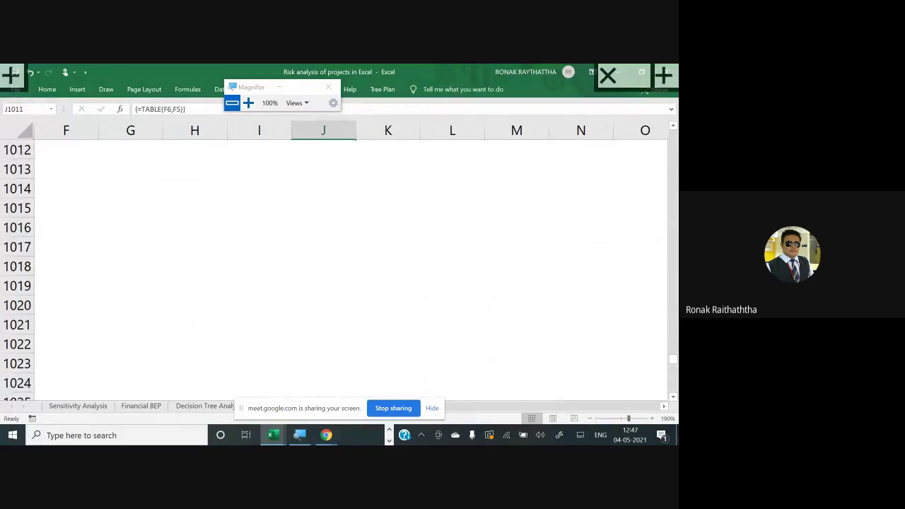
{"action": "mouse_move", "coordinate": [143, 324]}
{"action": "left_mouse_down"}
{"action": "mouse_move", "coordinate": [244, 214]}
{"action": "mouse_move", "coordinate": [333, 177]}
{"action": "mouse_move", "coordinate": [402, 219]}
{"action": "mouse_move", "coordinate": [505, 320]}
{"action": "left_mouse_up"}
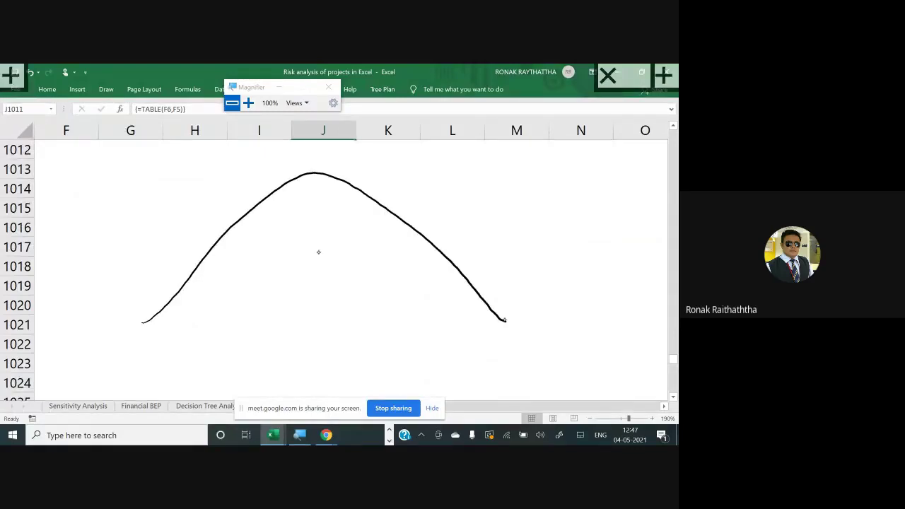
{"action": "left_click_drag", "start_coordinate": [308, 172], "coordinate": [119, 335]}
{"action": "left_click_drag", "start_coordinate": [317, 172], "coordinate": [519, 323]}
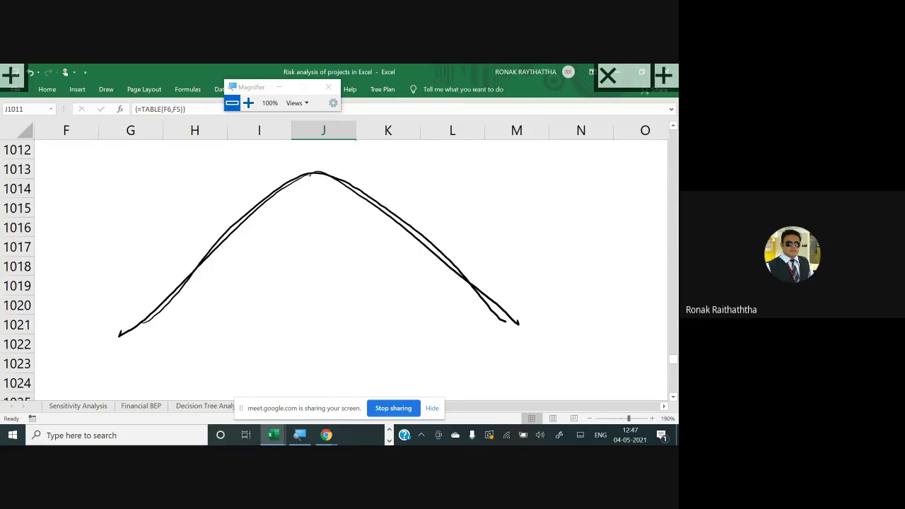
{"action": "left_click_drag", "start_coordinate": [309, 175], "coordinate": [317, 349]}
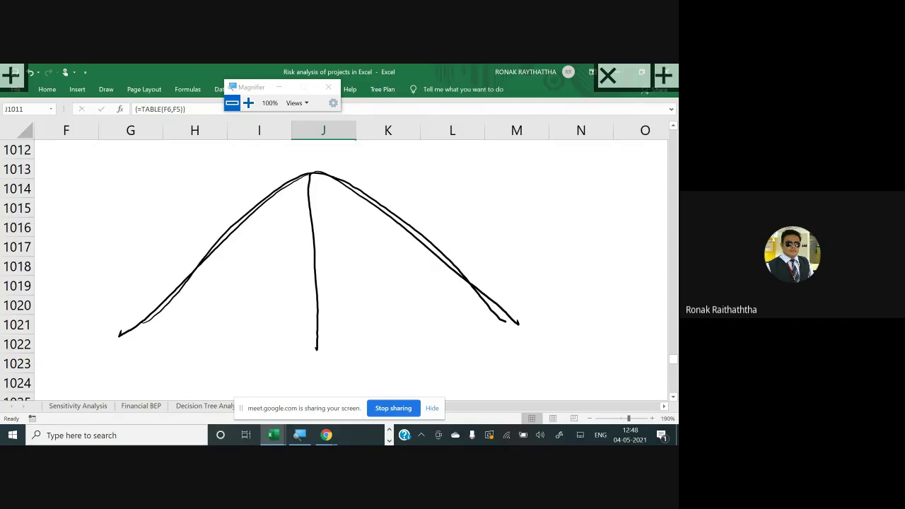
Write 'mean' under the centre line and add a line labelled '1SD' to its right
{"action": "scroll", "coordinate": [278, 357], "scroll_direction": "down", "scroll_amount": 1}
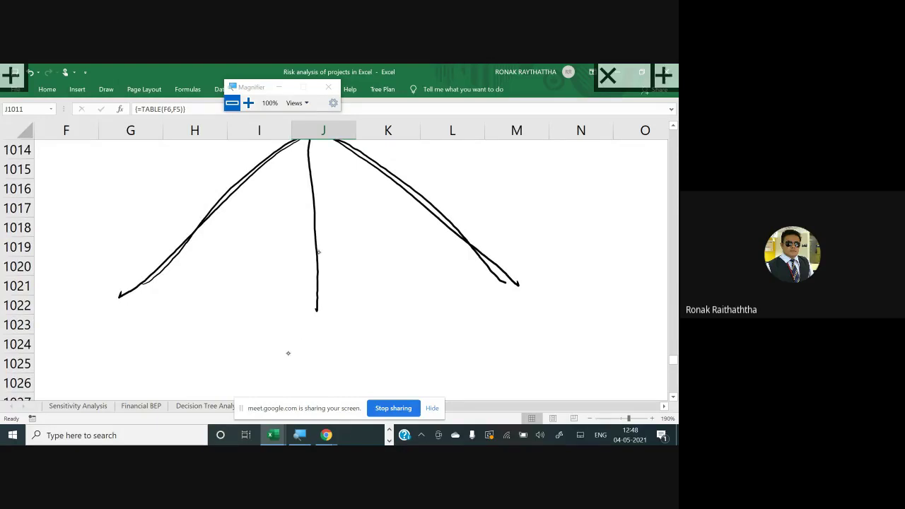
{"action": "mouse_move", "coordinate": [279, 357]}
{"action": "left_mouse_down"}
{"action": "mouse_move", "coordinate": [324, 338]}
{"action": "mouse_move", "coordinate": [316, 319]}
{"action": "left_mouse_up"}
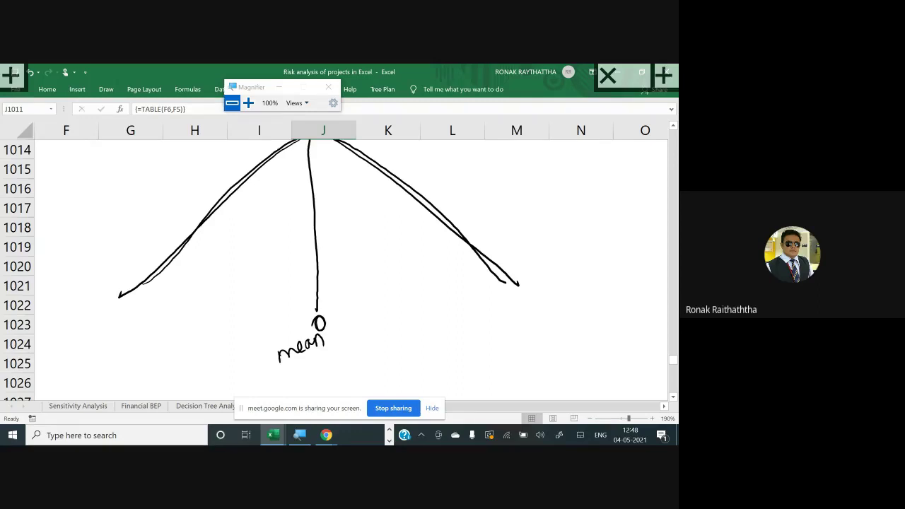
{"action": "mouse_move", "coordinate": [377, 160]}
{"action": "left_mouse_down"}
{"action": "mouse_move", "coordinate": [386, 315]}
{"action": "mouse_move", "coordinate": [376, 159]}
{"action": "mouse_move", "coordinate": [377, 253]}
{"action": "left_mouse_up"}
{"action": "mouse_move", "coordinate": [372, 335]}
{"action": "left_mouse_down"}
{"action": "mouse_move", "coordinate": [371, 348]}
{"action": "mouse_move", "coordinate": [398, 347]}
{"action": "mouse_move", "coordinate": [375, 364]}
{"action": "mouse_move", "coordinate": [413, 322]}
{"action": "left_mouse_up"}
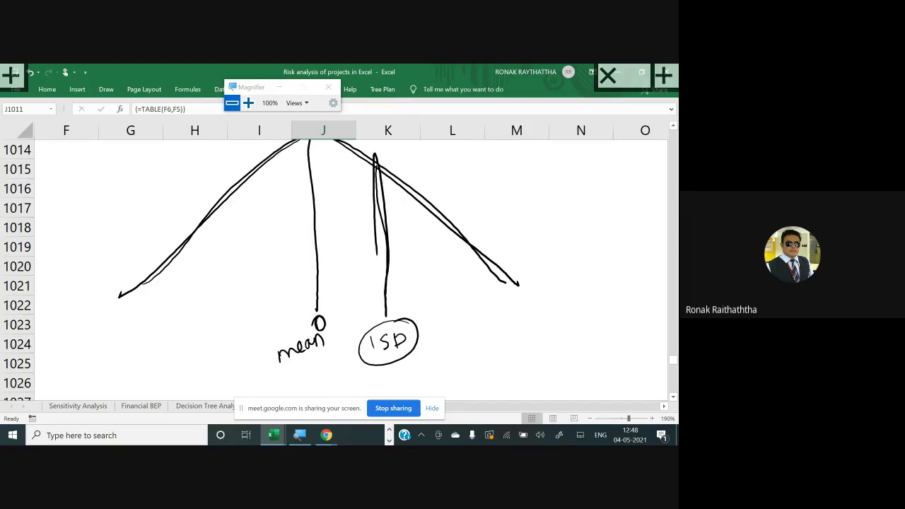
Write '34%' between the mean and 1SD lines and circle it
{"action": "mouse_move", "coordinate": [327, 226]}
{"action": "left_mouse_down"}
{"action": "mouse_move", "coordinate": [328, 244]}
{"action": "mouse_move", "coordinate": [348, 242]}
{"action": "left_mouse_up"}
{"action": "left_click_drag", "start_coordinate": [357, 207], "coordinate": [366, 239]}
{"action": "left_click", "coordinate": [356, 225]}
{"action": "left_click", "coordinate": [368, 212]}
{"action": "mouse_move", "coordinate": [372, 192]}
{"action": "left_mouse_down"}
{"action": "mouse_move", "coordinate": [347, 191]}
{"action": "mouse_move", "coordinate": [365, 262]}
{"action": "mouse_move", "coordinate": [373, 195]}
{"action": "left_mouse_up"}
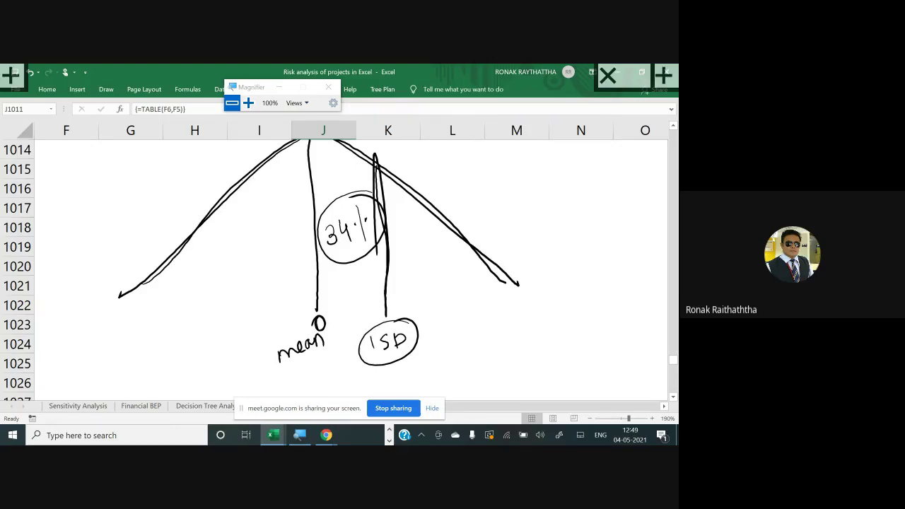
Draw the left 1SD line with a '34%' label and a circled '1SD' label
{"action": "left_click_drag", "start_coordinate": [240, 178], "coordinate": [246, 336]}
{"action": "mouse_move", "coordinate": [255, 232]}
{"action": "left_mouse_down"}
{"action": "mouse_move", "coordinate": [255, 251]}
{"action": "mouse_move", "coordinate": [282, 240]}
{"action": "left_mouse_up"}
{"action": "mouse_move", "coordinate": [277, 226]}
{"action": "left_mouse_down"}
{"action": "mouse_move", "coordinate": [277, 252]}
{"action": "mouse_move", "coordinate": [292, 246]}
{"action": "left_mouse_up"}
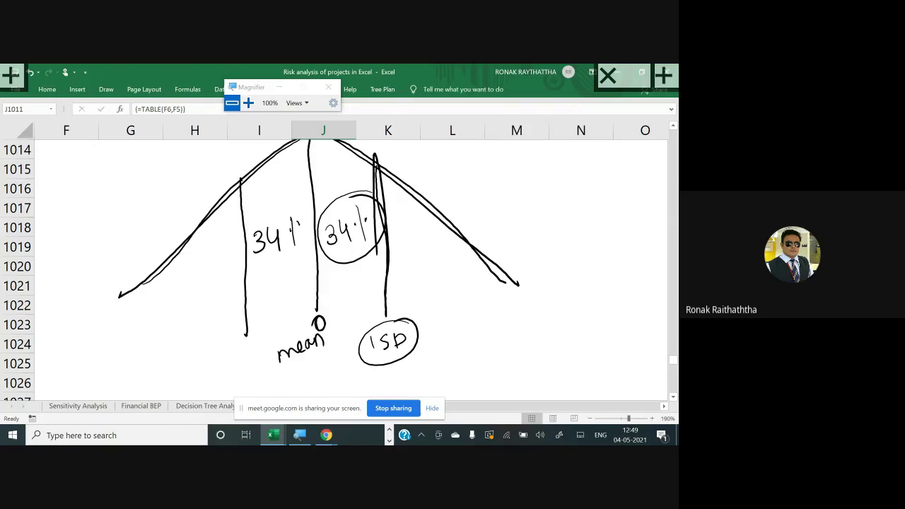
{"action": "left_click_drag", "start_coordinate": [225, 356], "coordinate": [225, 373]}
{"action": "mouse_move", "coordinate": [239, 356]}
{"action": "left_mouse_down"}
{"action": "mouse_move", "coordinate": [235, 371]}
{"action": "mouse_move", "coordinate": [246, 355]}
{"action": "mouse_move", "coordinate": [211, 375]}
{"action": "mouse_move", "coordinate": [255, 337]}
{"action": "left_mouse_up"}
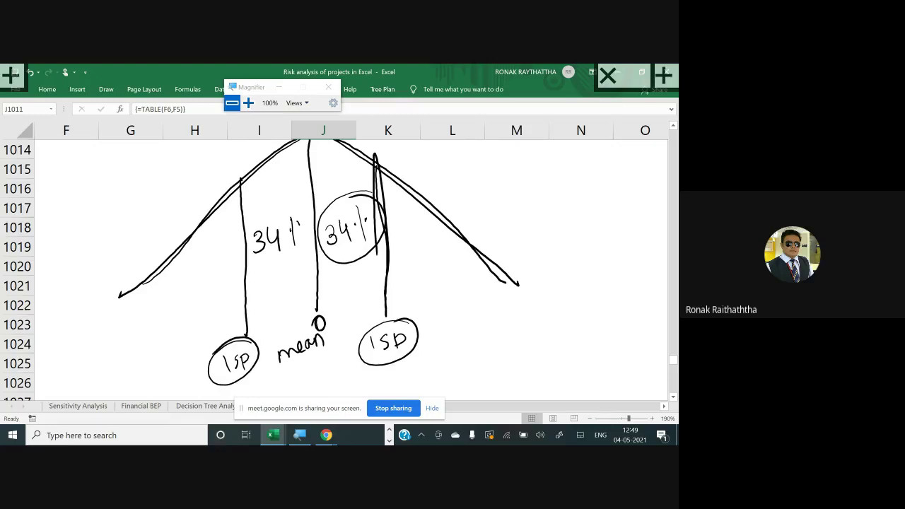
Draw the far-left 2SD line, label it '2SD', and add a circled '13%' band
{"action": "left_click_drag", "start_coordinate": [176, 247], "coordinate": [178, 320]}
{"action": "left_click_drag", "start_coordinate": [150, 352], "coordinate": [164, 368]}
{"action": "left_click_drag", "start_coordinate": [170, 355], "coordinate": [174, 366]}
{"action": "mouse_move", "coordinate": [197, 268]}
{"action": "left_mouse_down"}
{"action": "mouse_move", "coordinate": [198, 288]}
{"action": "mouse_move", "coordinate": [211, 279]}
{"action": "mouse_move", "coordinate": [205, 289]}
{"action": "left_mouse_up"}
{"action": "mouse_move", "coordinate": [228, 253]}
{"action": "left_mouse_down"}
{"action": "mouse_move", "coordinate": [227, 288]}
{"action": "mouse_move", "coordinate": [233, 268]}
{"action": "mouse_move", "coordinate": [198, 253]}
{"action": "left_mouse_up"}
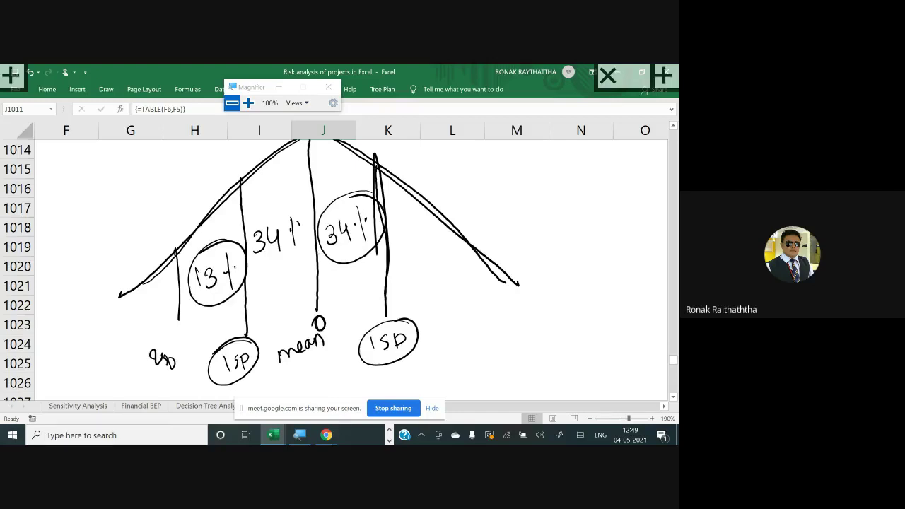
Add the right 2SD line with a circled '13%', then a baseline under the curve
{"action": "left_click_drag", "start_coordinate": [461, 238], "coordinate": [471, 321]}
{"action": "mouse_move", "coordinate": [410, 230]}
{"action": "left_mouse_down"}
{"action": "mouse_move", "coordinate": [412, 251]}
{"action": "mouse_move", "coordinate": [424, 241]}
{"action": "mouse_move", "coordinate": [434, 259]}
{"action": "left_mouse_up"}
{"action": "mouse_move", "coordinate": [440, 237]}
{"action": "left_mouse_down"}
{"action": "mouse_move", "coordinate": [410, 271]}
{"action": "mouse_move", "coordinate": [428, 218]}
{"action": "left_mouse_up"}
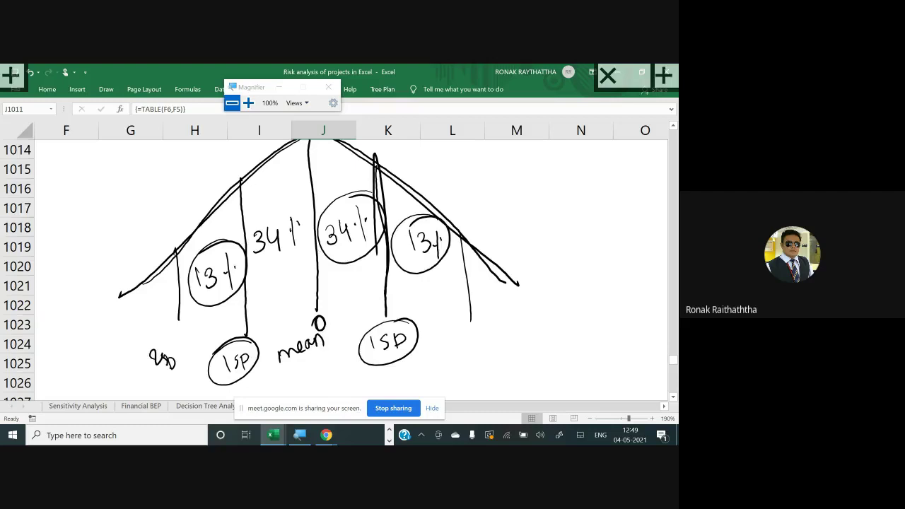
{"action": "mouse_move", "coordinate": [451, 334]}
{"action": "left_mouse_down"}
{"action": "mouse_move", "coordinate": [464, 349]}
{"action": "mouse_move", "coordinate": [481, 347]}
{"action": "mouse_move", "coordinate": [469, 320]}
{"action": "left_mouse_up"}
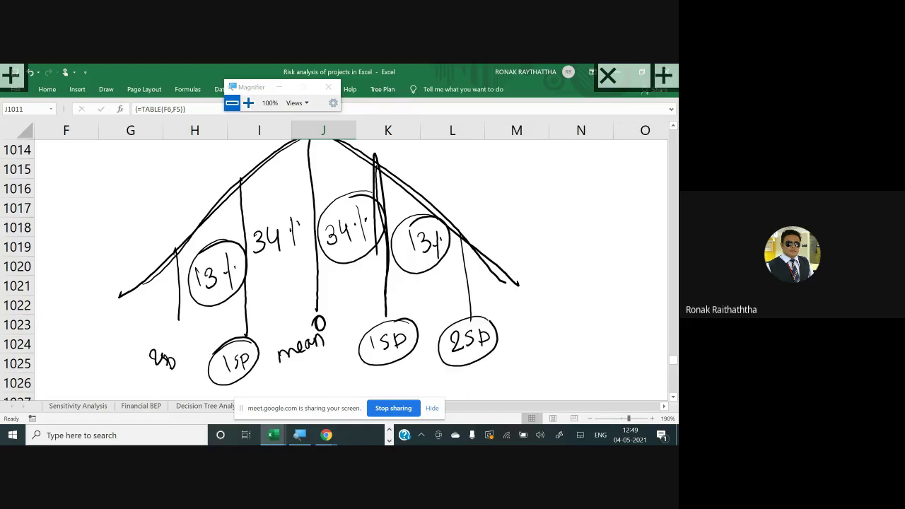
{"action": "left_click_drag", "start_coordinate": [106, 336], "coordinate": [578, 301]}
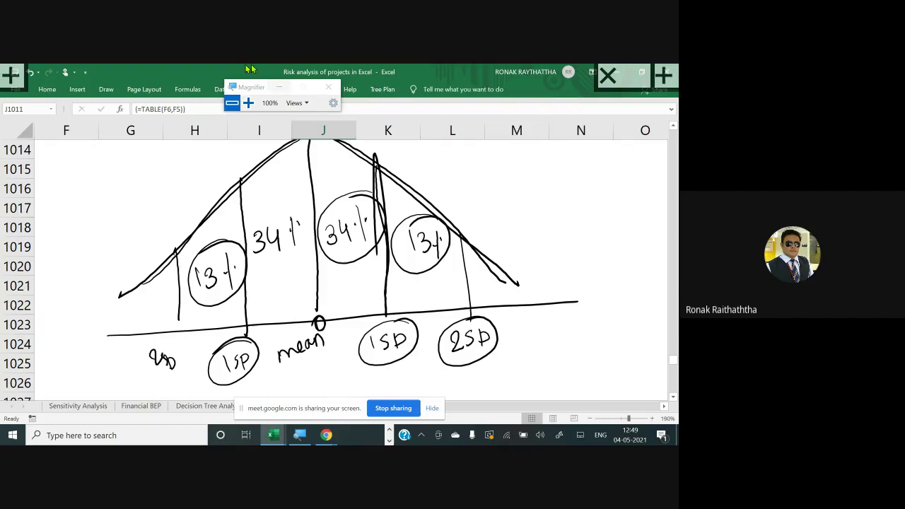
Switch the drawing pen to red
{"action": "left_click", "coordinate": [609, 76]}
{"action": "left_click", "coordinate": [46, 89]}
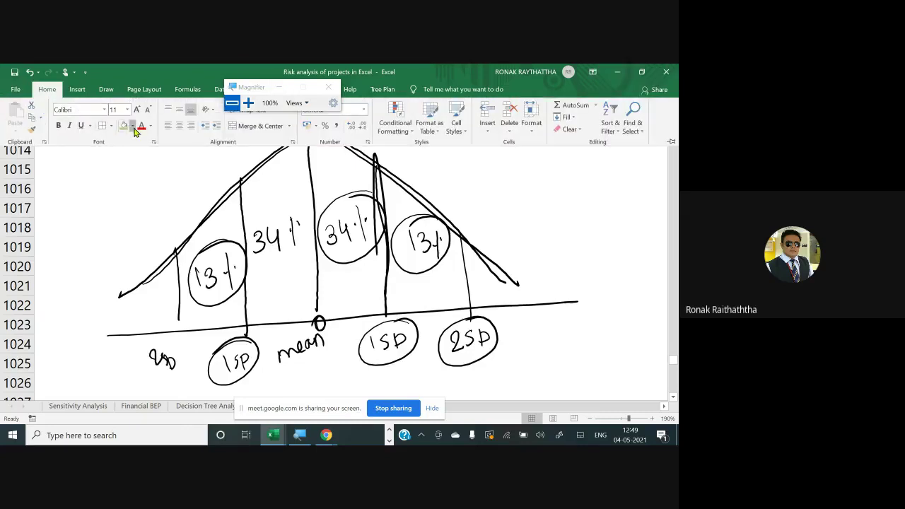
{"action": "left_click", "coordinate": [132, 126]}
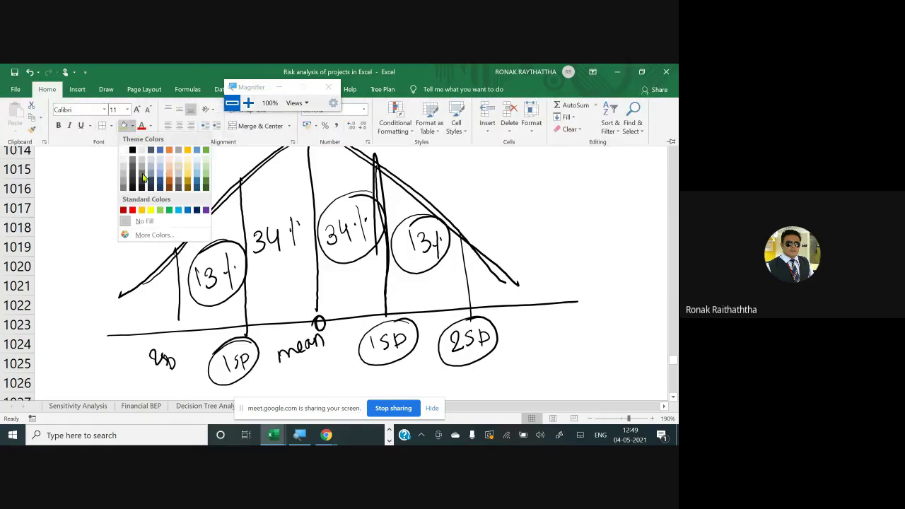
{"action": "left_click", "coordinate": [106, 90]}
{"action": "left_click", "coordinate": [106, 90]}
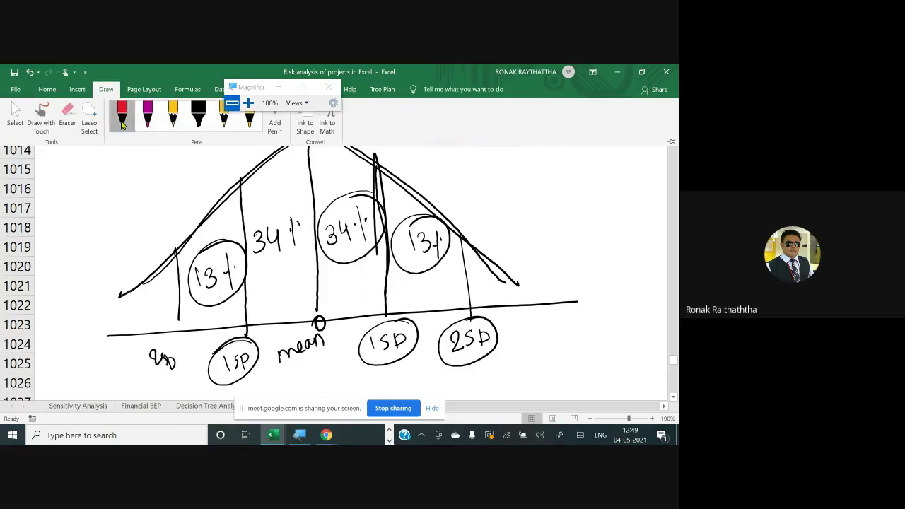
{"action": "left_click", "coordinate": [71, 157]}
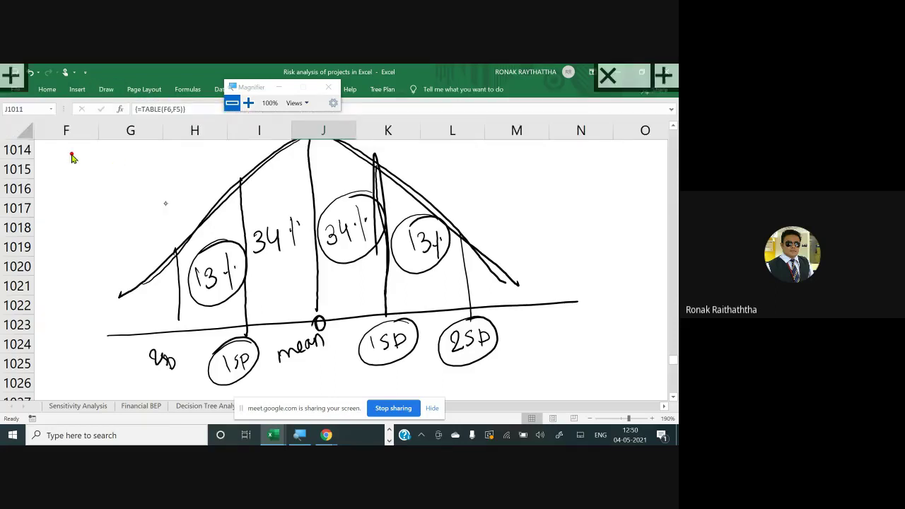
Outline the curve region between both 2SD lines in red
{"action": "left_click_drag", "start_coordinate": [171, 187], "coordinate": [180, 369]}
{"action": "left_click_drag", "start_coordinate": [455, 154], "coordinate": [477, 353]}
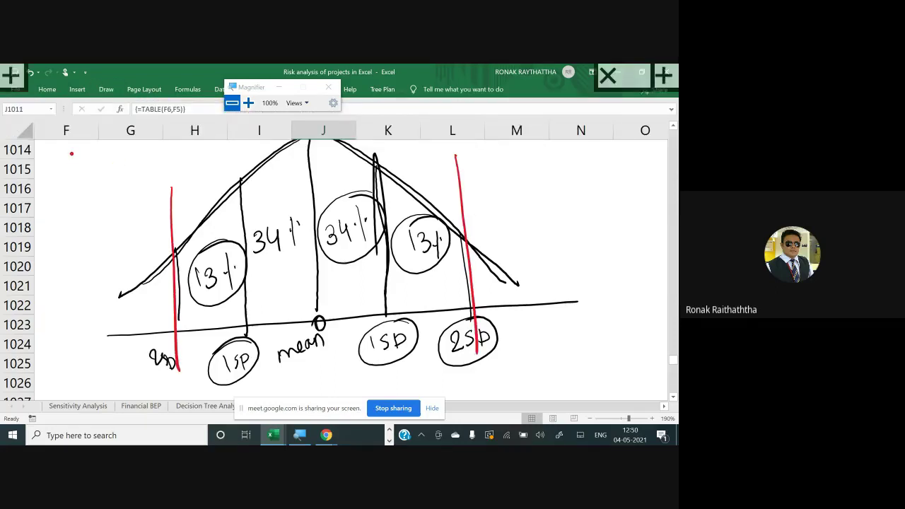
{"action": "left_click_drag", "start_coordinate": [169, 197], "coordinate": [487, 156]}
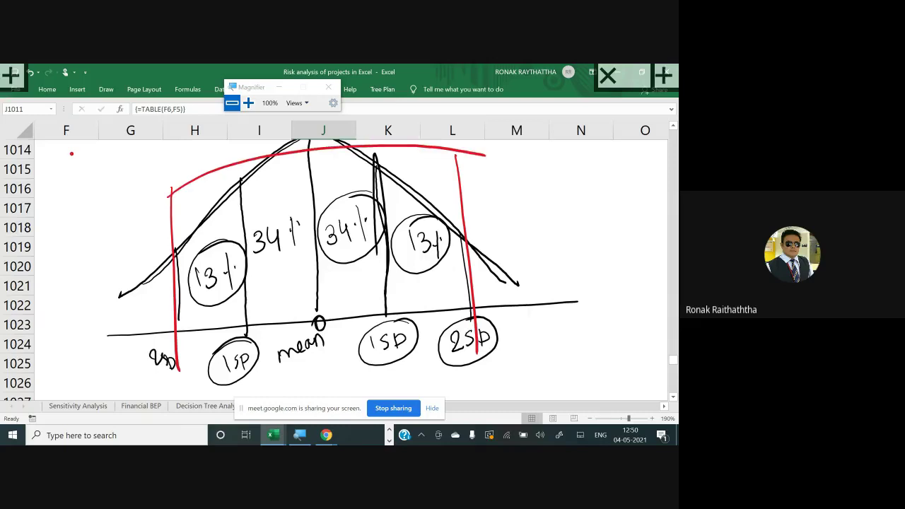
{"action": "mouse_move", "coordinate": [176, 322]}
{"action": "left_mouse_down"}
{"action": "mouse_move", "coordinate": [361, 329]}
{"action": "mouse_move", "coordinate": [485, 301]}
{"action": "left_mouse_up"}
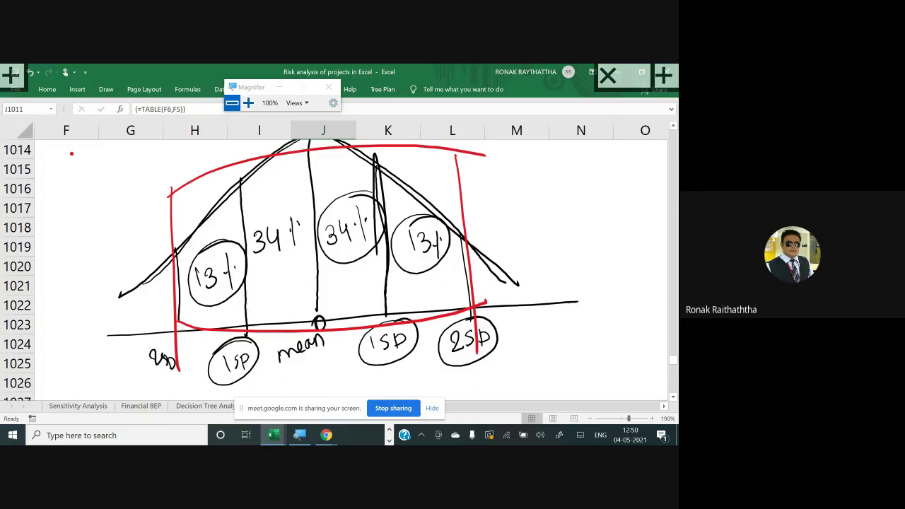
Write '94%' in red in column N and circle it
{"action": "mouse_move", "coordinate": [559, 182]}
{"action": "left_mouse_down"}
{"action": "mouse_move", "coordinate": [558, 202]}
{"action": "mouse_move", "coordinate": [584, 192]}
{"action": "mouse_move", "coordinate": [581, 202]}
{"action": "left_mouse_up"}
{"action": "left_click_drag", "start_coordinate": [593, 176], "coordinate": [603, 200]}
{"action": "left_click_drag", "start_coordinate": [624, 159], "coordinate": [637, 164]}
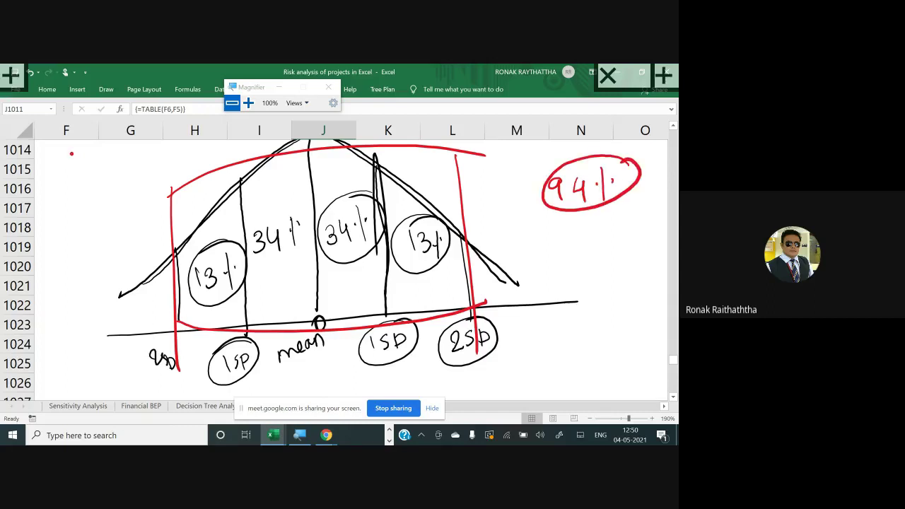
{"action": "left_click", "coordinate": [611, 182]}
Draw a red arrow down from Mean value to a circled 'S.D.' label
{"action": "scroll", "coordinate": [71, 153], "scroll_direction": "down", "scroll_amount": 1}
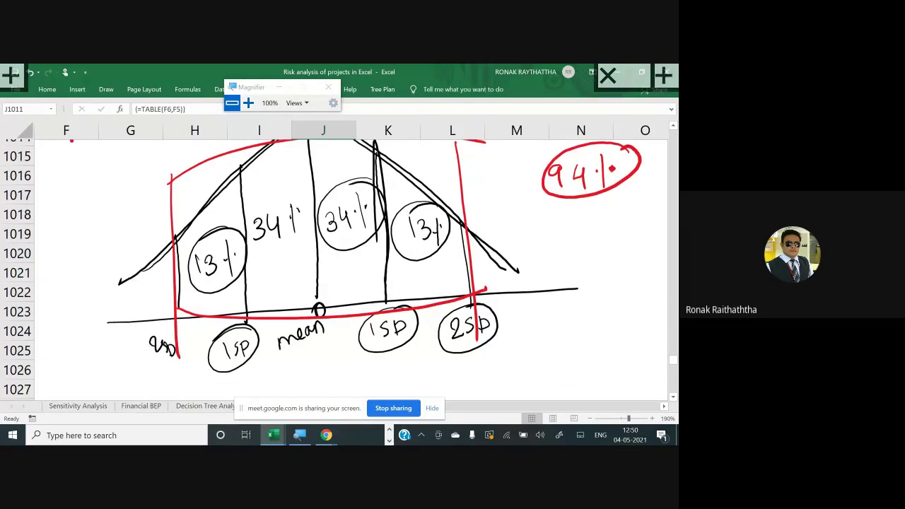
{"action": "scroll", "coordinate": [71, 153], "scroll_direction": "down", "scroll_amount": 2}
{"action": "mouse_move", "coordinate": [320, 259]}
{"action": "left_mouse_down"}
{"action": "mouse_move", "coordinate": [318, 344]}
{"action": "mouse_move", "coordinate": [335, 326]}
{"action": "left_mouse_up"}
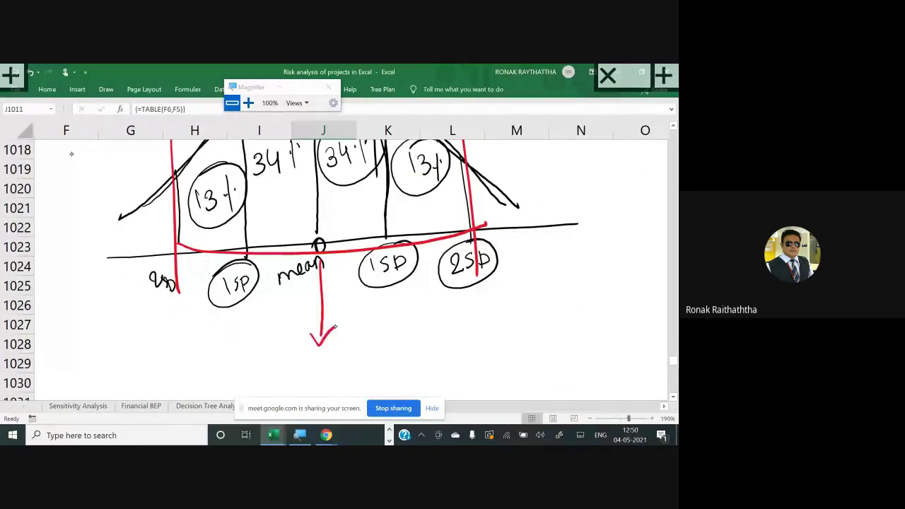
{"action": "mouse_move", "coordinate": [290, 368]}
{"action": "left_mouse_down"}
{"action": "mouse_move", "coordinate": [287, 386]}
{"action": "mouse_move", "coordinate": [346, 357]}
{"action": "mouse_move", "coordinate": [357, 341]}
{"action": "mouse_move", "coordinate": [378, 350]}
{"action": "left_mouse_up"}
{"action": "mouse_move", "coordinate": [379, 327]}
{"action": "left_mouse_down"}
{"action": "mouse_move", "coordinate": [325, 323]}
{"action": "mouse_move", "coordinate": [304, 396]}
{"action": "mouse_move", "coordinate": [382, 332]}
{"action": "left_mouse_up"}
{"action": "scroll", "coordinate": [340, 268], "scroll_direction": "down", "scroll_amount": 1}
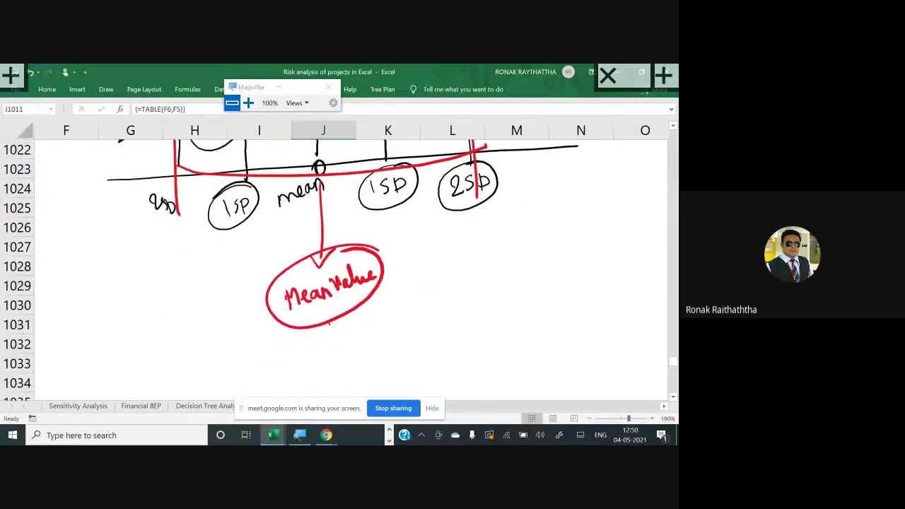
{"action": "left_click_drag", "start_coordinate": [329, 323], "coordinate": [330, 342]}
{"action": "mouse_move", "coordinate": [318, 346]}
{"action": "left_mouse_down"}
{"action": "mouse_move", "coordinate": [342, 343]}
{"action": "mouse_move", "coordinate": [359, 366]}
{"action": "mouse_move", "coordinate": [385, 363]}
{"action": "left_mouse_up"}
{"action": "mouse_move", "coordinate": [378, 319]}
{"action": "left_mouse_down"}
{"action": "mouse_move", "coordinate": [382, 385]}
{"action": "mouse_move", "coordinate": [379, 317]}
{"action": "left_mouse_up"}
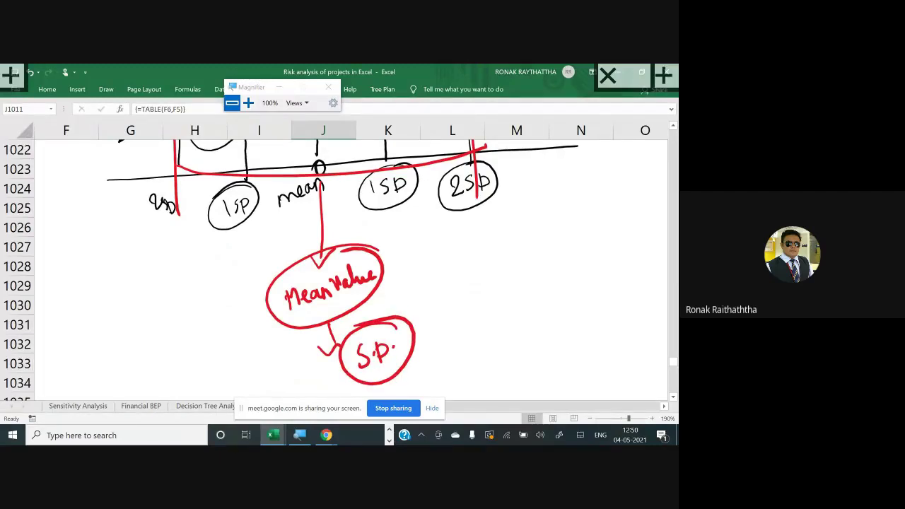
Add minus and plus loops linking S.D. to Mean value, with a circled '68%' beside them
{"action": "scroll", "coordinate": [325, 269], "scroll_direction": "down", "scroll_amount": 1}
{"action": "left_click_drag", "start_coordinate": [399, 315], "coordinate": [420, 324]}
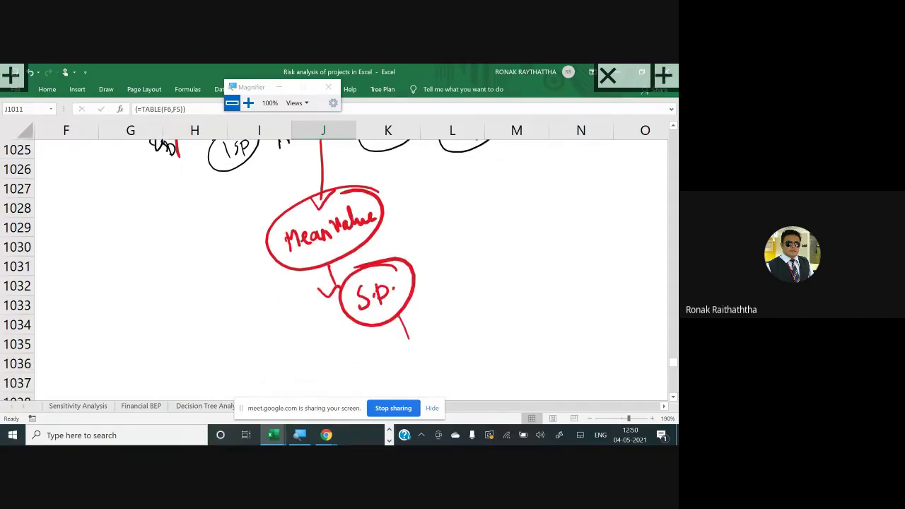
{"action": "mouse_move", "coordinate": [415, 280]}
{"action": "left_mouse_down"}
{"action": "mouse_move", "coordinate": [432, 274]}
{"action": "mouse_move", "coordinate": [432, 203]}
{"action": "mouse_move", "coordinate": [391, 200]}
{"action": "left_mouse_up"}
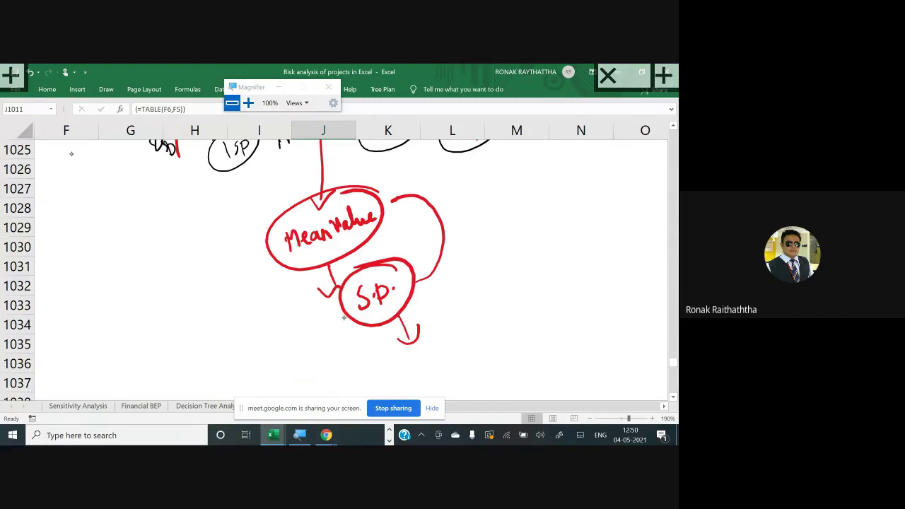
{"action": "mouse_move", "coordinate": [347, 320]}
{"action": "left_mouse_down"}
{"action": "mouse_move", "coordinate": [250, 340]}
{"action": "mouse_move", "coordinate": [226, 244]}
{"action": "mouse_move", "coordinate": [246, 243]}
{"action": "left_mouse_up"}
{"action": "left_click_drag", "start_coordinate": [236, 310], "coordinate": [253, 300]}
{"action": "mouse_move", "coordinate": [416, 216]}
{"action": "left_mouse_down"}
{"action": "mouse_move", "coordinate": [421, 242]}
{"action": "mouse_move", "coordinate": [431, 222]}
{"action": "left_mouse_up"}
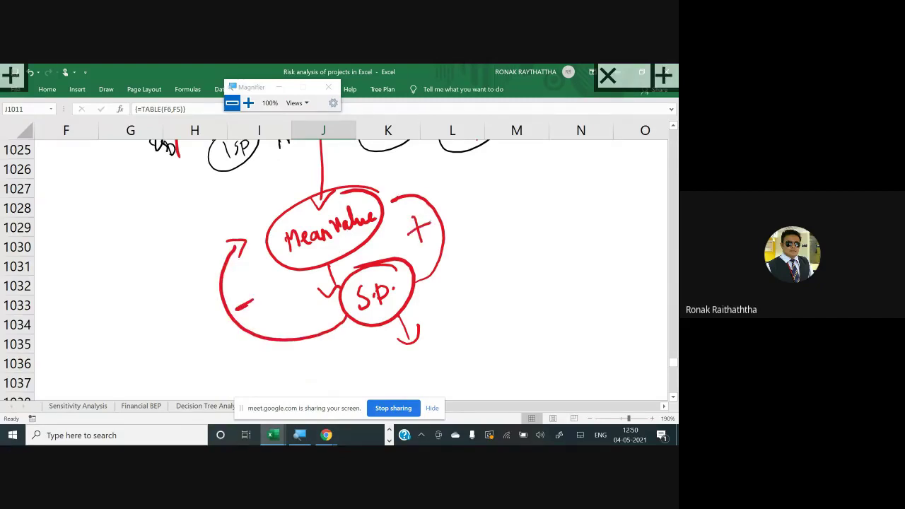
{"action": "scroll", "coordinate": [335, 269], "scroll_direction": "up", "scroll_amount": 1}
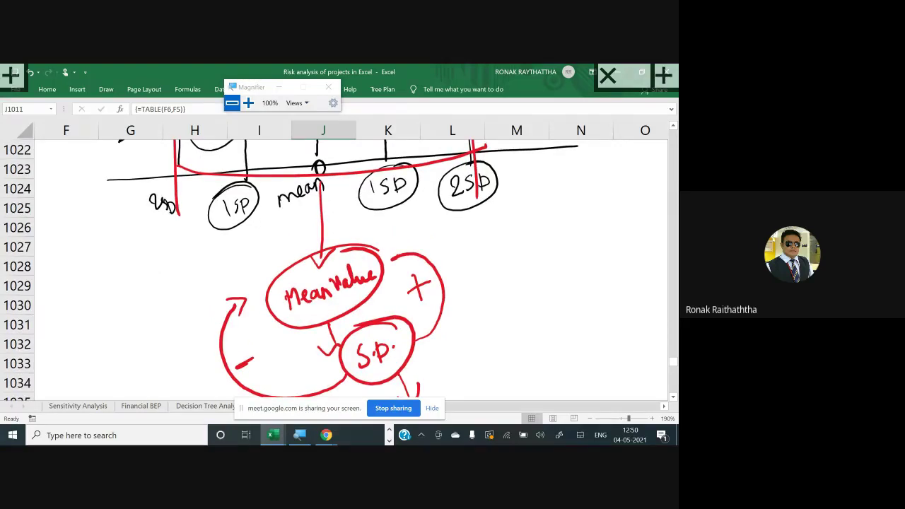
{"action": "mouse_move", "coordinate": [496, 274]}
{"action": "left_mouse_down"}
{"action": "mouse_move", "coordinate": [488, 291]}
{"action": "mouse_move", "coordinate": [522, 277]}
{"action": "mouse_move", "coordinate": [550, 306]}
{"action": "mouse_move", "coordinate": [541, 281]}
{"action": "left_mouse_up"}
{"action": "mouse_move", "coordinate": [577, 237]}
{"action": "left_mouse_down"}
{"action": "mouse_move", "coordinate": [466, 297]}
{"action": "mouse_move", "coordinate": [566, 228]}
{"action": "left_mouse_up"}
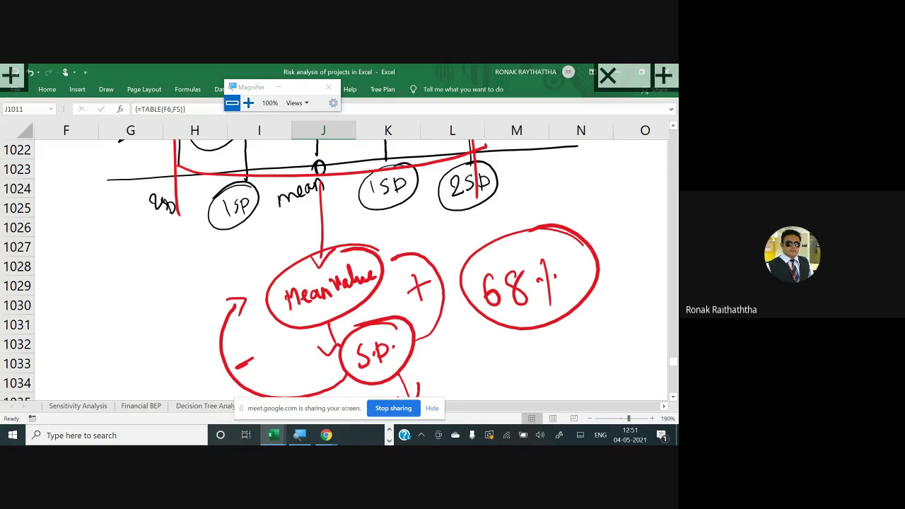
Write '94%' in red below the 68% note and circle it
{"action": "mouse_move", "coordinate": [565, 344]}
{"action": "left_mouse_down"}
{"action": "mouse_move", "coordinate": [560, 366]}
{"action": "mouse_move", "coordinate": [596, 351]}
{"action": "mouse_move", "coordinate": [592, 362]}
{"action": "left_mouse_up"}
{"action": "mouse_move", "coordinate": [610, 329]}
{"action": "left_mouse_down"}
{"action": "mouse_move", "coordinate": [610, 362]}
{"action": "mouse_move", "coordinate": [624, 340]}
{"action": "left_mouse_up"}
{"action": "mouse_move", "coordinate": [640, 322]}
{"action": "left_mouse_down"}
{"action": "mouse_move", "coordinate": [537, 353]}
{"action": "mouse_move", "coordinate": [622, 311]}
{"action": "left_mouse_up"}
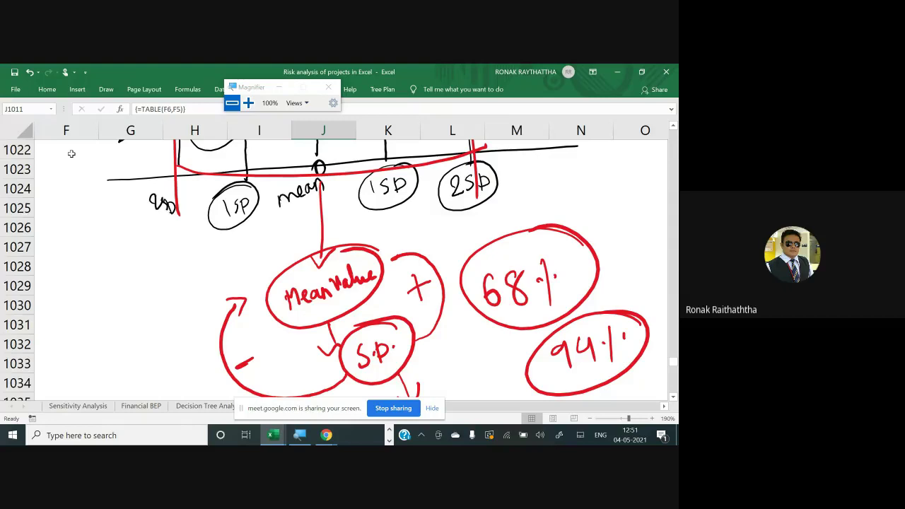
{"action": "scroll", "coordinate": [71, 153], "scroll_direction": "down", "scroll_amount": 1}
{"action": "scroll", "coordinate": [336, 268], "scroll_direction": "down", "scroll_amount": 3}
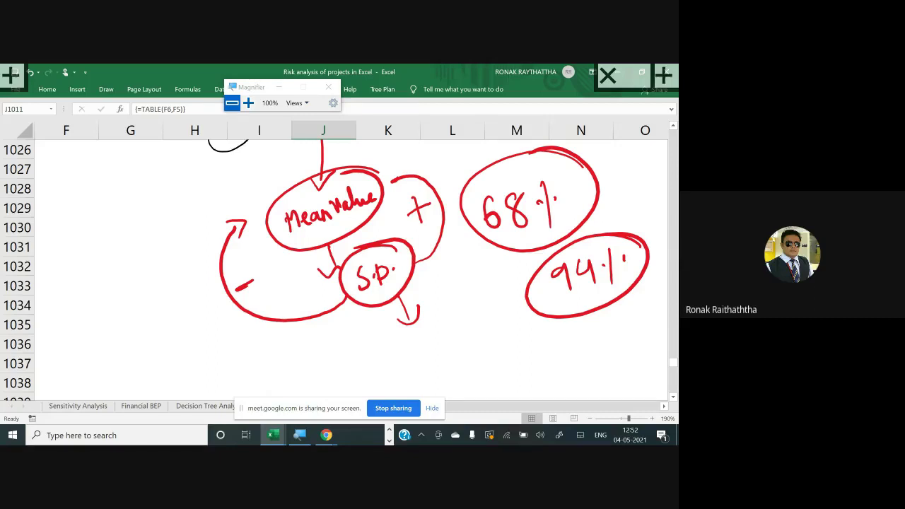
Circle the mean point in red and trace the right and left 1SD boundary lines
{"action": "scroll", "coordinate": [332, 268], "scroll_direction": "up", "scroll_amount": 1}
{"action": "scroll", "coordinate": [340, 268], "scroll_direction": "up", "scroll_amount": 3}
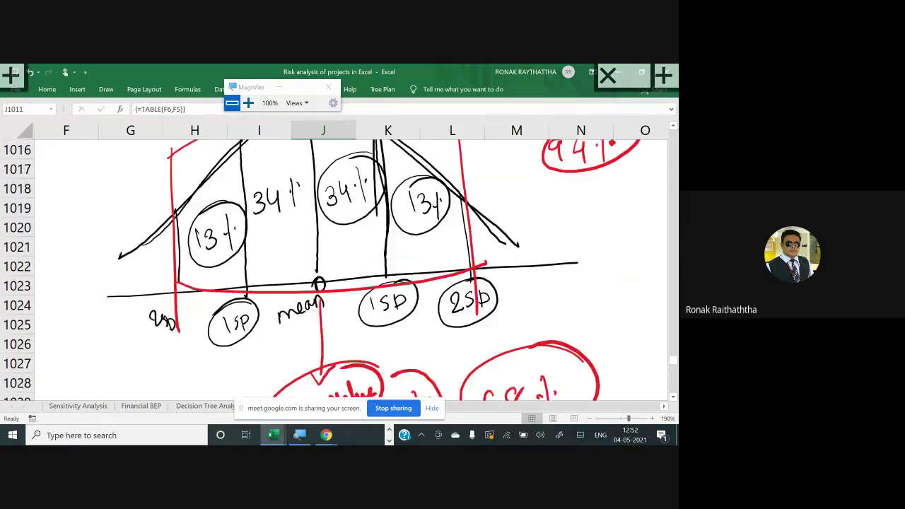
{"action": "scroll", "coordinate": [339, 268], "scroll_direction": "up", "scroll_amount": 1}
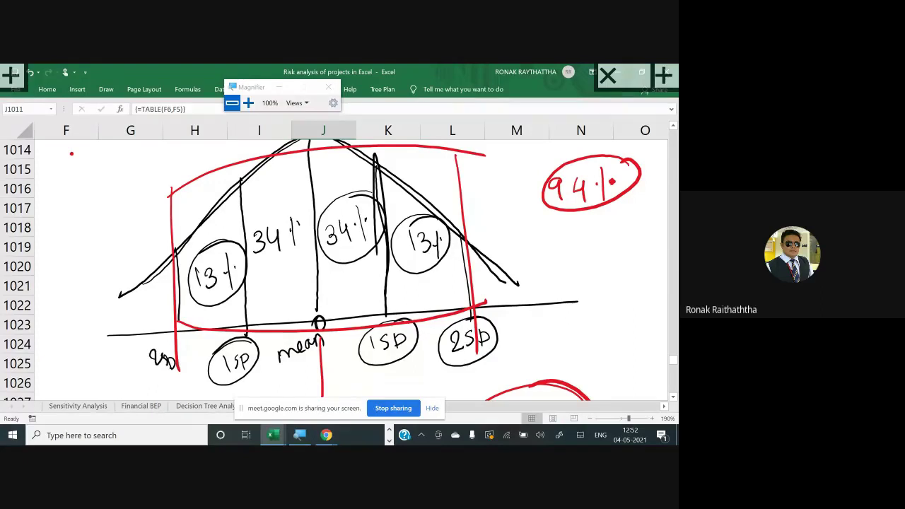
{"action": "left_click_drag", "start_coordinate": [319, 305], "coordinate": [331, 348]}
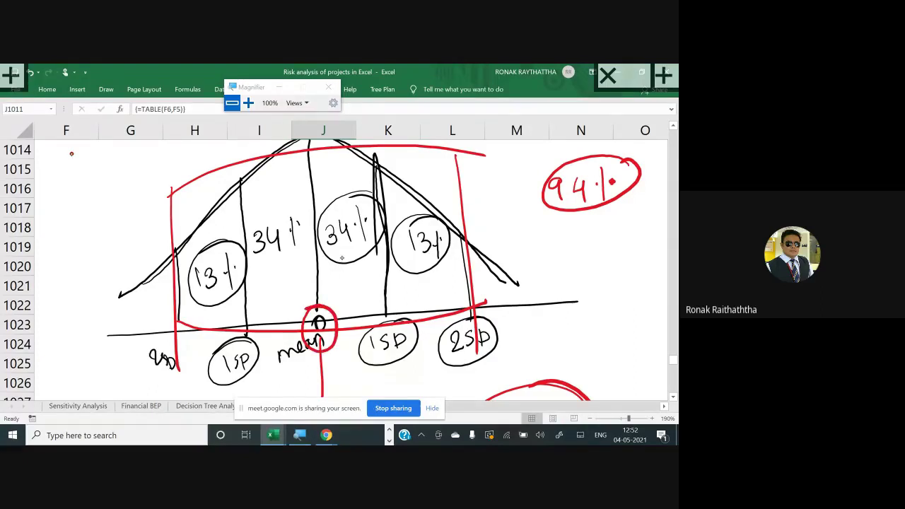
{"action": "mouse_move", "coordinate": [327, 273]}
{"action": "left_mouse_down"}
{"action": "mouse_move", "coordinate": [343, 290]}
{"action": "mouse_move", "coordinate": [383, 235]}
{"action": "left_mouse_up"}
{"action": "left_click_drag", "start_coordinate": [376, 160], "coordinate": [385, 326]}
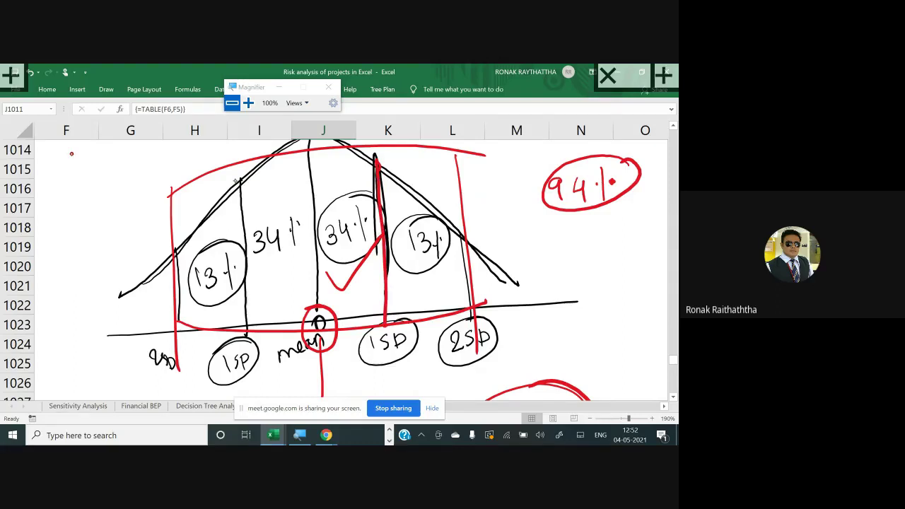
{"action": "left_click_drag", "start_coordinate": [240, 180], "coordinate": [247, 343]}
Hatch the 34% band left of the mean in red, then return to the cells
{"action": "left_click_drag", "start_coordinate": [245, 209], "coordinate": [337, 148]}
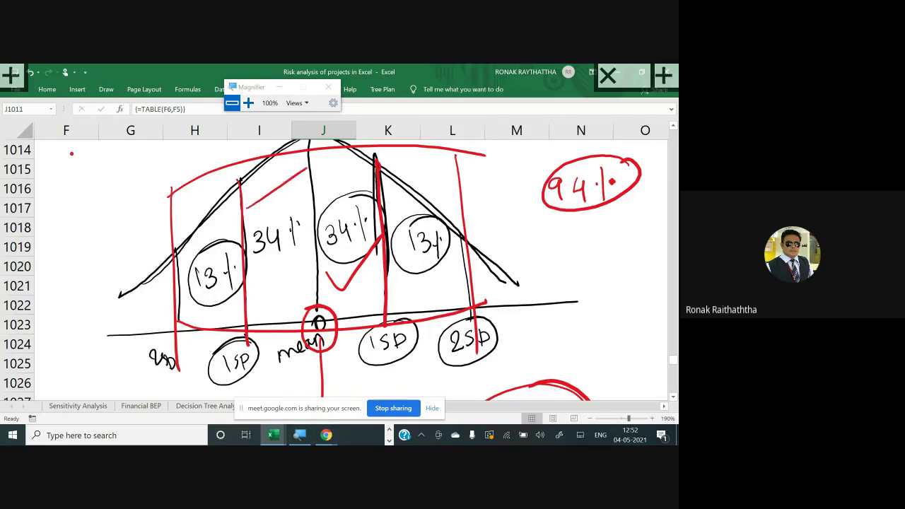
{"action": "left_click_drag", "start_coordinate": [249, 243], "coordinate": [355, 167]}
{"action": "left_click_drag", "start_coordinate": [252, 268], "coordinate": [357, 198]}
{"action": "left_click_drag", "start_coordinate": [260, 293], "coordinate": [357, 226]}
{"action": "left_click_drag", "start_coordinate": [262, 310], "coordinate": [333, 260]}
{"action": "left_click_drag", "start_coordinate": [290, 290], "coordinate": [370, 239]}
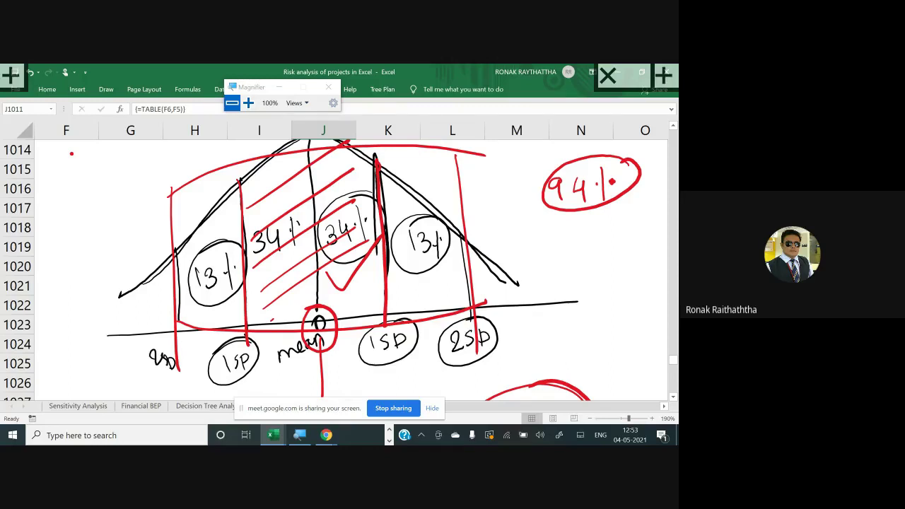
{"action": "left_click", "coordinate": [75, 191]}
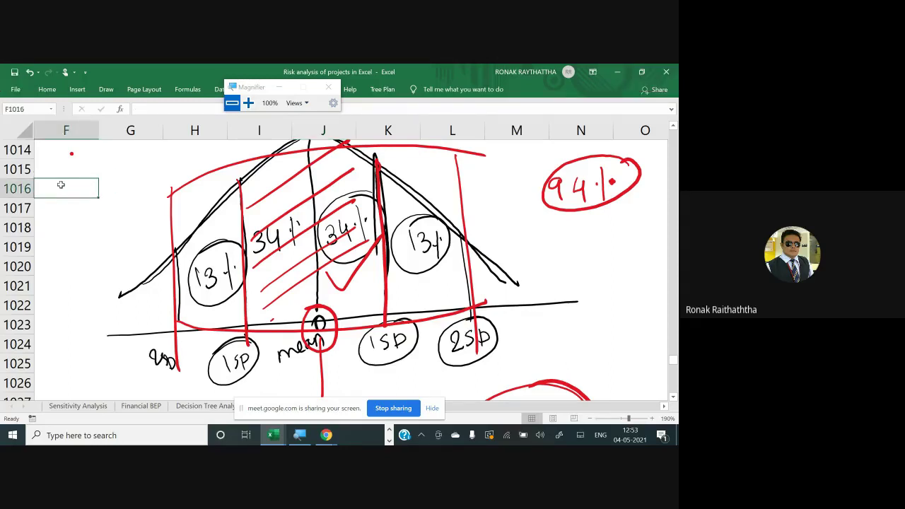
{"action": "scroll", "coordinate": [61, 185], "scroll_direction": "up", "scroll_amount": 1}
{"action": "scroll", "coordinate": [417, 269], "scroll_direction": "up", "scroll_amount": 3}
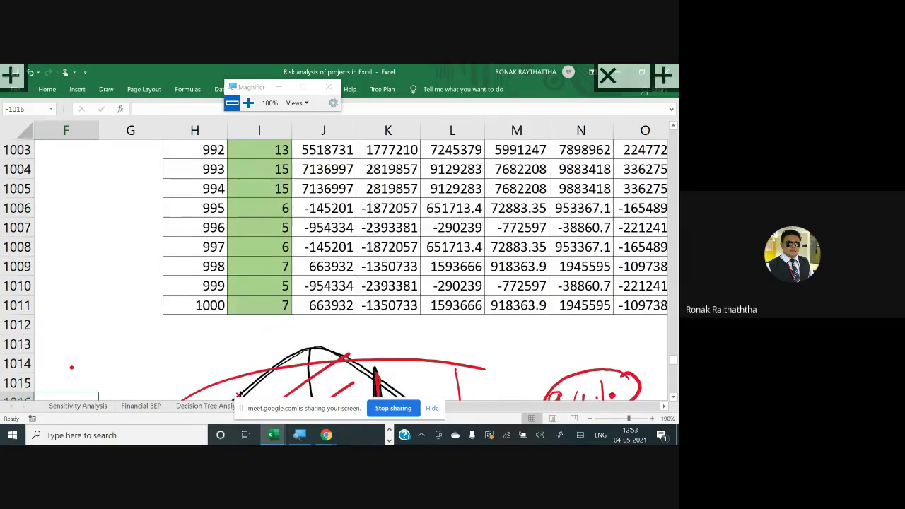
{"action": "scroll", "coordinate": [417, 269], "scroll_direction": "up", "scroll_amount": 11}
{"action": "scroll", "coordinate": [417, 269], "scroll_direction": "up", "scroll_amount": 8}
{"action": "scroll", "coordinate": [418, 269], "scroll_direction": "up", "scroll_amount": 6}
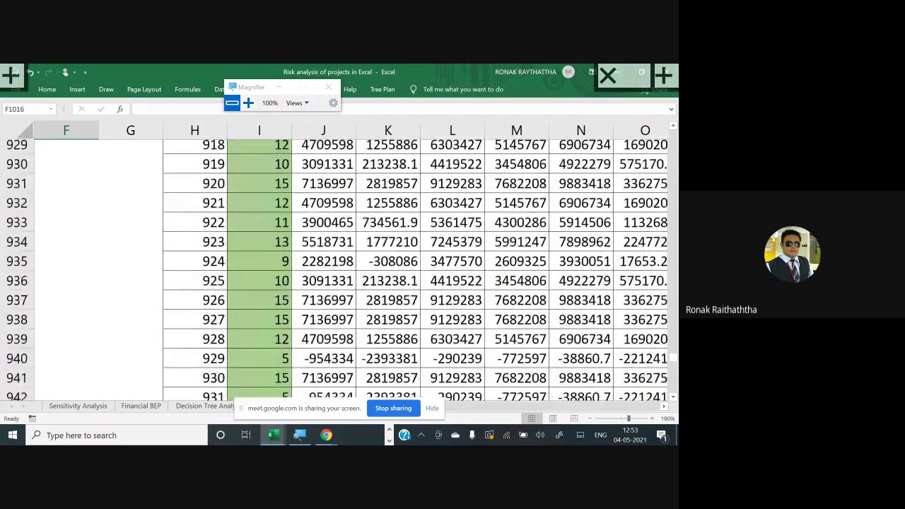
{"action": "scroll", "coordinate": [418, 269], "scroll_direction": "up", "scroll_amount": 10}
{"action": "scroll", "coordinate": [417, 269], "scroll_direction": "up", "scroll_amount": 4}
{"action": "scroll", "coordinate": [417, 269], "scroll_direction": "up", "scroll_amount": 3}
{"action": "scroll", "coordinate": [417, 269], "scroll_direction": "up", "scroll_amount": 5}
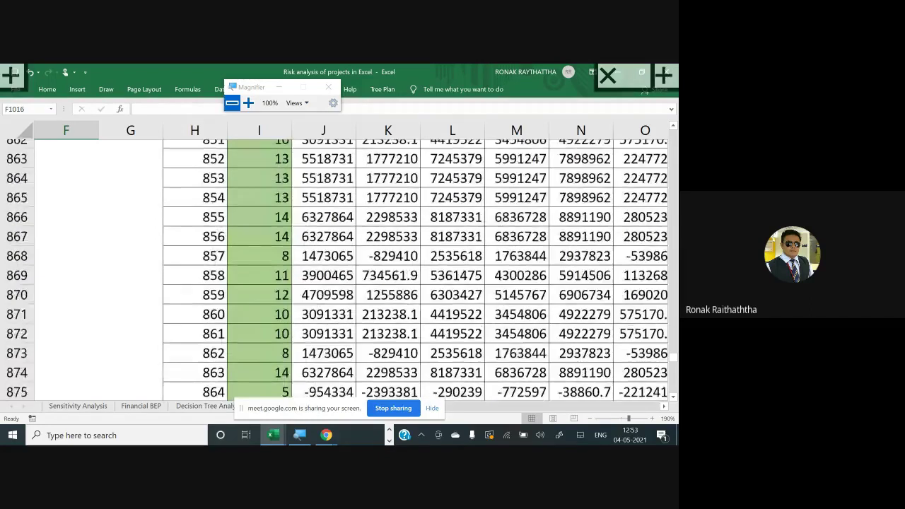
{"action": "scroll", "coordinate": [417, 269], "scroll_direction": "up", "scroll_amount": 3}
{"action": "scroll", "coordinate": [418, 269], "scroll_direction": "up", "scroll_amount": 16}
{"action": "scroll", "coordinate": [81, 96], "scroll_direction": "up", "scroll_amount": 10}
{"action": "scroll", "coordinate": [146, 262], "scroll_direction": "up", "scroll_amount": 6}
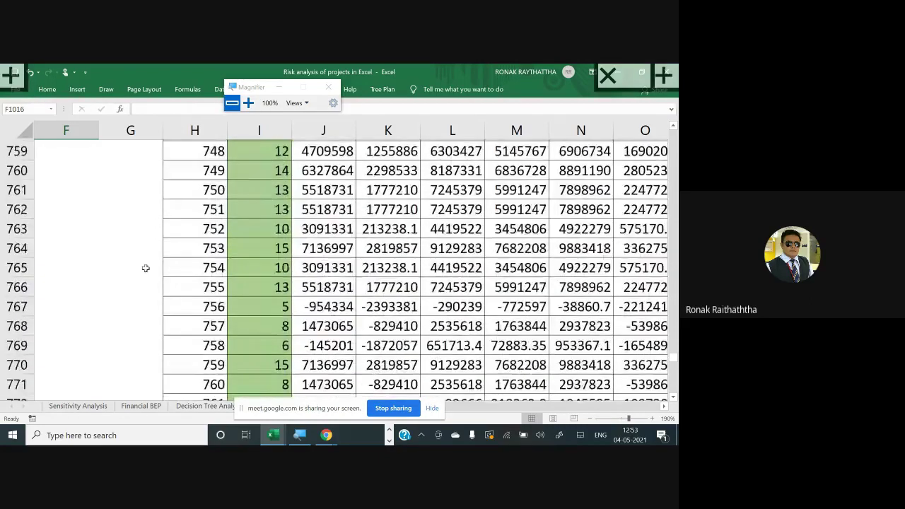
{"action": "scroll", "coordinate": [145, 262], "scroll_direction": "up", "scroll_amount": 3}
{"action": "scroll", "coordinate": [675, 146], "scroll_direction": "up", "scroll_amount": 1}
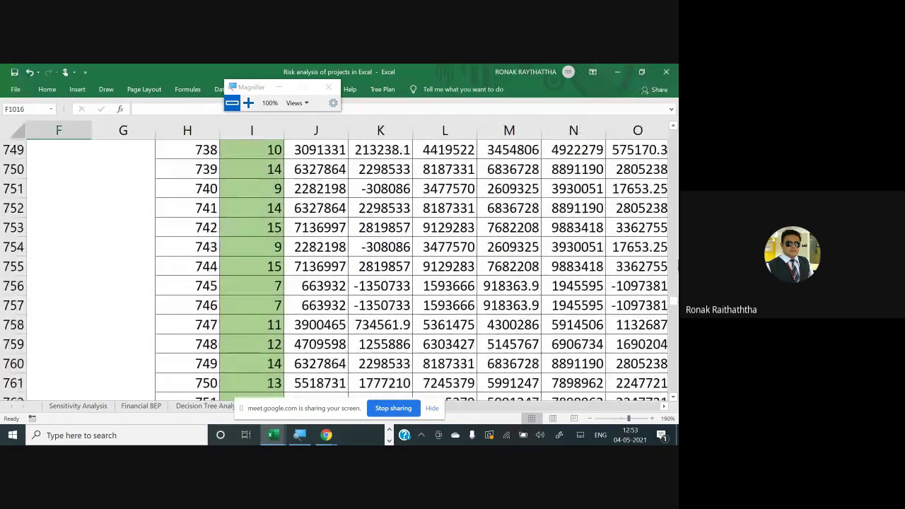
{"action": "left_click_drag", "start_coordinate": [674, 258], "coordinate": [674, 139]}
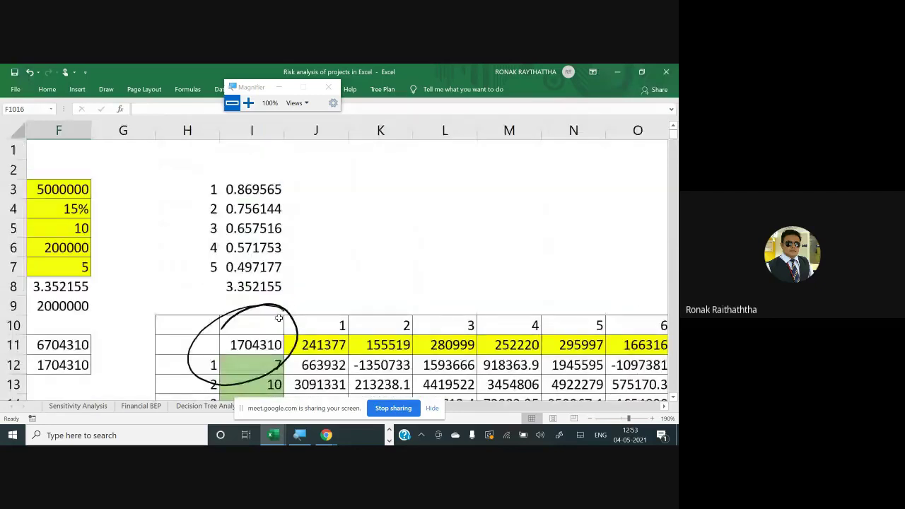
{"action": "scroll", "coordinate": [275, 318], "scroll_direction": "down", "scroll_amount": 2}
{"action": "left_click", "coordinate": [239, 230]}
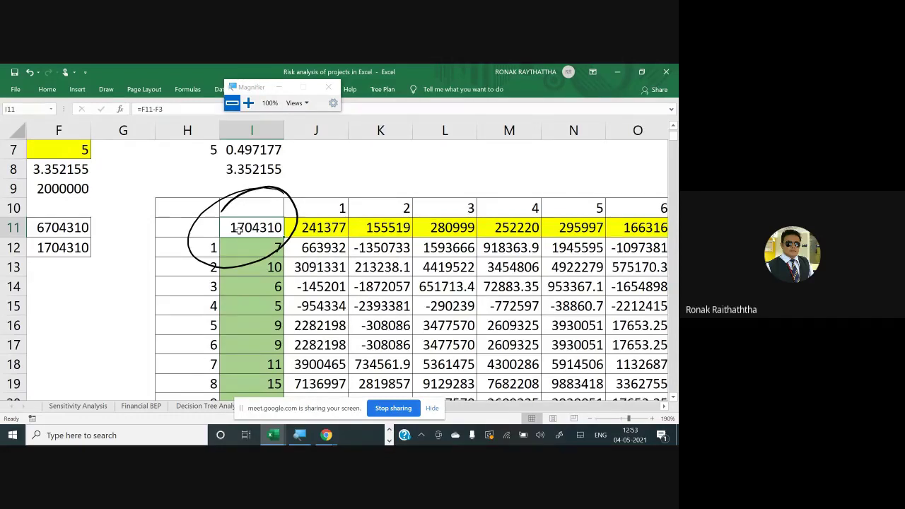
{"action": "scroll", "coordinate": [239, 228], "scroll_direction": "down", "scroll_amount": 1}
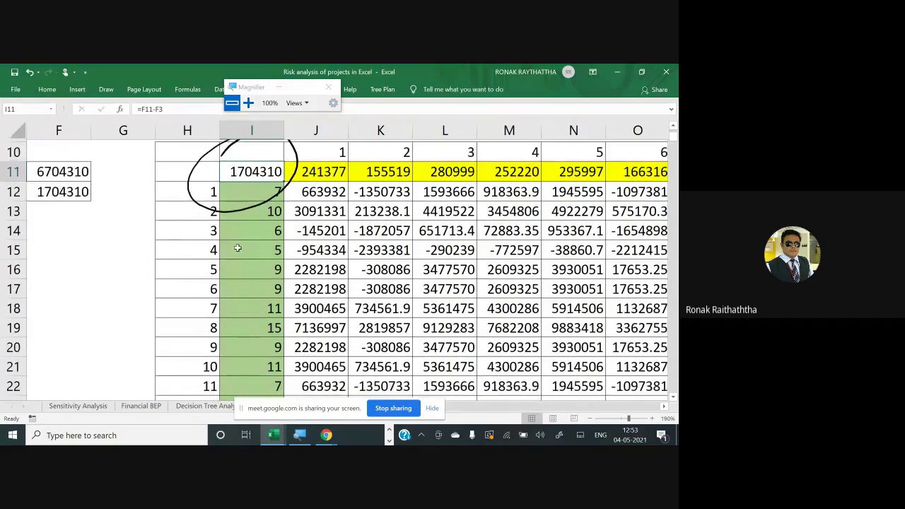
{"action": "scroll", "coordinate": [216, 228], "scroll_direction": "up", "scroll_amount": 1}
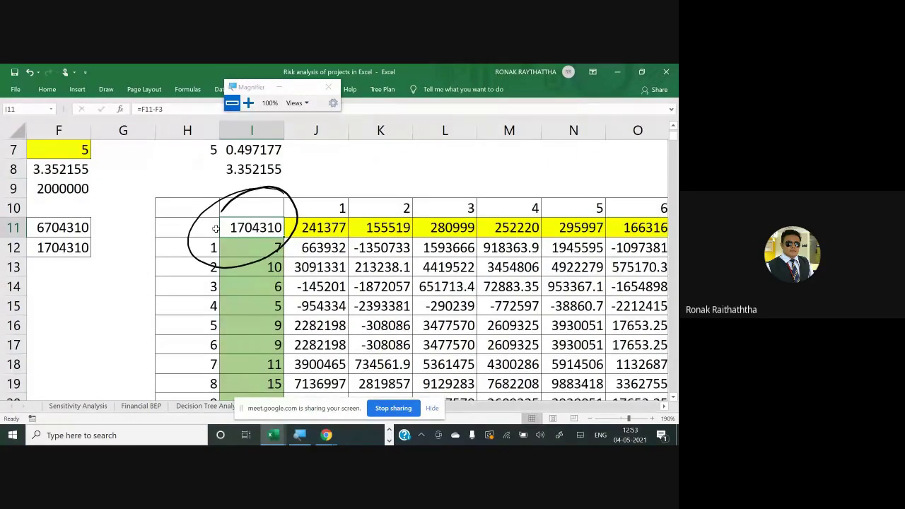
{"action": "left_click_drag", "start_coordinate": [148, 244], "coordinate": [237, 200]}
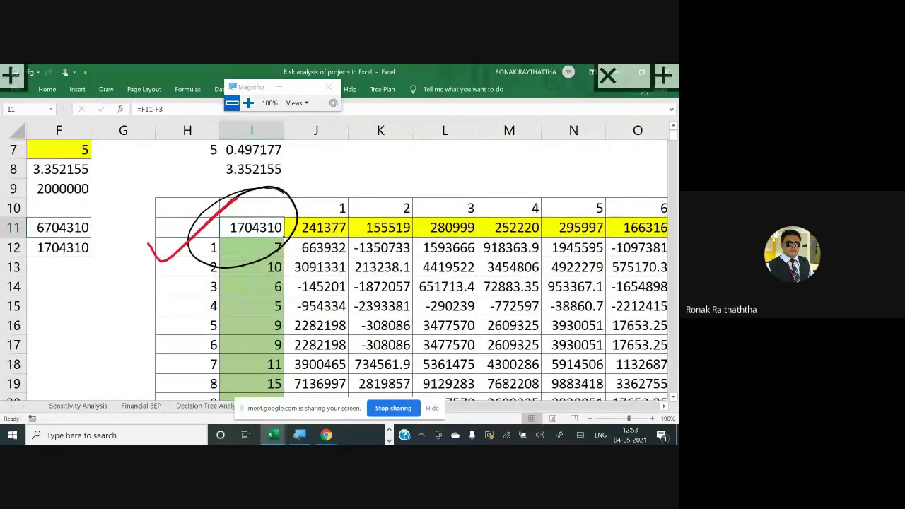
{"action": "scroll", "coordinate": [322, 319], "scroll_direction": "down", "scroll_amount": 1}
{"action": "scroll", "coordinate": [322, 319], "scroll_direction": "down", "scroll_amount": 9}
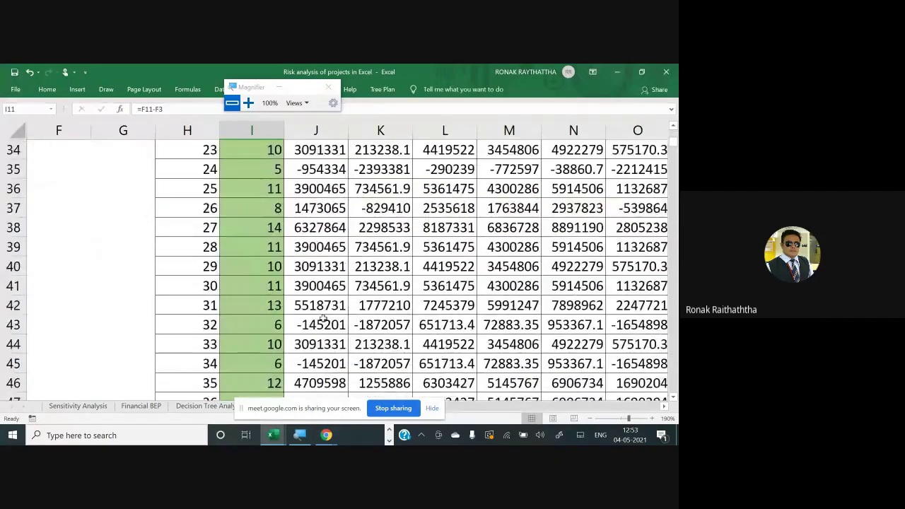
{"action": "scroll", "coordinate": [323, 319], "scroll_direction": "down", "scroll_amount": 5}
{"action": "left_click", "coordinate": [274, 305]}
{"action": "key", "text": "ctrl+Down"}
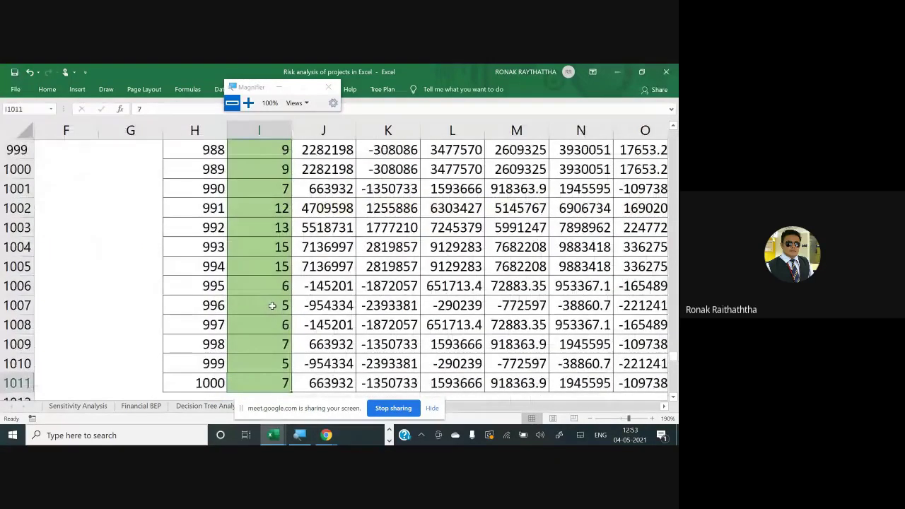
{"action": "key", "text": "Down"}
{"action": "key", "text": "Down"}
{"action": "key", "text": "Down"}
{"action": "key", "text": "Down"}
{"action": "key", "text": "Down"}
{"action": "key", "text": "Down"}
{"action": "key", "text": "Down"}
{"action": "key", "text": "Down"}
{"action": "key", "text": "Down"}
{"action": "key", "text": "Down"}
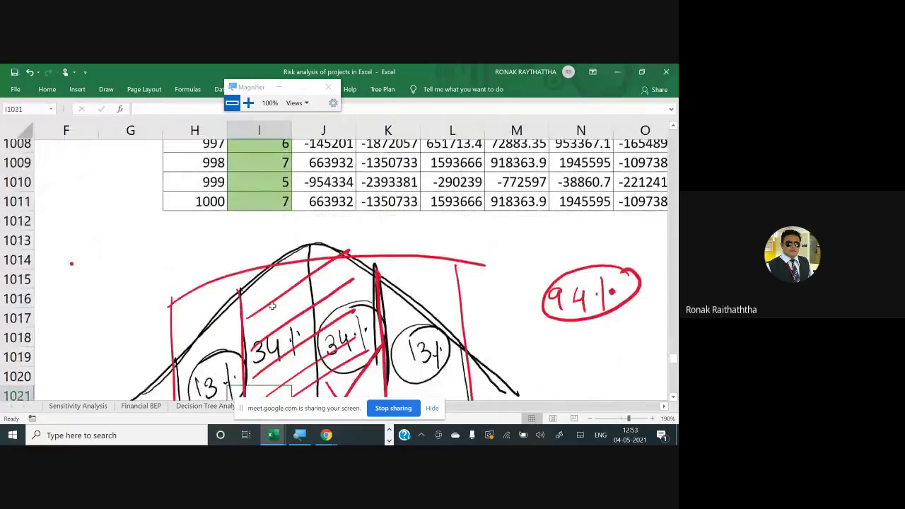
{"action": "key", "text": "Down"}
{"action": "key", "text": "Down"}
{"action": "key", "text": "Down"}
{"action": "key", "text": "Down"}
{"action": "key", "text": "Down"}
{"action": "key", "text": "Down"}
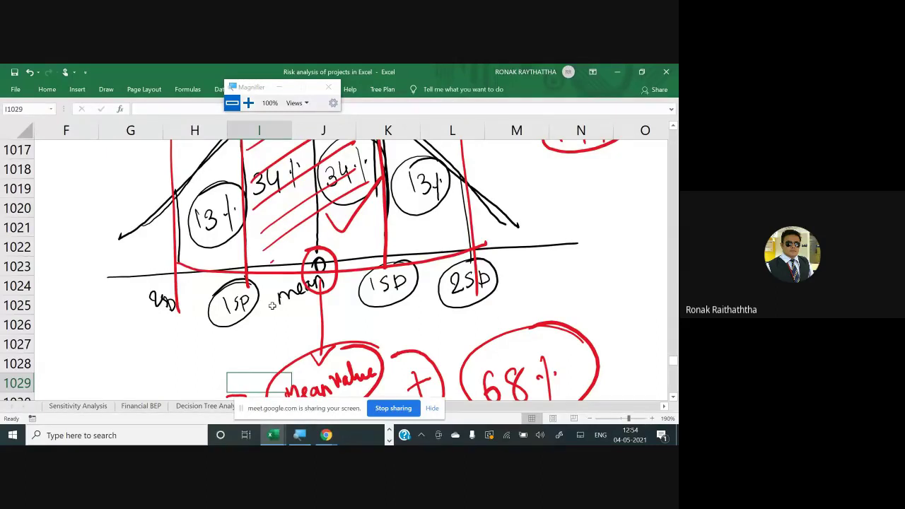
Tick the Mean value note, exit the pen overlay, and bring iteration 1000's row into view
{"action": "scroll", "coordinate": [272, 305], "scroll_direction": "down", "scroll_amount": 1}
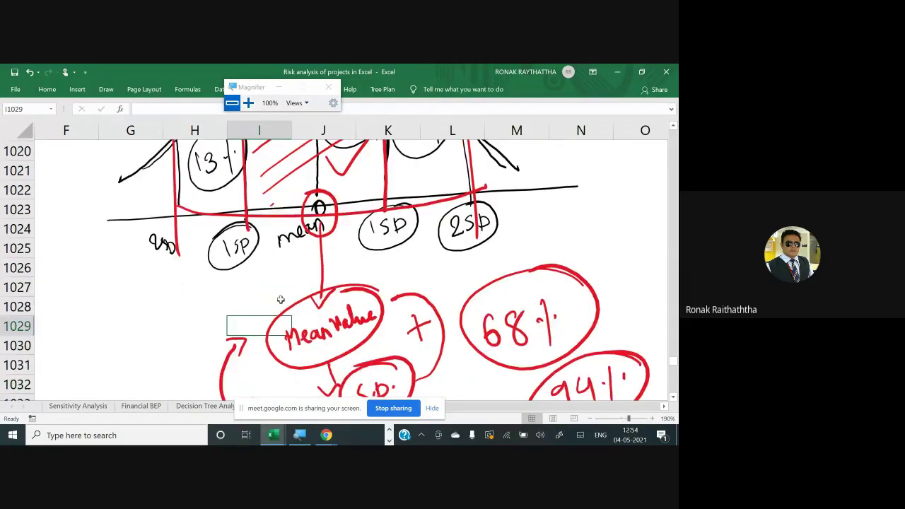
{"action": "scroll", "coordinate": [272, 305], "scroll_direction": "down", "scroll_amount": 1}
{"action": "scroll", "coordinate": [285, 287], "scroll_direction": "up", "scroll_amount": 1}
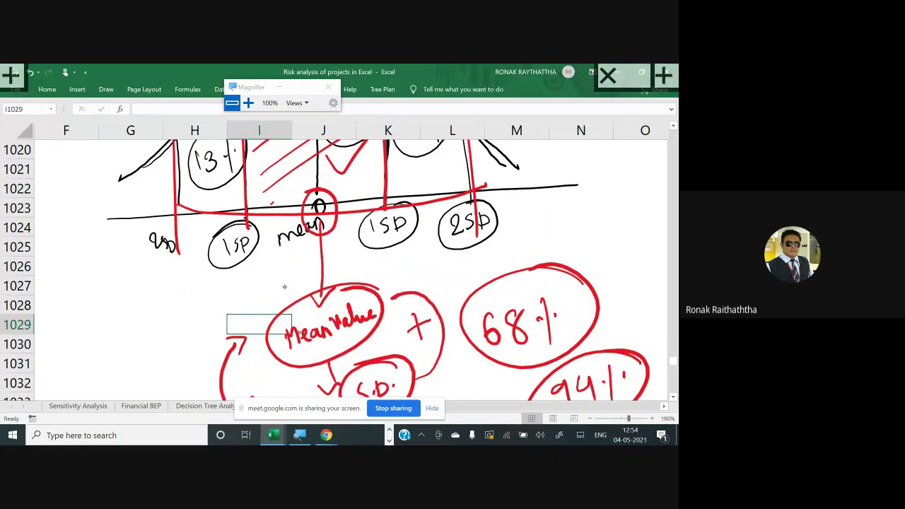
{"action": "left_click_drag", "start_coordinate": [253, 366], "coordinate": [374, 308]}
{"action": "scroll", "coordinate": [333, 262], "scroll_direction": "down", "scroll_amount": 1}
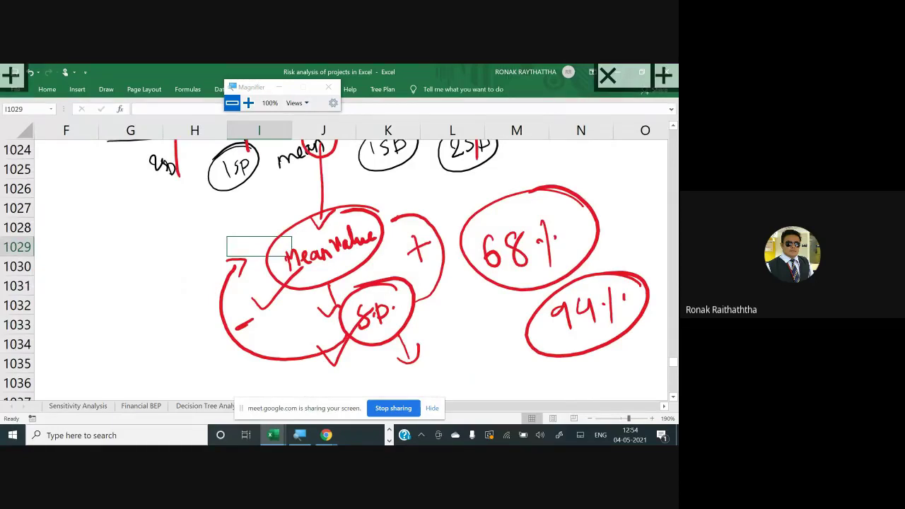
{"action": "key", "text": "Escape"}
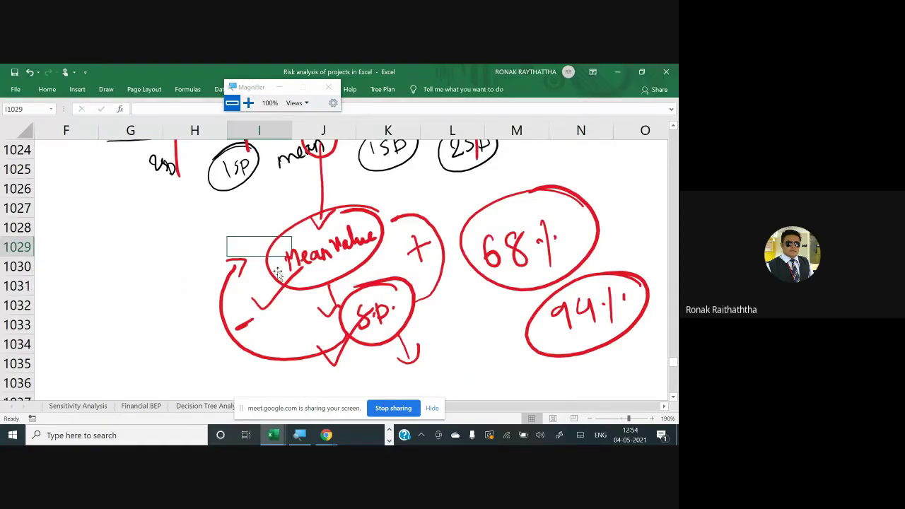
{"action": "scroll", "coordinate": [269, 281], "scroll_direction": "up", "scroll_amount": 6}
Move up to cell E14 and label it 'Average NPV'
{"action": "scroll", "coordinate": [157, 248], "scroll_direction": "up", "scroll_amount": 1}
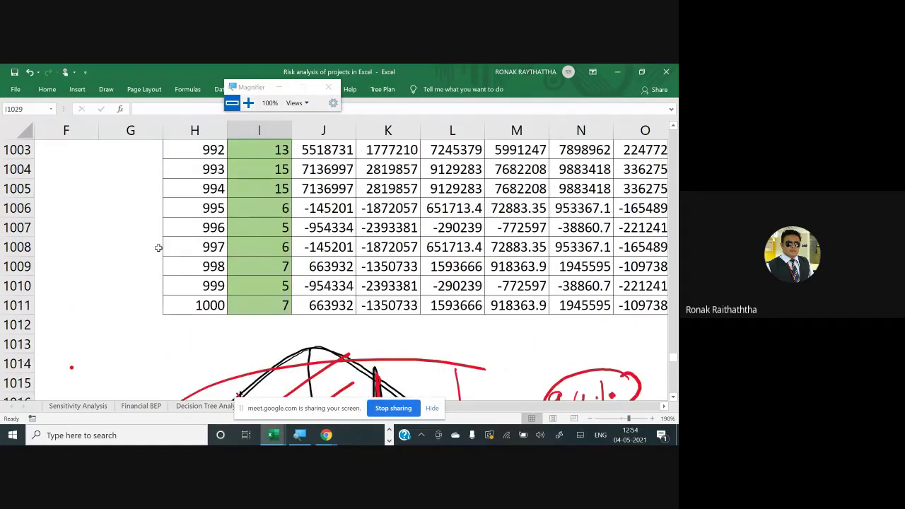
{"action": "left_click", "coordinate": [103, 148]}
{"action": "key", "text": "Up"}
{"action": "key", "text": "ctrl+Up"}
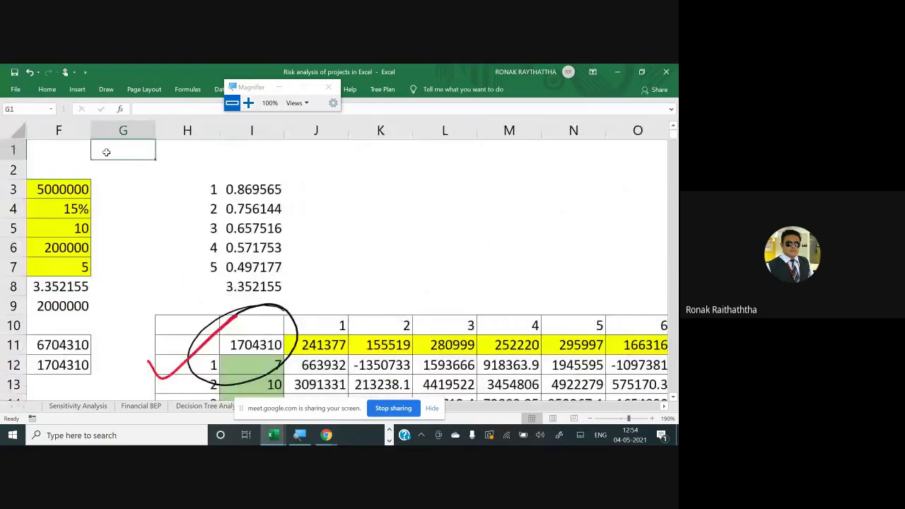
{"action": "key", "text": "Down"}
{"action": "key", "text": "Down"}
{"action": "key", "text": "Down"}
{"action": "key", "text": "Down"}
{"action": "key", "text": "Down"}
{"action": "key", "text": "Down"}
{"action": "key", "text": "Down"}
{"action": "key", "text": "Left"}
{"action": "key", "text": "Left"}
{"action": "key", "text": "Up"}
{"action": "key", "text": "Left"}
{"action": "key", "text": "Left"}
{"action": "key", "text": "Left"}
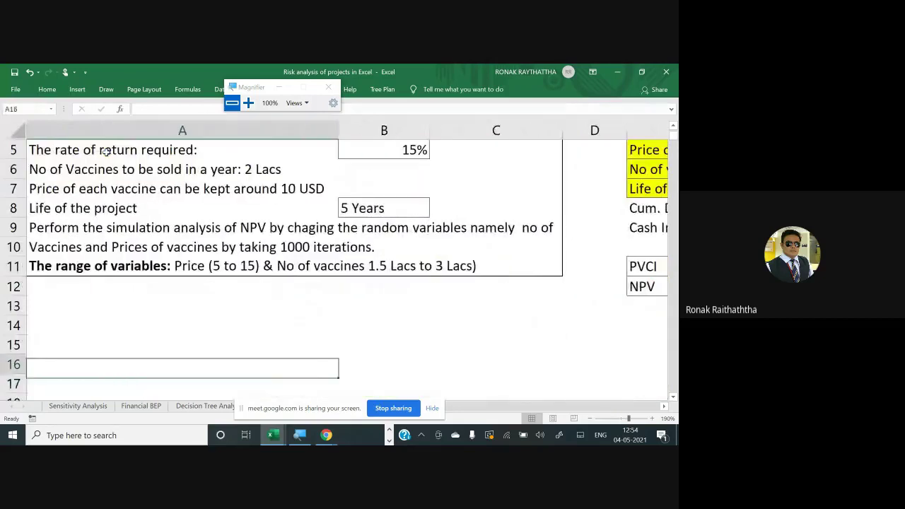
{"action": "key", "text": "Right"}
{"action": "key", "text": "Right"}
{"action": "key", "text": "Right"}
{"action": "key", "text": "Right"}
{"action": "key", "text": "Up"}
{"action": "key", "text": "Left"}
{"action": "key", "text": "Up"}
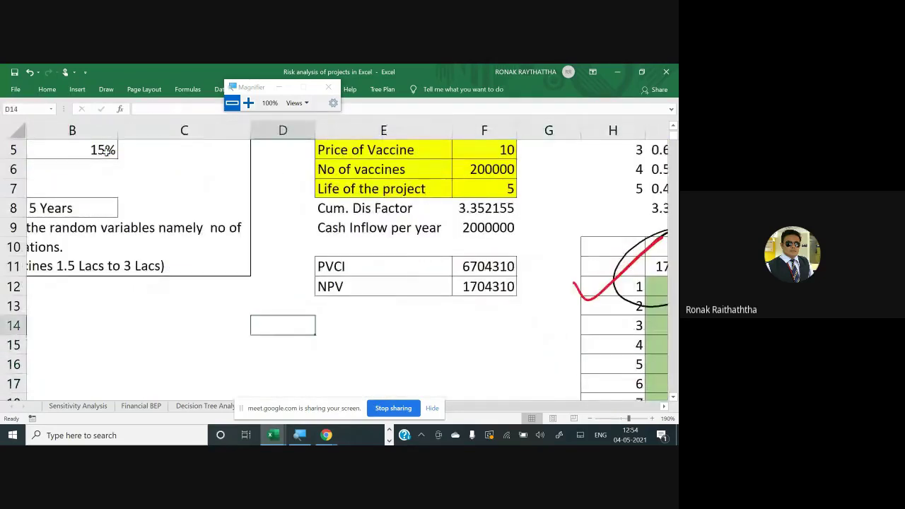
{"action": "key", "text": "Right"}
{"action": "type", "text": "Average"}
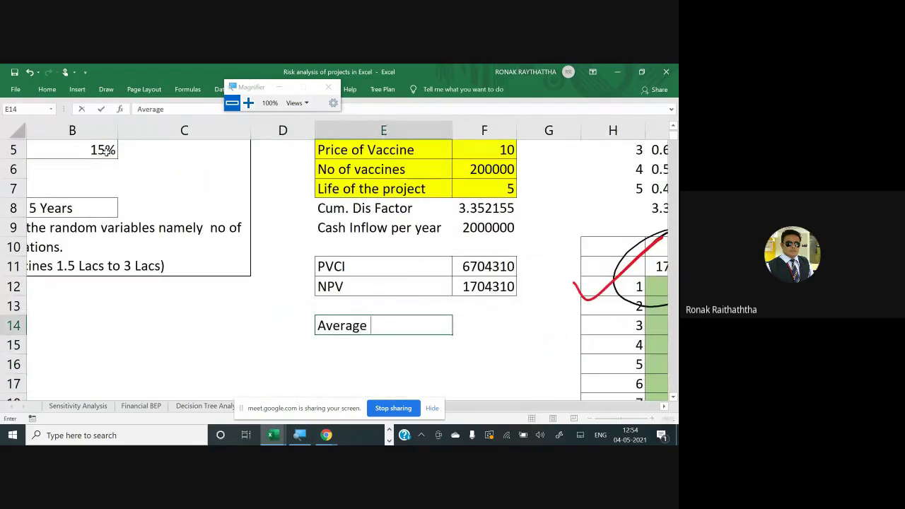
{"action": "type", "text": " NOV"}
{"action": "key", "text": "BackSpace"}
{"action": "key", "text": "BackSpace"}
{"action": "type", "text": "PV"}
{"action": "key", "text": "Right"}
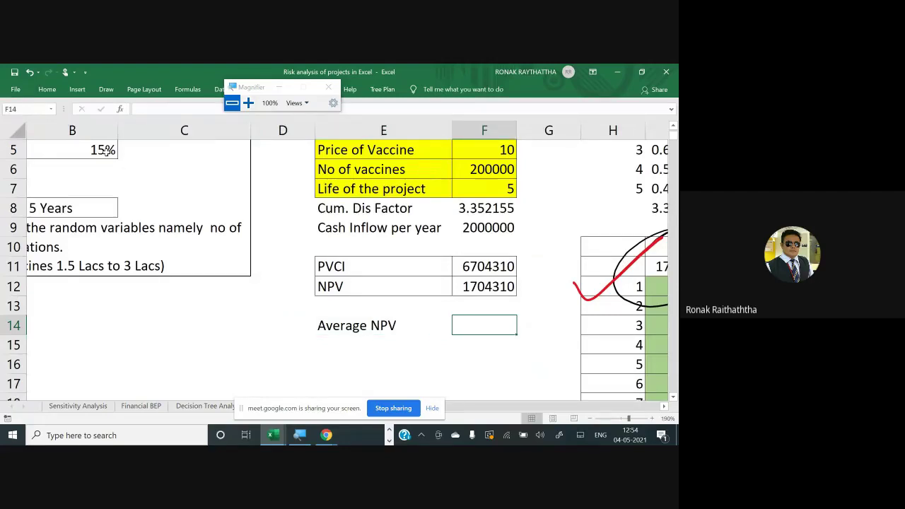
Enter =AVERAGE(J12:ALU1011) in F14 to average all simulated NPVs
{"action": "type", "text": "="}
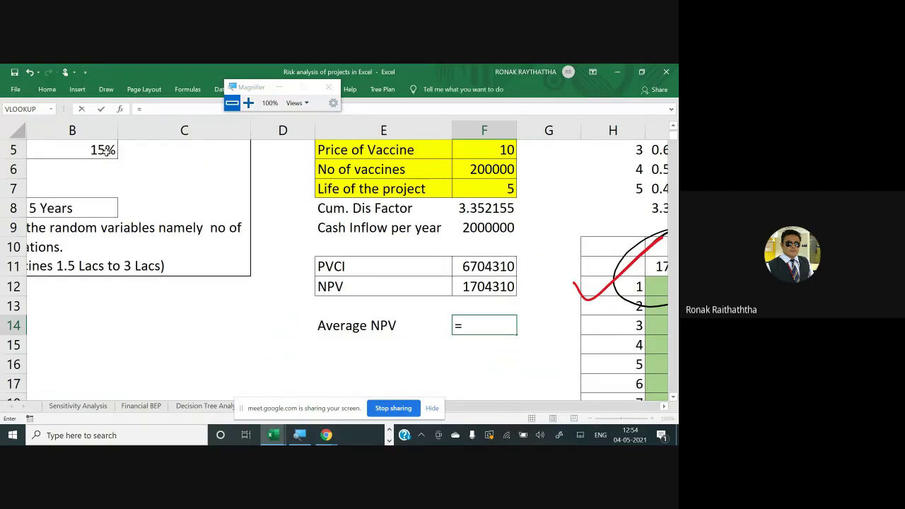
{"action": "type", "text": "avr"}
{"action": "key", "text": "BackSpace"}
{"action": "type", "text": "e"}
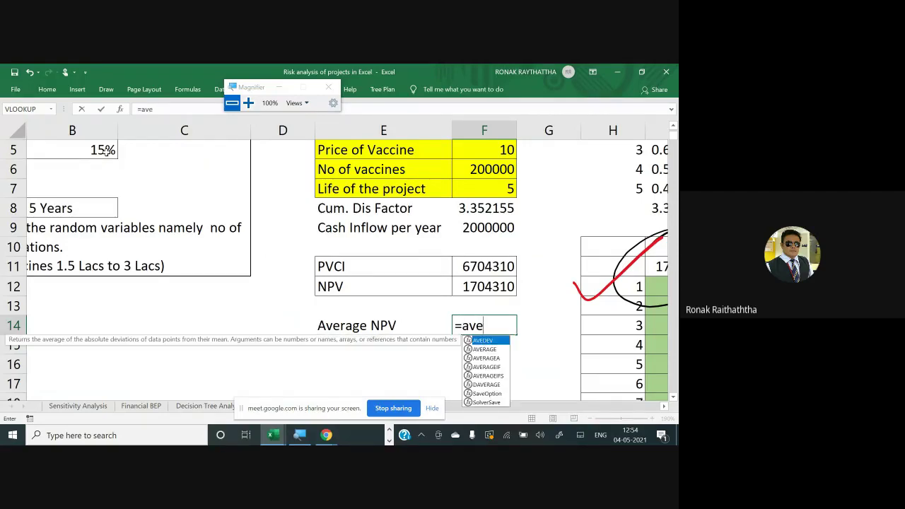
{"action": "type", "text": "rage"}
{"action": "key", "text": "Tab"}
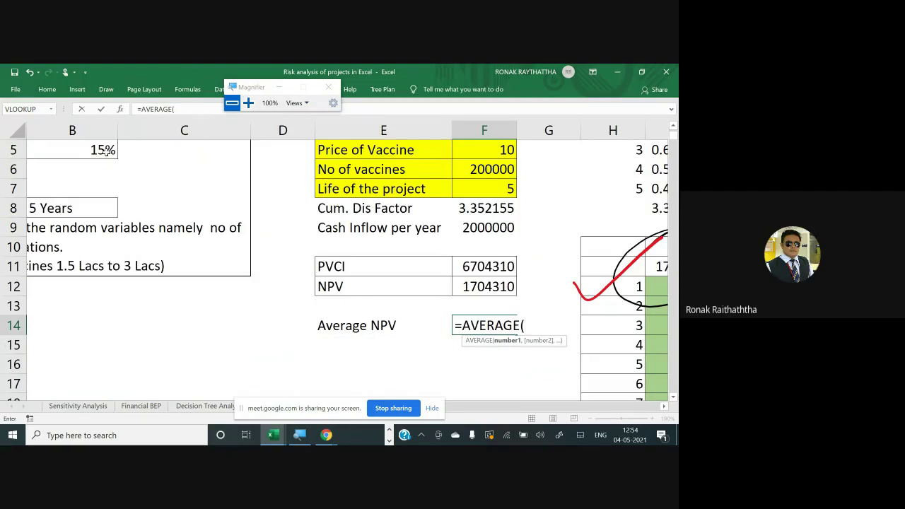
{"action": "left_click", "coordinate": [666, 408]}
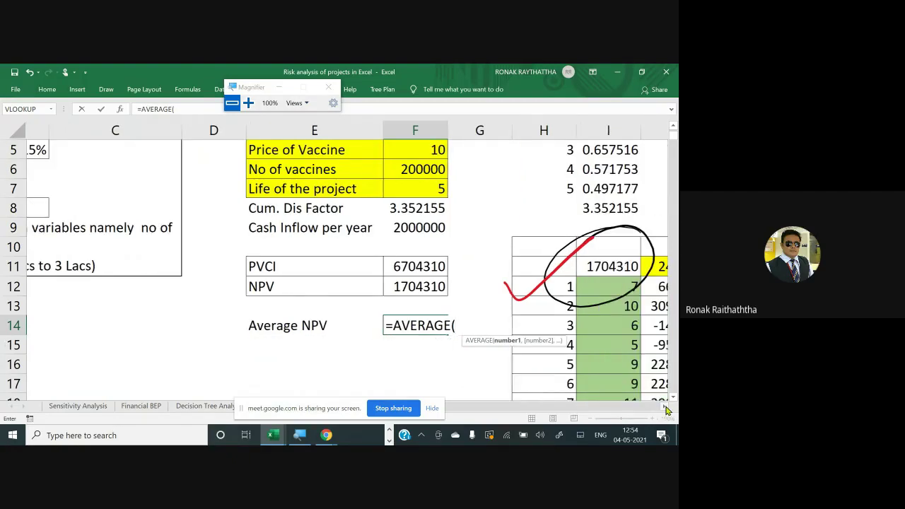
{"action": "left_click", "coordinate": [666, 408]}
{"action": "left_click", "coordinate": [322, 286]}
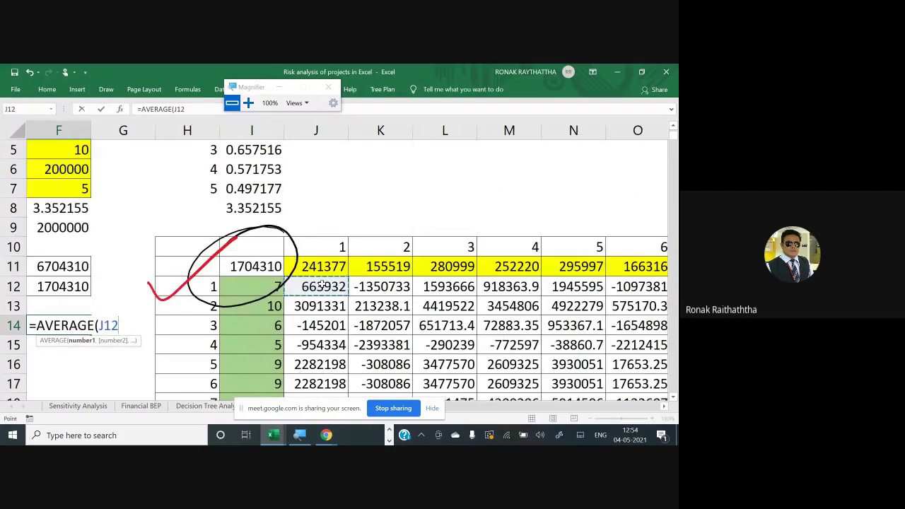
{"action": "key", "text": "ctrl+shift+Right"}
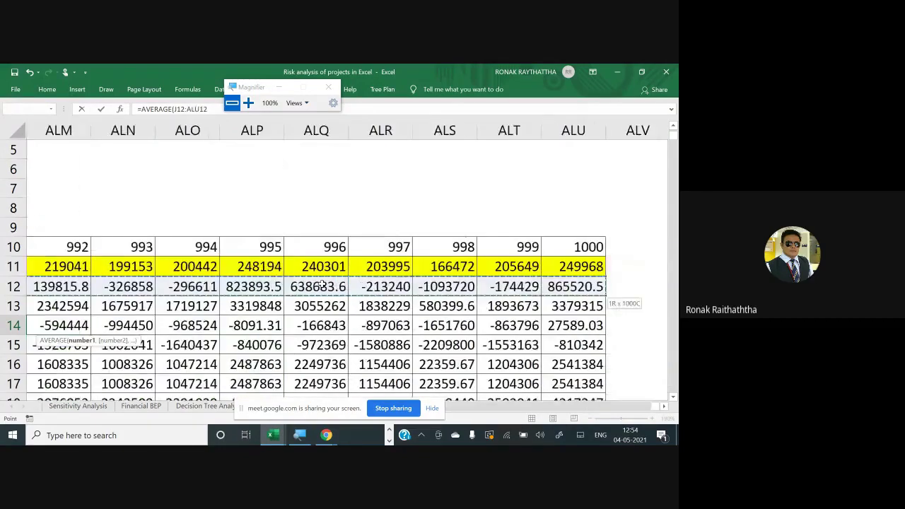
{"action": "key", "text": "ctrl+shift+Down"}
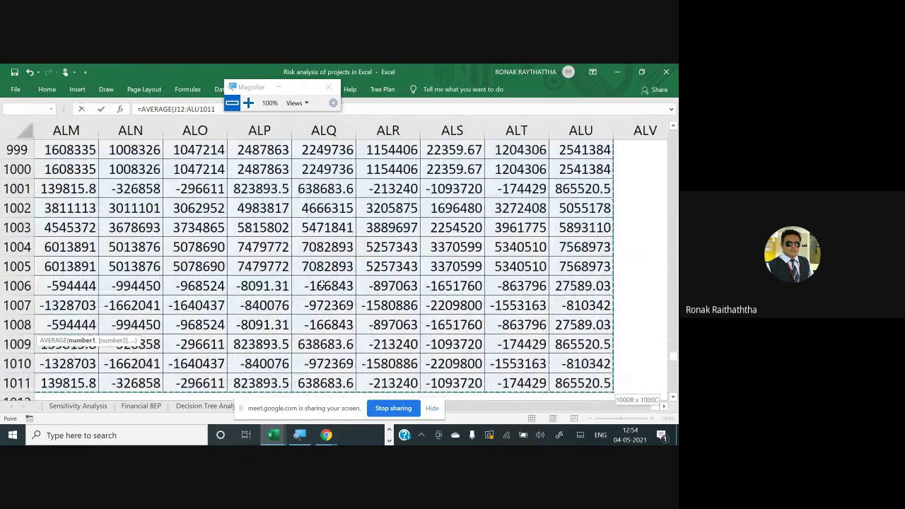
{"action": "type", "text": ")"}
{"action": "key", "text": "Return"}
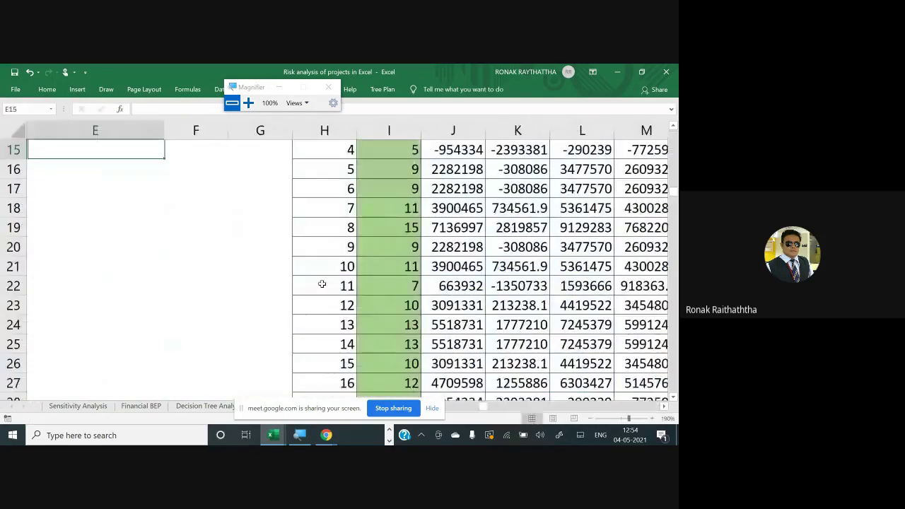
Check the 2588355 result in F14, then move to cell E15
{"action": "key", "text": "Up"}
{"action": "key", "text": "Up"}
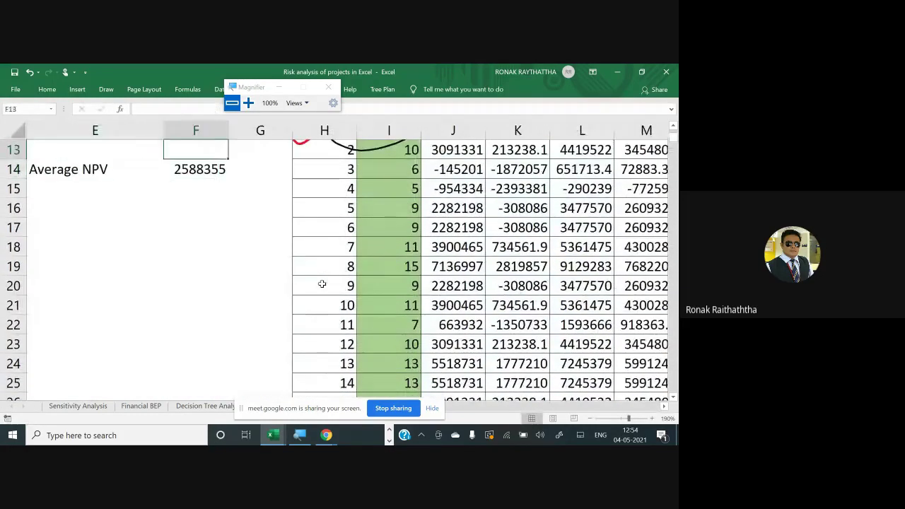
{"action": "scroll", "coordinate": [322, 283], "scroll_direction": "up", "scroll_amount": 2}
{"action": "key", "text": "Down"}
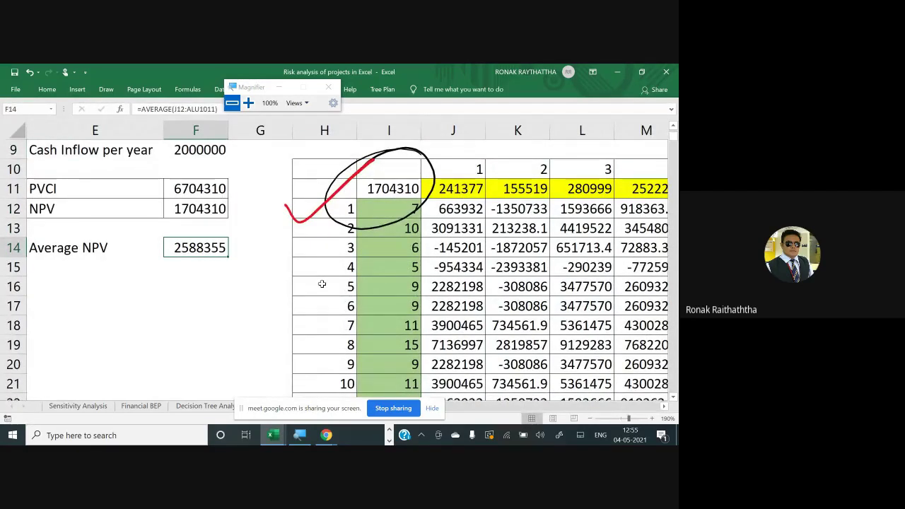
{"action": "key", "text": "Down"}
{"action": "key", "text": "Left"}
{"action": "scroll", "coordinate": [321, 284], "scroll_direction": "left", "scroll_amount": 3}
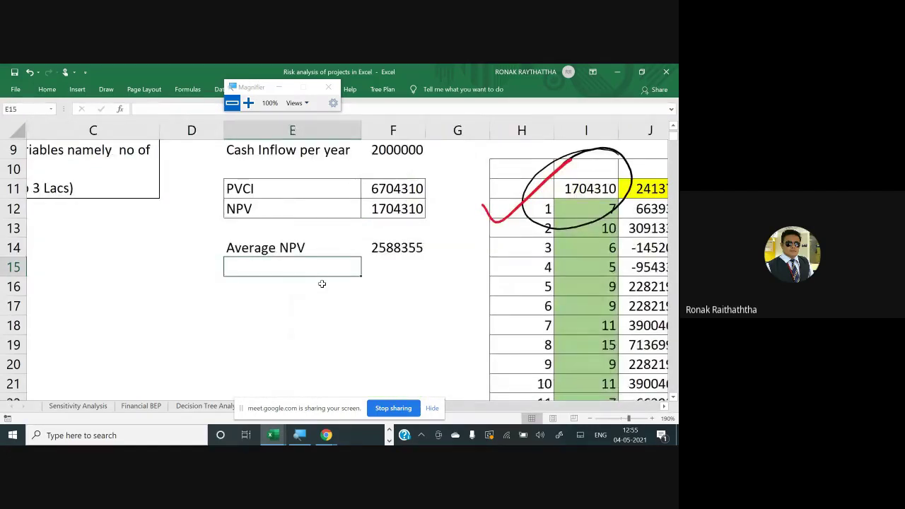
Label E15 'Standard Deviation' and start an = formula in F15
{"action": "key", "text": "F2"}
{"action": "type", "text": "ST"}
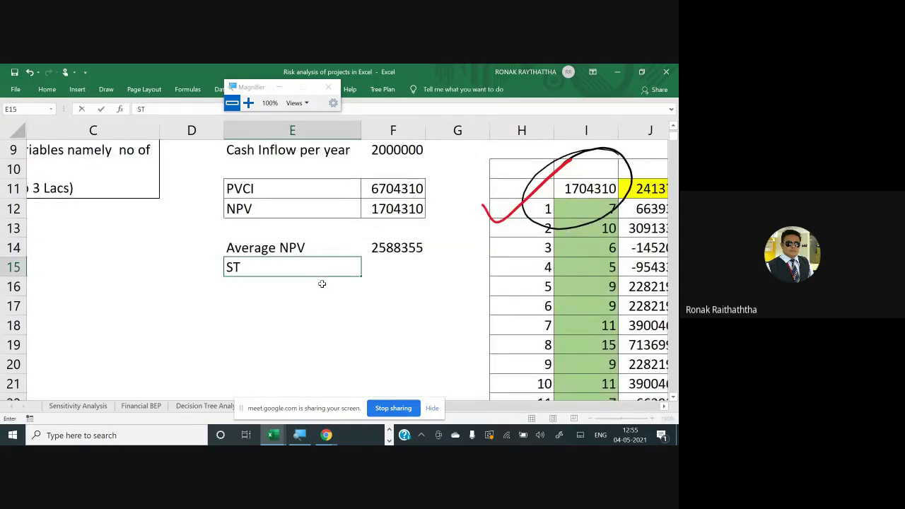
{"action": "key", "text": "BackSpace"}
{"action": "type", "text": "tandar"}
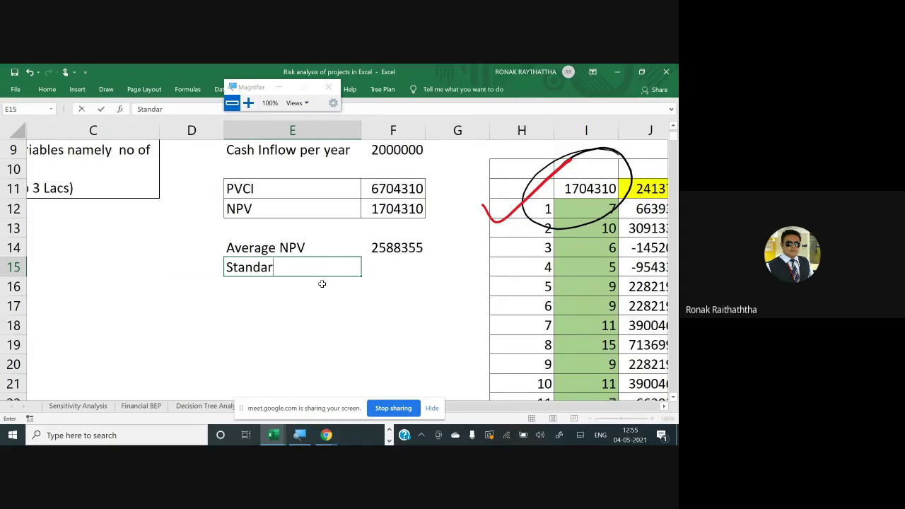
{"action": "type", "text": "d Deviation"}
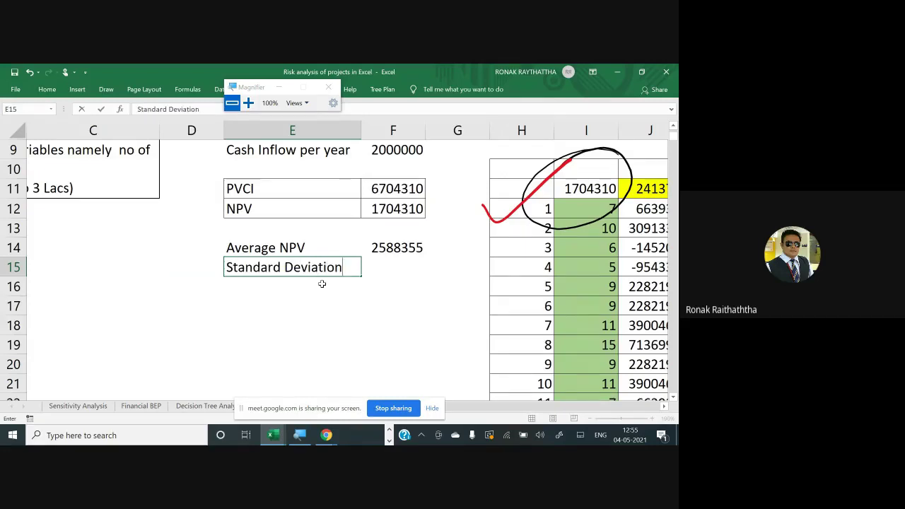
{"action": "key", "text": "Tab"}
{"action": "type", "text": "="}
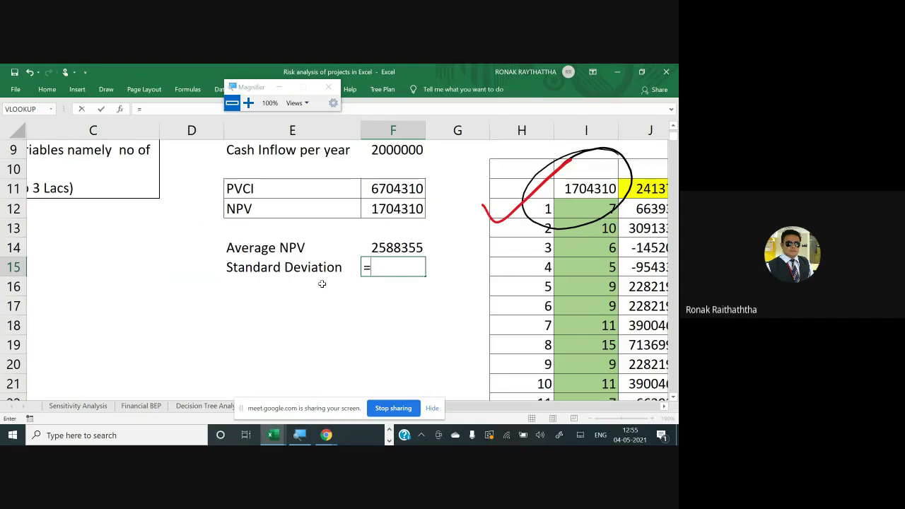
Enter =STDEV.S(J12:ALU1011) in F15 to get the standard deviation of all simulated NPVs
{"action": "type", "text": "st"}
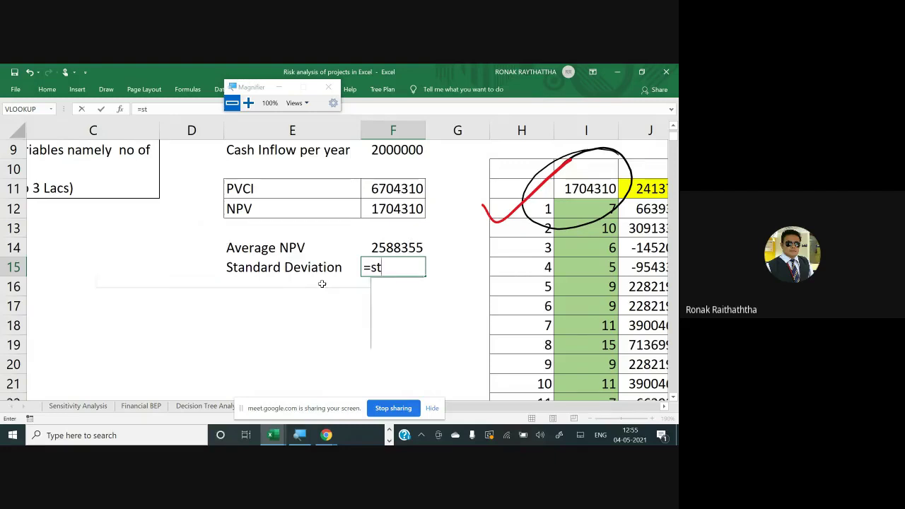
{"action": "type", "text": "d"}
{"action": "key", "text": "Escape"}
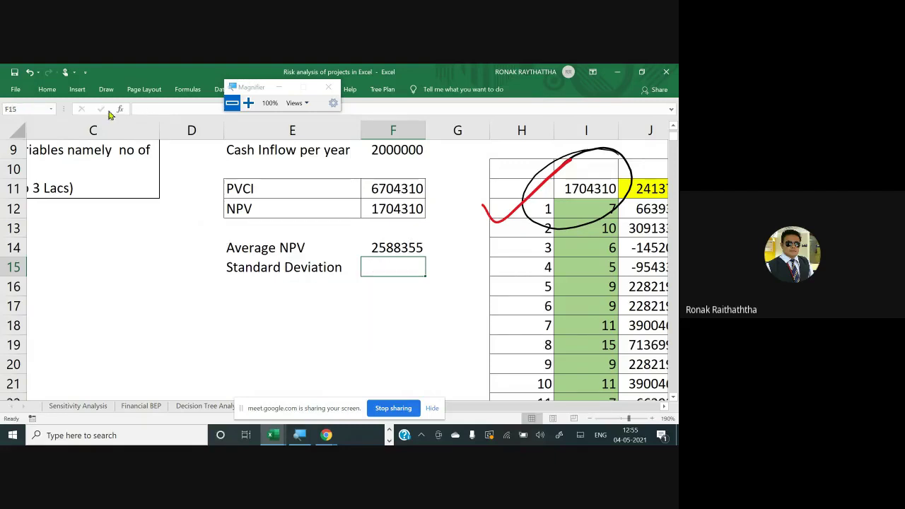
{"action": "left_click", "coordinate": [247, 103]}
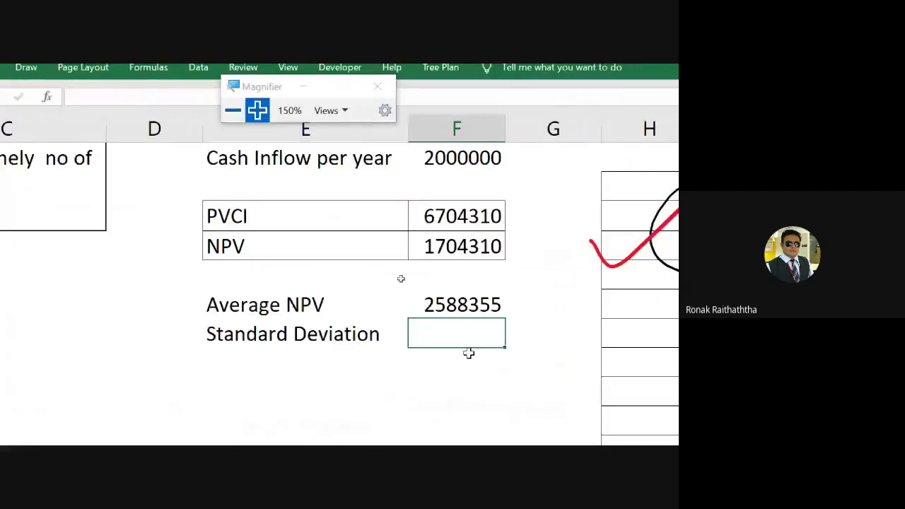
{"action": "type", "text": "=st"}
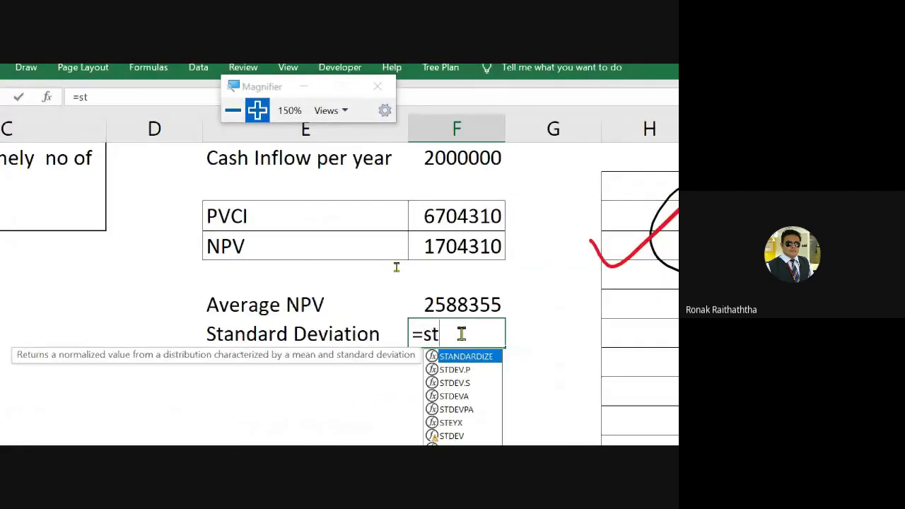
{"action": "type", "text": "d"}
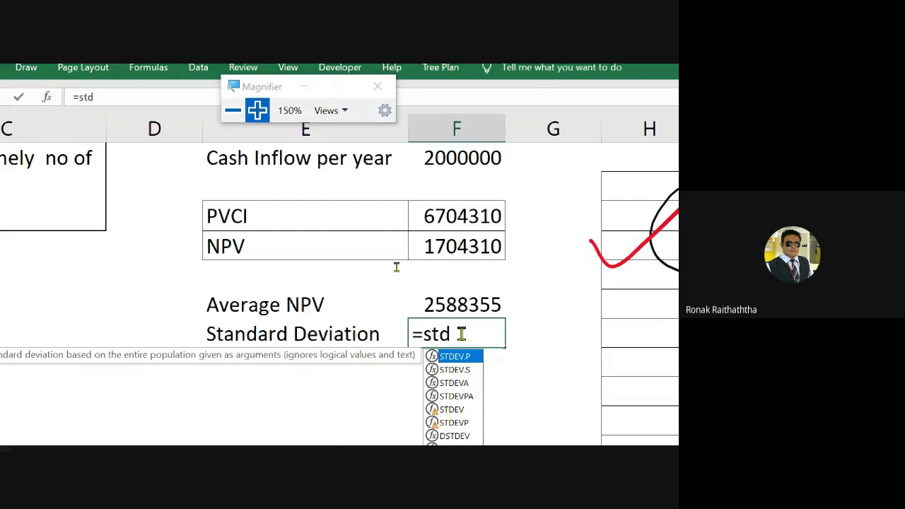
{"action": "key", "text": "Down"}
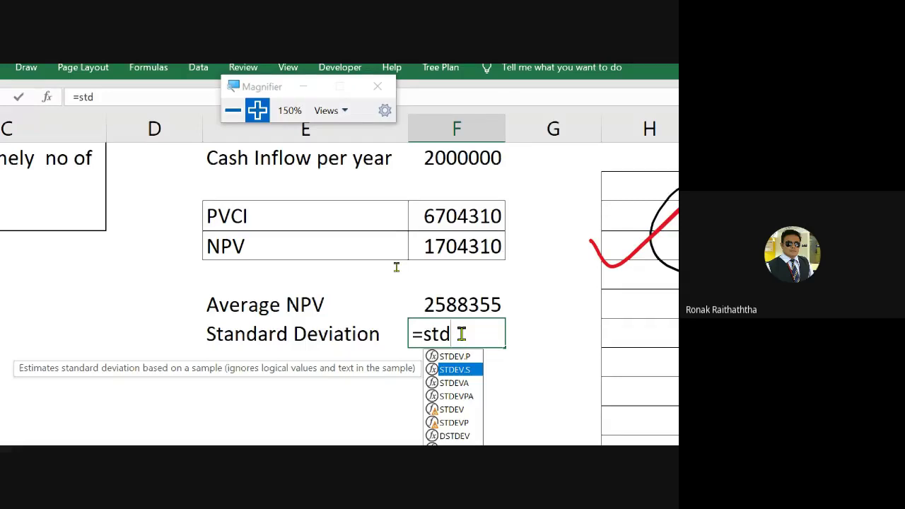
{"action": "key", "text": "Tab"}
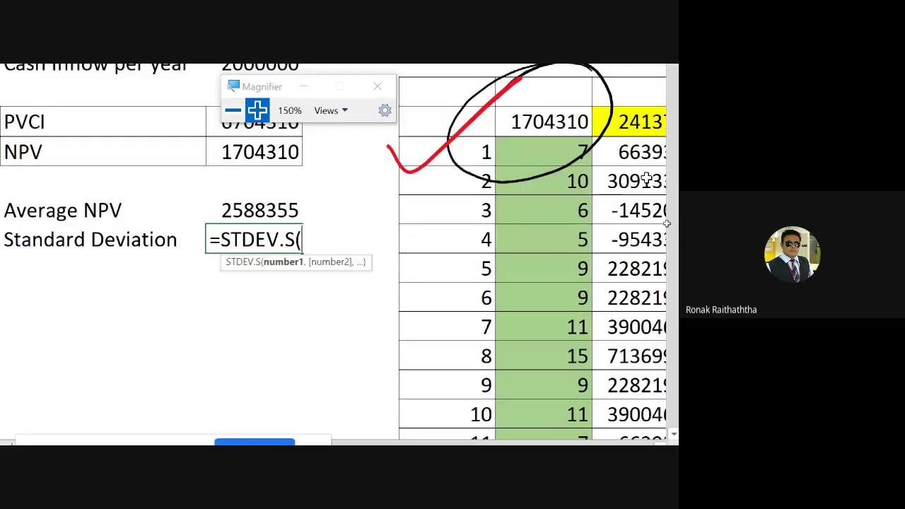
{"action": "left_click", "coordinate": [628, 153]}
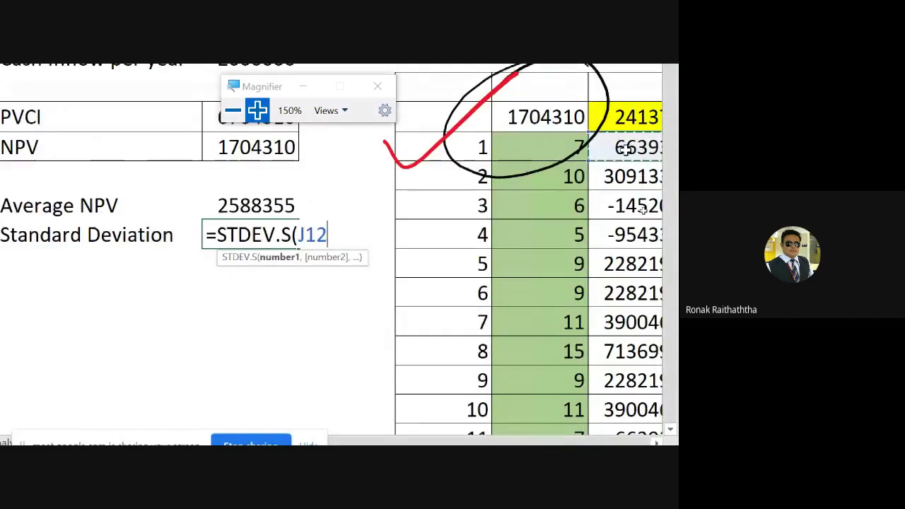
{"action": "key", "text": "ctrl+shift+Right"}
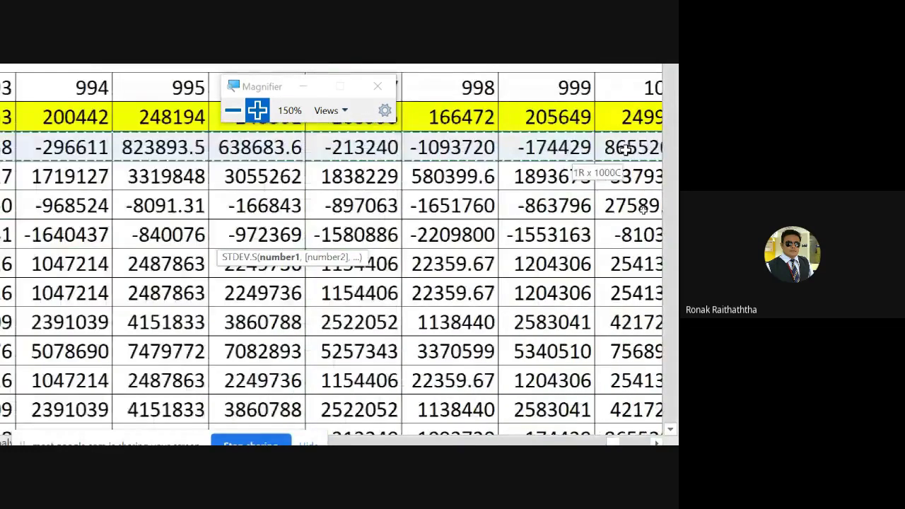
{"action": "key", "text": "ctrl+shift+Down"}
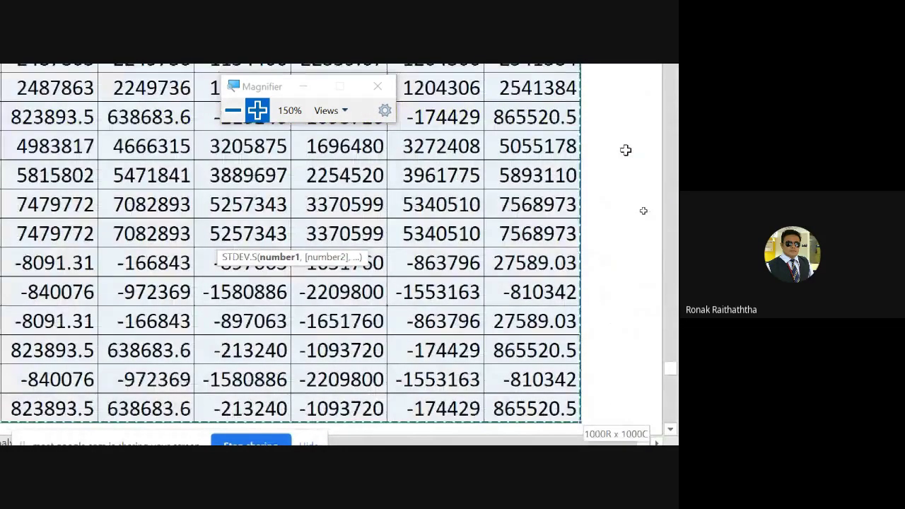
{"action": "type", "text": ")"}
{"action": "key", "text": "Return"}
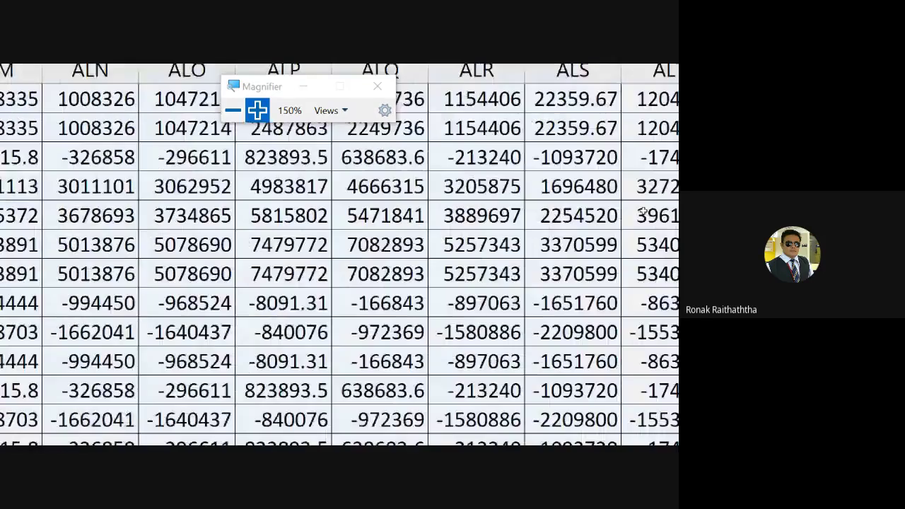
Check the standard deviation formula's referenced range and return beside the statistics labels
{"action": "key", "text": "Up"}
{"action": "key", "text": "Up"}
{"action": "key", "text": "Left"}
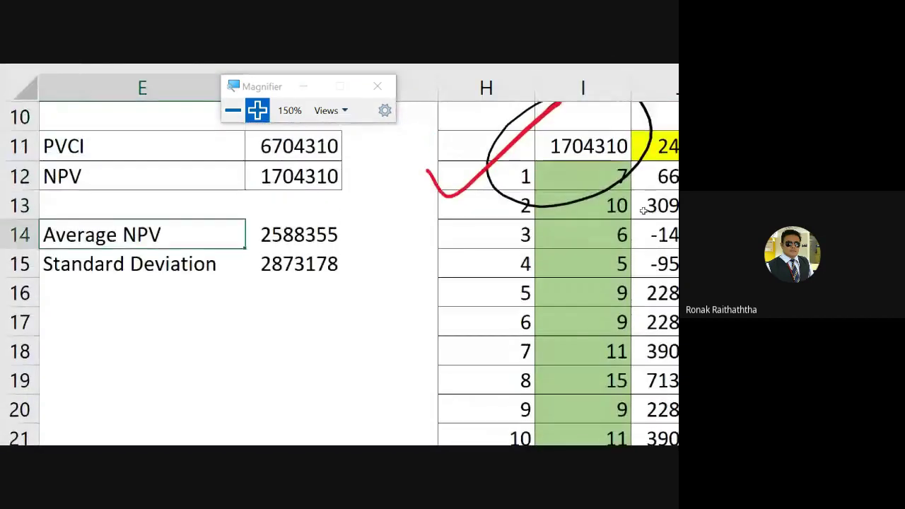
{"action": "key", "text": "Right"}
{"action": "key", "text": "Down"}
{"action": "key", "text": "F2"}
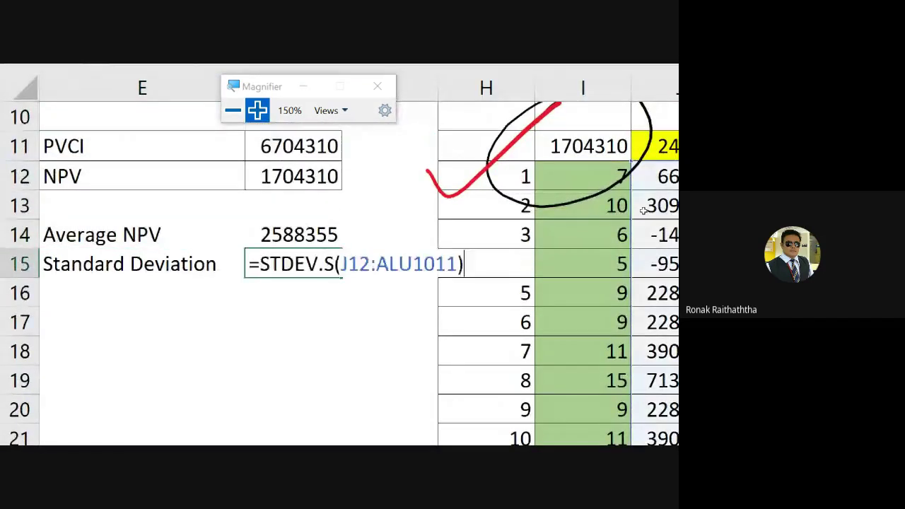
{"action": "key", "text": "Escape"}
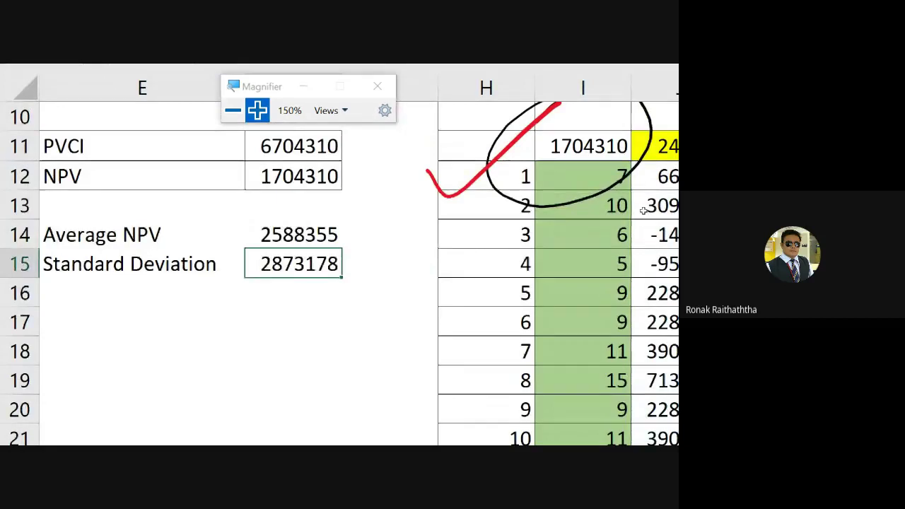
{"action": "key", "text": "F2"}
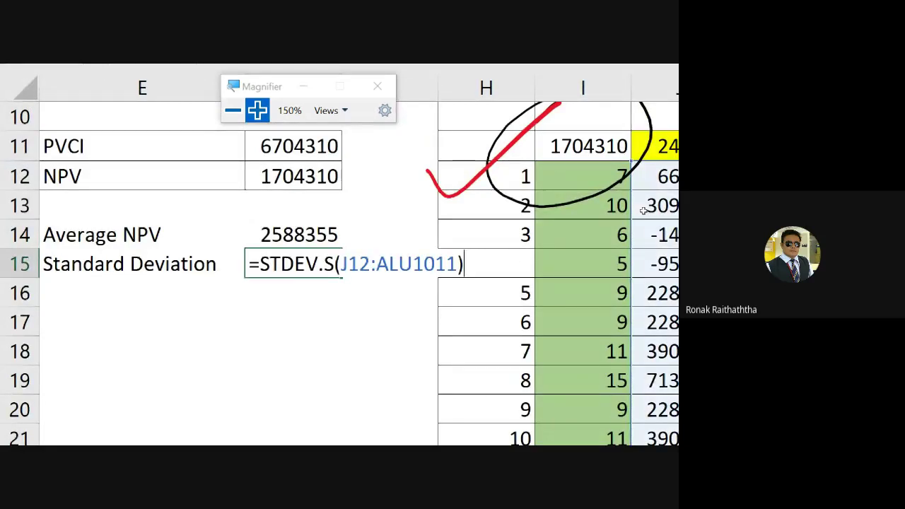
{"action": "key", "text": "Escape"}
{"action": "key", "text": "Left"}
{"action": "key", "text": "Left"}
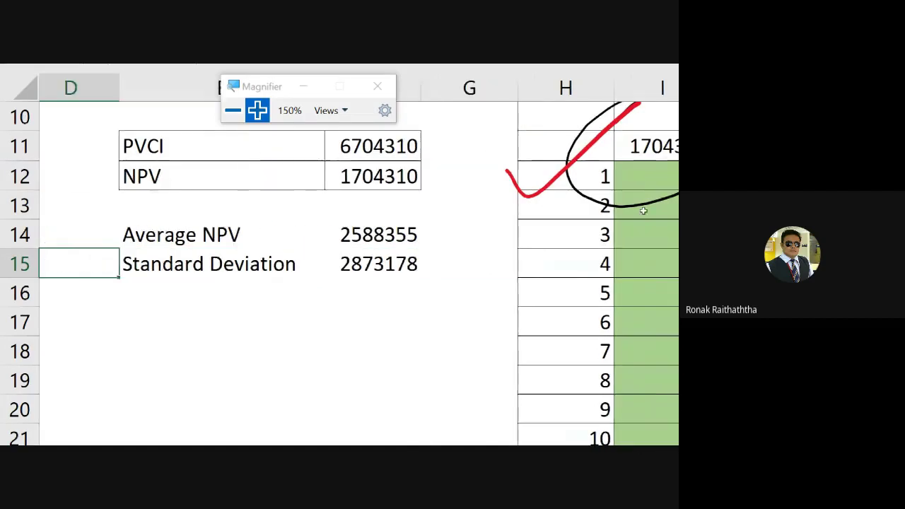
{"action": "key", "text": "Down"}
{"action": "key", "text": "Right"}
{"action": "key", "text": "Right"}
{"action": "key", "text": "Right"}
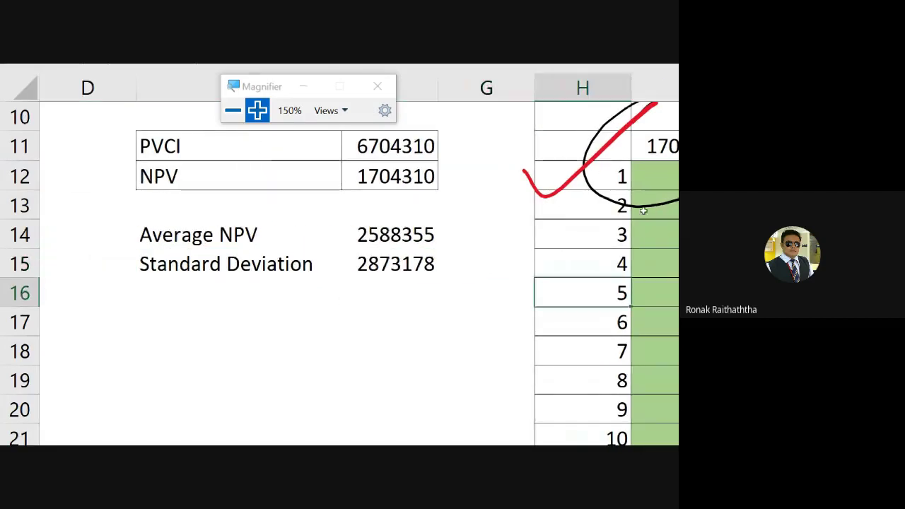
{"action": "key", "text": "Right"}
{"action": "key", "text": "Left"}
{"action": "key", "text": "Left"}
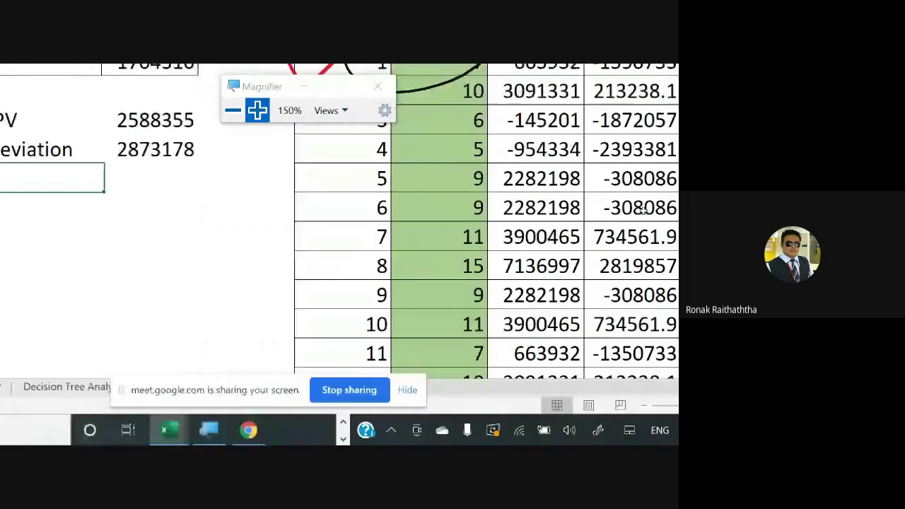
{"action": "key", "text": "Up"}
{"action": "key", "text": "Up"}
{"action": "key", "text": "Up"}
{"action": "key", "text": "Up"}
{"action": "key", "text": "Up"}
Add the label 'Maximum NPV' below Standard Deviation
{"action": "key", "text": "Down"}
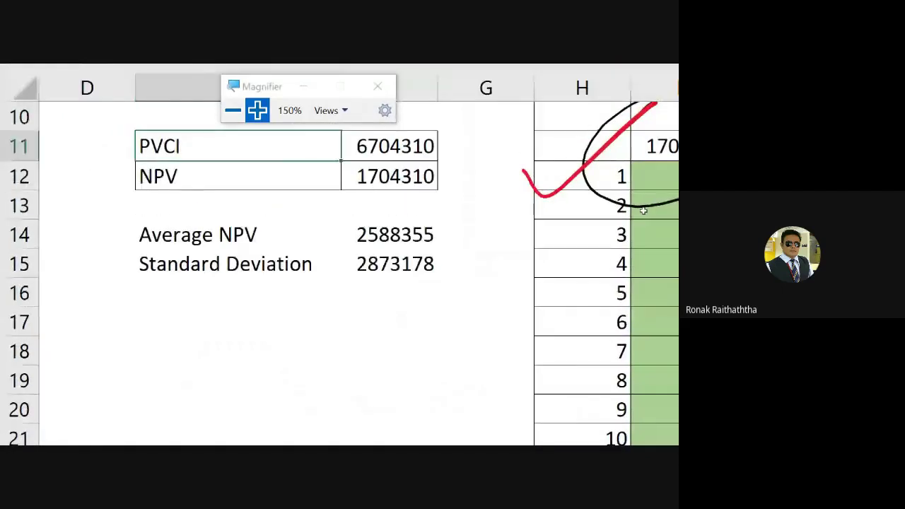
{"action": "key", "text": "Down"}
{"action": "key", "text": "Down"}
{"action": "key", "text": "Down"}
{"action": "key", "text": "Down"}
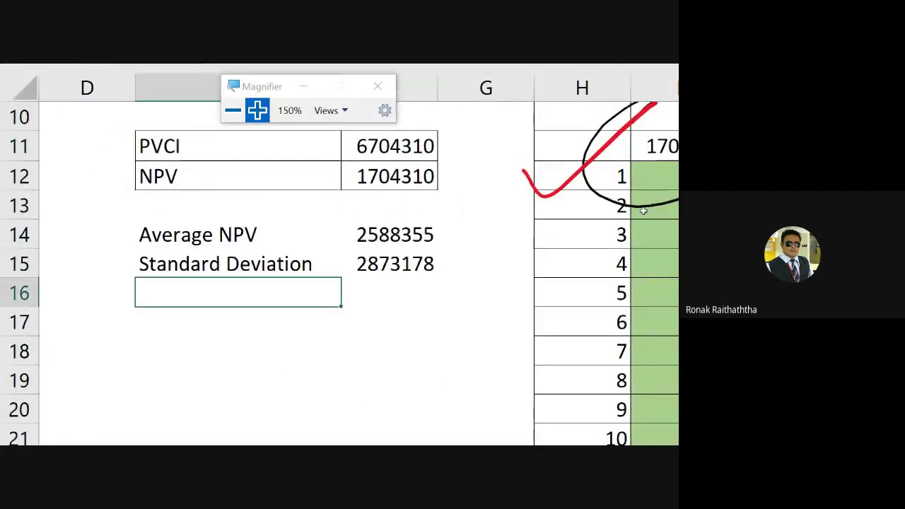
{"action": "type", "text": "Maxi"}
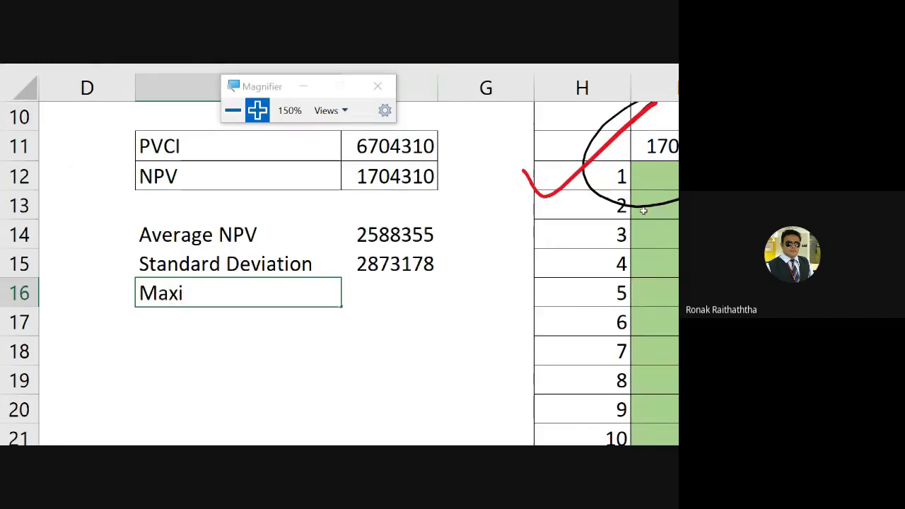
{"action": "type", "text": "mum "}
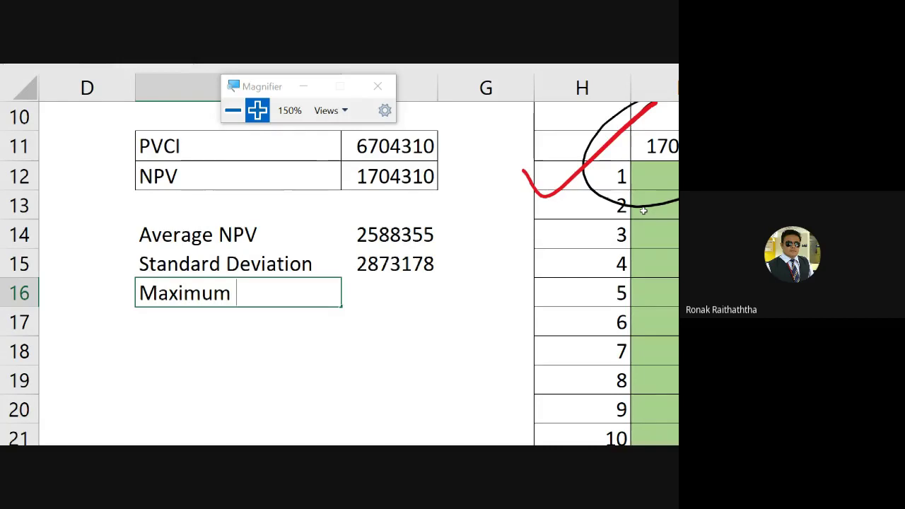
{"action": "type", "text": "NO"}
{"action": "key", "text": "BackSpace"}
{"action": "type", "text": "P"}
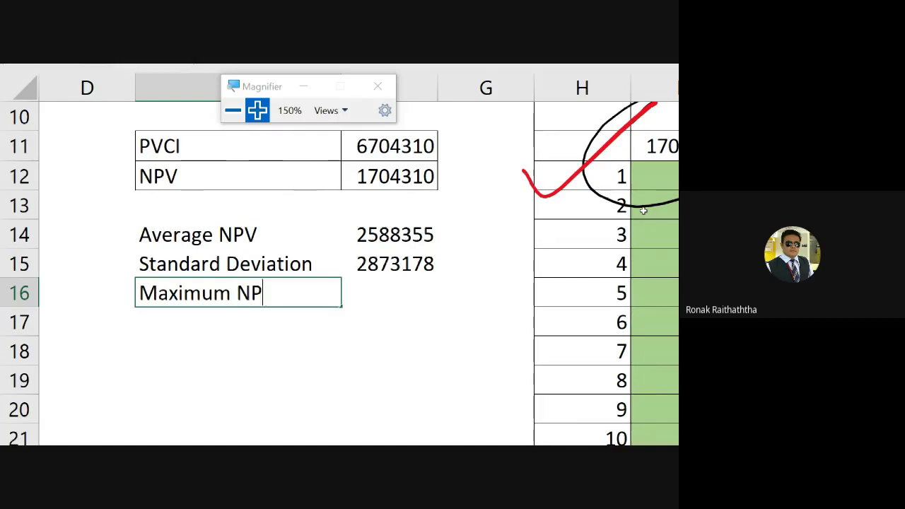
{"action": "type", "text": "V"}
{"action": "key", "text": "Tab"}
{"action": "type", "text": "="}
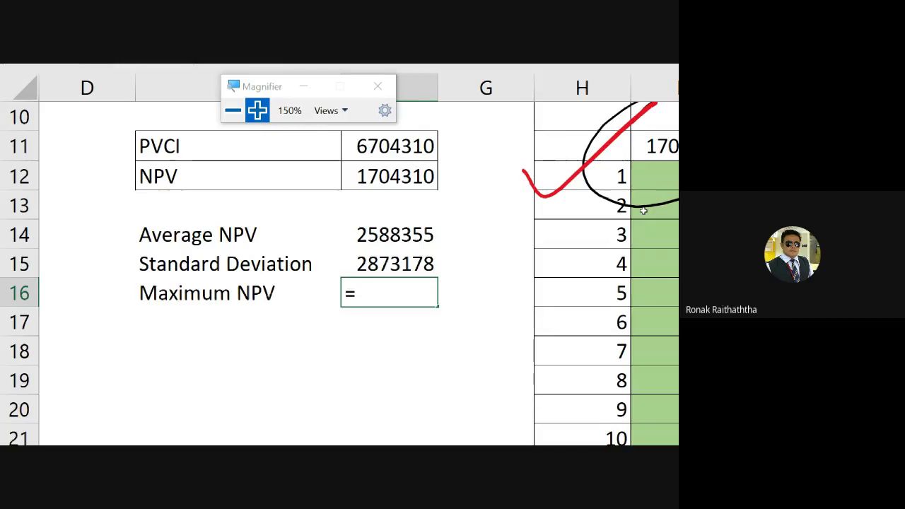
Enter =MAX(J12:ALU1011) beside the label, giving 10082686.6
{"action": "type", "text": "m"}
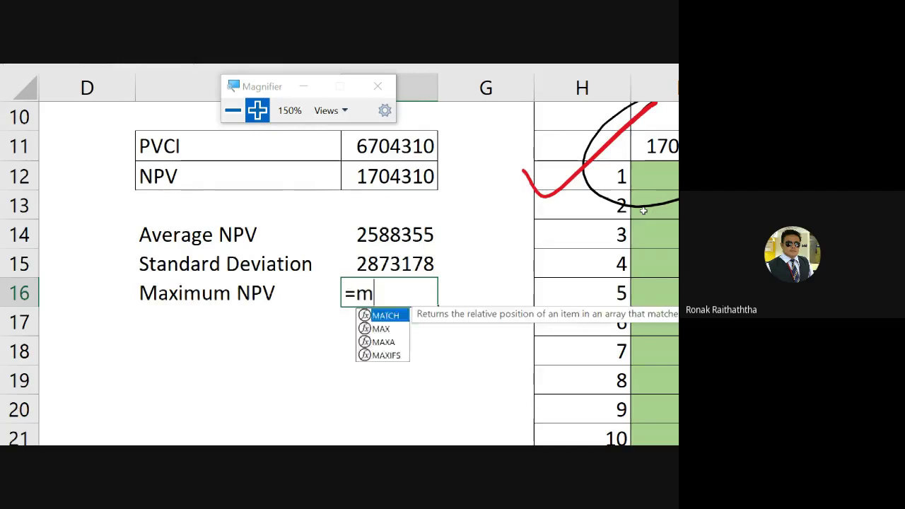
{"action": "type", "text": "ax("}
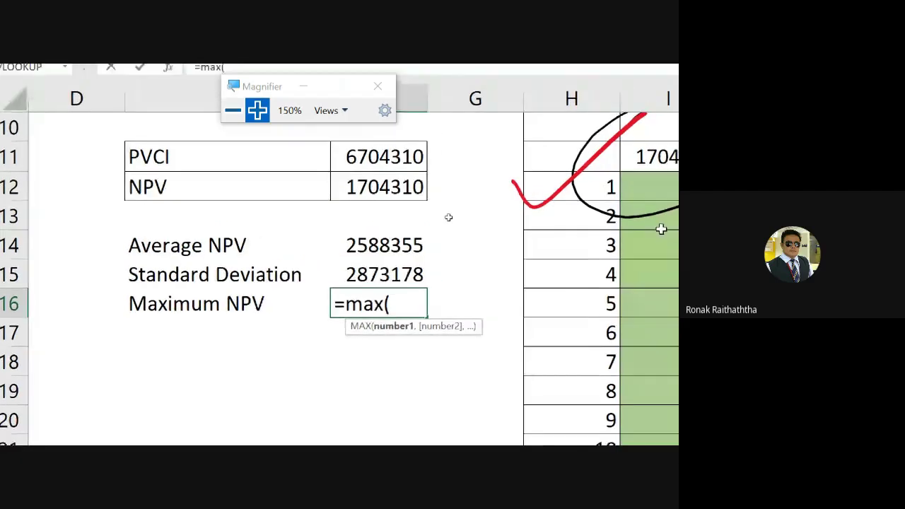
{"action": "left_click", "coordinate": [661, 229]}
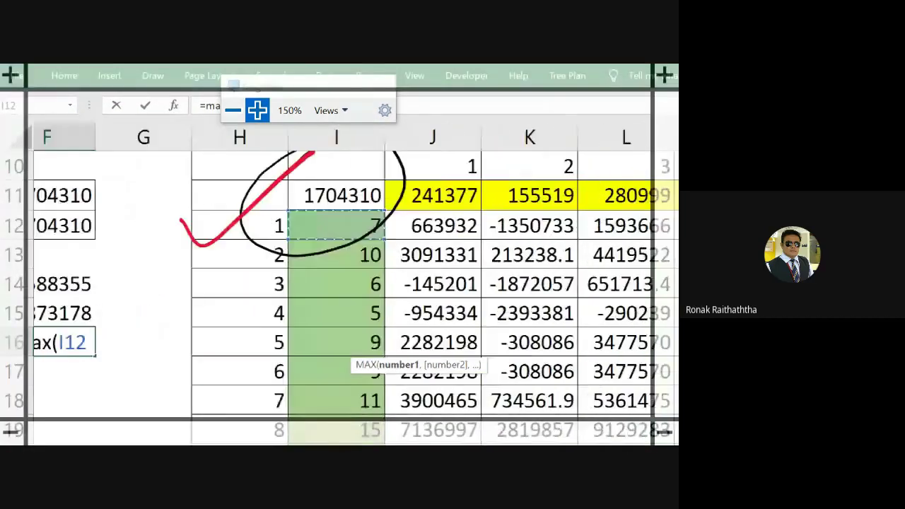
{"action": "key", "text": "Right"}
{"action": "key", "text": "ctrl+shift+Right"}
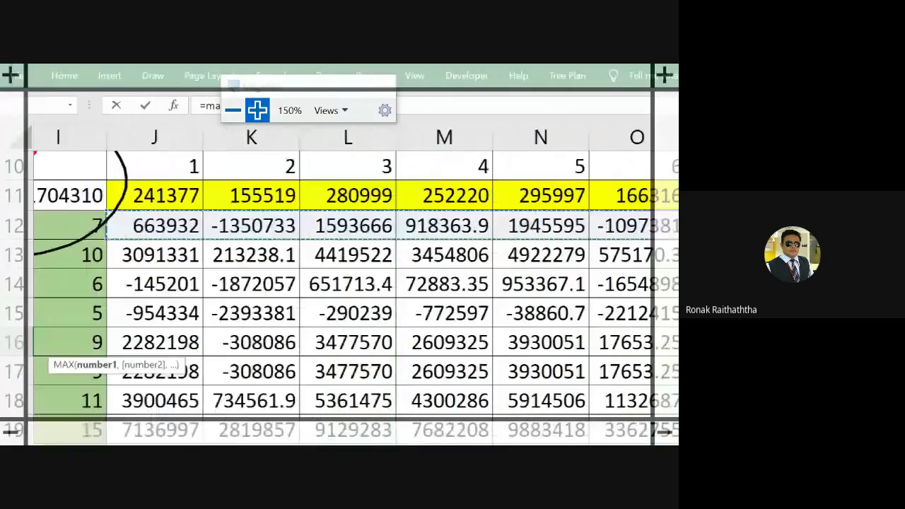
{"action": "key", "text": "ctrl+shift+Down"}
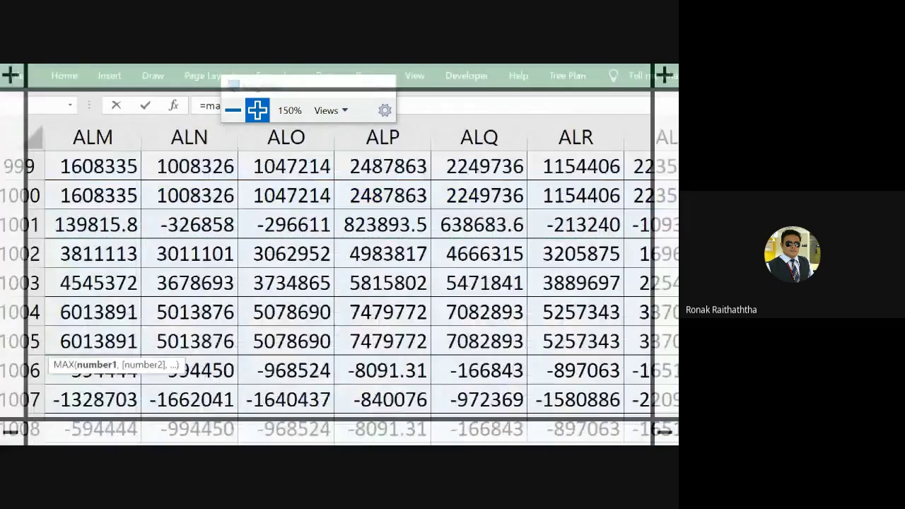
{"action": "key", "text": "Return"}
{"action": "key", "text": "Up"}
{"action": "key", "text": "Up"}
{"action": "key", "text": "Up"}
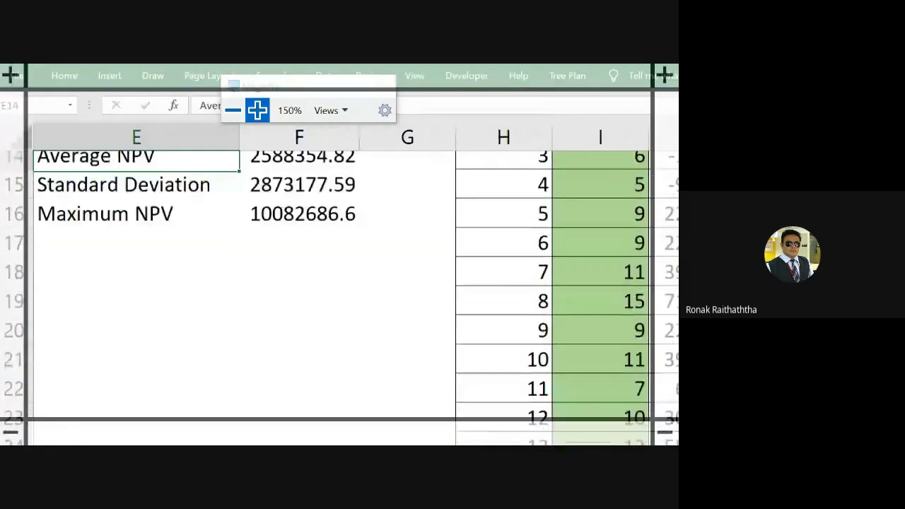
{"action": "key", "text": "Down"}
{"action": "key", "text": "Down"}
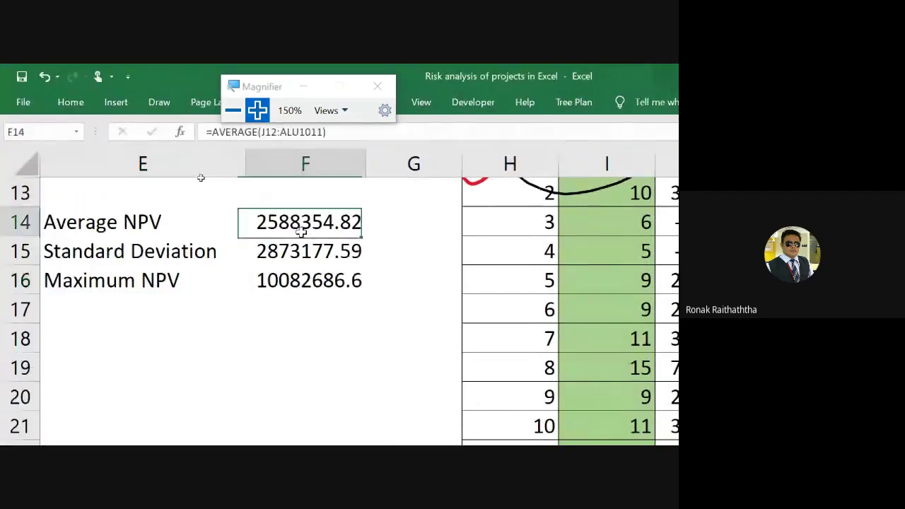
Format the three NPV statistics with thousands separators and three decimal places
{"action": "left_click_drag", "start_coordinate": [299, 217], "coordinate": [305, 281]}
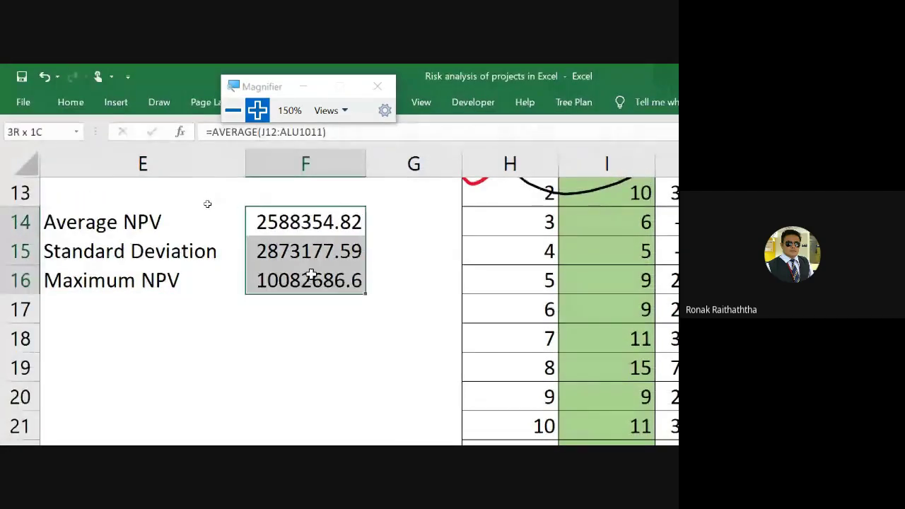
{"action": "left_click", "coordinate": [75, 105]}
{"action": "left_click", "coordinate": [506, 157]}
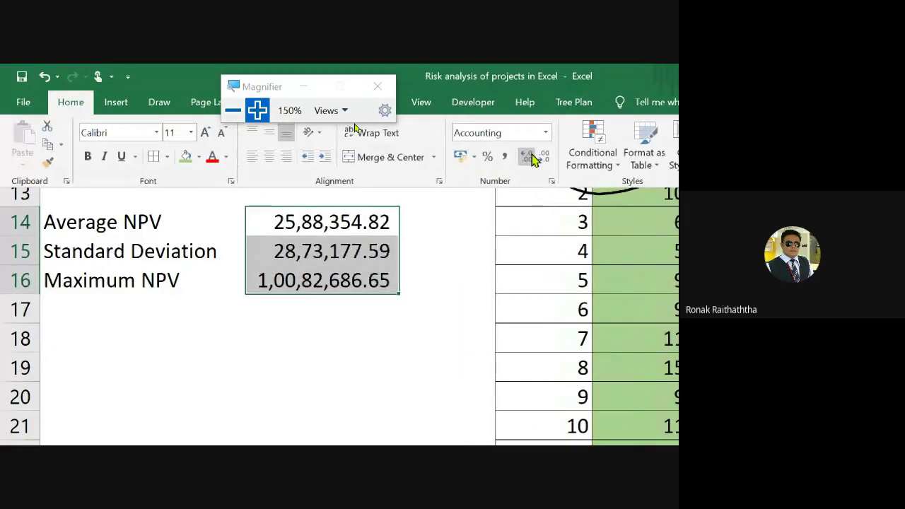
{"action": "left_click", "coordinate": [527, 157]}
{"action": "left_click", "coordinate": [331, 306]}
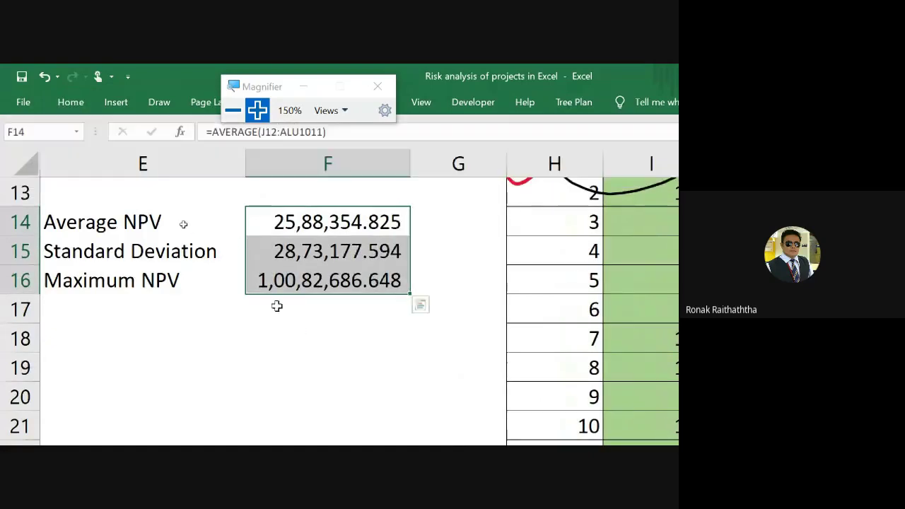
{"action": "left_click", "coordinate": [332, 307]}
Add a 'Minimum NPV' row with =MIN(J12:ALU1011), showing -2478961.476
{"action": "left_click", "coordinate": [78, 307]}
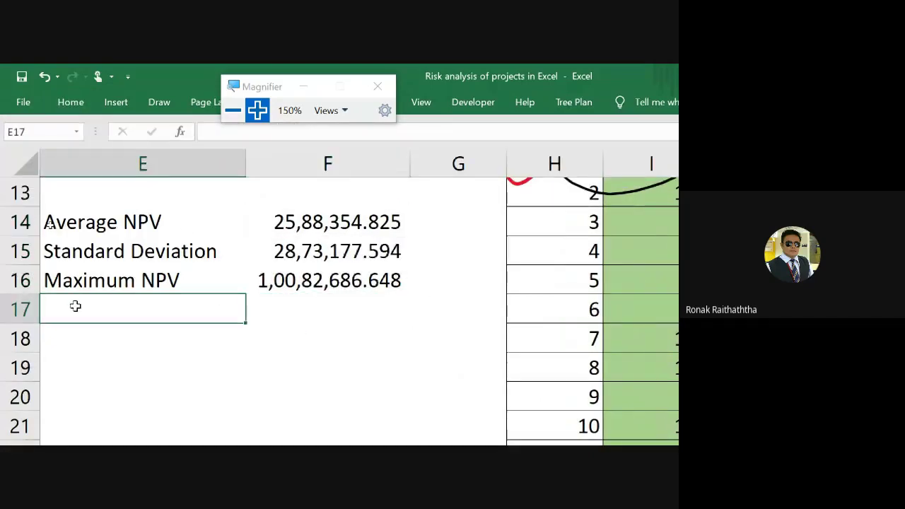
{"action": "type", "text": "Minimu"}
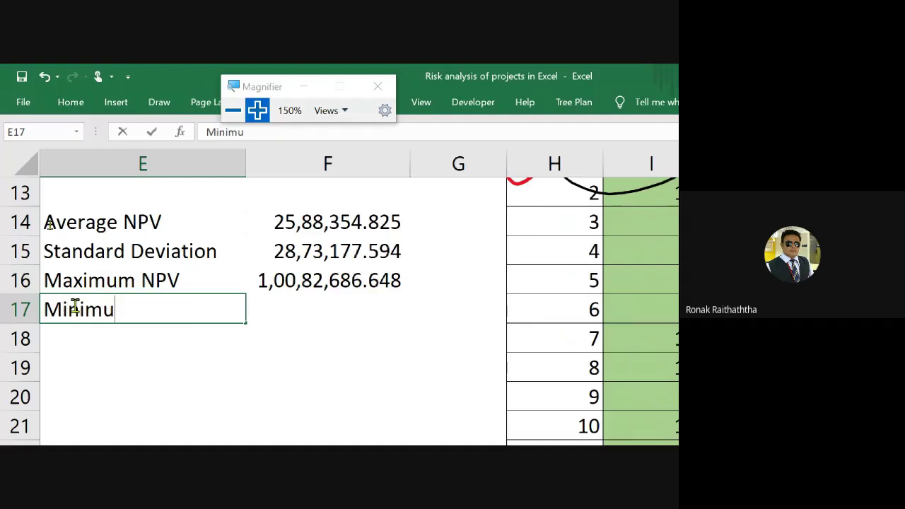
{"action": "type", "text": "m NOV"}
{"action": "key", "text": "BackSpace"}
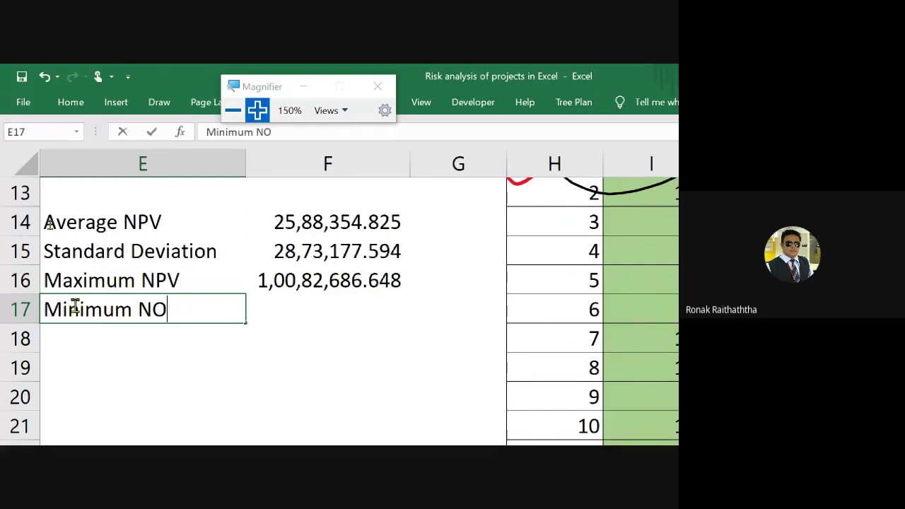
{"action": "key", "text": "BackSpace"}
{"action": "type", "text": "PV"}
{"action": "key", "text": "Tab"}
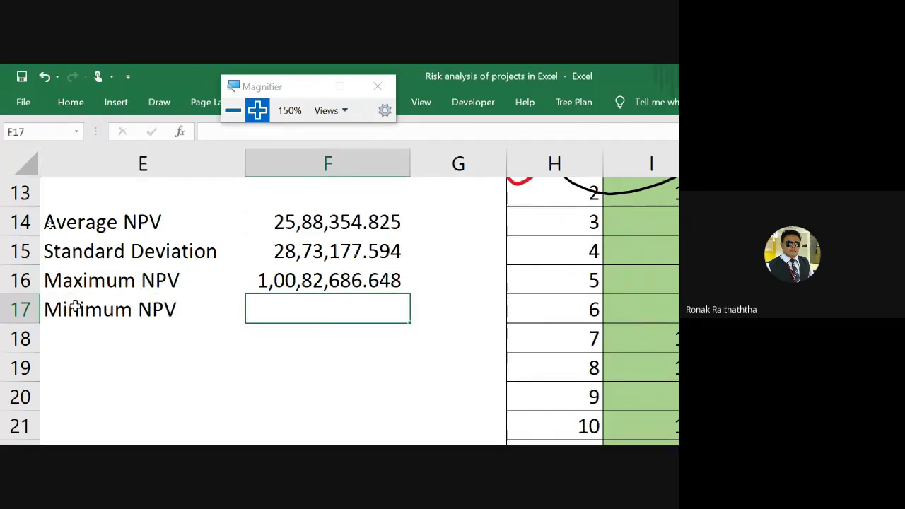
{"action": "type", "text": "=min"}
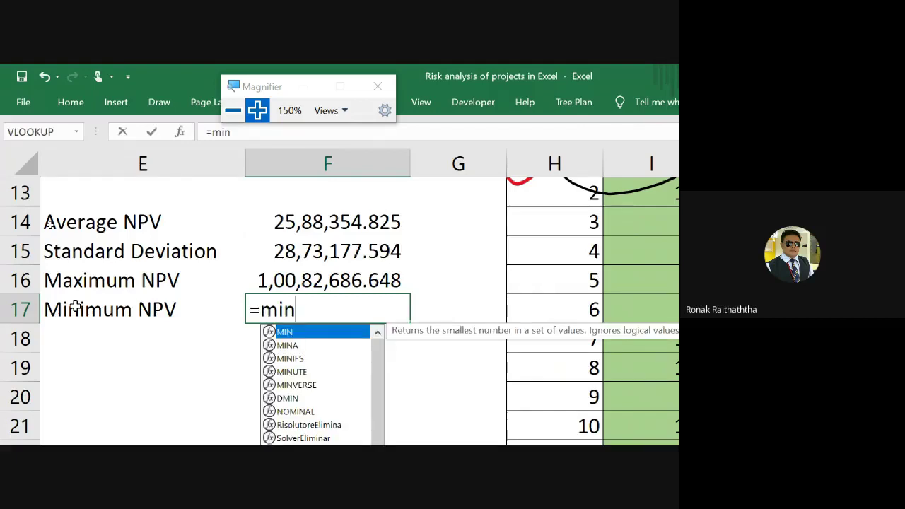
{"action": "key", "text": "Tab"}
{"action": "key", "text": "Right"}
{"action": "key", "text": "Right"}
{"action": "key", "text": "Right"}
{"action": "key", "text": "Right"}
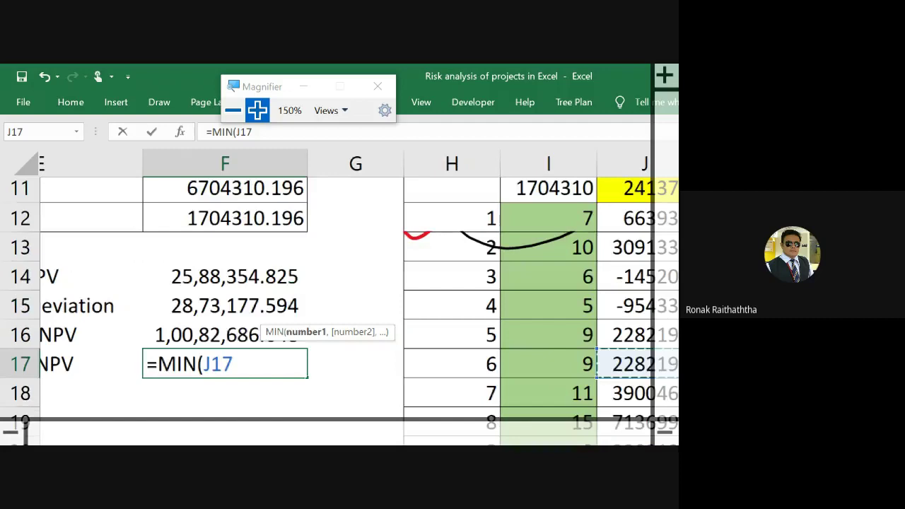
{"action": "left_click", "coordinate": [394, 251]}
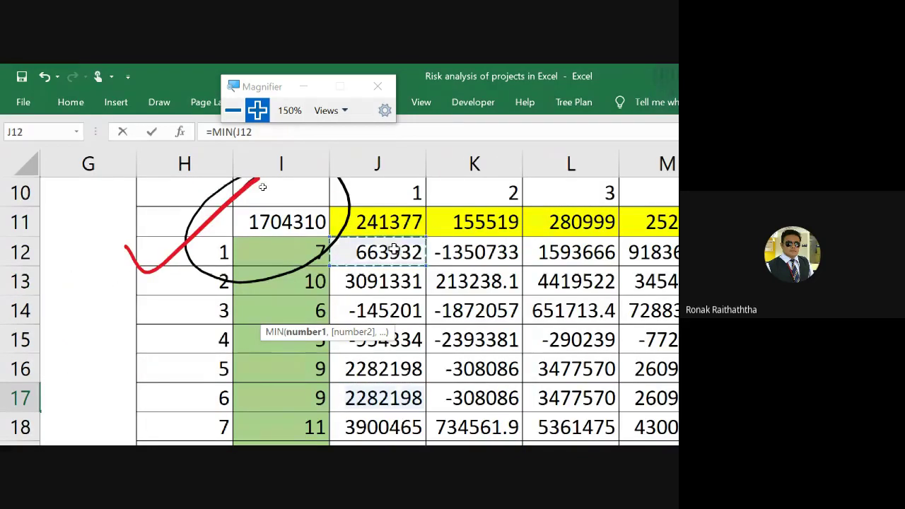
{"action": "key", "text": "ctrl+shift+Right"}
{"action": "key", "text": "ctrl+shift+Down"}
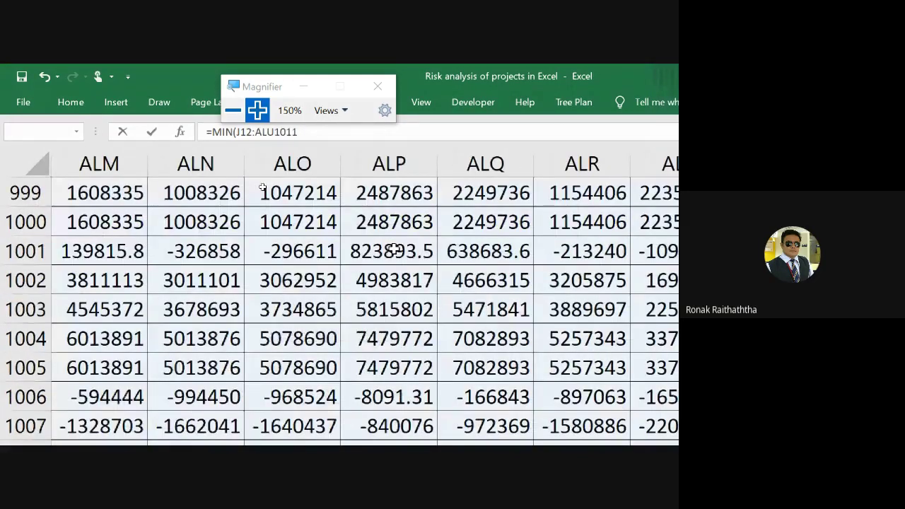
{"action": "key", "text": "Return"}
Navigate back up through the statistics table to the NPV label cell
{"action": "key", "text": "Up"}
{"action": "key", "text": "Up"}
{"action": "key", "text": "Up"}
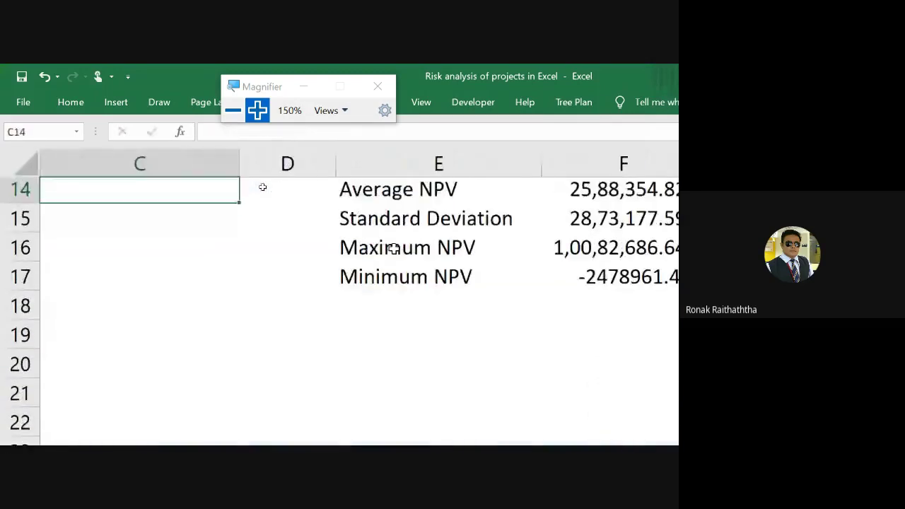
{"action": "key", "text": "Up"}
{"action": "key", "text": "Up"}
{"action": "key", "text": "Right"}
{"action": "key", "text": "Right"}
{"action": "key", "text": "Right"}
{"action": "key", "text": "Down"}
{"action": "key", "text": "Down"}
{"action": "key", "text": "Down"}
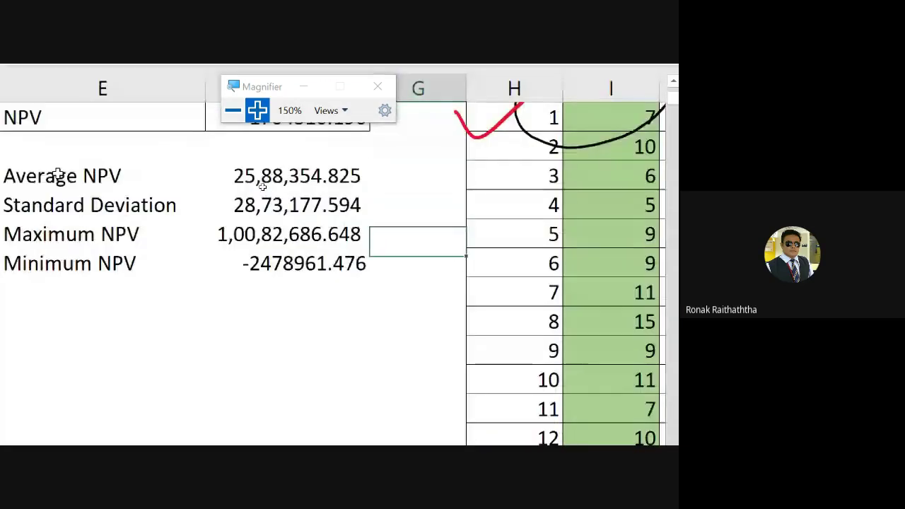
{"action": "key", "text": "Down"}
{"action": "key", "text": "Down"}
{"action": "key", "text": "Left"}
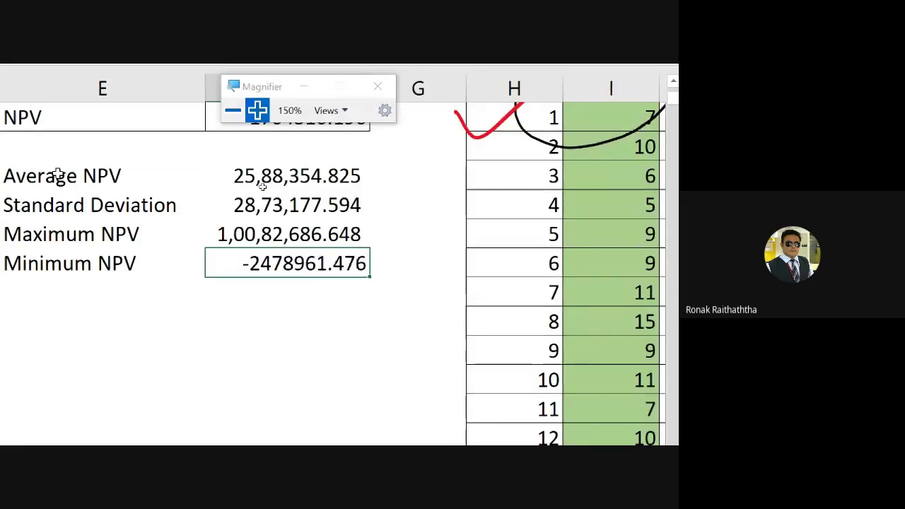
{"action": "key", "text": "Left"}
{"action": "key", "text": "Left"}
{"action": "key", "text": "Up"}
{"action": "key", "text": "Up"}
{"action": "key", "text": "Up"}
{"action": "key", "text": "Up"}
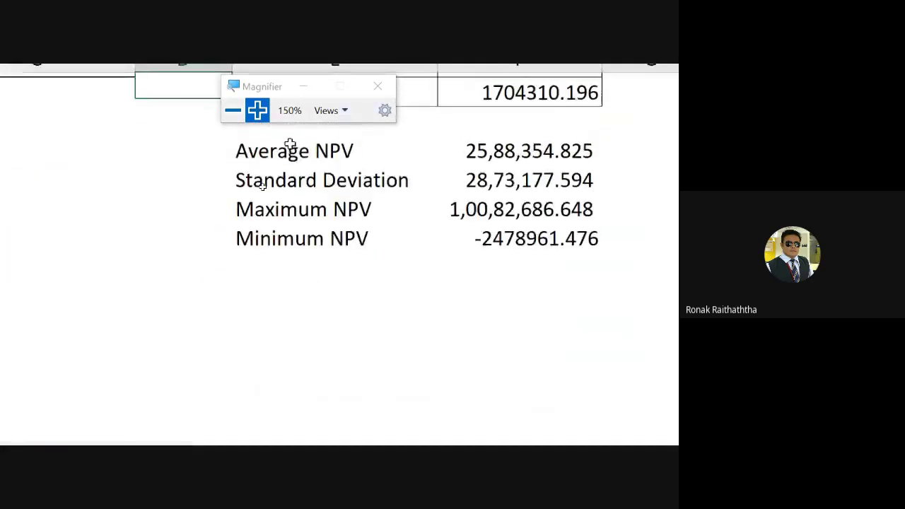
{"action": "key", "text": "Up"}
{"action": "key", "text": "Up"}
{"action": "key", "text": "Up"}
{"action": "key", "text": "Down"}
{"action": "key", "text": "Down"}
{"action": "key", "text": "Down"}
{"action": "key", "text": "Down"}
{"action": "key", "text": "Down"}
{"action": "key", "text": "Down"}
{"action": "key", "text": "Right"}
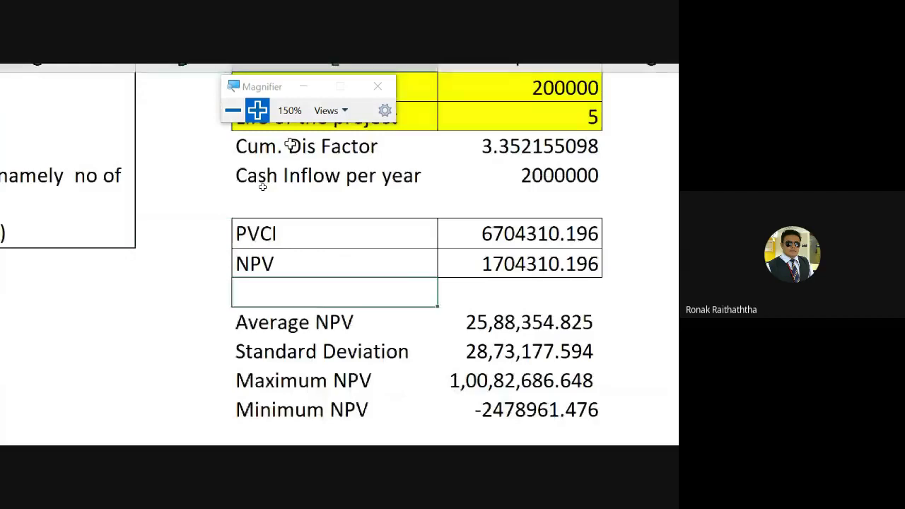
{"action": "key", "text": "Up"}
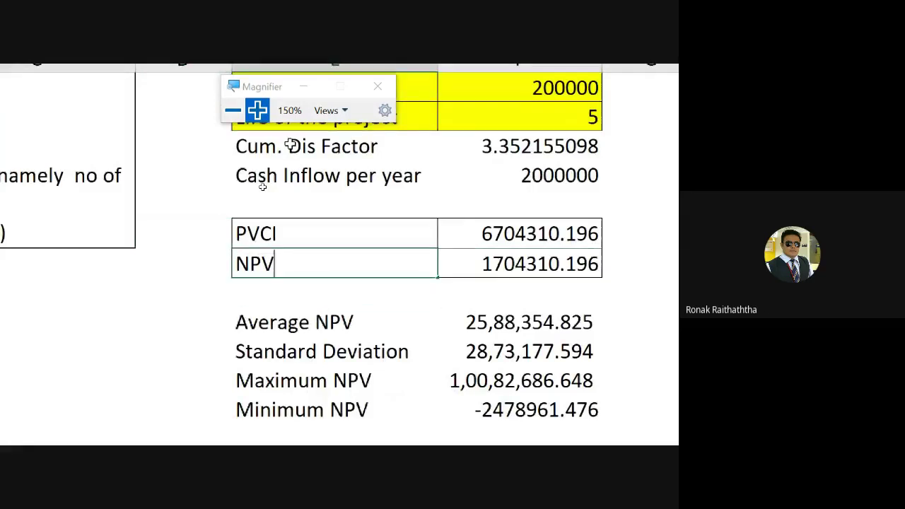
Rename the NPV label to 'Actual NPV'
{"action": "key", "text": "Home"}
{"action": "type", "text": "Actu"}
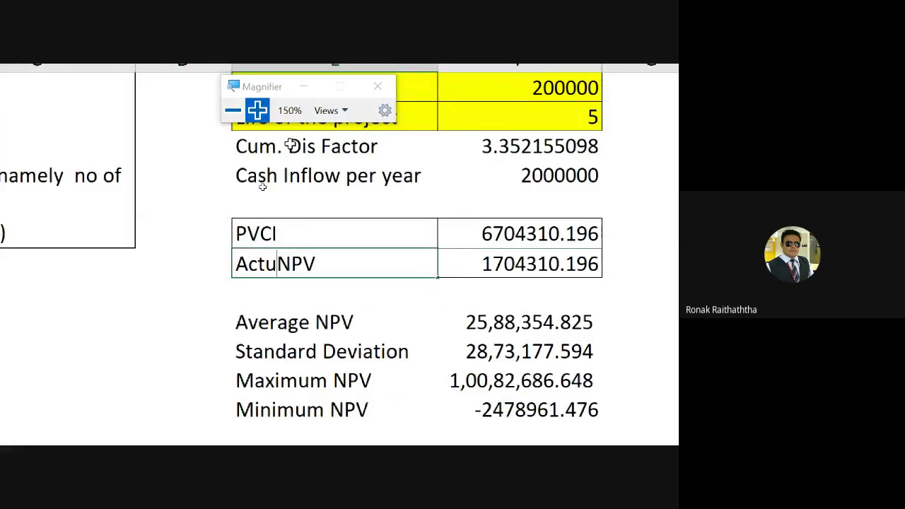
{"action": "type", "text": "al N"}
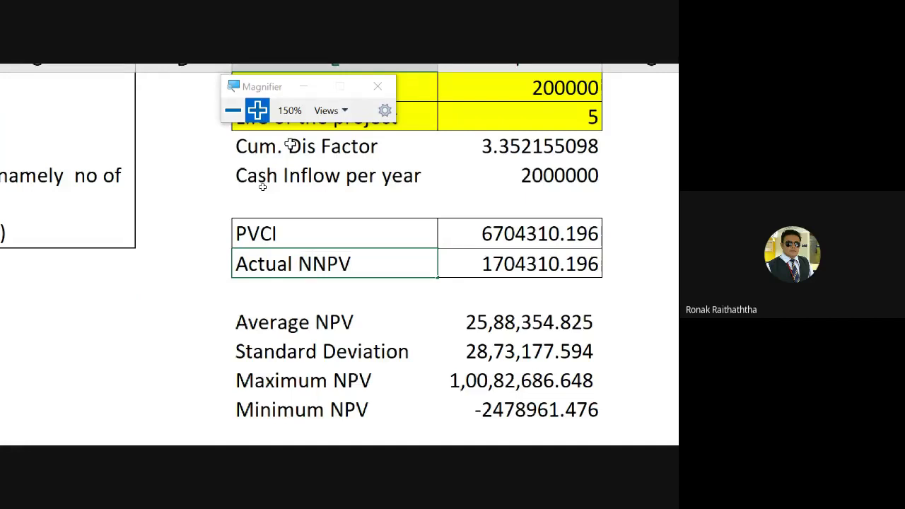
{"action": "type", "text": "PV"}
{"action": "key", "text": "BackSpace"}
{"action": "key", "text": "BackSpace"}
{"action": "key", "text": "BackSpace"}
{"action": "key", "text": "Return"}
Apply All Borders to the table from PVCI down to Minimum NPV
{"action": "key", "text": "Up"}
{"action": "key", "text": "shift+Right"}
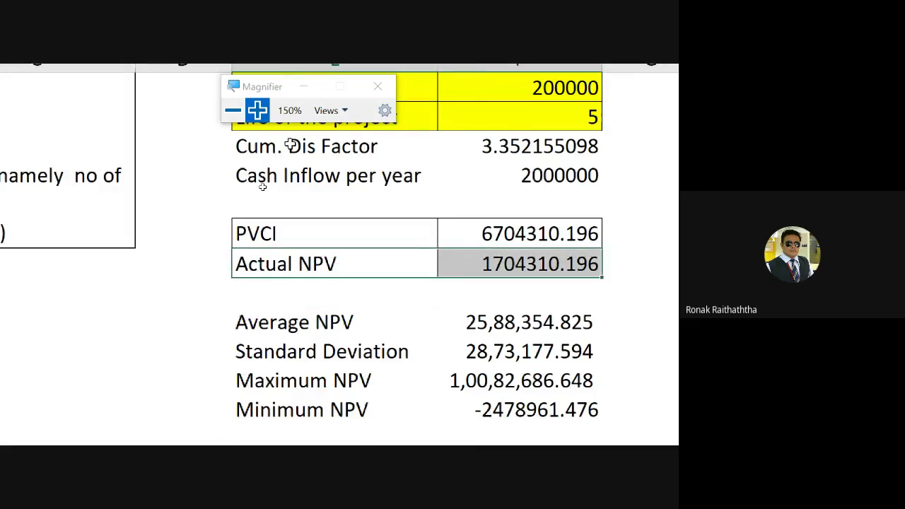
{"action": "key", "text": "shift+Down"}
{"action": "key", "text": "shift+Down"}
{"action": "key", "text": "shift+Down"}
{"action": "key", "text": "shift+Down"}
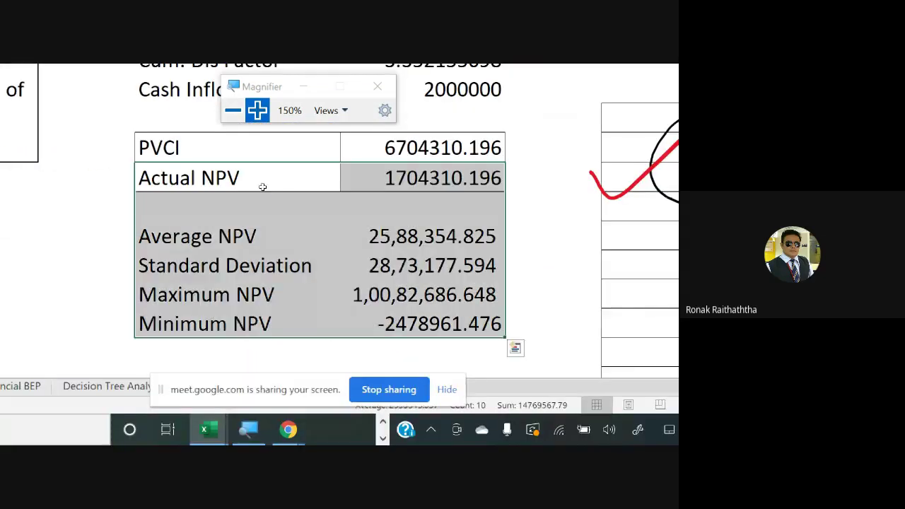
{"action": "key", "text": "Right"}
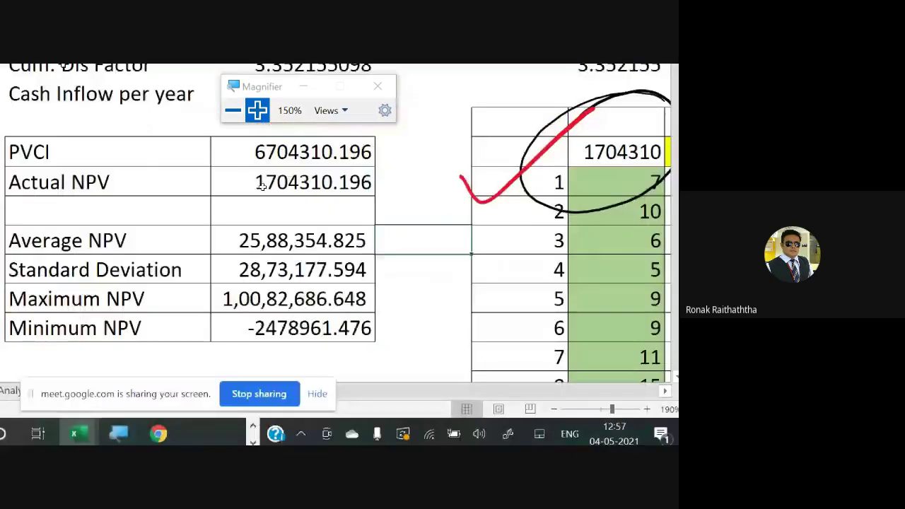
{"action": "key", "text": "Down"}
{"action": "key", "text": "Down"}
{"action": "key", "text": "Down"}
{"action": "key", "text": "Down"}
{"action": "key", "text": "Left"}
{"action": "key", "text": "Down"}
{"action": "key", "text": "Down"}
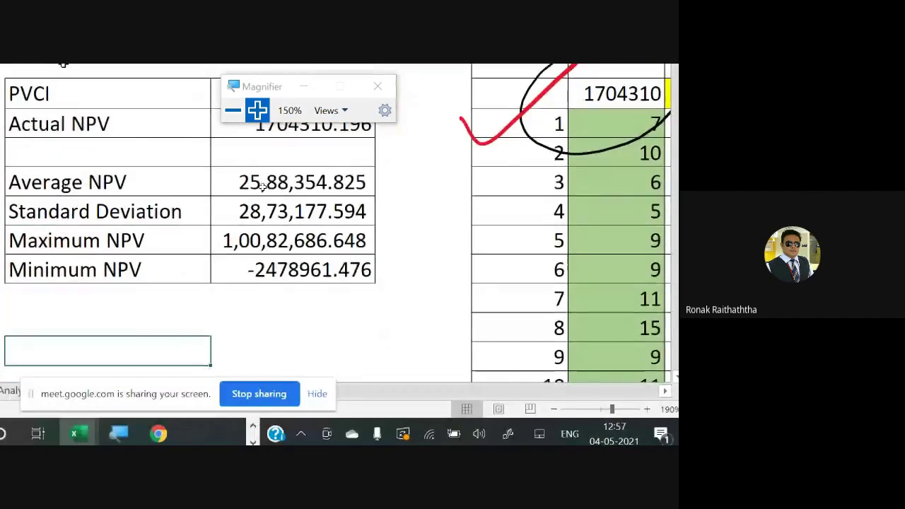
{"action": "key", "text": "Left"}
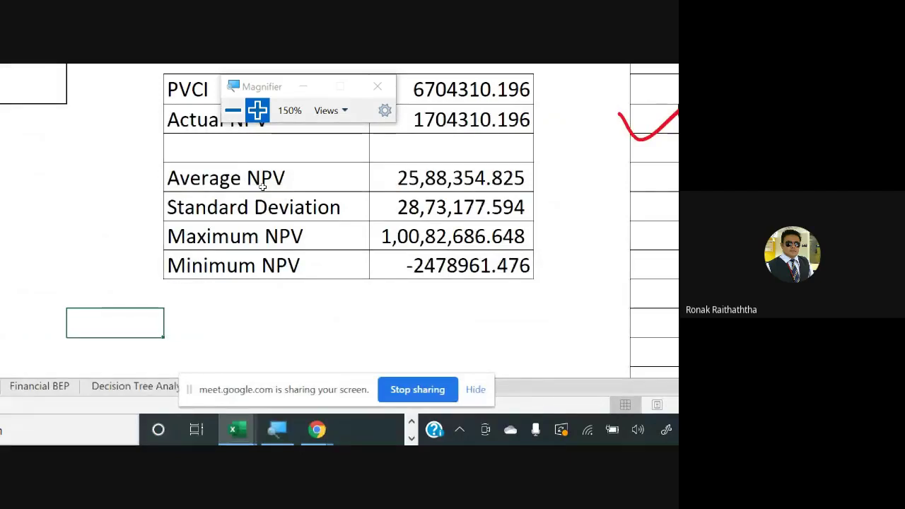
Type the label '1 SD at positive Side' in E19
{"action": "key", "text": "Right"}
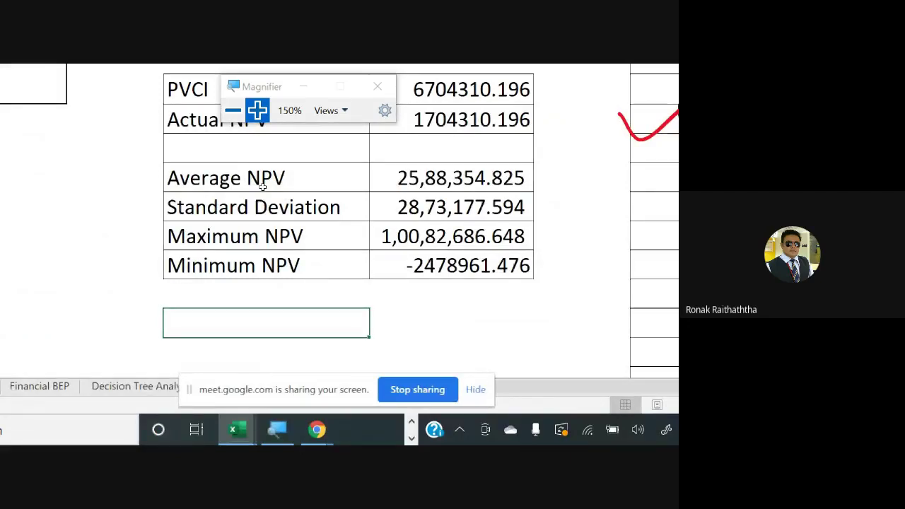
{"action": "type", "text": "A"}
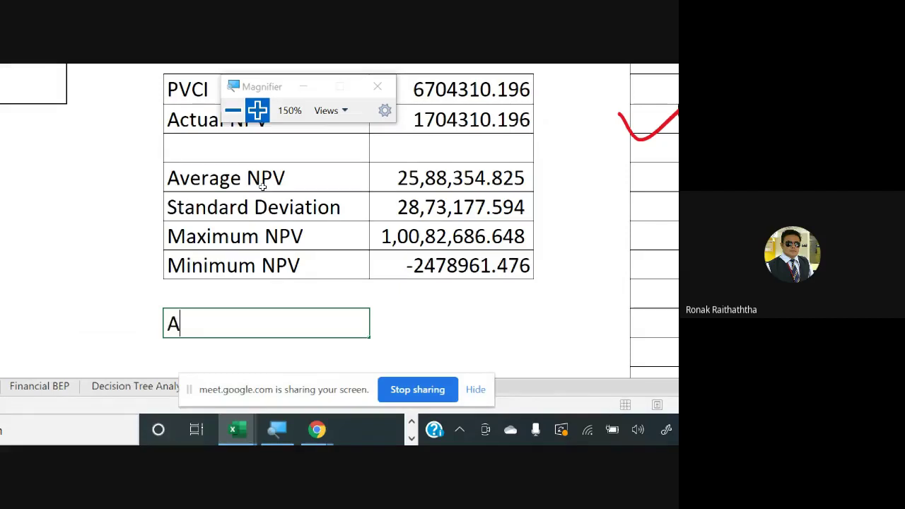
{"action": "key", "text": "BackSpace"}
{"action": "type", "text": "1"}
{"action": "type", "text": " Sd"}
{"action": "key", "text": "BackSpace"}
{"action": "key", "text": "BackSpace"}
{"action": "type", "text": "D "}
{"action": "type", "text": "at positi"}
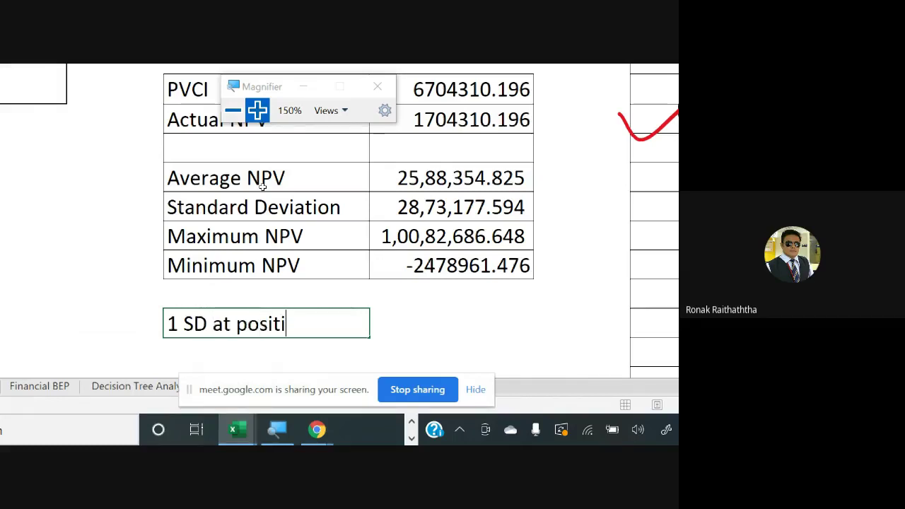
{"action": "type", "text": "ve D"}
{"action": "key", "text": "BackSpace"}
{"action": "key", "text": "BackSpace"}
{"action": "type", "text": "Side"}
{"action": "key", "text": "Return"}
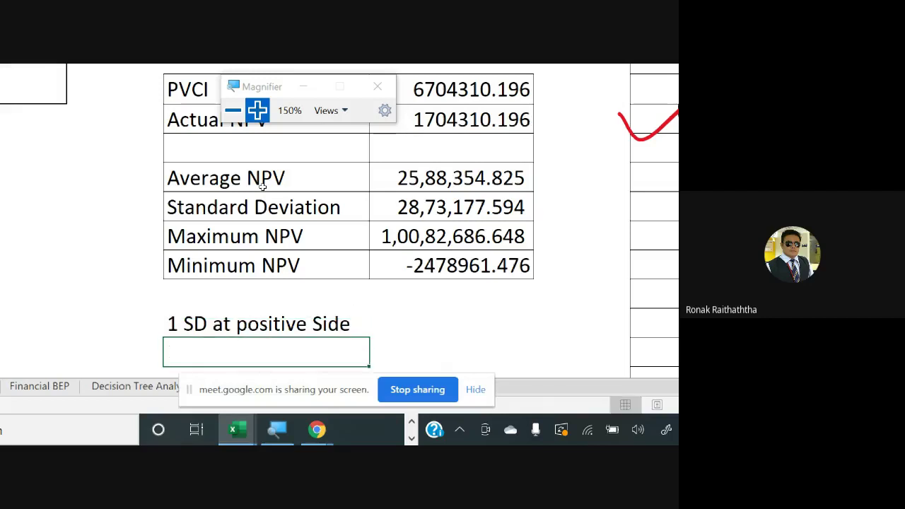
Type the label '1 SD at negetive Side' in E20
{"action": "type", "text": "1 Sd"}
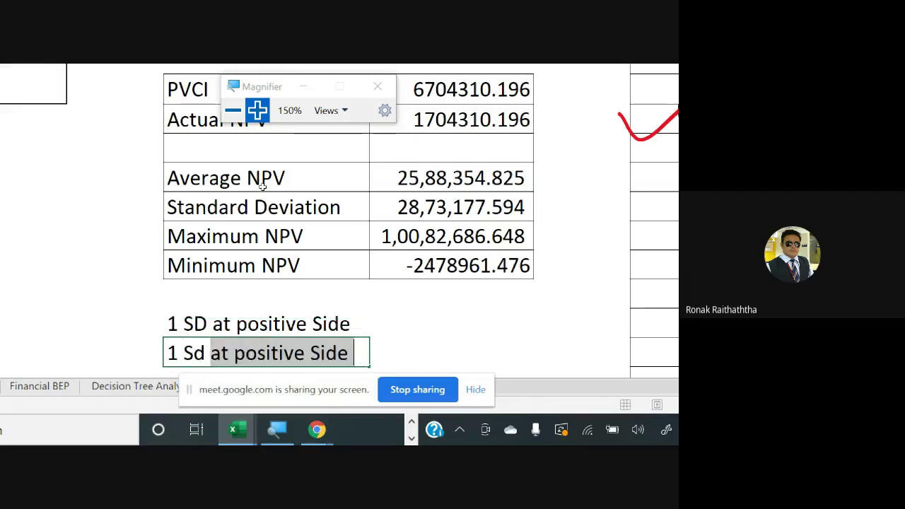
{"action": "key", "text": "BackSpace"}
{"action": "key", "text": "BackSpace"}
{"action": "type", "text": "D at "}
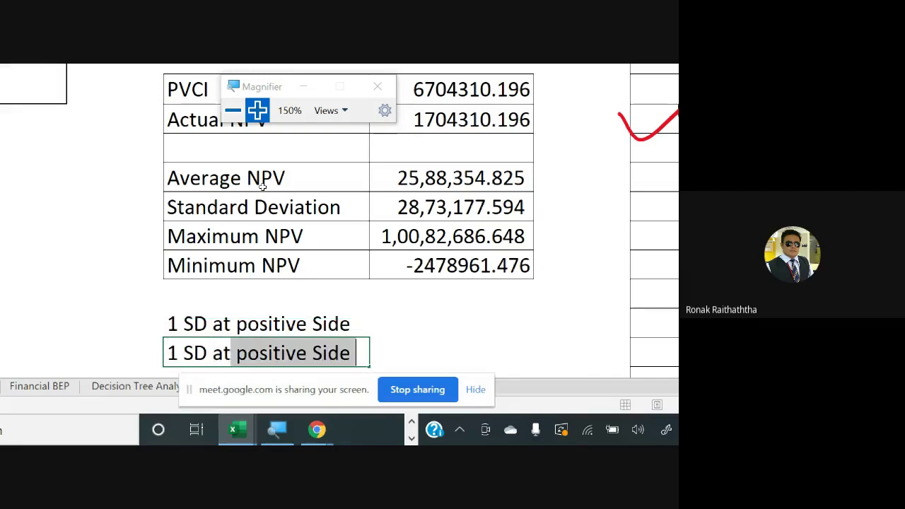
{"action": "type", "text": "negetive "}
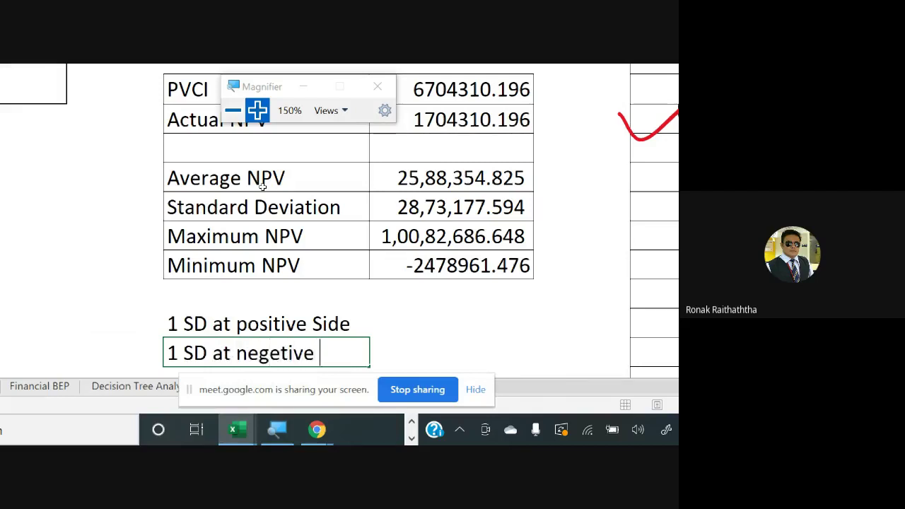
{"action": "type", "text": "Side"}
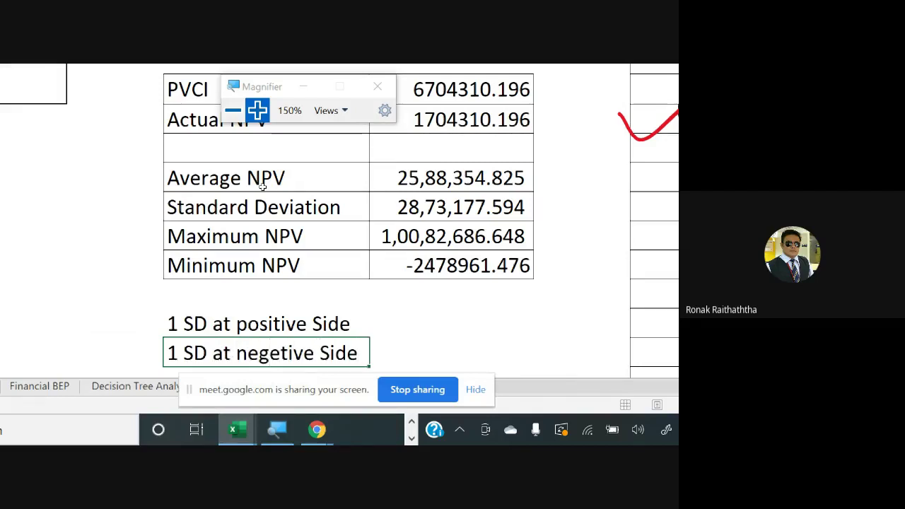
{"action": "key", "text": "Return"}
{"action": "key", "text": "Up"}
{"action": "key", "text": "Up"}
{"action": "key", "text": "Right"}
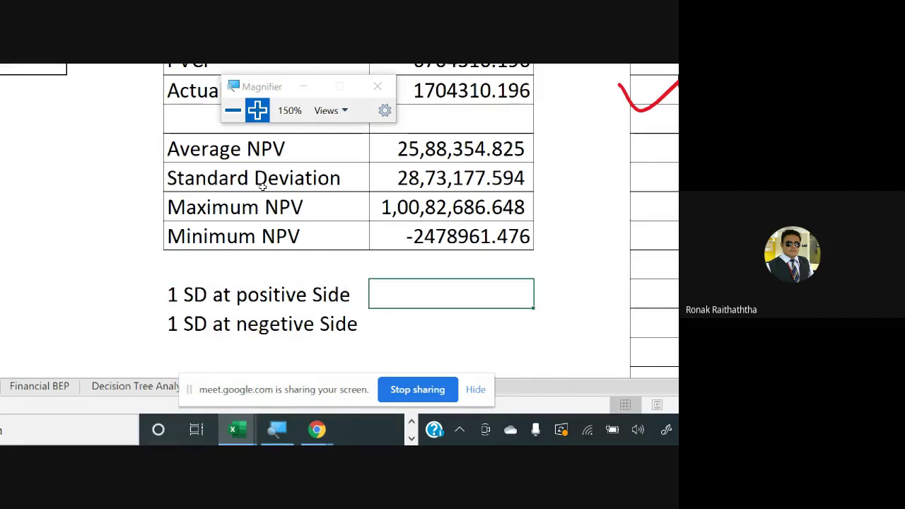
{"action": "type", "text": "="}
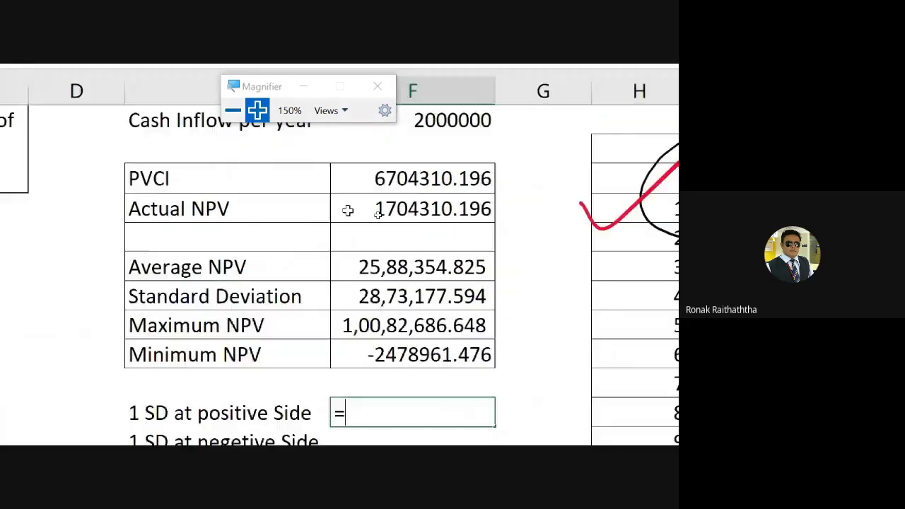
Enter =F14+F15 for the positive side, giving 54,61,532.42
{"action": "left_click", "coordinate": [372, 265]}
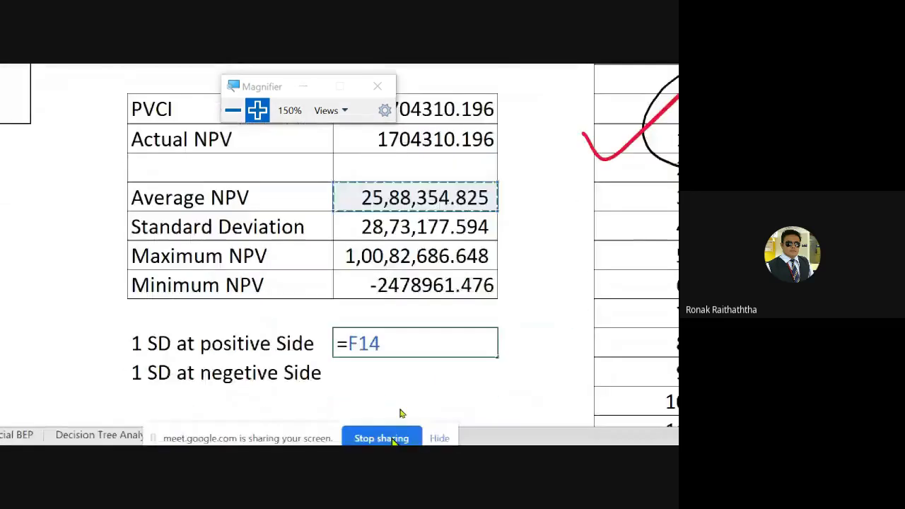
{"action": "type", "text": "+"}
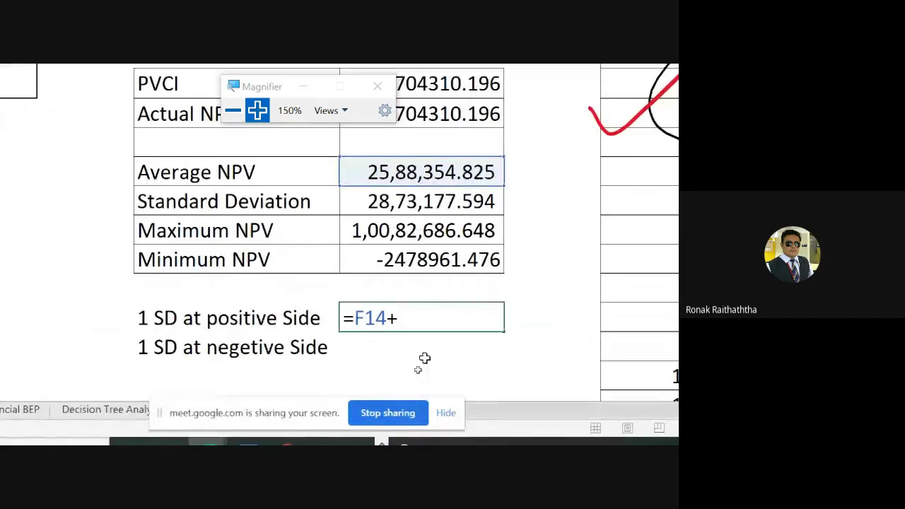
{"action": "left_click", "coordinate": [382, 201]}
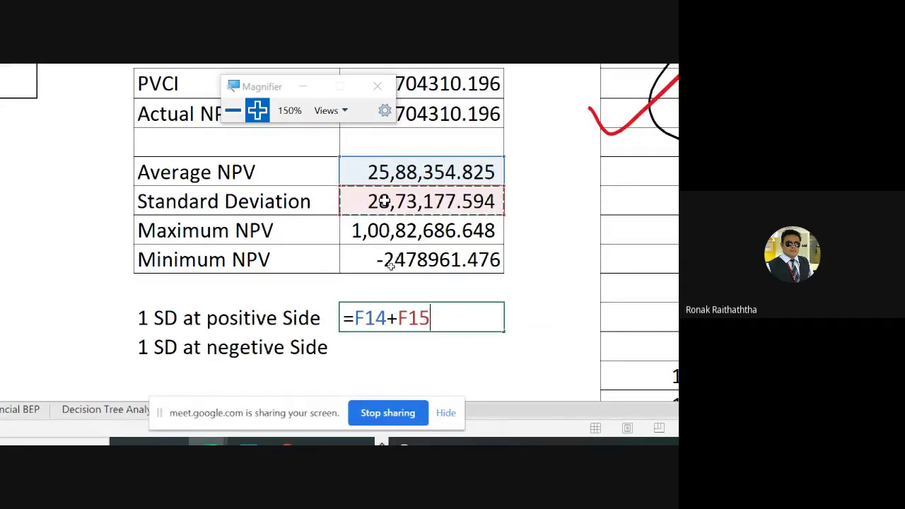
{"action": "key", "text": "Return"}
{"action": "key", "text": "Up"}
{"action": "key", "text": "Down"}
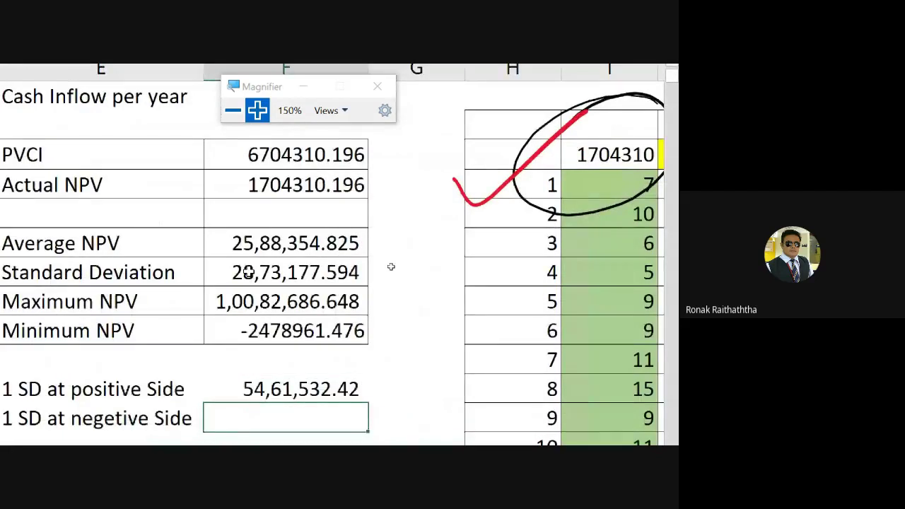
{"action": "key", "text": "Left"}
{"action": "key", "text": "Right"}
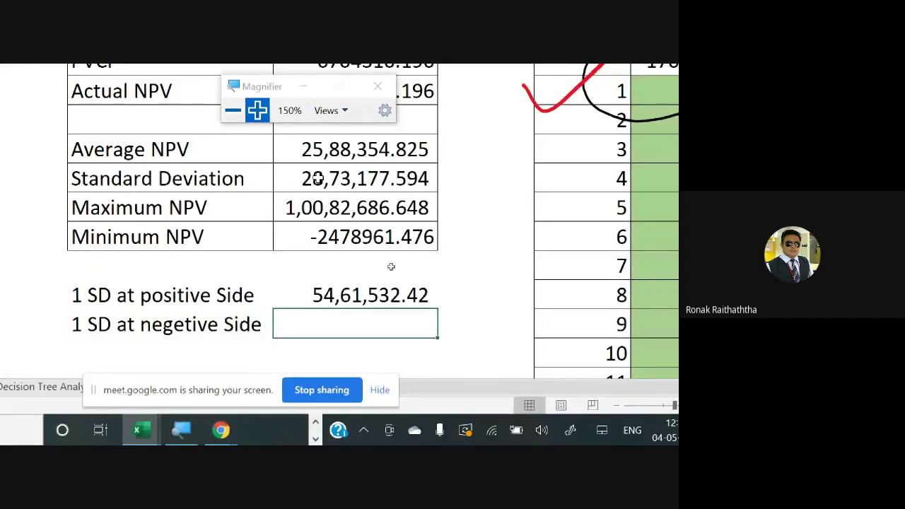
Enter =F14-F15 for the negative side, giving -2,84,822.77
{"action": "type", "text": "="}
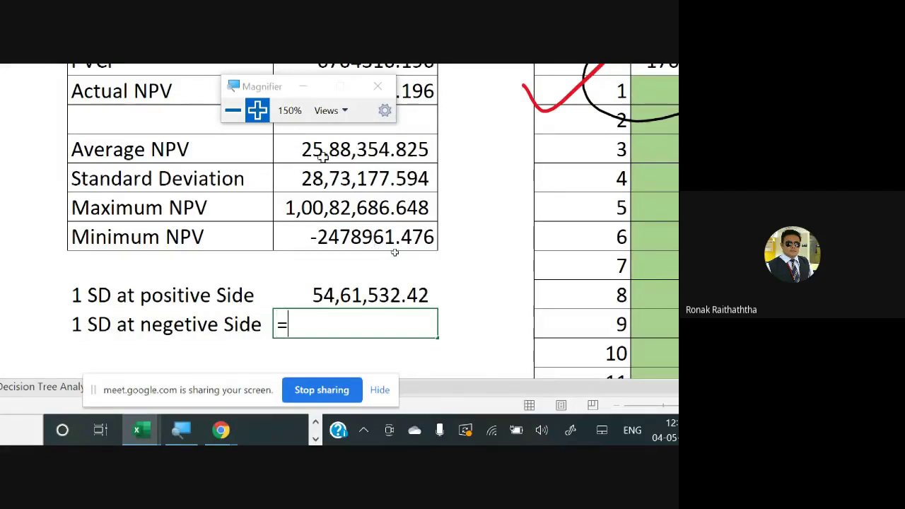
{"action": "left_click", "coordinate": [328, 147]}
{"action": "type", "text": "-"}
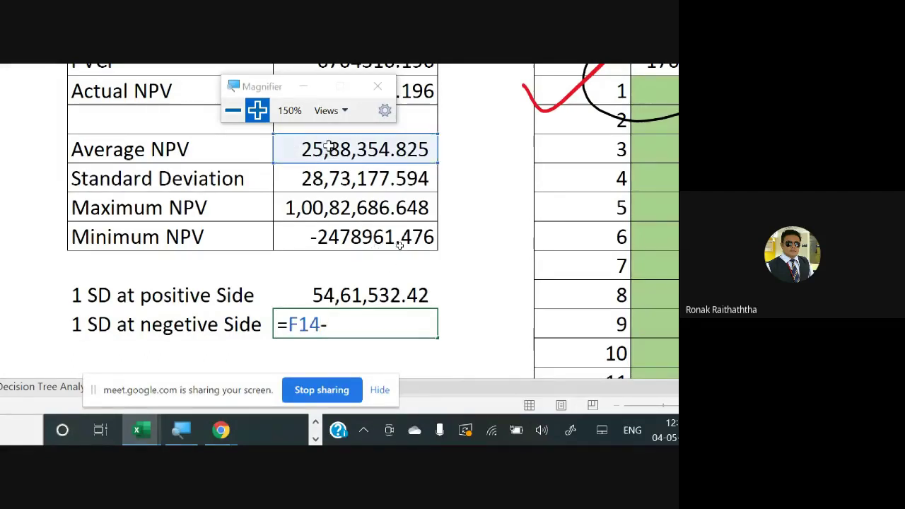
{"action": "left_click", "coordinate": [359, 183]}
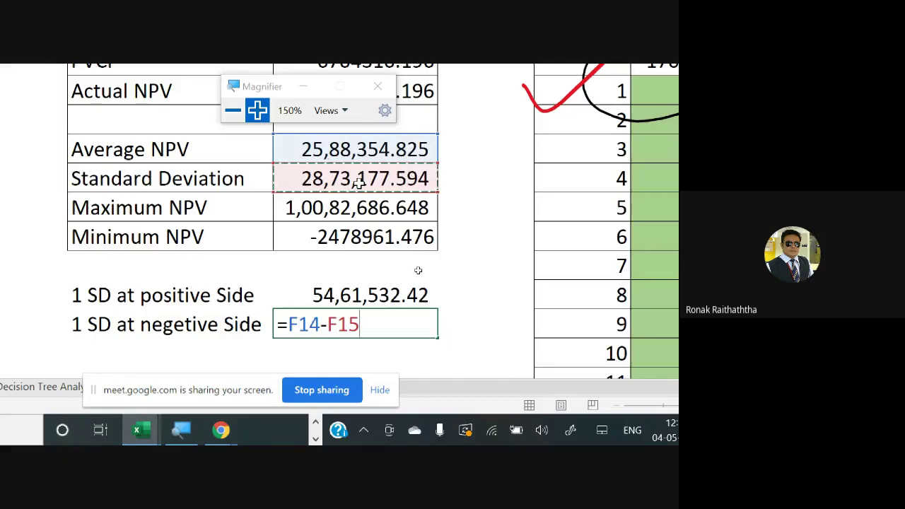
{"action": "key", "text": "Return"}
{"action": "key", "text": "Left"}
{"action": "key", "text": "Left"}
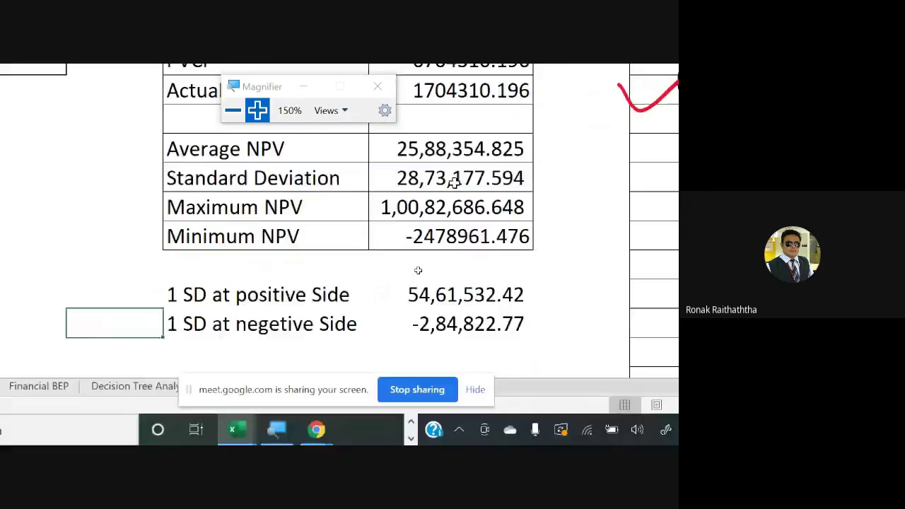
{"action": "key", "text": "Right"}
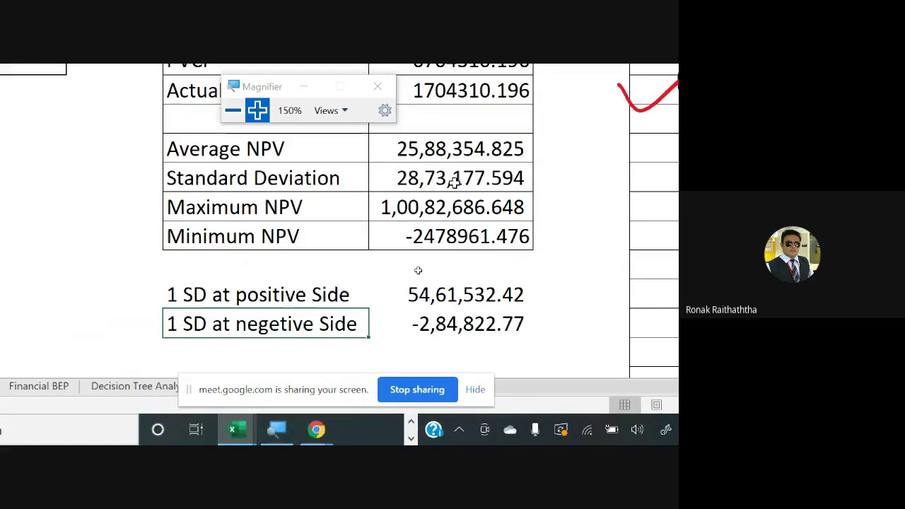
{"action": "key", "text": "Right"}
{"action": "key", "text": "Right"}
{"action": "key", "text": "Right"}
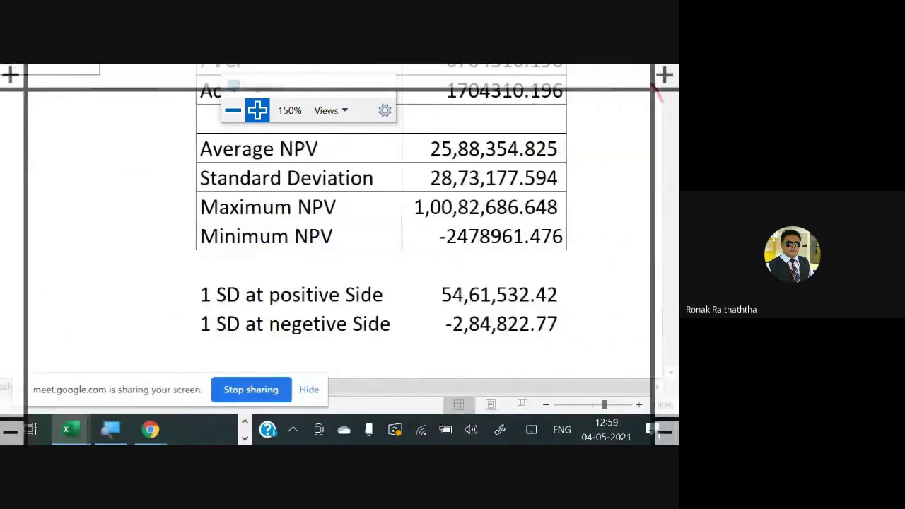
Sketch a bell curve with centre 0, ±1 SD and ±2 SD lines, and a baseline
{"action": "left_click", "coordinate": [233, 111]}
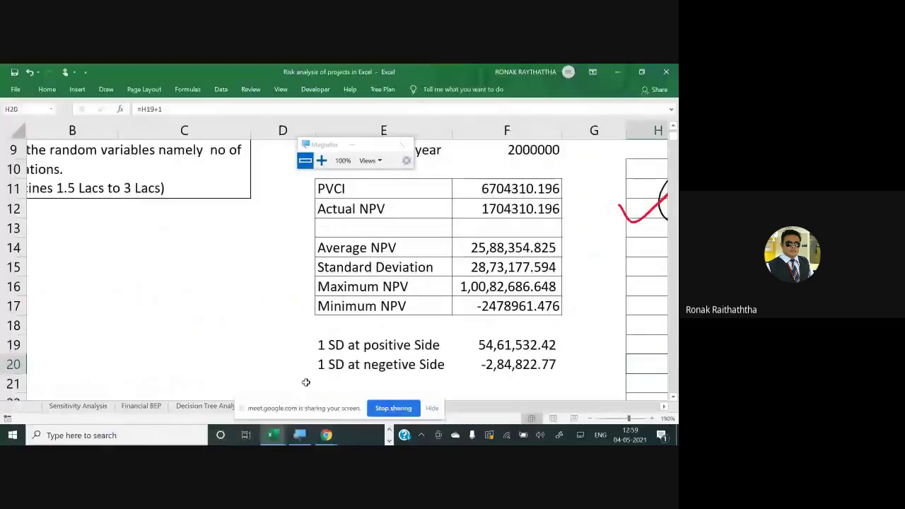
{"action": "mouse_move", "coordinate": [37, 344]}
{"action": "left_mouse_down"}
{"action": "mouse_move", "coordinate": [71, 314]}
{"action": "mouse_move", "coordinate": [201, 260]}
{"action": "mouse_move", "coordinate": [263, 339]}
{"action": "left_mouse_up"}
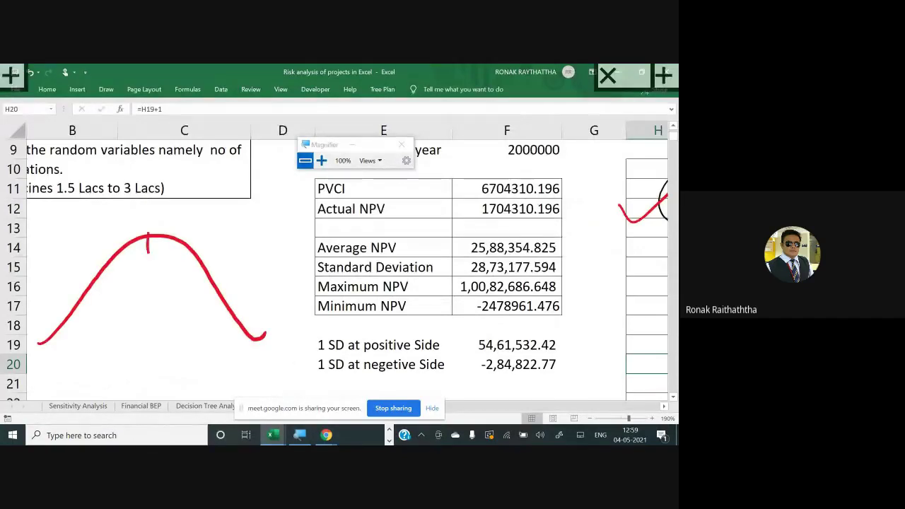
{"action": "left_click_drag", "start_coordinate": [148, 252], "coordinate": [146, 368]}
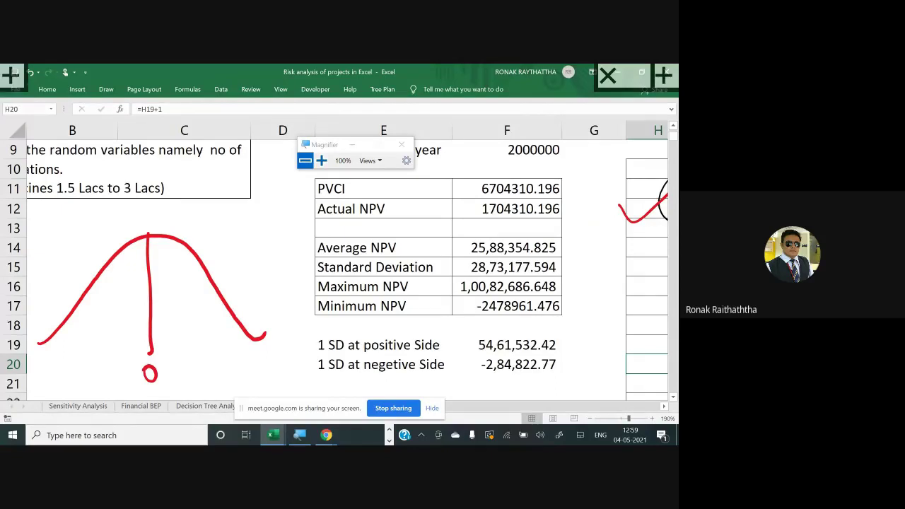
{"action": "left_click_drag", "start_coordinate": [191, 249], "coordinate": [189, 366]}
{"action": "mouse_move", "coordinate": [201, 354]}
{"action": "left_mouse_down"}
{"action": "mouse_move", "coordinate": [196, 368]}
{"action": "mouse_move", "coordinate": [212, 362]}
{"action": "left_mouse_up"}
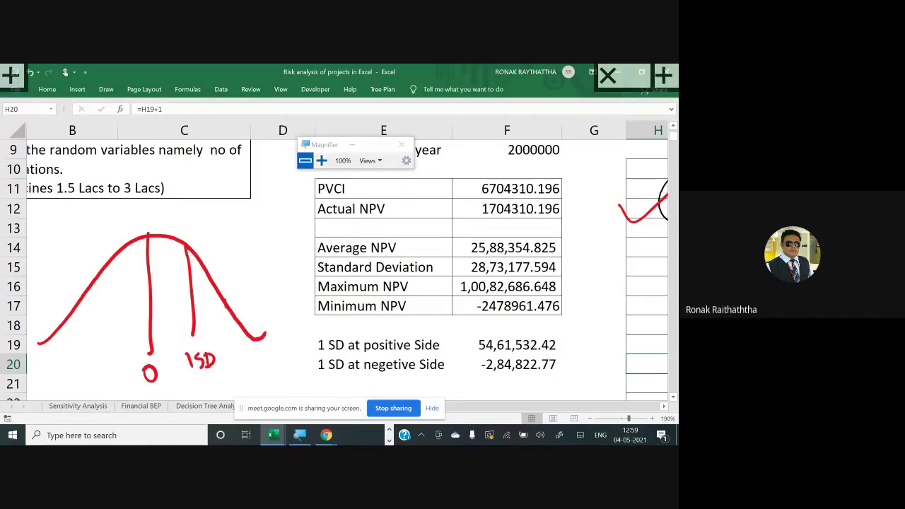
{"action": "left_click_drag", "start_coordinate": [225, 307], "coordinate": [233, 341]}
{"action": "left_click_drag", "start_coordinate": [229, 367], "coordinate": [253, 377]}
{"action": "left_click_drag", "start_coordinate": [251, 363], "coordinate": [249, 378]}
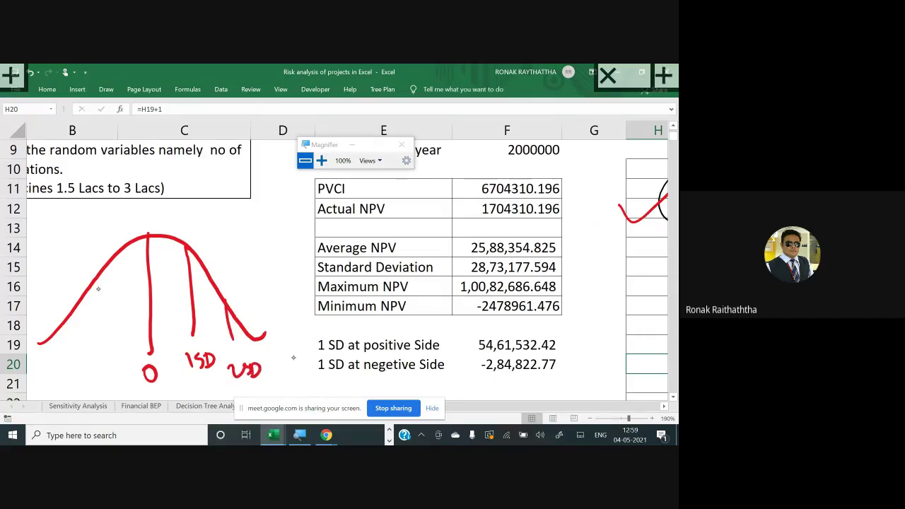
{"action": "left_click_drag", "start_coordinate": [96, 281], "coordinate": [91, 364]}
{"action": "mouse_move", "coordinate": [101, 353]}
{"action": "left_mouse_down"}
{"action": "mouse_move", "coordinate": [96, 362]}
{"action": "mouse_move", "coordinate": [110, 365]}
{"action": "left_mouse_up"}
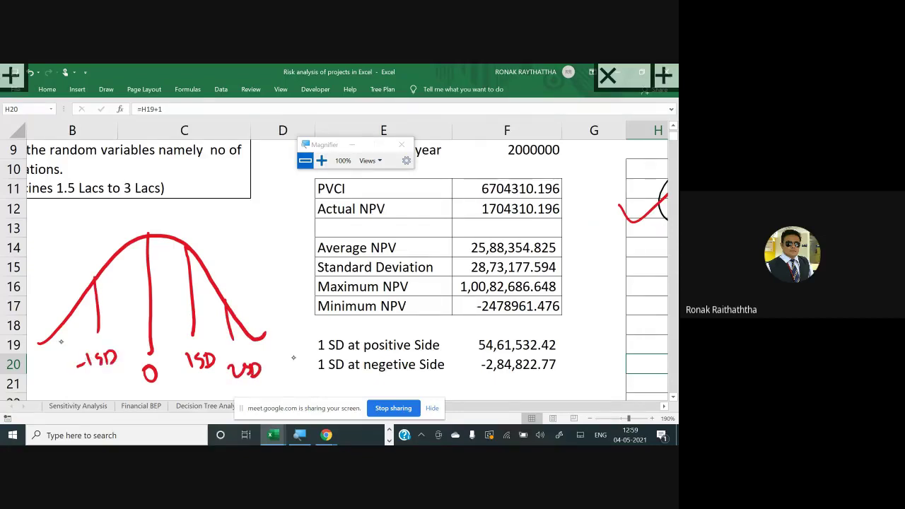
{"action": "mouse_move", "coordinate": [56, 328]}
{"action": "left_mouse_down"}
{"action": "mouse_move", "coordinate": [54, 348]}
{"action": "mouse_move", "coordinate": [72, 381]}
{"action": "left_mouse_up"}
{"action": "left_click_drag", "start_coordinate": [90, 278], "coordinate": [96, 342]}
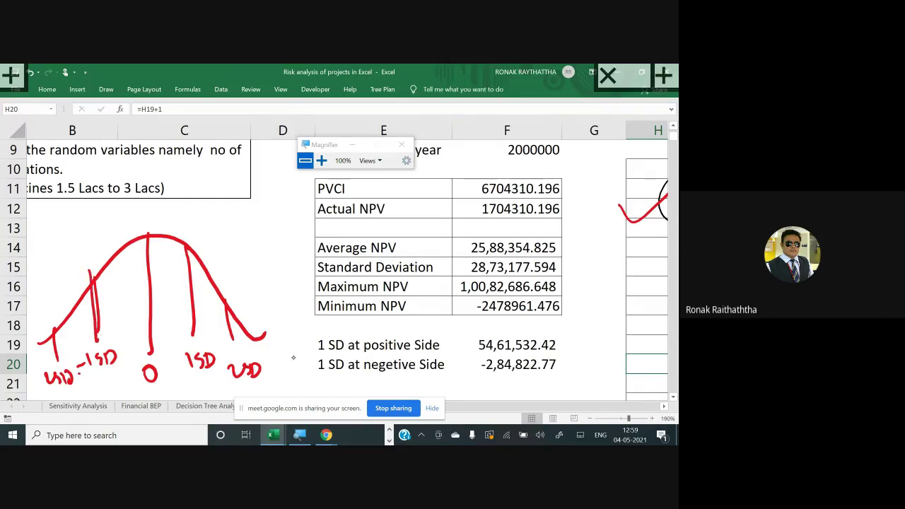
{"action": "left_click_drag", "start_coordinate": [41, 352], "coordinate": [290, 340]}
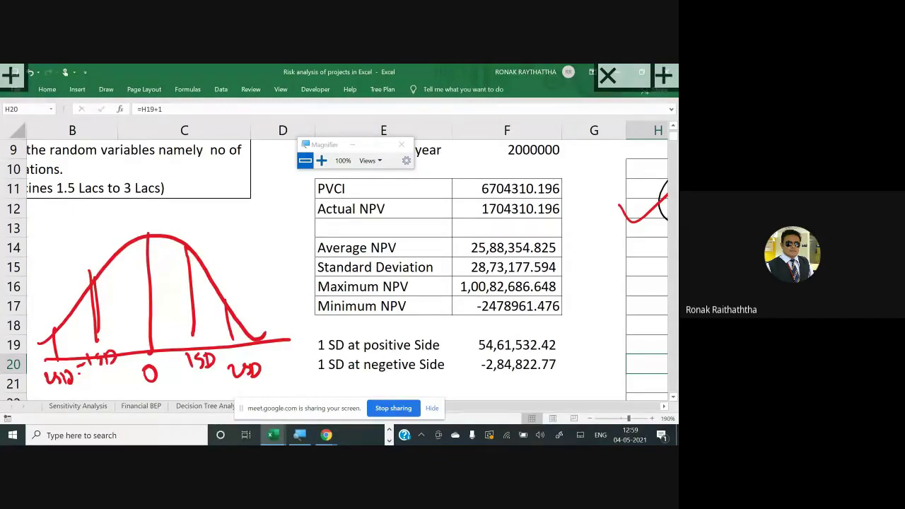
Switch to black ink and hatch the area under the curve around the centre
{"action": "left_click", "coordinate": [107, 90]}
{"action": "left_click", "coordinate": [121, 117]}
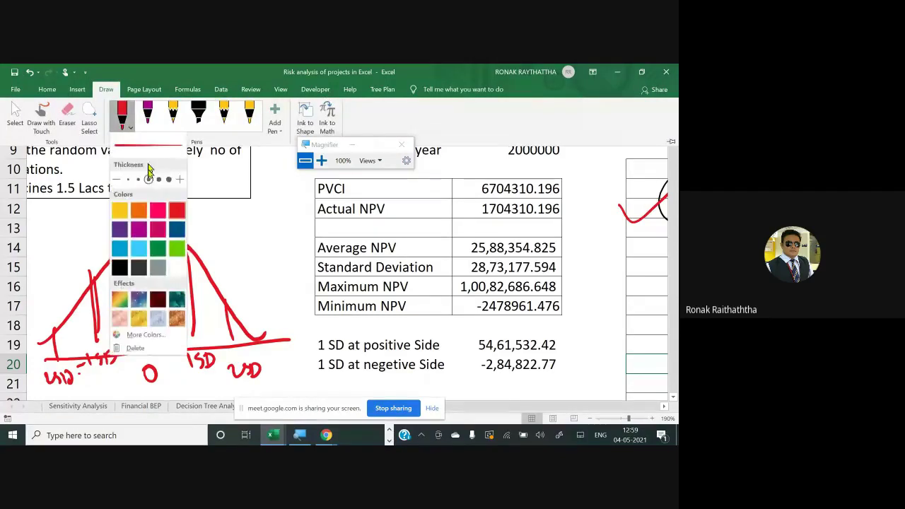
{"action": "left_click", "coordinate": [545, 85]}
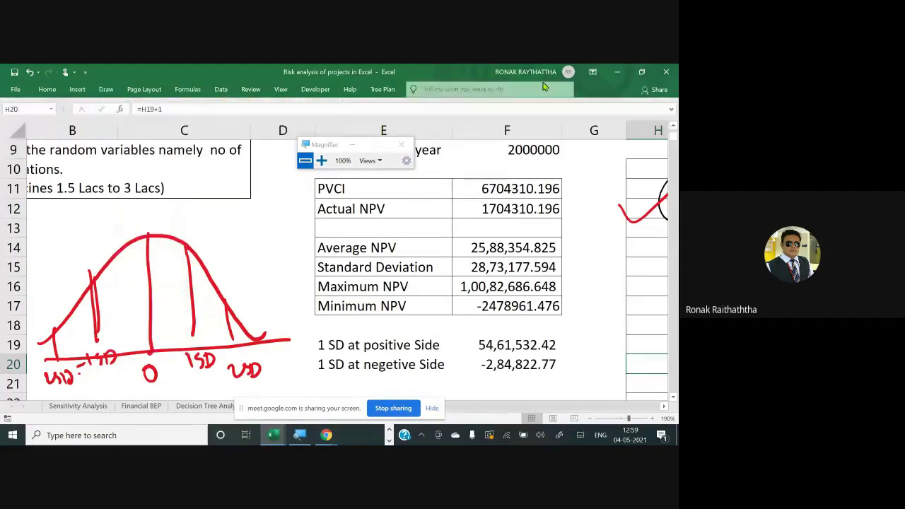
{"action": "mouse_move", "coordinate": [101, 287]}
{"action": "left_mouse_down"}
{"action": "mouse_move", "coordinate": [168, 242]}
{"action": "mouse_move", "coordinate": [184, 253]}
{"action": "left_mouse_up"}
{"action": "mouse_move", "coordinate": [104, 309]}
{"action": "left_mouse_down"}
{"action": "mouse_move", "coordinate": [182, 265]}
{"action": "mouse_move", "coordinate": [177, 278]}
{"action": "left_mouse_up"}
{"action": "mouse_move", "coordinate": [109, 336]}
{"action": "left_mouse_down"}
{"action": "mouse_move", "coordinate": [184, 292]}
{"action": "mouse_move", "coordinate": [189, 300]}
{"action": "left_mouse_up"}
{"action": "mouse_move", "coordinate": [123, 352]}
{"action": "left_mouse_down"}
{"action": "mouse_move", "coordinate": [184, 315]}
{"action": "mouse_move", "coordinate": [201, 324]}
{"action": "left_mouse_up"}
{"action": "mouse_move", "coordinate": [128, 244]}
{"action": "left_mouse_down"}
{"action": "mouse_move", "coordinate": [106, 322]}
{"action": "mouse_move", "coordinate": [149, 240]}
{"action": "left_mouse_up"}
{"action": "mouse_move", "coordinate": [110, 279]}
{"action": "left_mouse_down"}
{"action": "mouse_move", "coordinate": [142, 244]}
{"action": "mouse_move", "coordinate": [234, 231]}
{"action": "mouse_move", "coordinate": [240, 252]}
{"action": "mouse_move", "coordinate": [270, 233]}
{"action": "mouse_move", "coordinate": [261, 247]}
{"action": "mouse_move", "coordinate": [286, 265]}
{"action": "left_mouse_up"}
Write and circle the 68% note, close the drawing overlay, and select E19:F20
{"action": "left_click", "coordinate": [279, 242]}
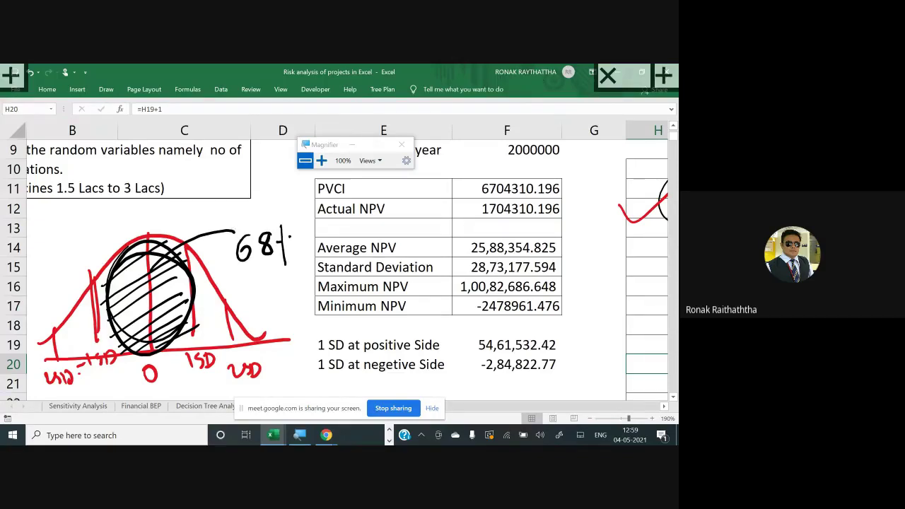
{"action": "mouse_move", "coordinate": [294, 213]}
{"action": "left_mouse_down"}
{"action": "mouse_move", "coordinate": [258, 278]}
{"action": "mouse_move", "coordinate": [286, 208]}
{"action": "left_mouse_up"}
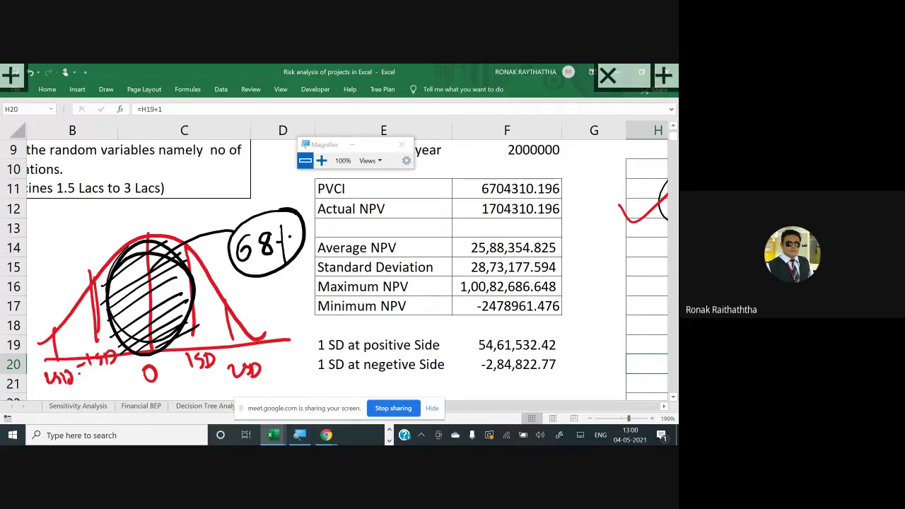
{"action": "left_click", "coordinate": [608, 76]}
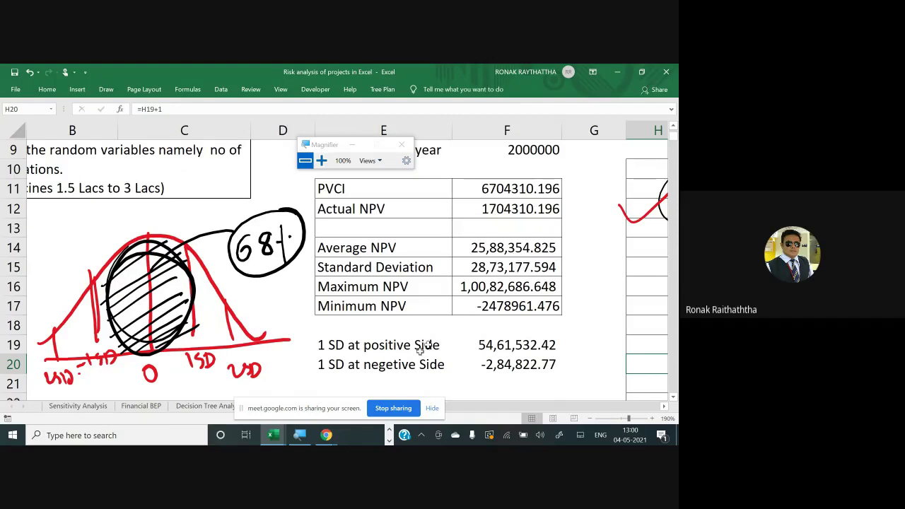
{"action": "mouse_move", "coordinate": [428, 345]}
{"action": "left_mouse_down"}
{"action": "mouse_move", "coordinate": [487, 354]}
{"action": "mouse_move", "coordinate": [481, 364]}
{"action": "left_mouse_up"}
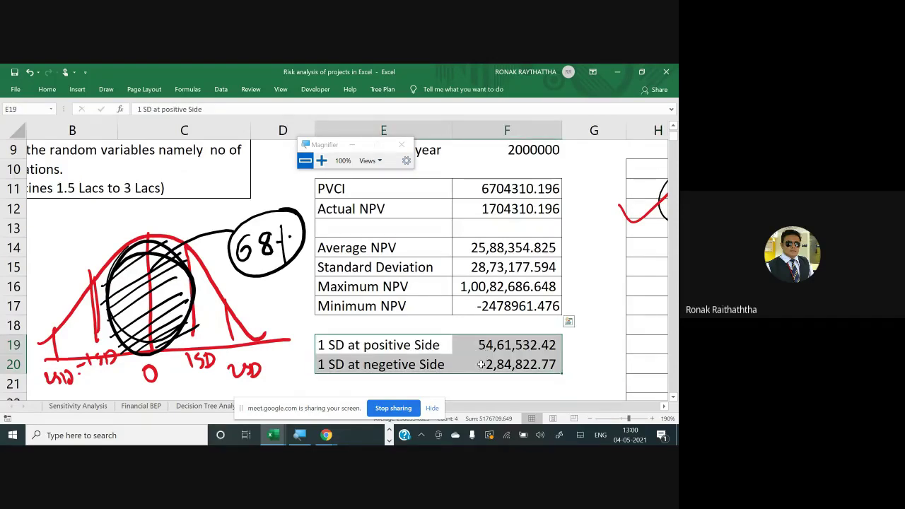
Bracket and box the 1 SD values in E19:F20 with a circled 68% note, then exit the pen
{"action": "scroll", "coordinate": [481, 364], "scroll_direction": "down", "scroll_amount": 1}
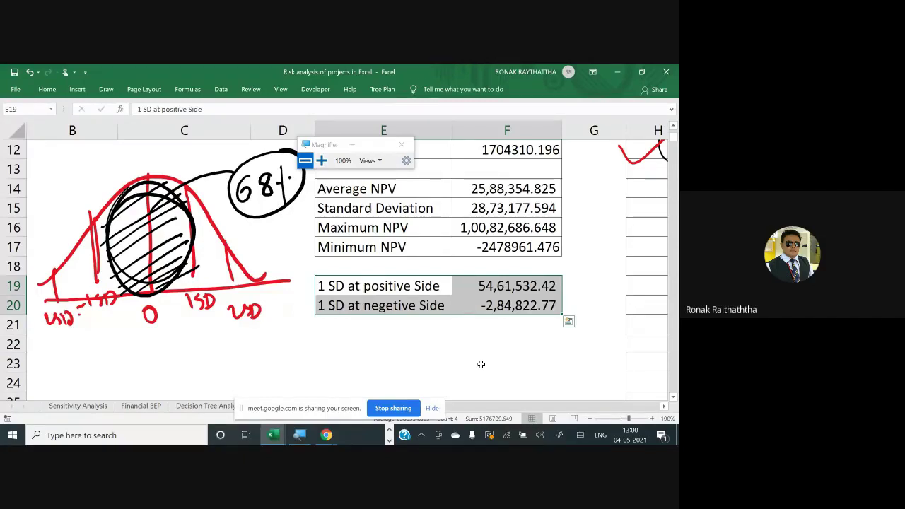
{"action": "left_click_drag", "start_coordinate": [310, 268], "coordinate": [344, 338]}
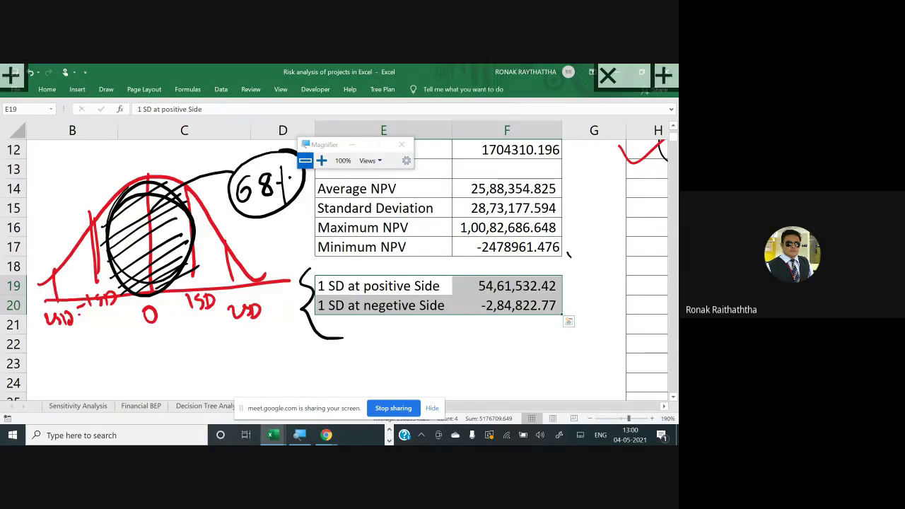
{"action": "left_click_drag", "start_coordinate": [568, 251], "coordinate": [565, 327]}
{"action": "mouse_move", "coordinate": [599, 269]}
{"action": "left_mouse_down"}
{"action": "mouse_move", "coordinate": [595, 285]}
{"action": "mouse_move", "coordinate": [615, 285]}
{"action": "left_mouse_up"}
{"action": "mouse_move", "coordinate": [601, 241]}
{"action": "left_mouse_down"}
{"action": "mouse_move", "coordinate": [633, 248]}
{"action": "mouse_move", "coordinate": [587, 249]}
{"action": "left_mouse_up"}
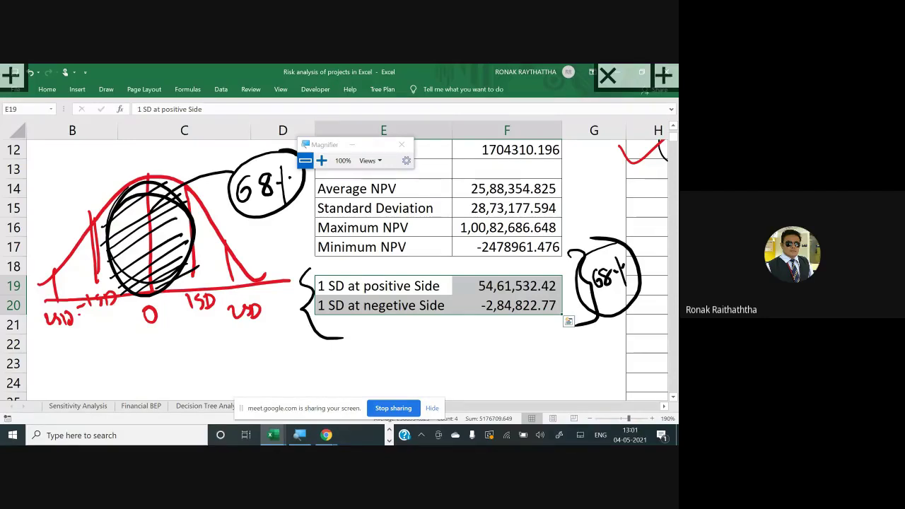
{"action": "mouse_move", "coordinate": [459, 279]}
{"action": "left_mouse_down"}
{"action": "mouse_move", "coordinate": [465, 341]}
{"action": "mouse_move", "coordinate": [553, 248]}
{"action": "mouse_move", "coordinate": [569, 319]}
{"action": "mouse_move", "coordinate": [456, 345]}
{"action": "left_mouse_up"}
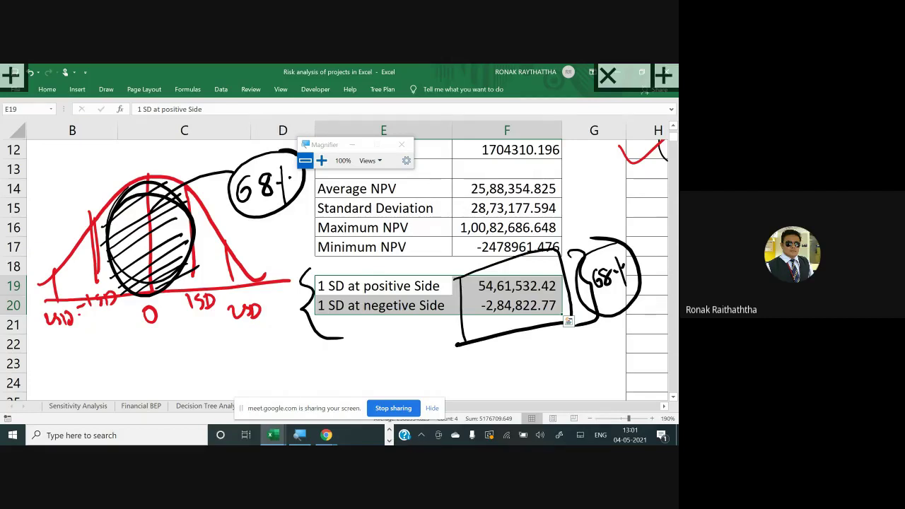
{"action": "key", "text": "Escape"}
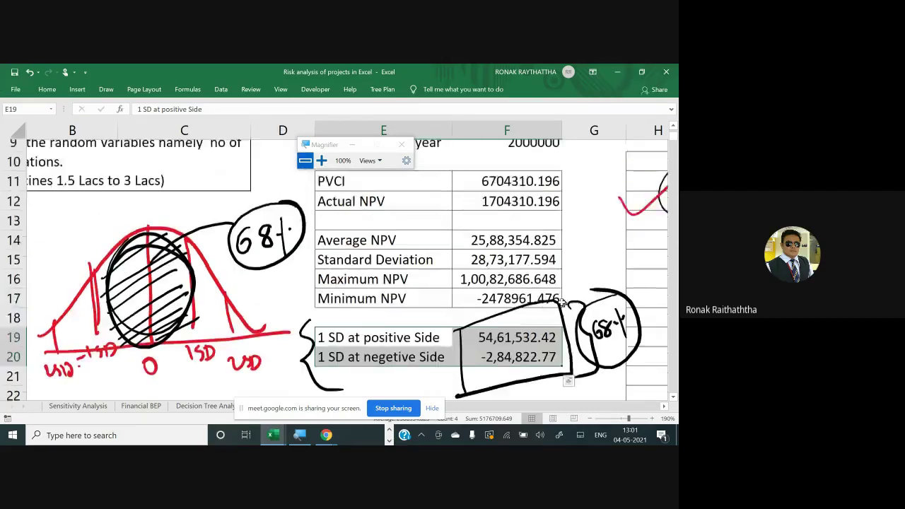
Check the Actual NPV formula in F12
{"action": "scroll", "coordinate": [530, 285], "scroll_direction": "up", "scroll_amount": 1}
{"action": "scroll", "coordinate": [531, 285], "scroll_direction": "up", "scroll_amount": 1}
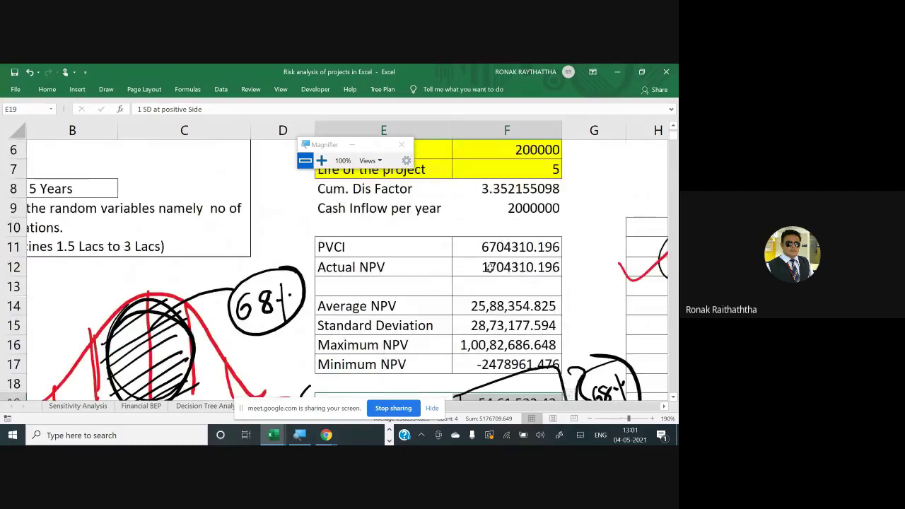
{"action": "left_click", "coordinate": [491, 268]}
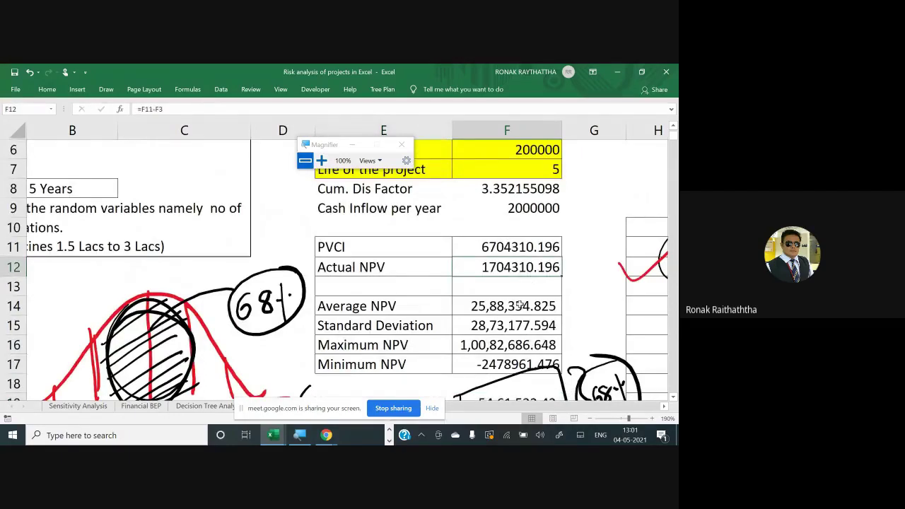
{"action": "scroll", "coordinate": [519, 304], "scroll_direction": "down", "scroll_amount": 1}
{"action": "scroll", "coordinate": [520, 304], "scroll_direction": "down", "scroll_amount": 1}
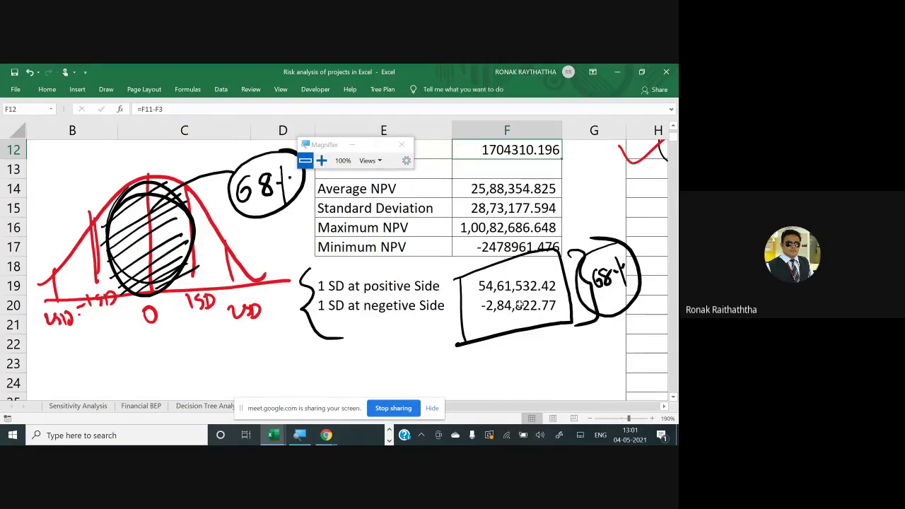
Copy the two 1 SD labels in E19:E20
{"action": "left_click", "coordinate": [366, 352]}
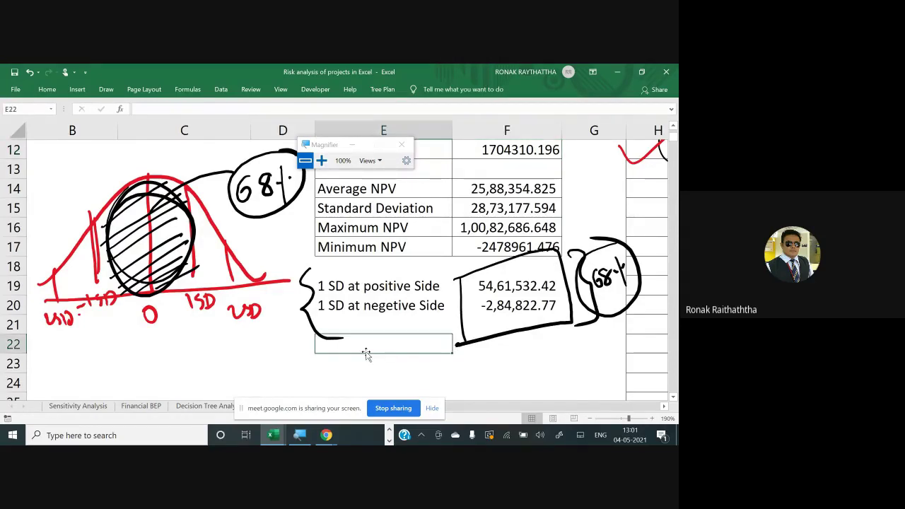
{"action": "left_click", "coordinate": [364, 363]}
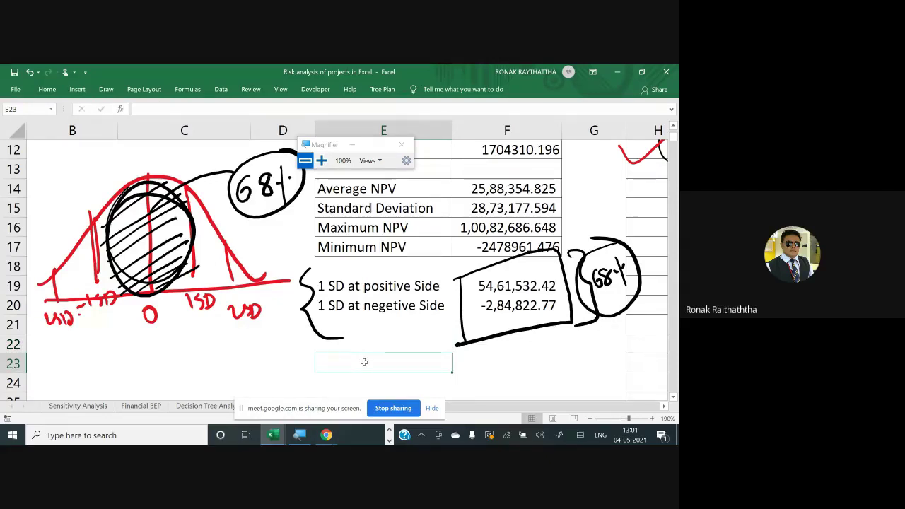
{"action": "key", "text": "Up"}
{"action": "key", "text": "Up"}
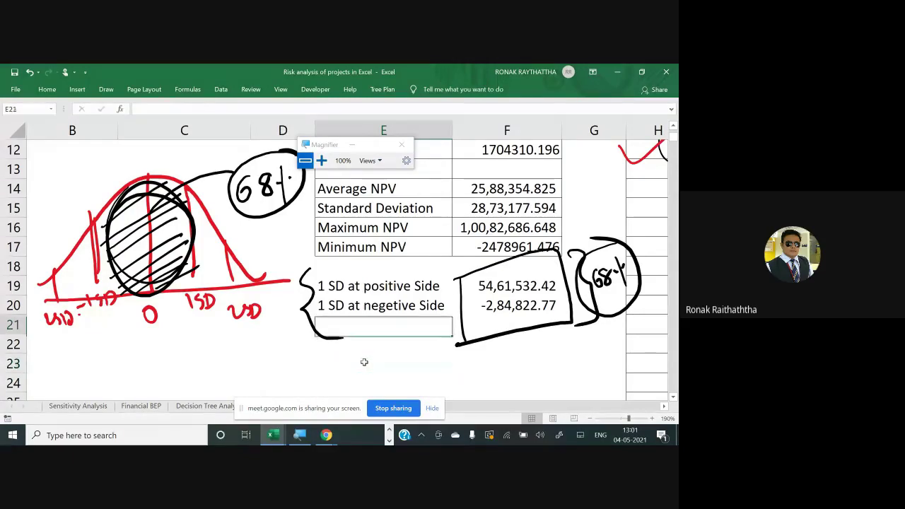
{"action": "key", "text": "Up"}
{"action": "key", "text": "Up"}
{"action": "key", "text": "shift+Down"}
{"action": "key", "text": "ctrl+c"}
Paste the labels into E23:E24 and change them to '2 SD at positive Side' and '2 SD at negetive Side'
{"action": "left_click", "coordinate": [364, 362]}
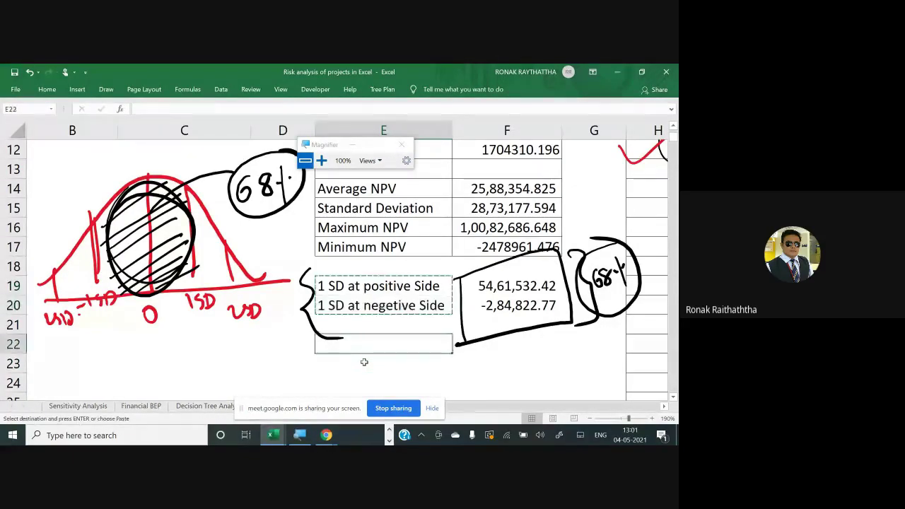
{"action": "key", "text": "ctrl+v"}
{"action": "double_click", "coordinate": [364, 363]}
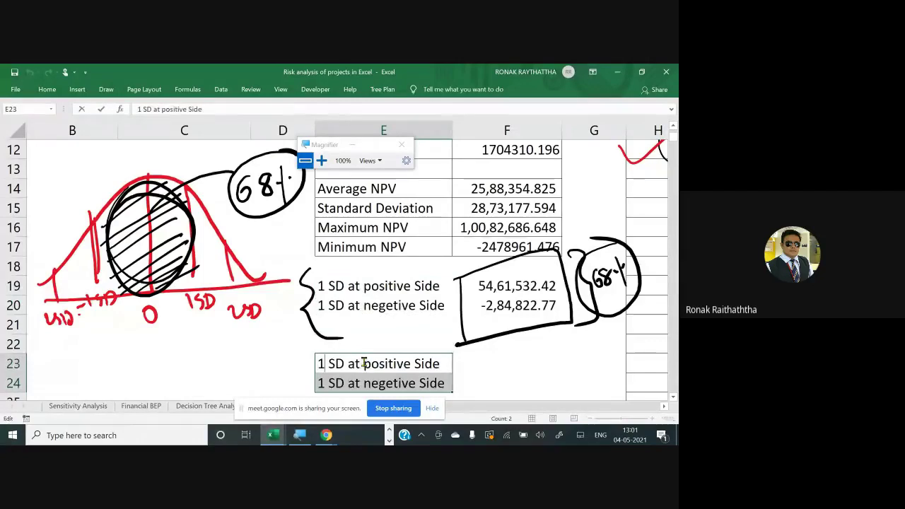
{"action": "key", "text": "Delete"}
{"action": "type", "text": "2"}
{"action": "key", "text": "Return"}
{"action": "key", "text": "F2"}
{"action": "key", "text": "ctrl+Left"}
{"action": "key", "text": "Home"}
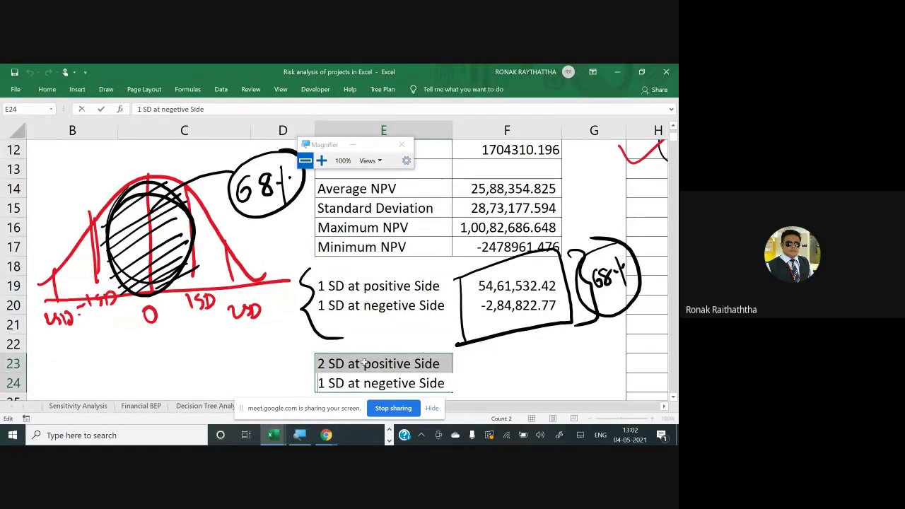
{"action": "key", "text": "Delete"}
{"action": "type", "text": "2"}
{"action": "key", "text": "Return"}
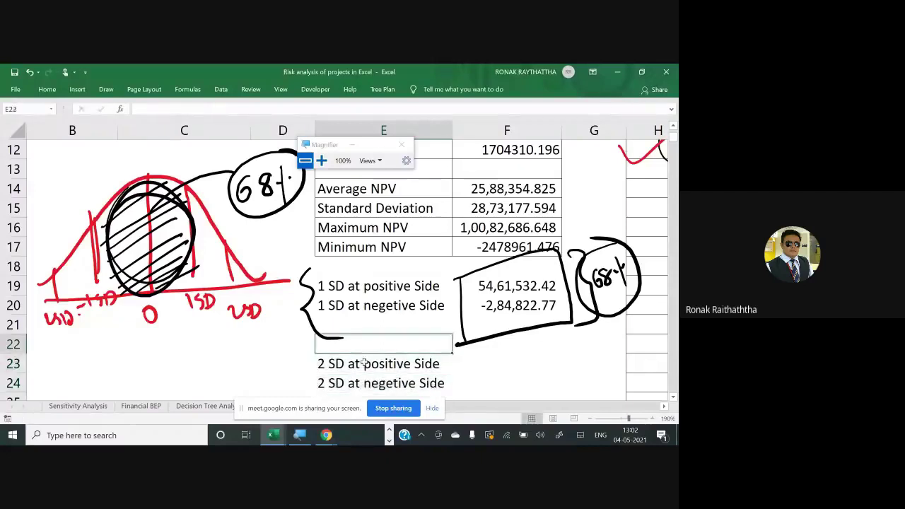
Enter =F14+2*F15 in F23 for the positive-side 2 SD NPV
{"action": "key", "text": "Up"}
{"action": "key", "text": "Up"}
{"action": "key", "text": "Right"}
{"action": "key", "text": "Down"}
{"action": "key", "text": "Down"}
{"action": "type", "text": "="}
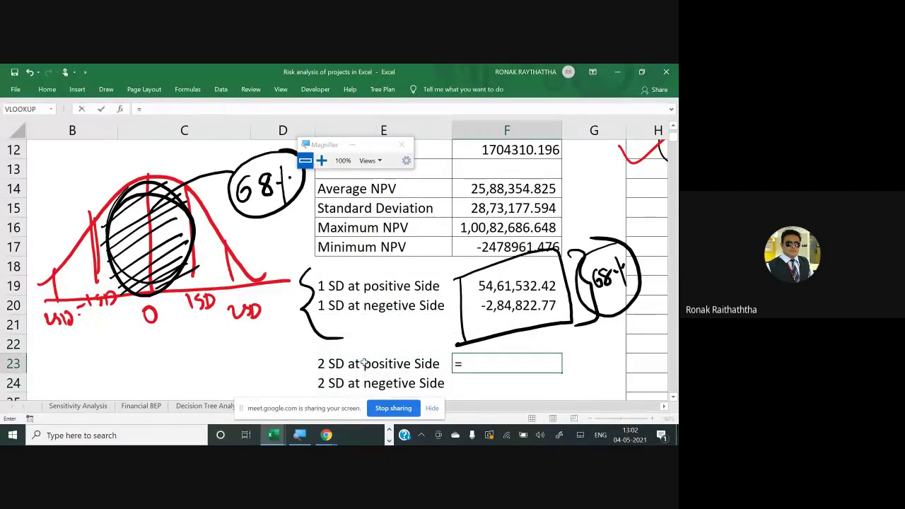
{"action": "left_click", "coordinate": [481, 189]}
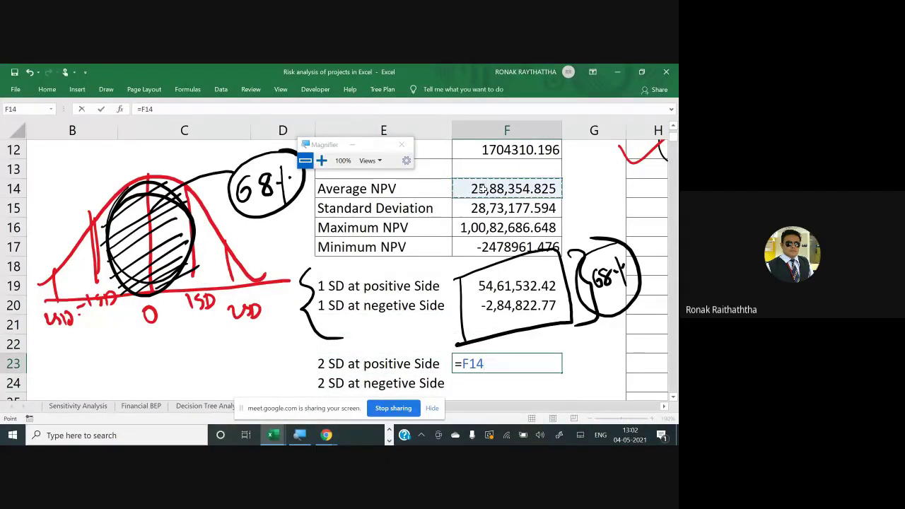
{"action": "type", "text": "-"}
{"action": "type", "text": "2*"}
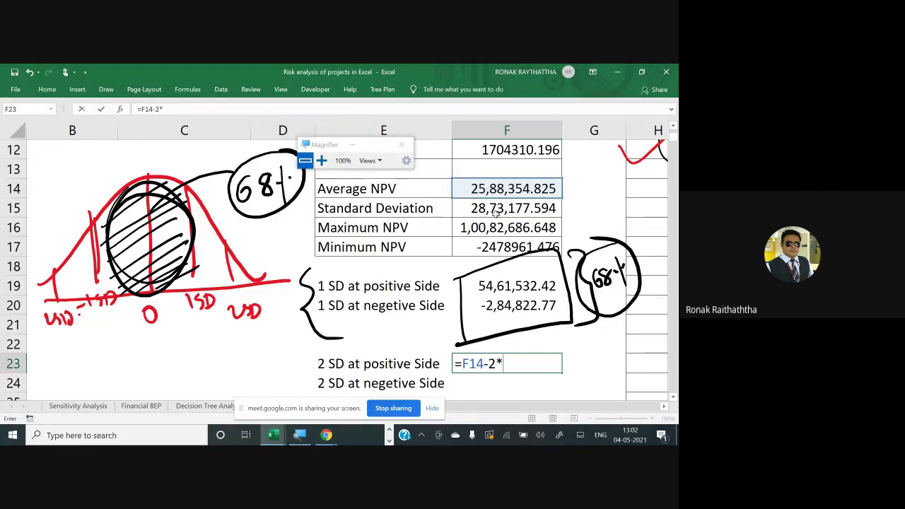
{"action": "left_click", "coordinate": [499, 208]}
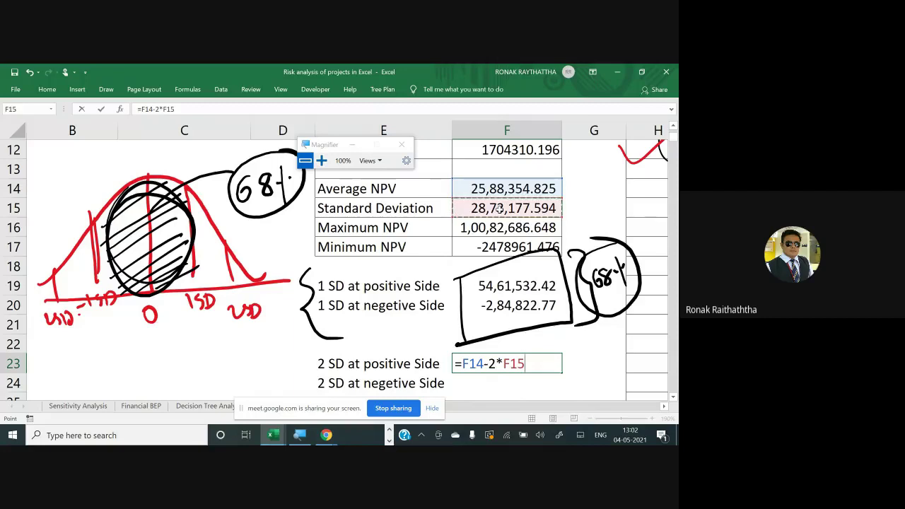
{"action": "left_click", "coordinate": [486, 365]}
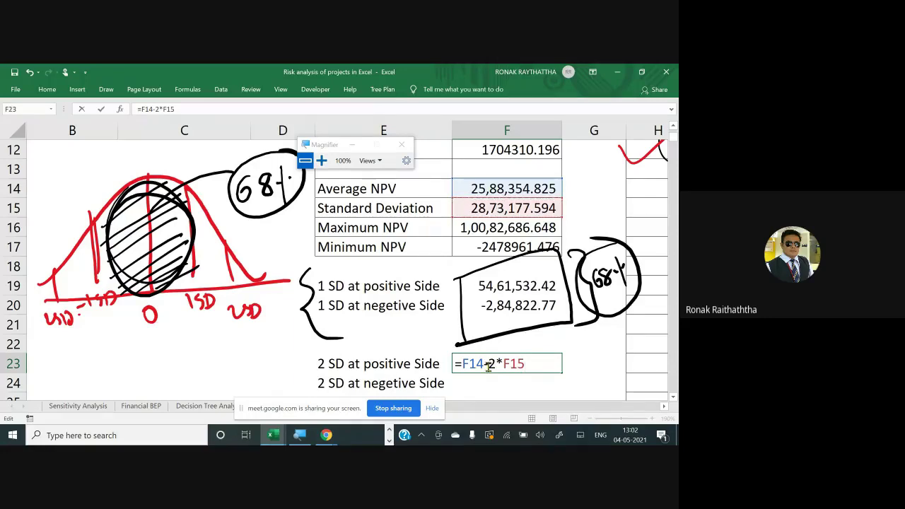
{"action": "key", "text": "BackSpace"}
{"action": "type", "text": "+"}
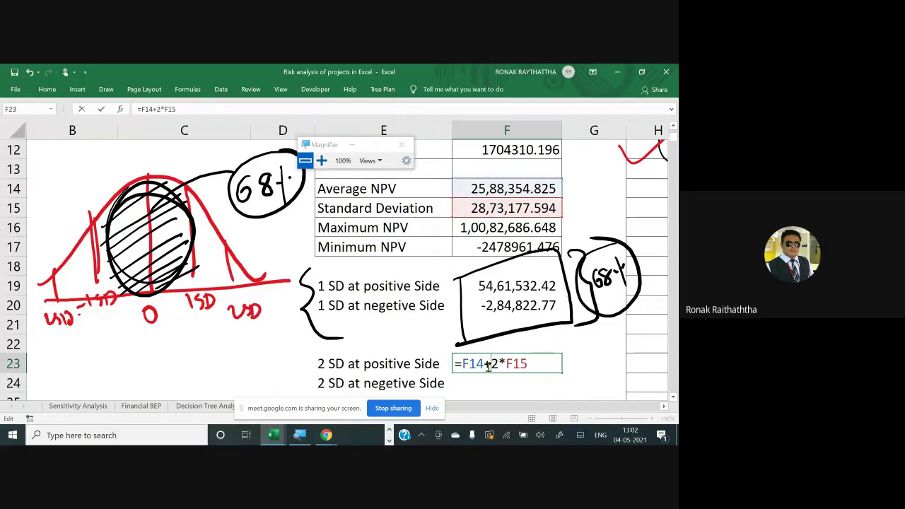
{"action": "key", "text": "Return"}
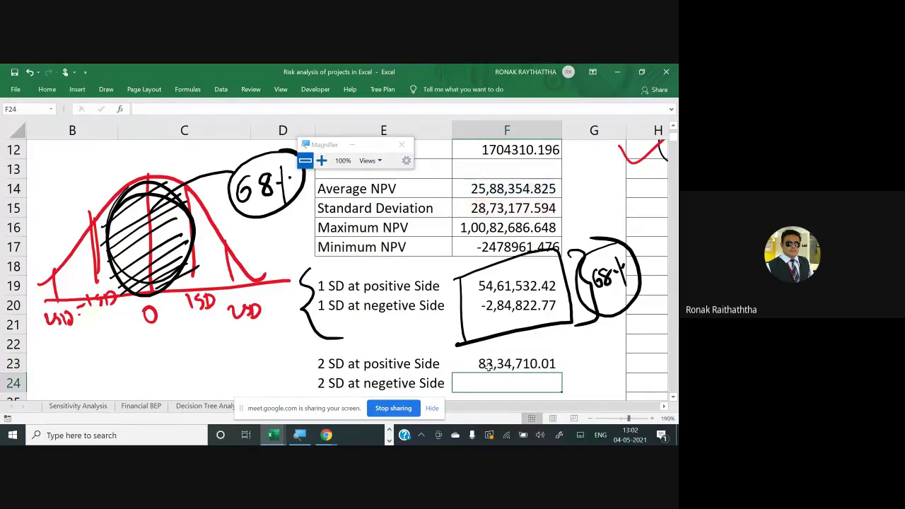
Enter =F14-2*F15 in F24, select E23:F24, and return to F23
{"action": "type", "text": "="}
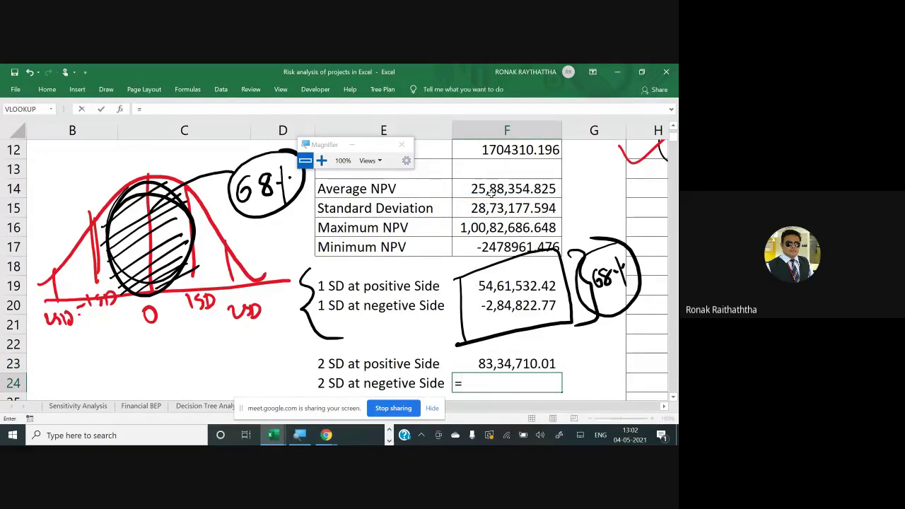
{"action": "left_click", "coordinate": [490, 191]}
{"action": "type", "text": "-"}
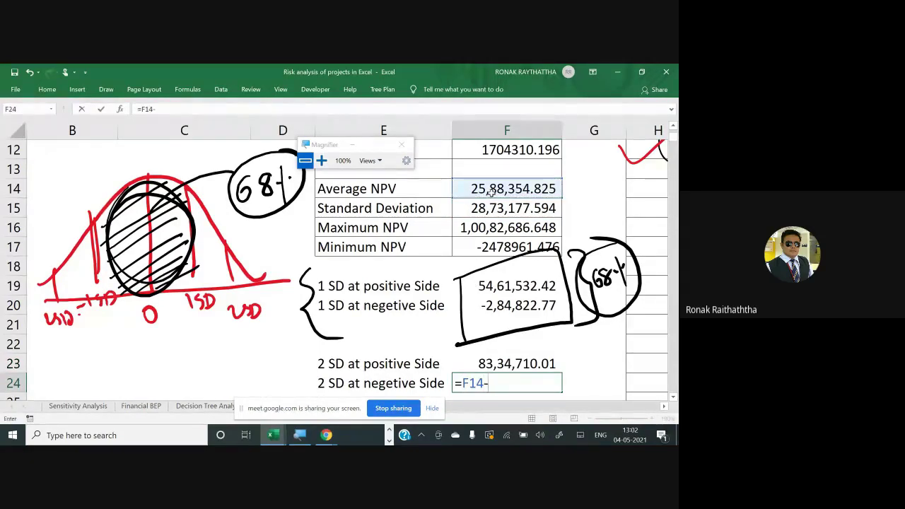
{"action": "type", "text": "2*"}
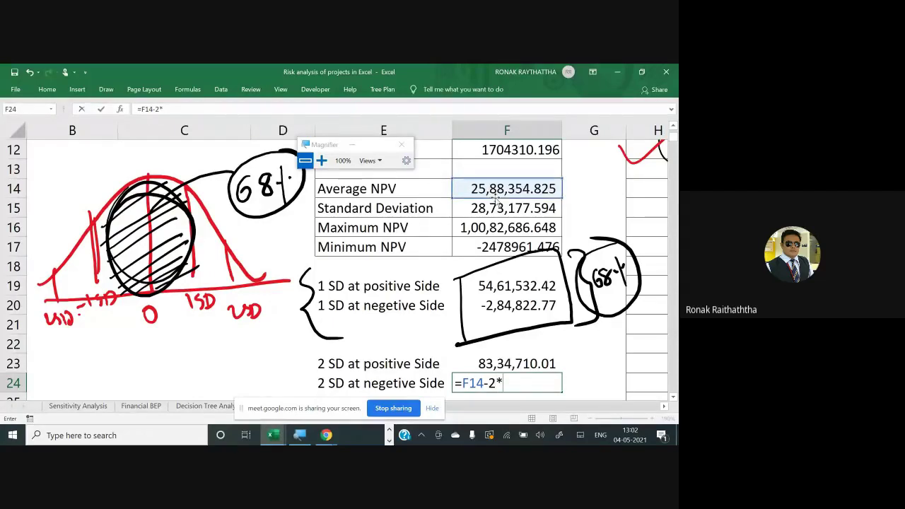
{"action": "left_click", "coordinate": [498, 205]}
{"action": "key", "text": "Return"}
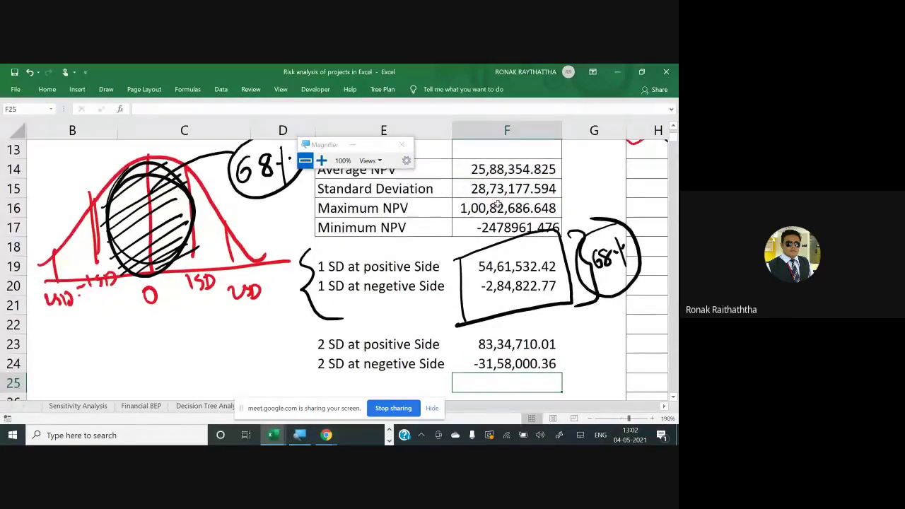
{"action": "key", "text": "Up"}
{"action": "key", "text": "Up"}
{"action": "key", "text": "Left"}
{"action": "key", "text": "shift+Right"}
{"action": "key", "text": "shift+Down"}
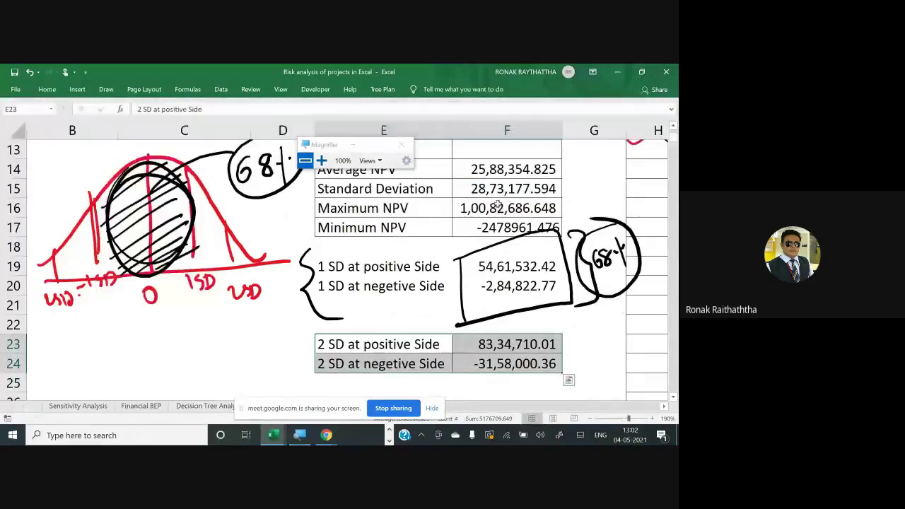
{"action": "key", "text": "Right"}
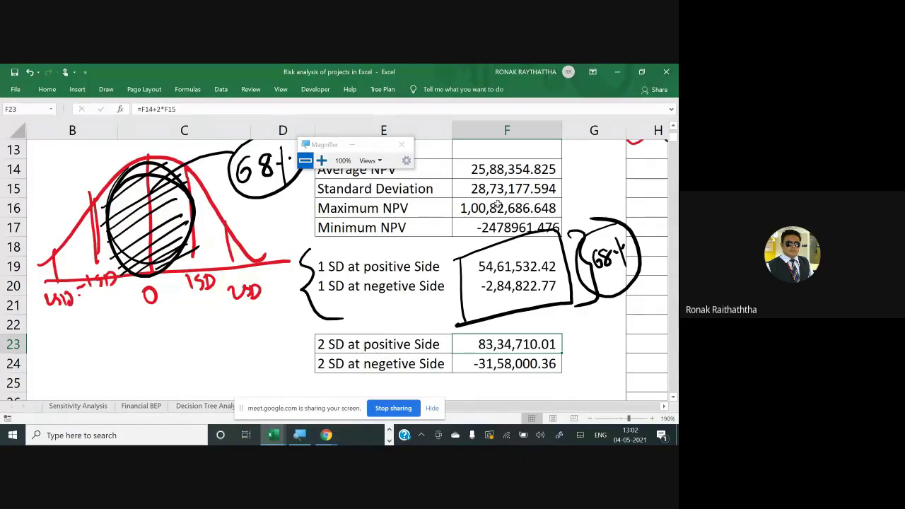
{"action": "double_click", "coordinate": [528, 285]}
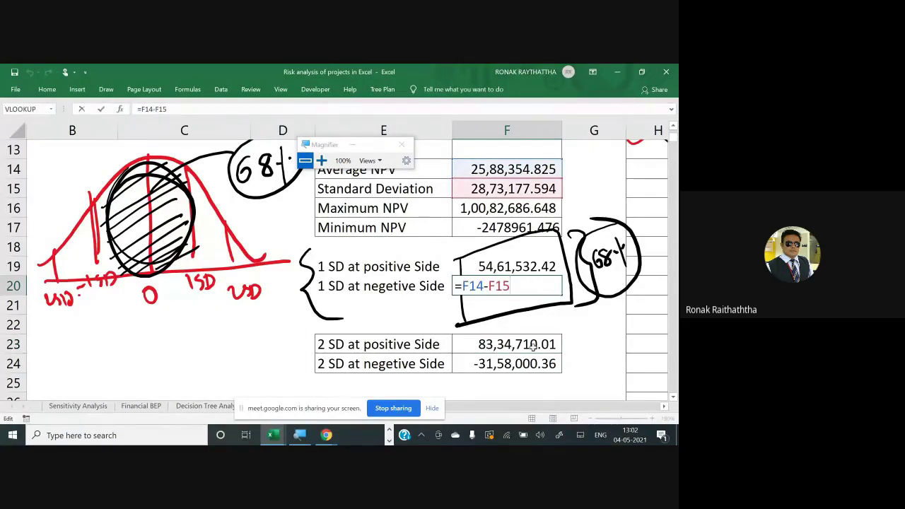
{"action": "key", "text": "Escape"}
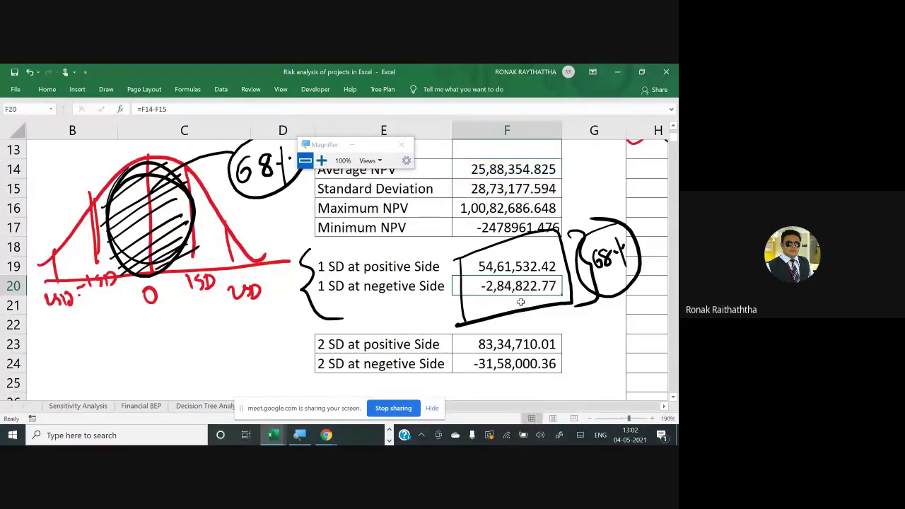
{"action": "key", "text": "F2"}
{"action": "key", "text": "Escape"}
{"action": "double_click", "coordinate": [514, 287]}
{"action": "key", "text": "Escape"}
{"action": "double_click", "coordinate": [493, 228]}
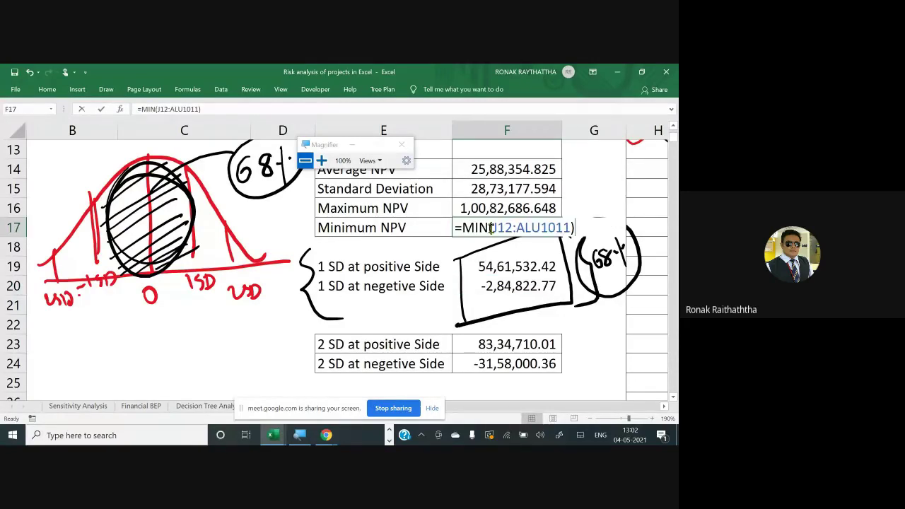
{"action": "key", "text": "Escape"}
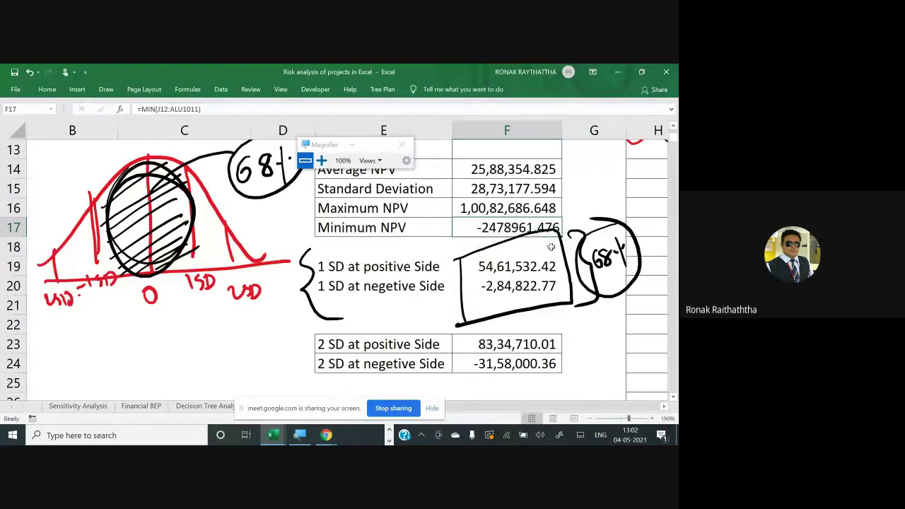
{"action": "double_click", "coordinate": [506, 363]}
{"action": "key", "text": "ctrl+Return"}
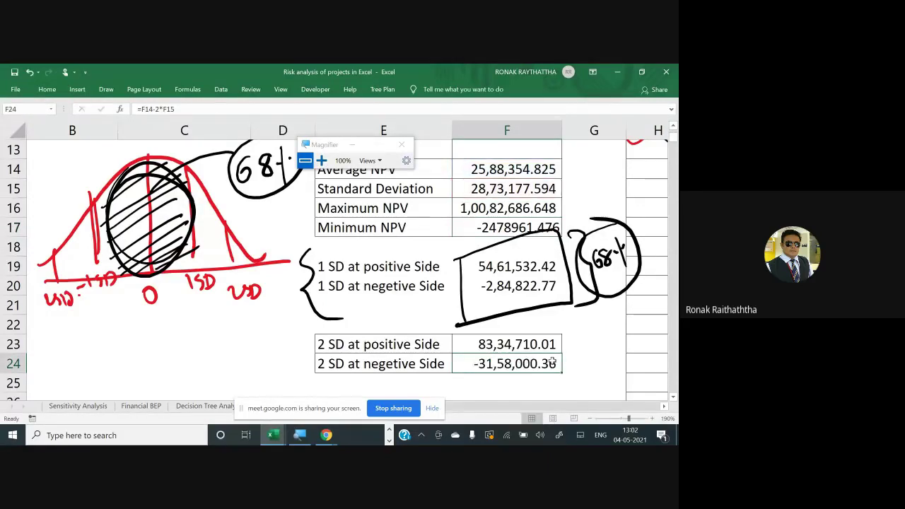
{"action": "left_click", "coordinate": [499, 225]}
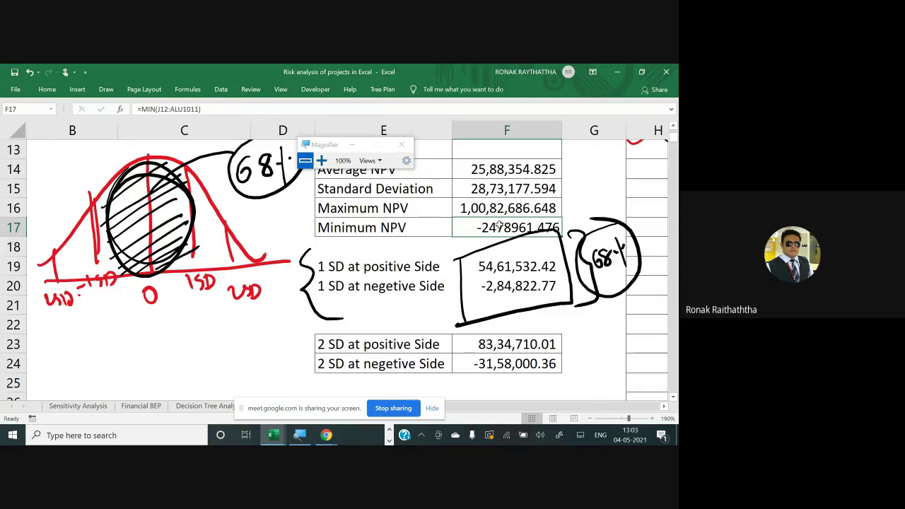
Bracket rows 23-24, underline -31,58,000.36, and add a circled 94% note
{"action": "left_click_drag", "start_coordinate": [305, 318], "coordinate": [303, 396]}
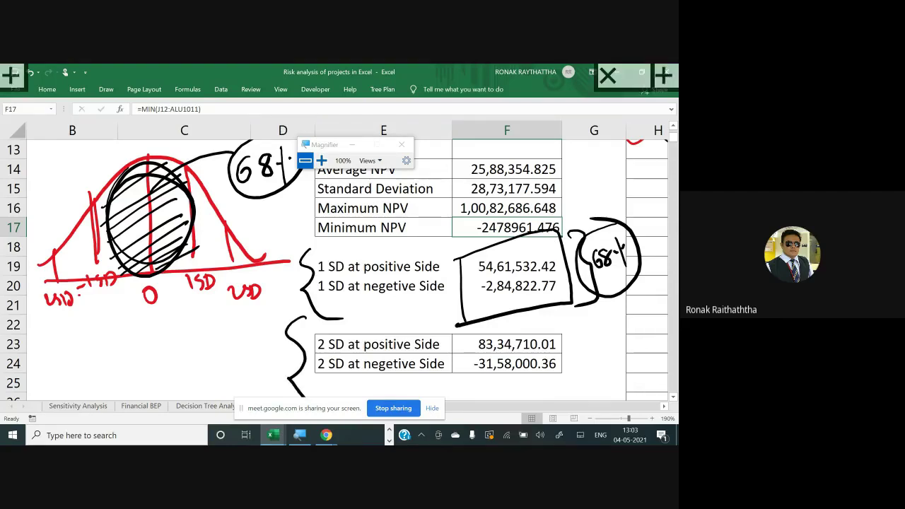
{"action": "left_click_drag", "start_coordinate": [571, 306], "coordinate": [556, 388]}
{"action": "mouse_move", "coordinate": [389, 385]}
{"action": "left_mouse_down"}
{"action": "mouse_move", "coordinate": [526, 369]}
{"action": "mouse_move", "coordinate": [545, 376]}
{"action": "left_mouse_up"}
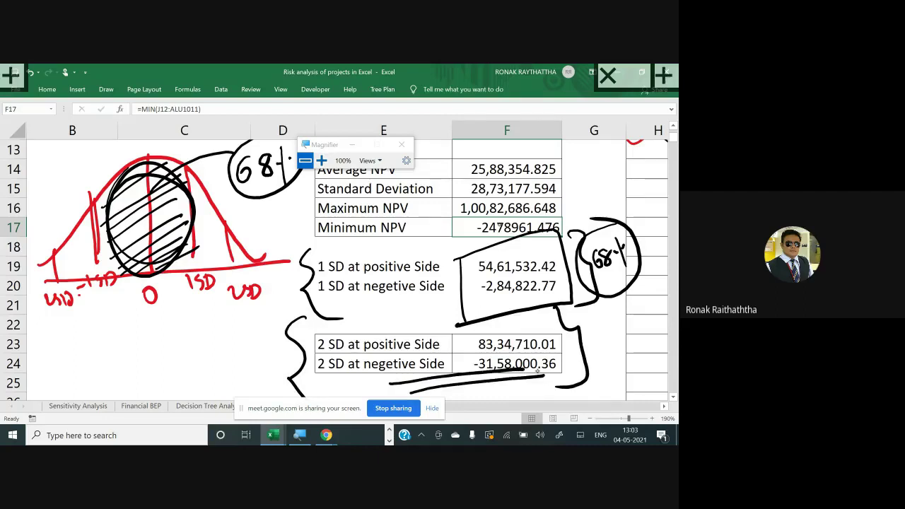
{"action": "mouse_move", "coordinate": [221, 355]}
{"action": "left_mouse_down"}
{"action": "mouse_move", "coordinate": [224, 382]}
{"action": "mouse_move", "coordinate": [256, 362]}
{"action": "mouse_move", "coordinate": [255, 379]}
{"action": "left_mouse_up"}
{"action": "mouse_move", "coordinate": [268, 343]}
{"action": "left_mouse_down"}
{"action": "mouse_move", "coordinate": [269, 371]}
{"action": "mouse_move", "coordinate": [280, 350]}
{"action": "left_mouse_up"}
{"action": "left_click_drag", "start_coordinate": [268, 357], "coordinate": [270, 361]}
{"action": "mouse_move", "coordinate": [273, 314]}
{"action": "left_mouse_down"}
{"action": "mouse_move", "coordinate": [233, 321]}
{"action": "mouse_move", "coordinate": [297, 316]}
{"action": "mouse_move", "coordinate": [217, 324]}
{"action": "left_mouse_up"}
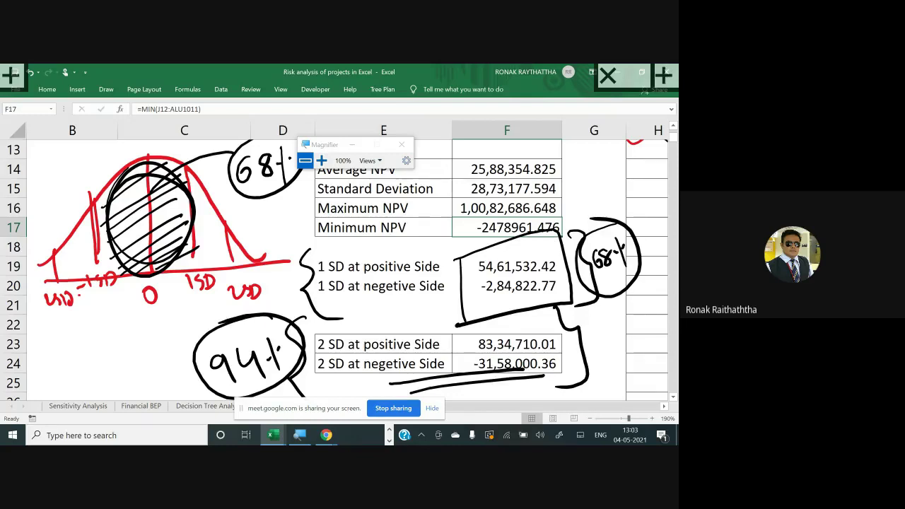
Mark the 2 SD boundaries on the bell curve with a circled 94%
{"action": "scroll", "coordinate": [338, 270], "scroll_direction": "up", "scroll_amount": 1}
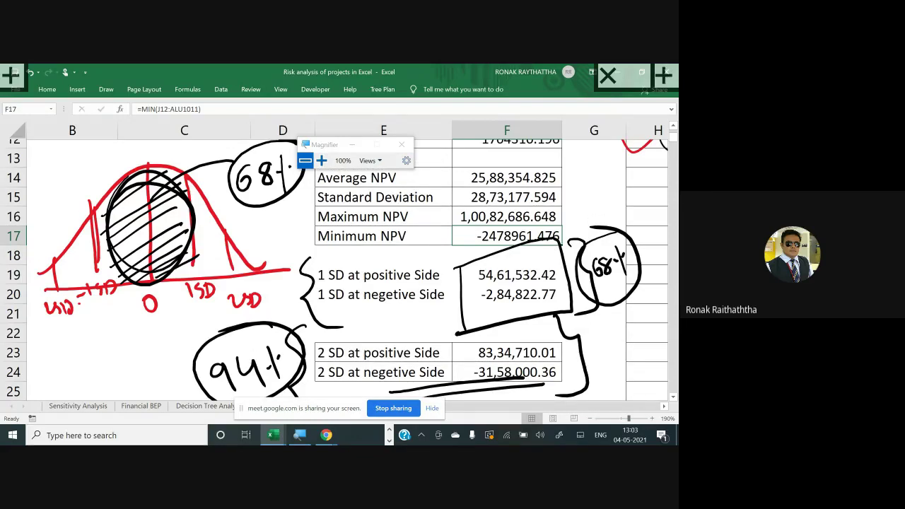
{"action": "scroll", "coordinate": [338, 270], "scroll_direction": "up", "scroll_amount": 1}
{"action": "left_click_drag", "start_coordinate": [50, 284], "coordinate": [52, 399]}
{"action": "left_click_drag", "start_coordinate": [225, 241], "coordinate": [212, 388]}
{"action": "left_click_drag", "start_coordinate": [205, 304], "coordinate": [243, 299]}
{"action": "left_click_drag", "start_coordinate": [75, 308], "coordinate": [106, 308]}
{"action": "mouse_move", "coordinate": [69, 225]}
{"action": "left_mouse_down"}
{"action": "mouse_move", "coordinate": [66, 244]}
{"action": "mouse_move", "coordinate": [93, 239]}
{"action": "left_mouse_up"}
{"action": "mouse_move", "coordinate": [56, 207]}
{"action": "left_mouse_down"}
{"action": "mouse_move", "coordinate": [106, 212]}
{"action": "mouse_move", "coordinate": [115, 244]}
{"action": "left_mouse_up"}
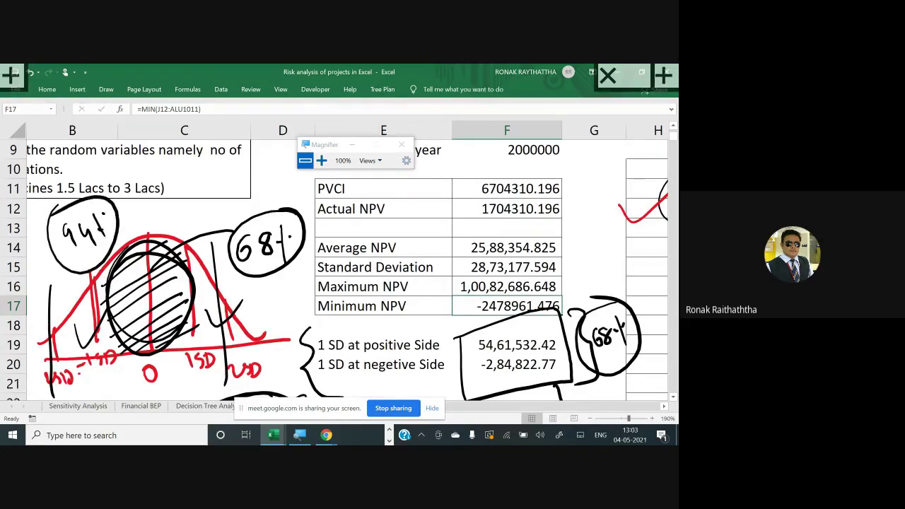
{"action": "scroll", "coordinate": [334, 271], "scroll_direction": "down", "scroll_amount": 2}
{"action": "scroll", "coordinate": [335, 270], "scroll_direction": "down", "scroll_amount": 1}
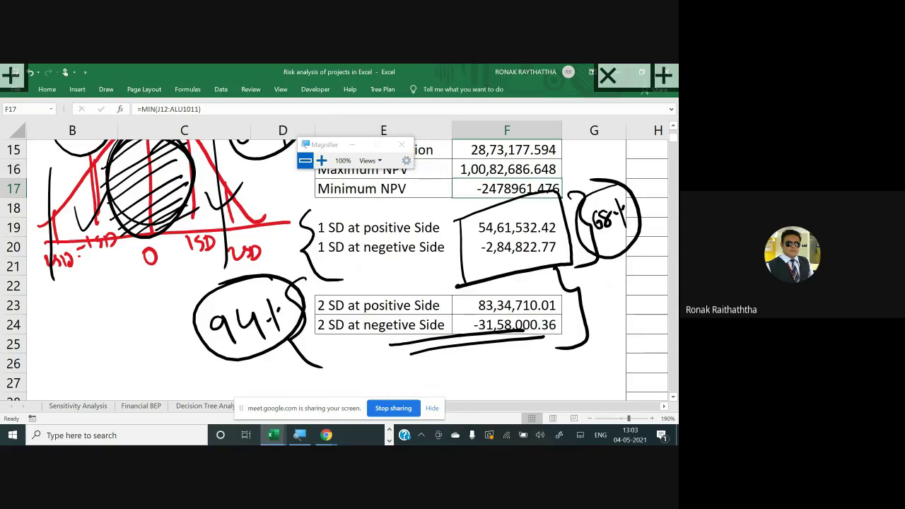
Exit the annotation pen, review the marked-up sheet, and switch to the Google Meet call
{"action": "key", "text": "Escape"}
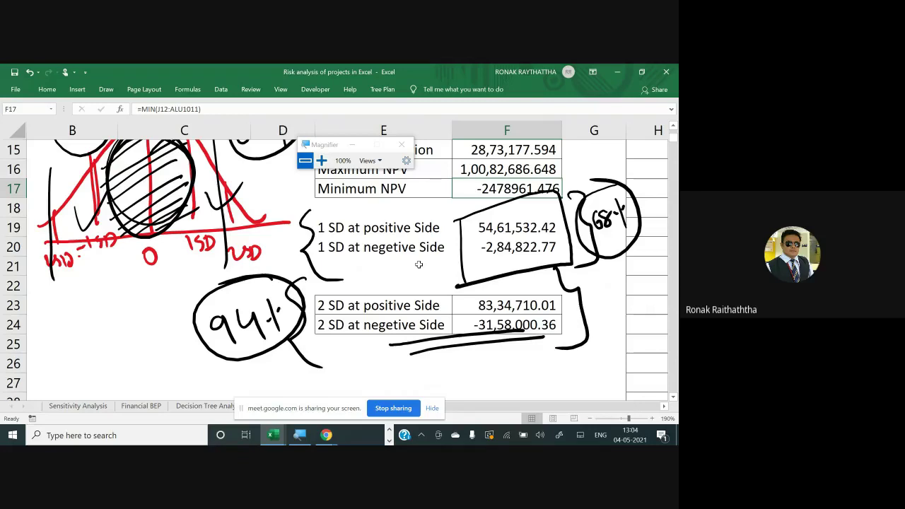
{"action": "scroll", "coordinate": [477, 269], "scroll_direction": "up", "scroll_amount": 3}
{"action": "scroll", "coordinate": [478, 274], "scroll_direction": "down", "scroll_amount": 2}
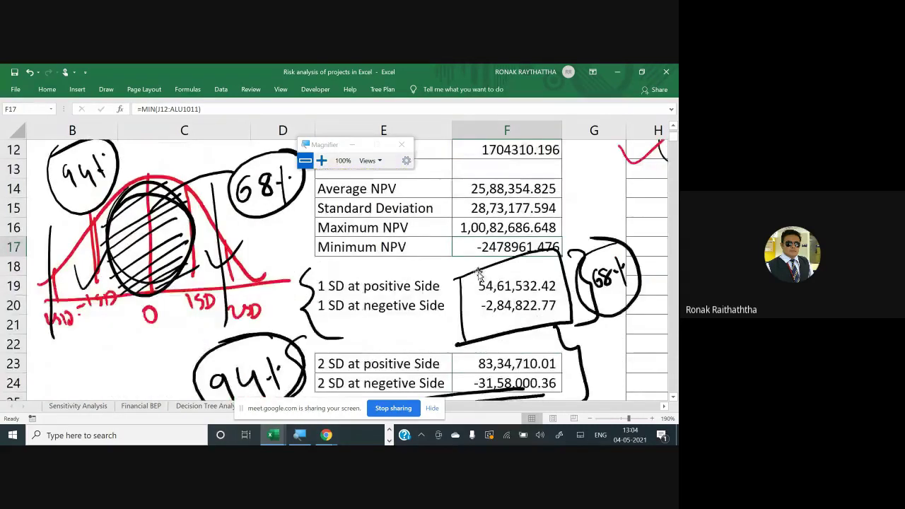
{"action": "scroll", "coordinate": [478, 274], "scroll_direction": "down", "scroll_amount": 1}
{"action": "key", "text": "alt+Tab"}
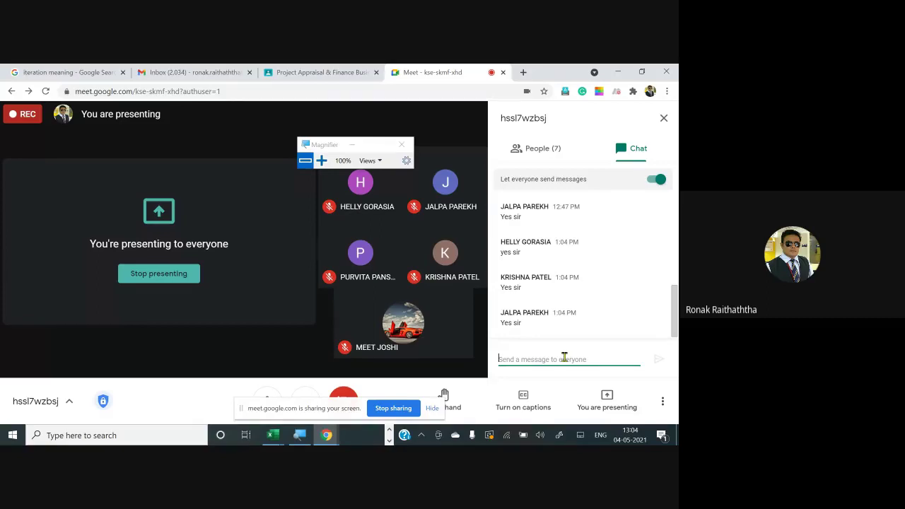
Back in Excel, tick each input and calculated row, then return to Google Meet
{"action": "key", "text": "alt+Tab"}
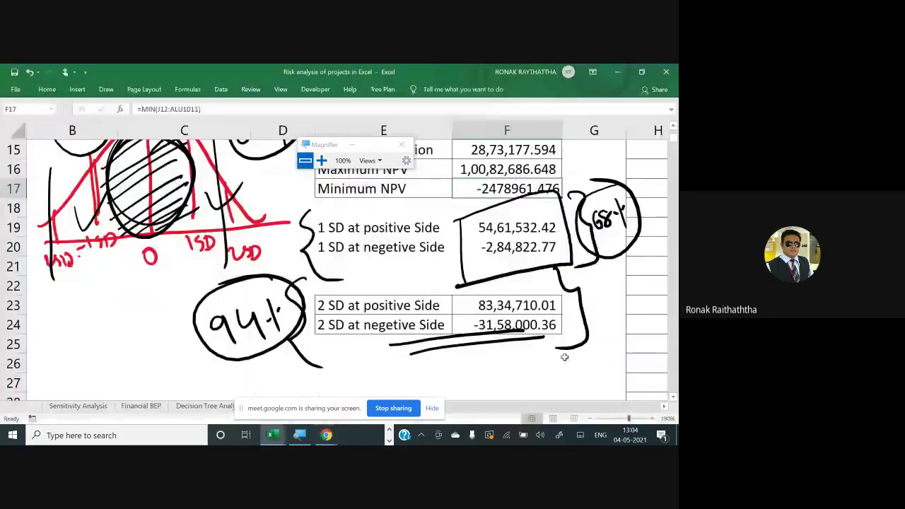
{"action": "scroll", "coordinate": [565, 357], "scroll_direction": "up", "scroll_amount": 1}
{"action": "scroll", "coordinate": [565, 357], "scroll_direction": "up", "scroll_amount": 3}
{"action": "scroll", "coordinate": [564, 358], "scroll_direction": "up", "scroll_amount": 1}
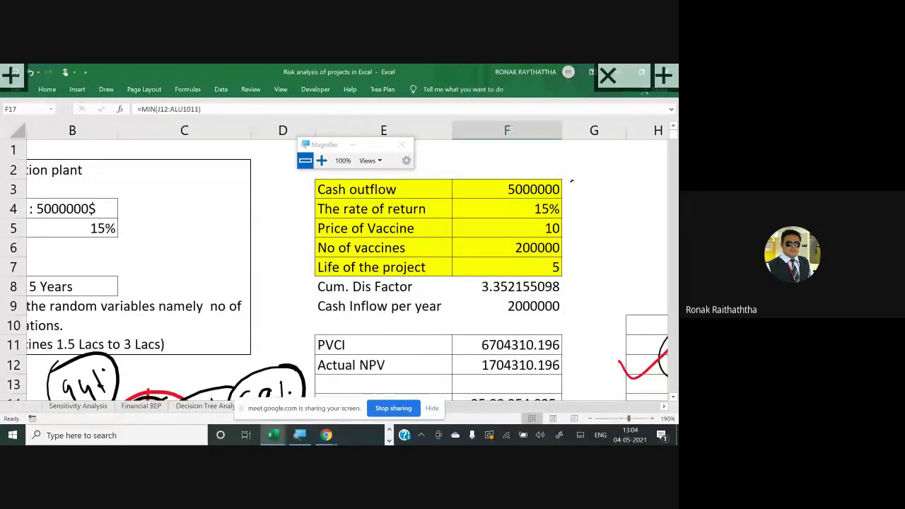
{"action": "left_click_drag", "start_coordinate": [572, 185], "coordinate": [612, 176]}
{"action": "left_click_drag", "start_coordinate": [572, 213], "coordinate": [615, 203]}
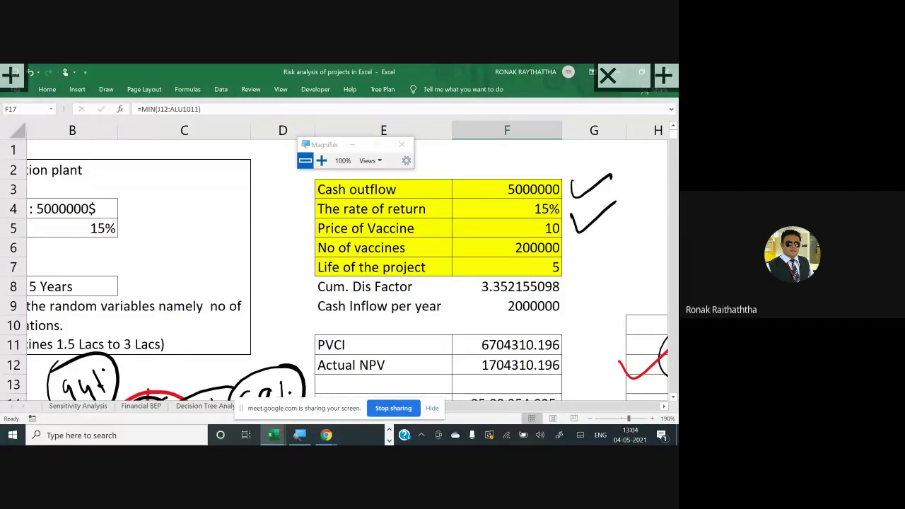
{"action": "left_click_drag", "start_coordinate": [570, 319], "coordinate": [612, 301]}
{"action": "left_click_drag", "start_coordinate": [570, 344], "coordinate": [627, 310]}
{"action": "mouse_move", "coordinate": [561, 283]}
{"action": "left_mouse_down"}
{"action": "mouse_move", "coordinate": [605, 264]}
{"action": "mouse_move", "coordinate": [600, 234]}
{"action": "left_mouse_up"}
{"action": "left_click_drag", "start_coordinate": [563, 266], "coordinate": [610, 245]}
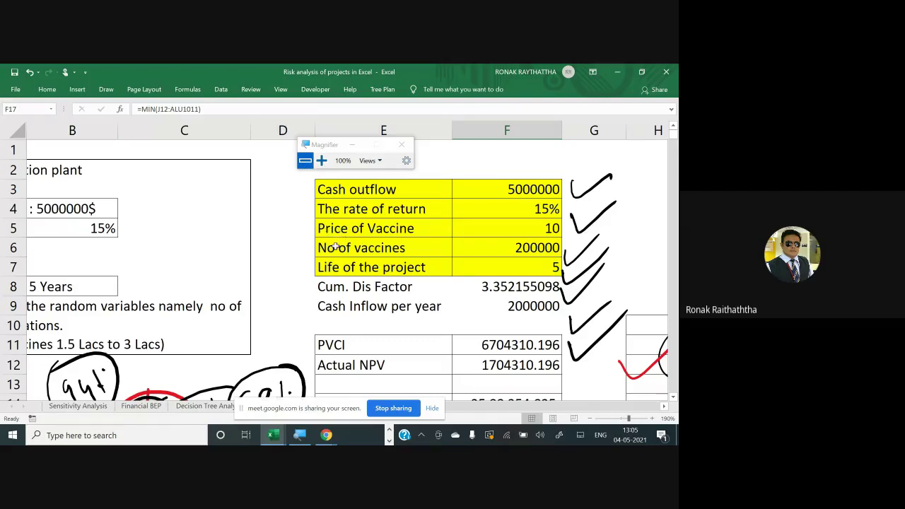
{"action": "key", "text": "alt+Tab"}
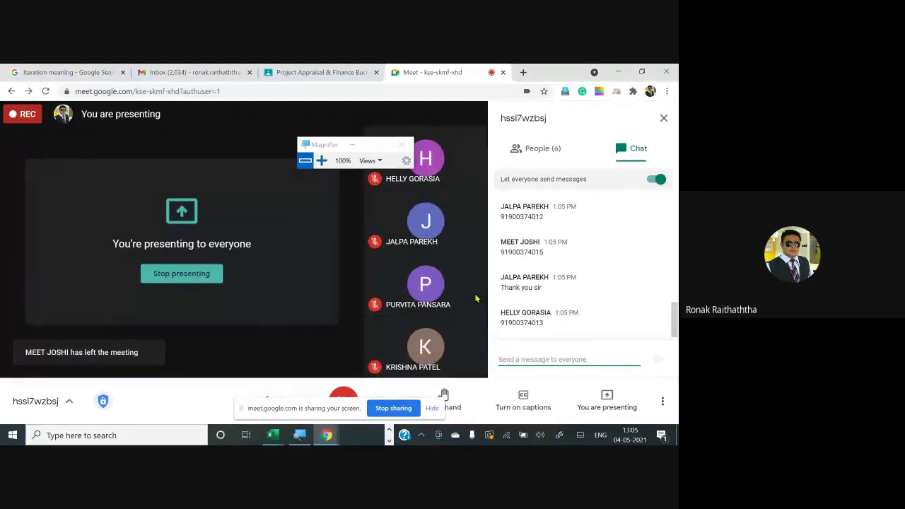
{"action": "left_click_drag", "start_coordinate": [263, 409], "coordinate": [228, 234]}
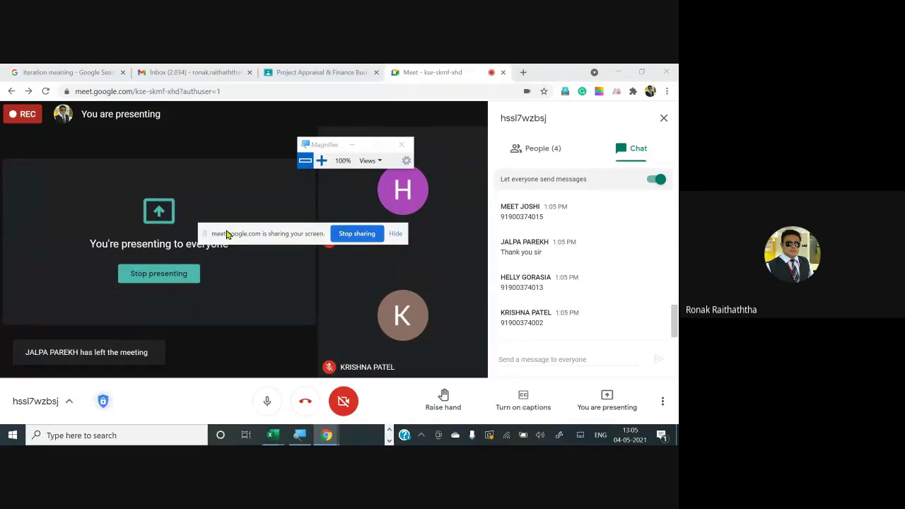
{"action": "left_click", "coordinate": [664, 404]}
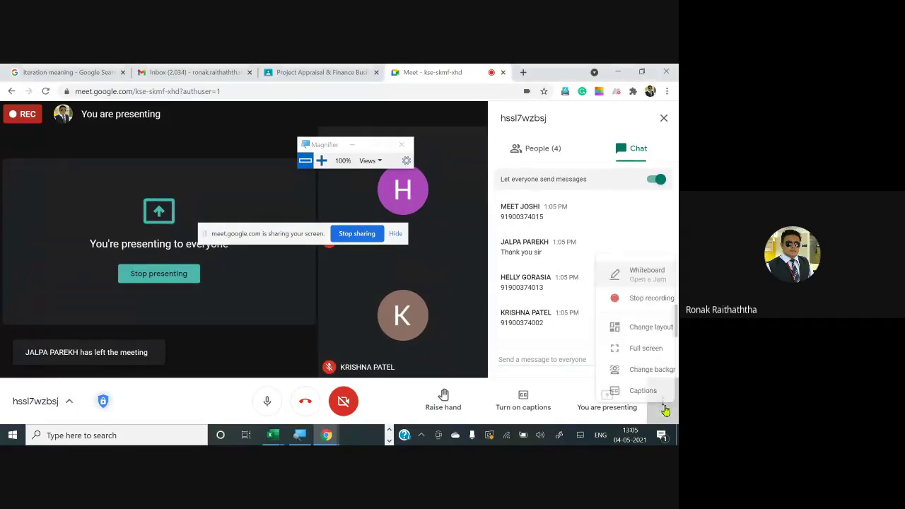
{"action": "left_click", "coordinate": [465, 229]}
{"action": "left_click_drag", "start_coordinate": [268, 233], "coordinate": [151, 167]}
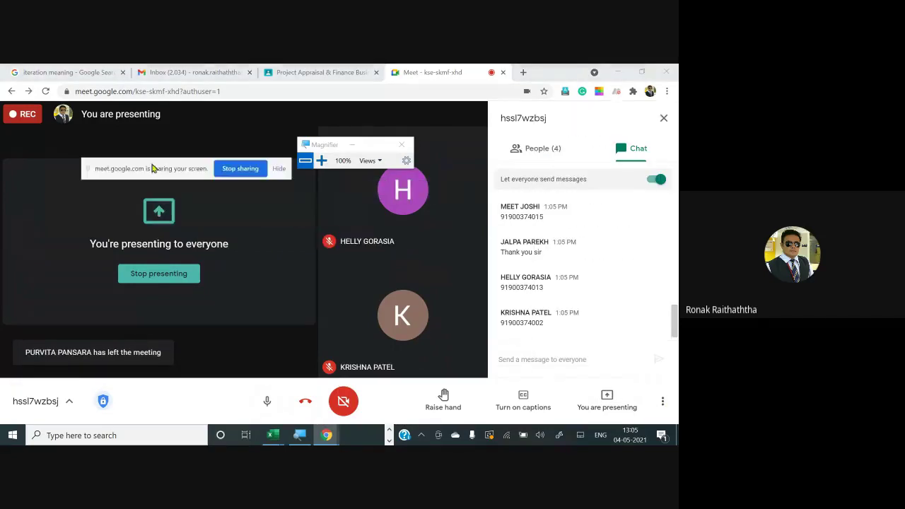